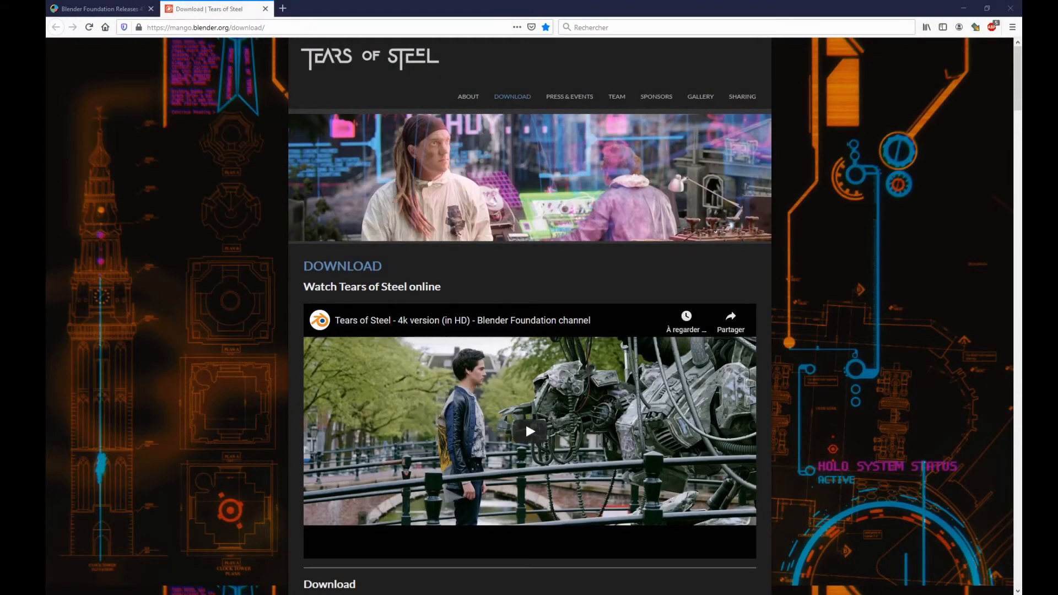
# Step: Find the Uncompressed Files, Images and Audio section on the Tears of Steel download page and open its media.xiph.org/tearsofsteel link
pyautogui.scroll(-9, 197, 349)
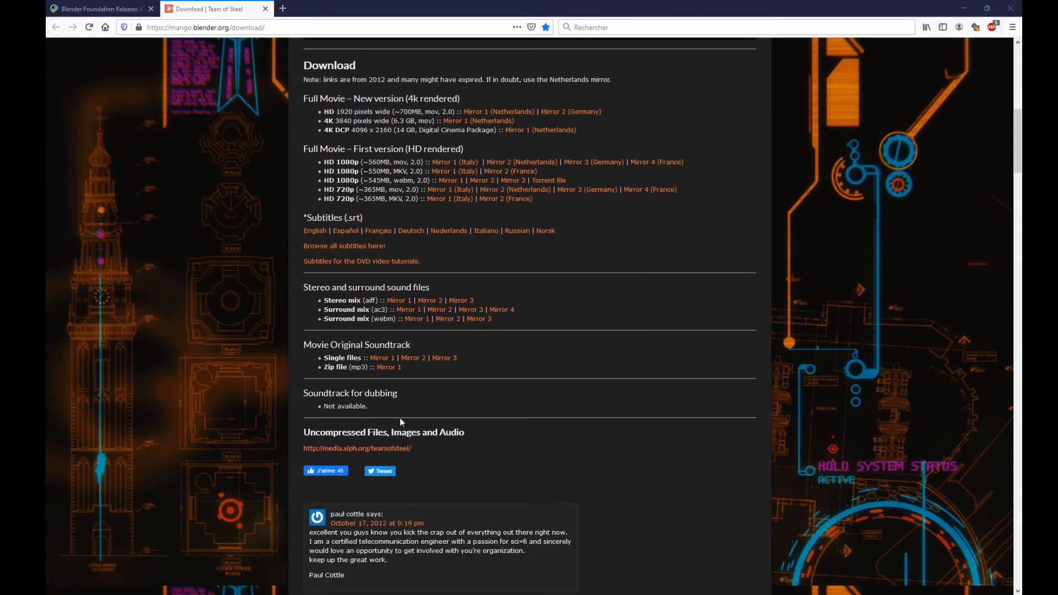
pyautogui.click(338, 449)
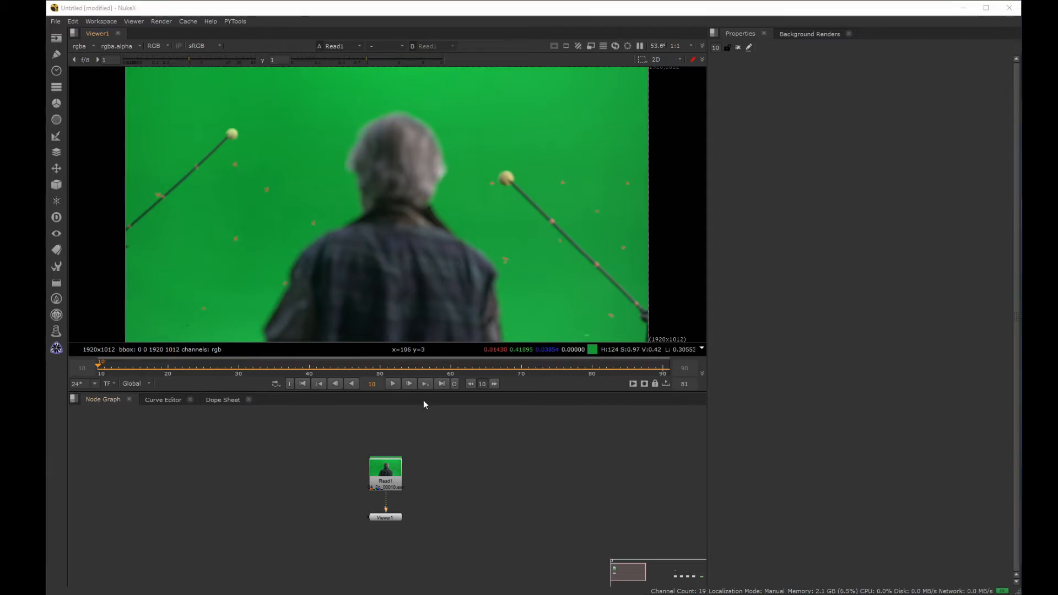
# Step: Switch to NukeX and play back the green-screen plate loaded in Read1, then stop playback
pyautogui.click(390, 383)
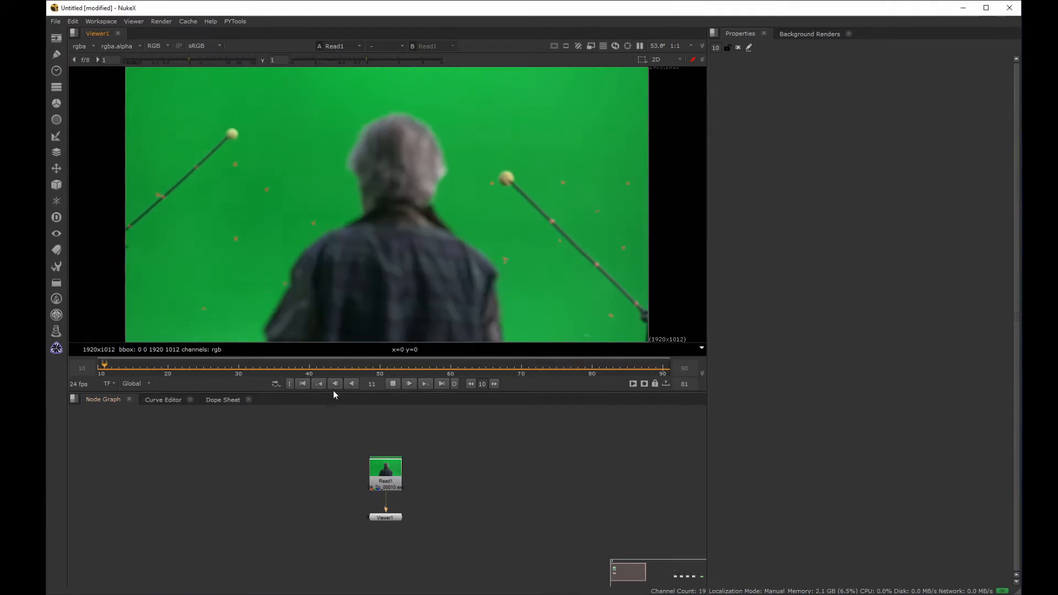
pyautogui.click(394, 384)
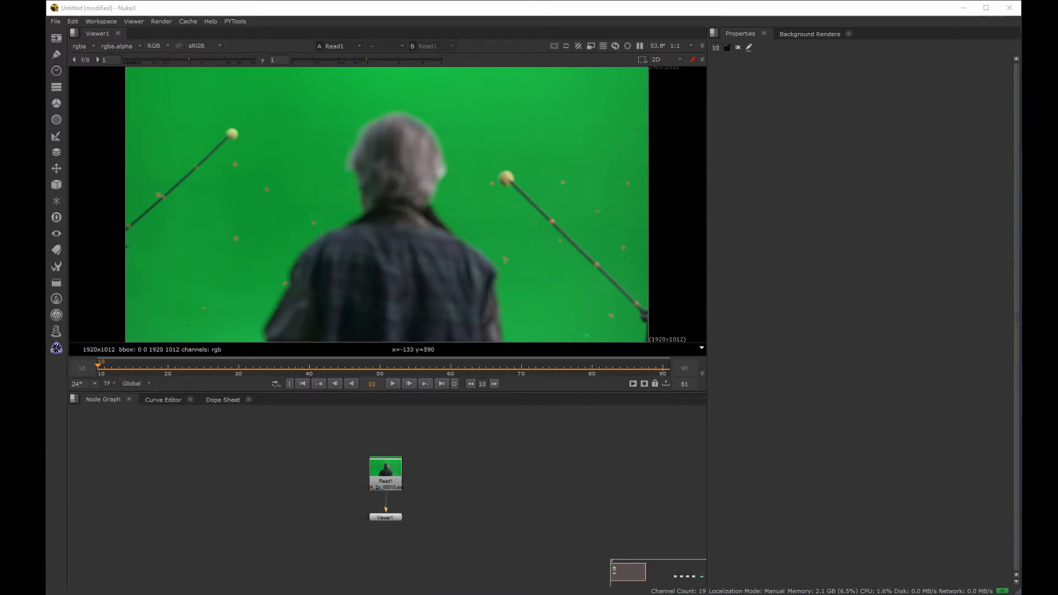
# Step: Move the Viewer1 node aside and insert a RotoPaint node after Read1
pyautogui.moveTo(386, 517); pyautogui.dragTo(514, 571)
pyautogui.moveTo(451, 438); pyautogui.dragTo(265, 538)
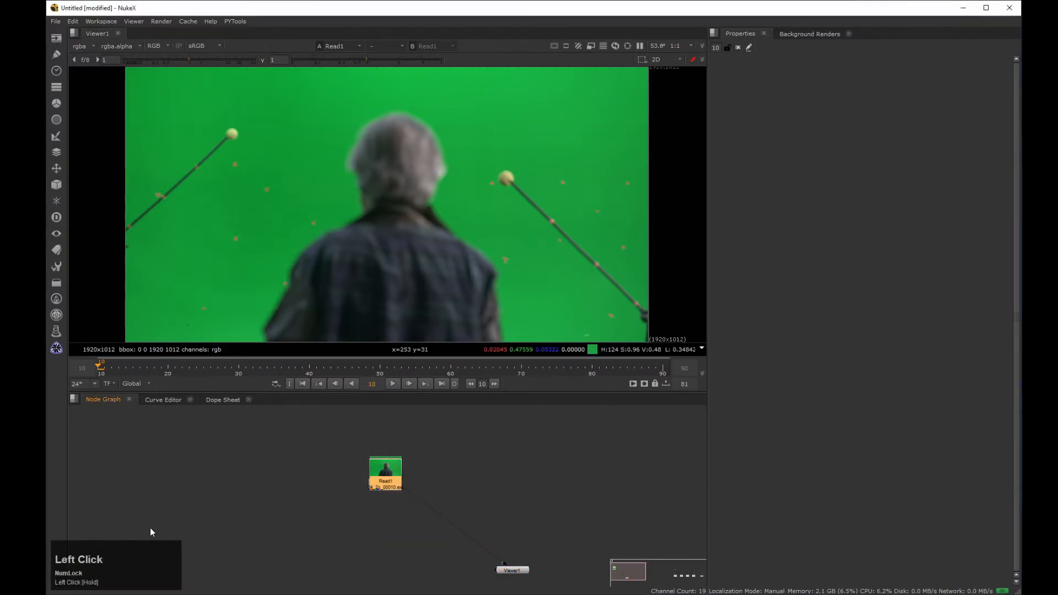
pyautogui.press('p')
# Step: Paint out the red cross marker near the dark pole with the Clone tool, sampling clean green screen beside it
pyautogui.moveTo(234, 171); pyautogui.dragTo(358, 218, button='middle')
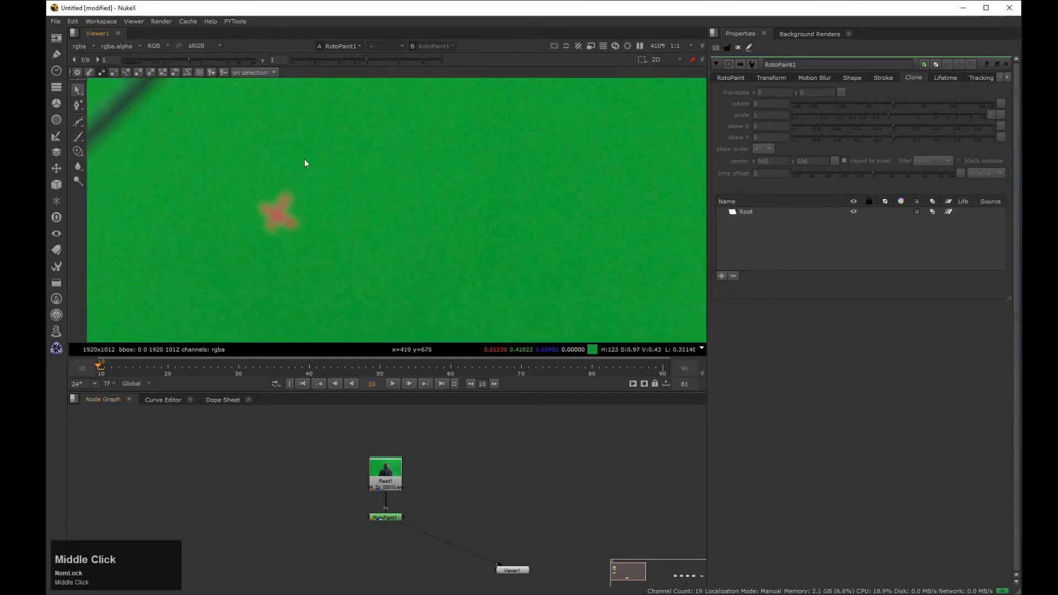
pyautogui.click(78, 151)
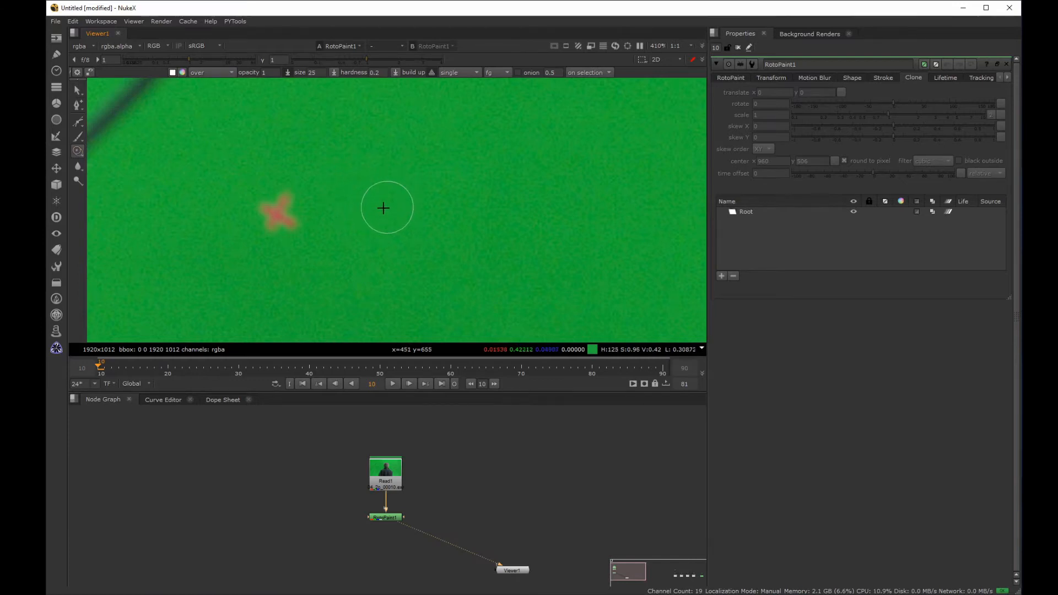
pyautogui.moveTo(383, 208)
pyautogui.keyDown('shift'); pyautogui.mouseDown()
pyautogui.moveTo(453, 205)
pyautogui.moveTo(384, 209)
pyautogui.moveTo(427, 222)
pyautogui.moveTo(283, 208)
pyautogui.moveTo(274, 220)
pyautogui.moveTo(278, 212)
pyautogui.mouseUp(); pyautogui.keyUp('shift')
pyautogui.click(279, 192)
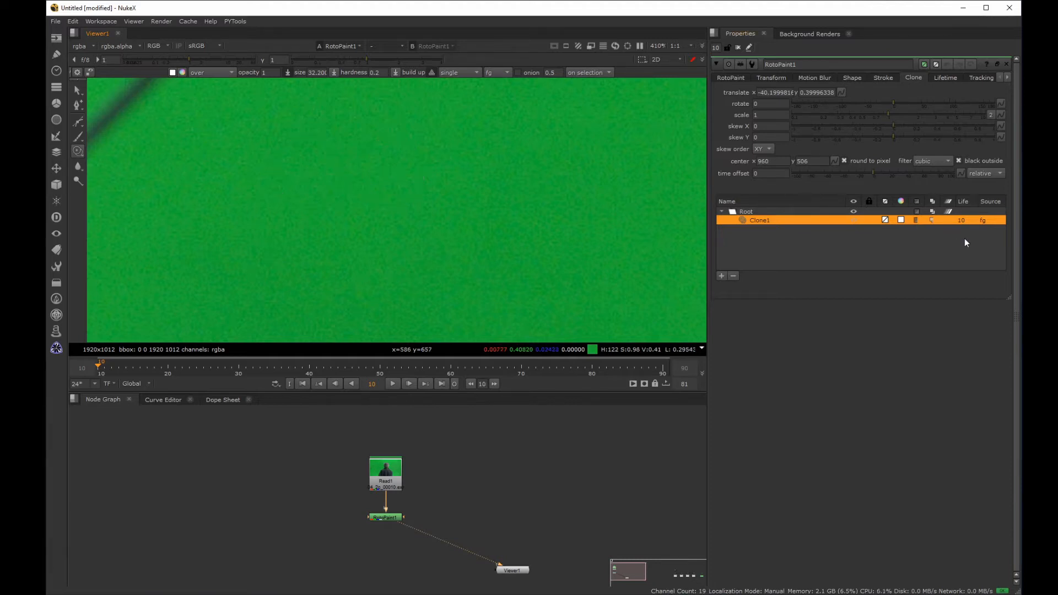
# Step: Set the lifetime of the Clone1 stroke to all frames
pyautogui.click(962, 219)
pyautogui.click(968, 201)
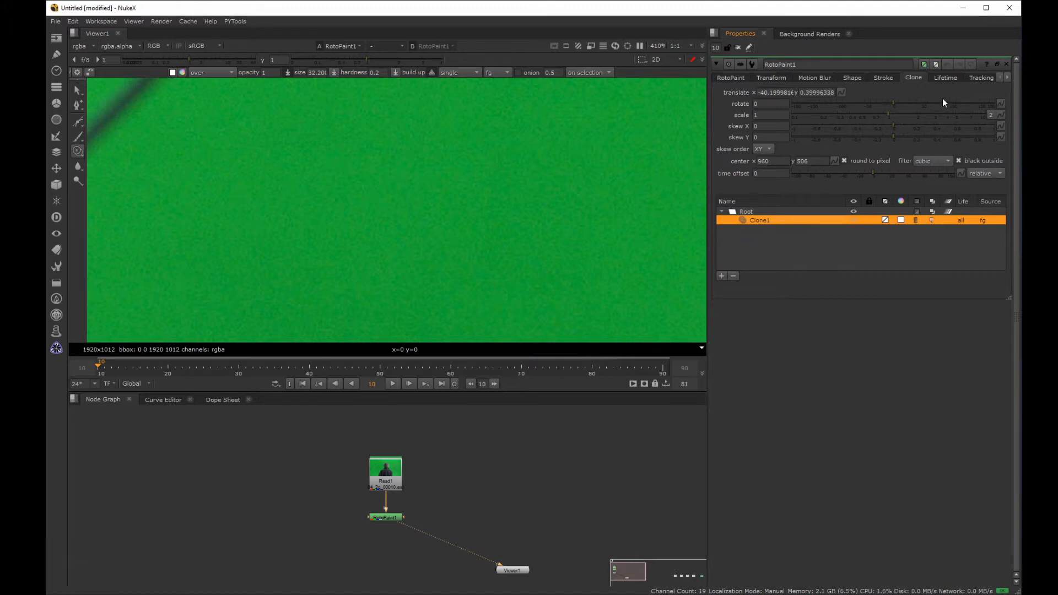
pyautogui.click(942, 78)
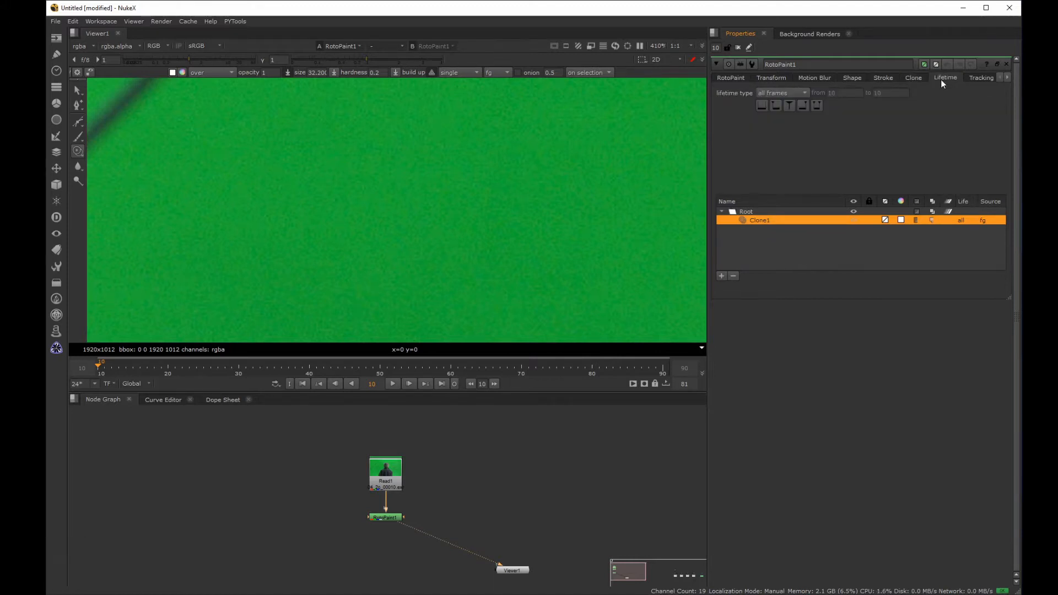
pyautogui.click(766, 91)
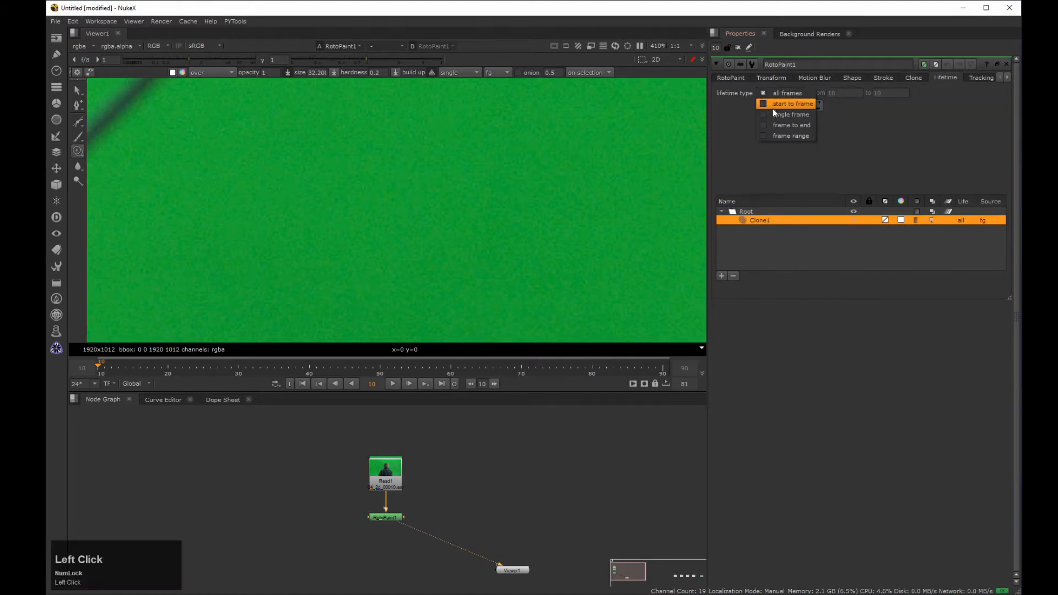
pyautogui.click(789, 114)
pyautogui.click(782, 97)
pyautogui.click(780, 72)
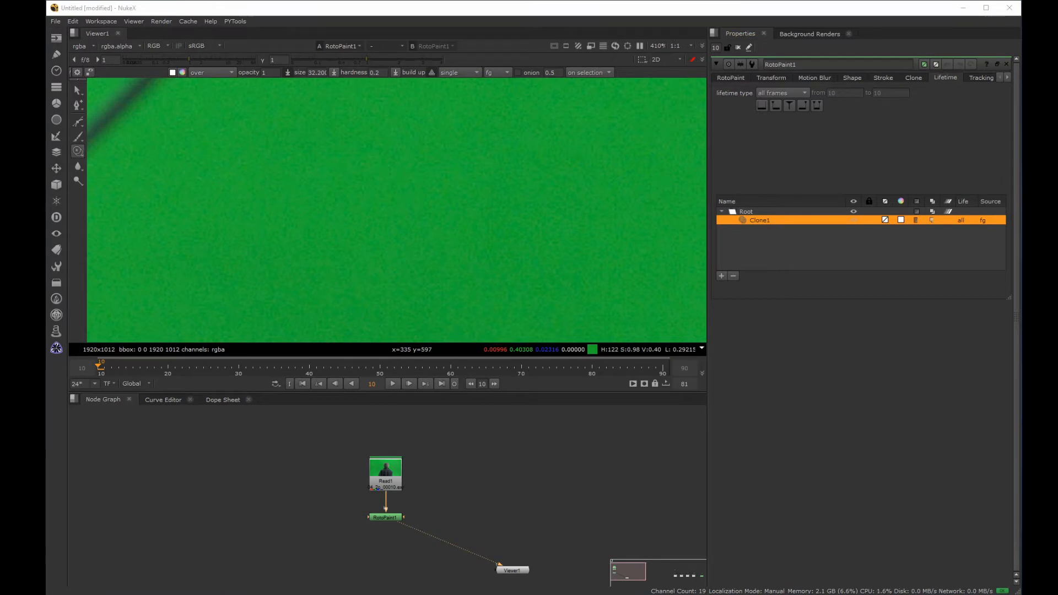
# Step: Play back the shot to check the painted marker area and the Tracker1 track on the same marker
pyautogui.click(393, 386)
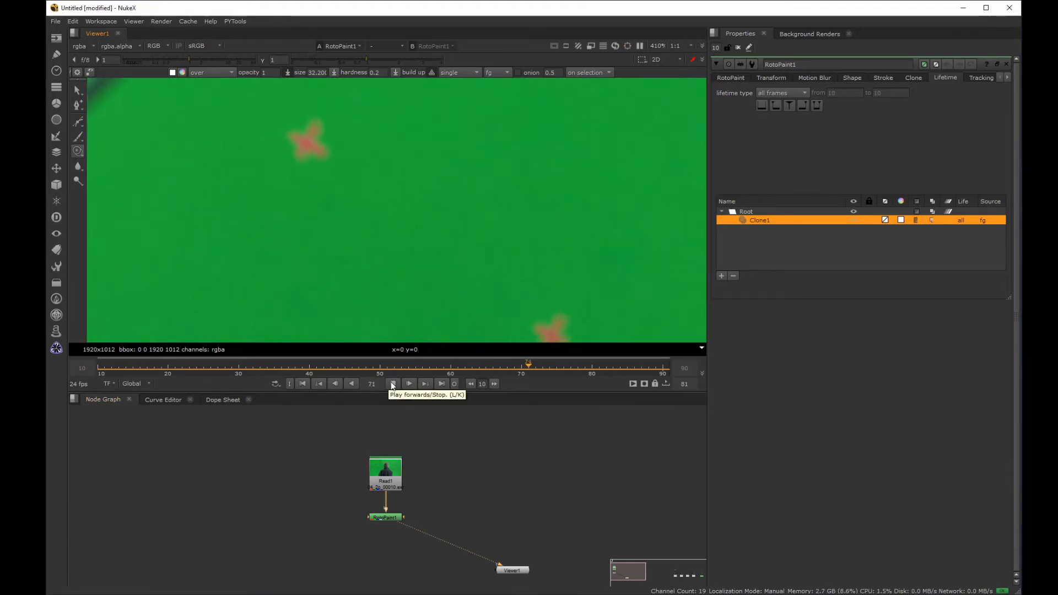
pyautogui.click(392, 385)
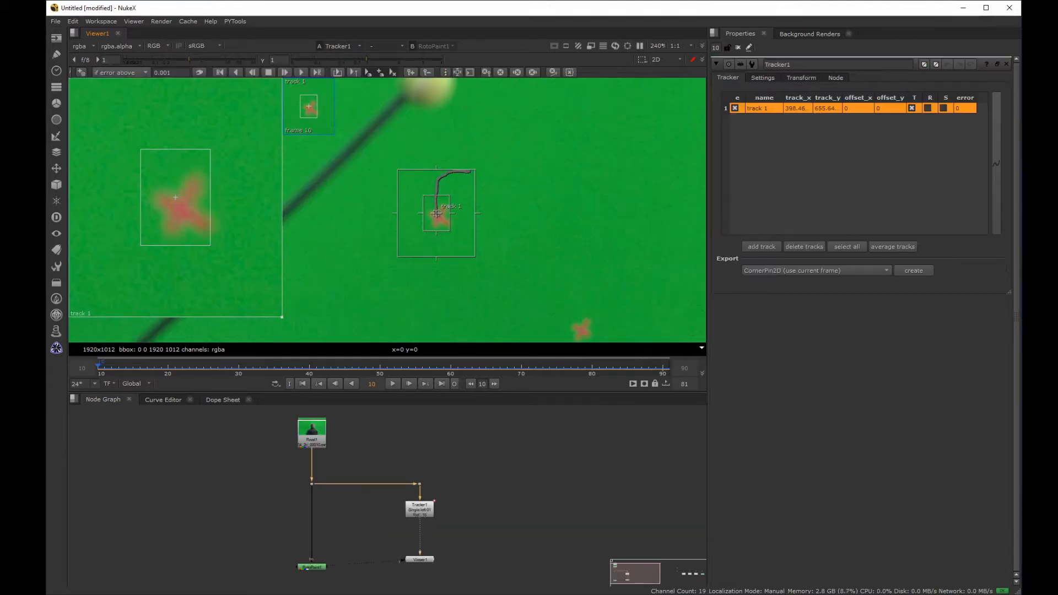
pyautogui.click(393, 383)
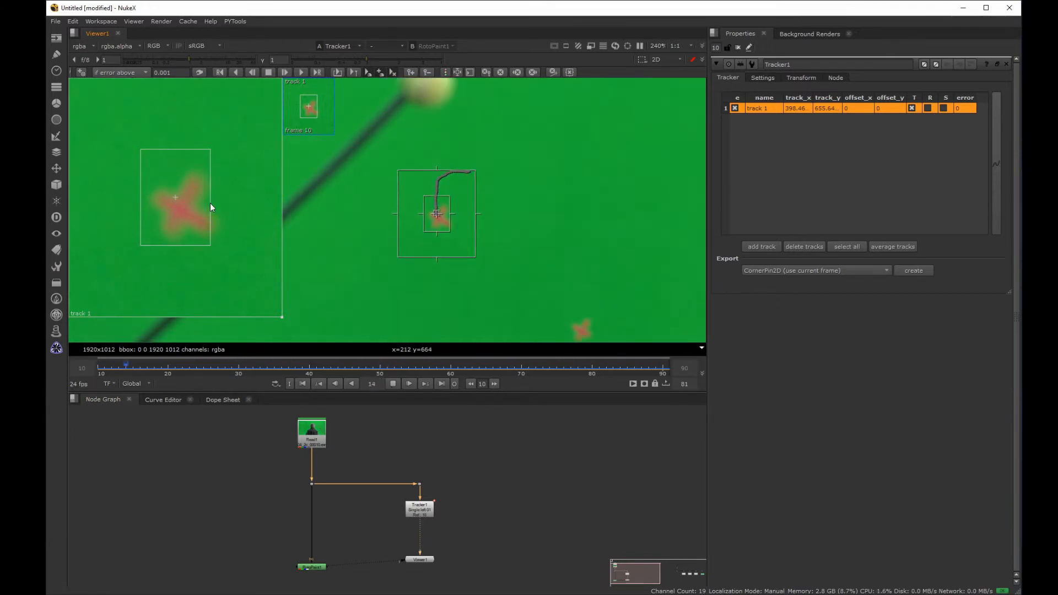
pyautogui.click(394, 383)
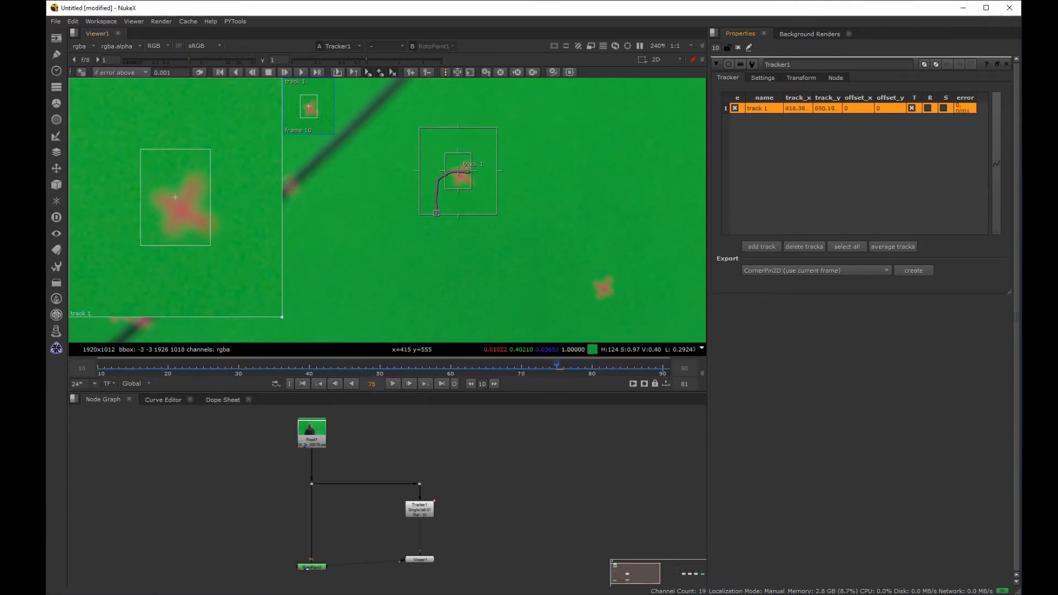
# Step: Try the current frame as the reference frame in Tracker1's transform settings, and set it back to 10
pyautogui.click(808, 77)
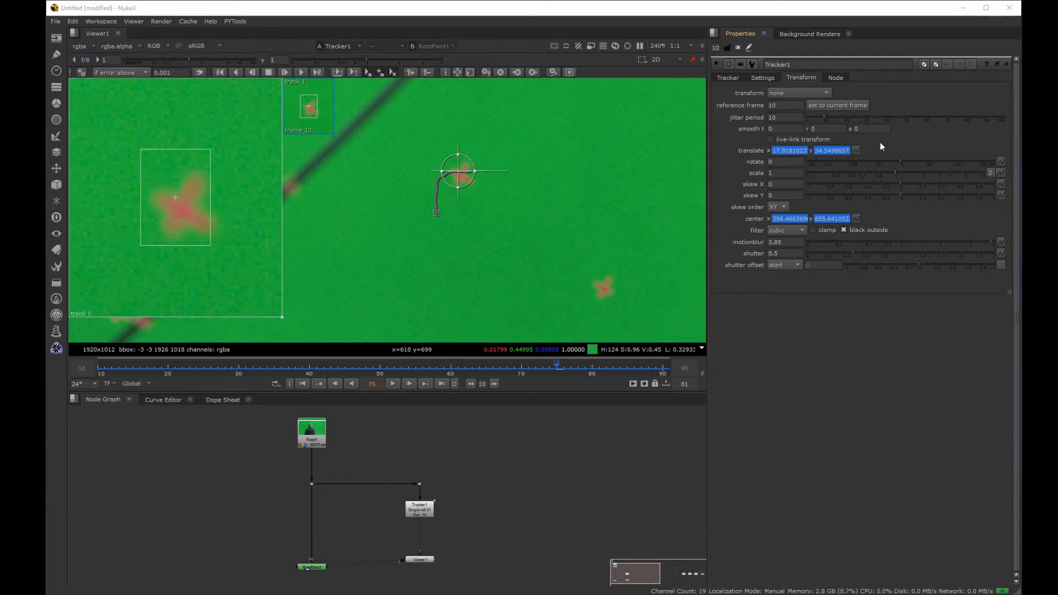
pyautogui.click(836, 104)
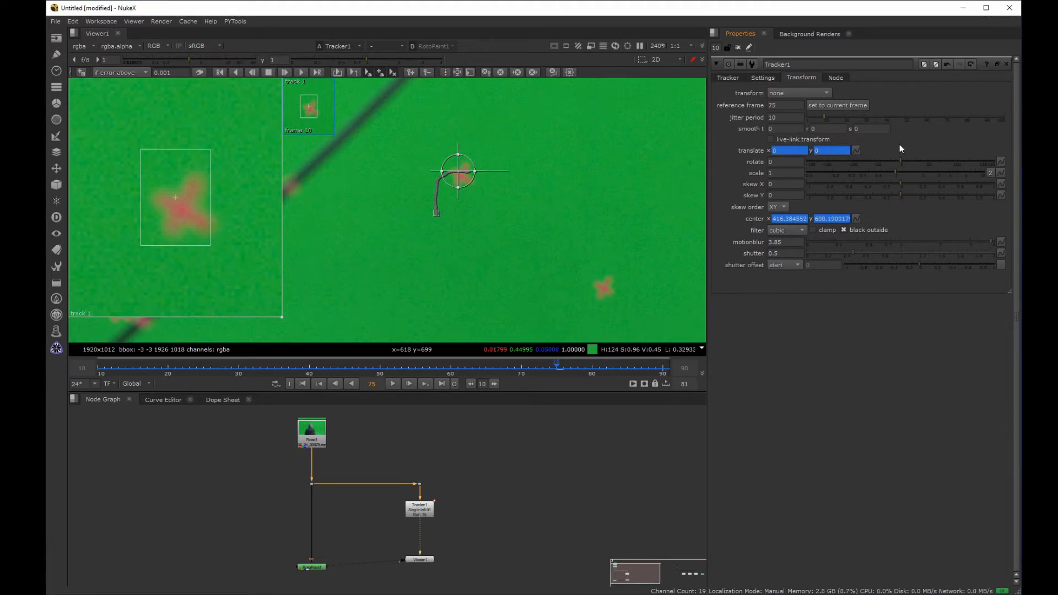
pyautogui.click(778, 105)
pyautogui.write('10')
pyautogui.press('Return')
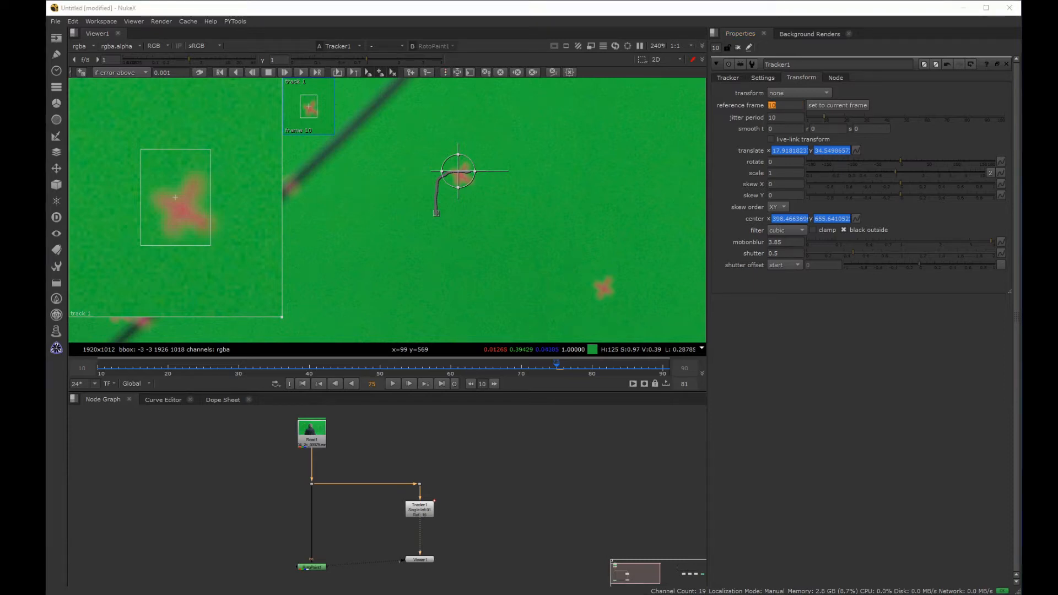
# Step: Open RotoPaint1's properties in a floating window beside Tracker1's and go to the first frame of the timeline
pyautogui.press('ctrl')
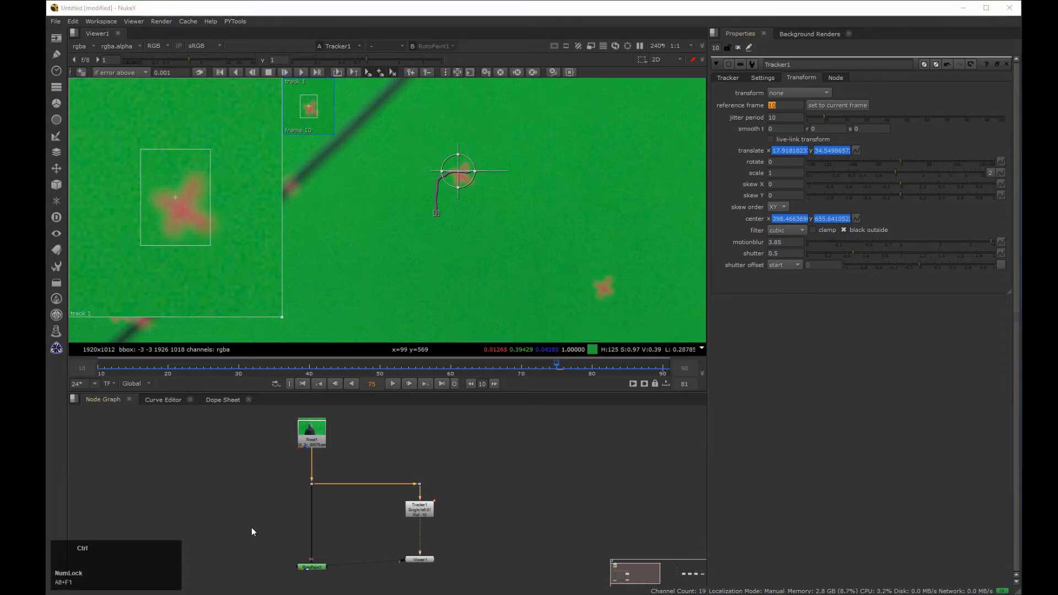
pyautogui.keyDown('ctrl'); pyautogui.doubleClick(319, 568); pyautogui.keyUp('ctrl')
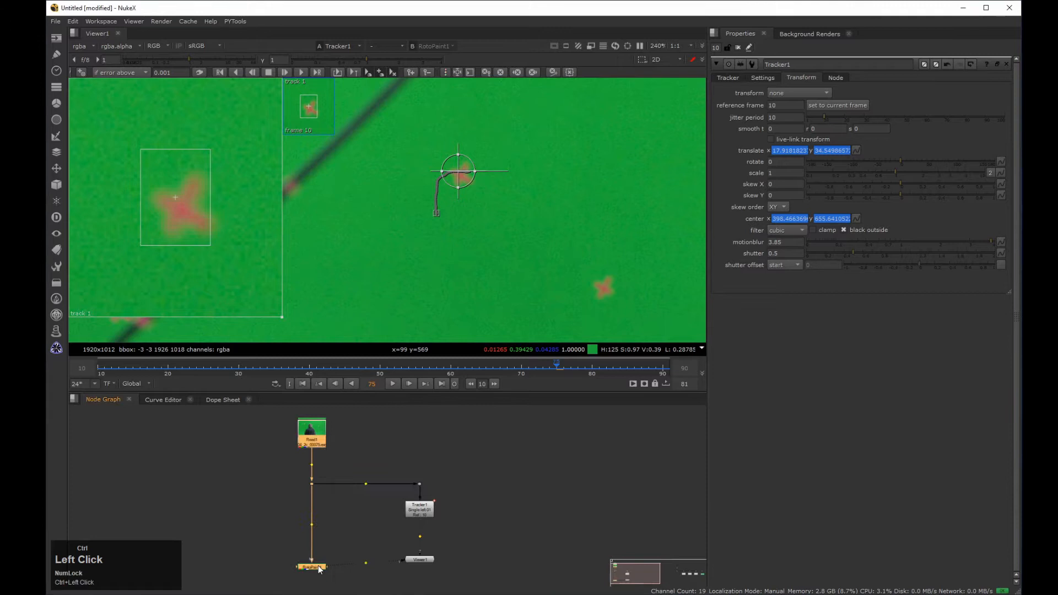
pyautogui.moveTo(407, 338); pyautogui.dragTo(431, 48)
pyautogui.click(303, 384)
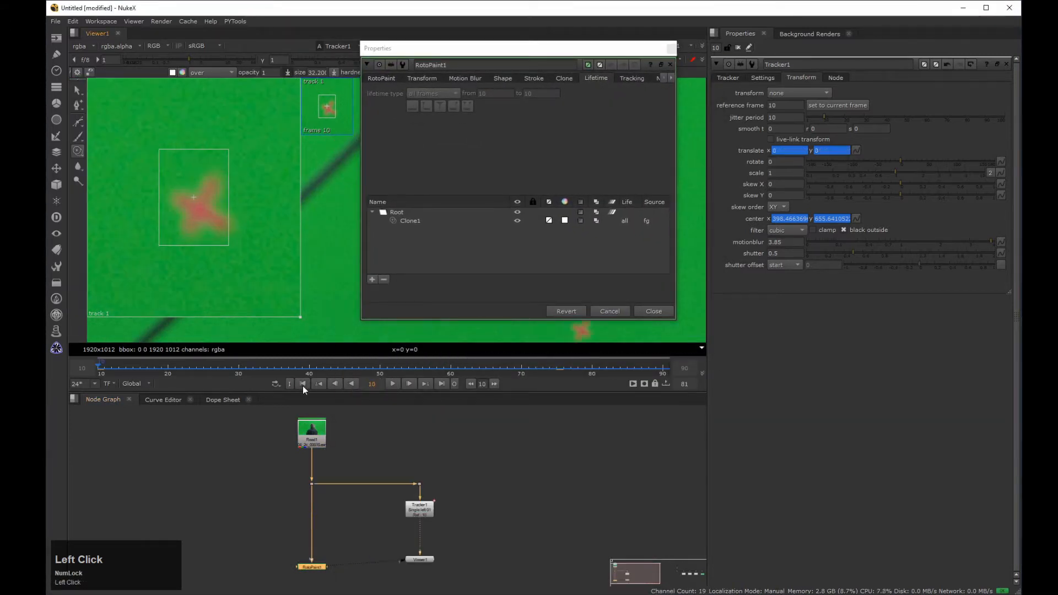
# Step: Show RotoPaint1's transform settings and add a new layer above the Clone1 stroke
pyautogui.click(421, 79)
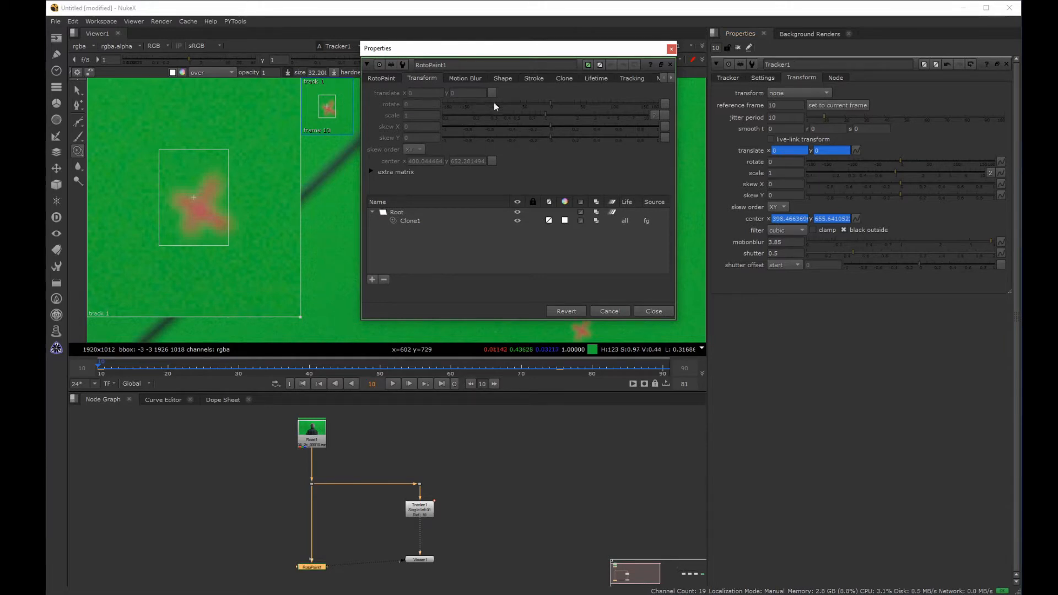
pyautogui.click(414, 223)
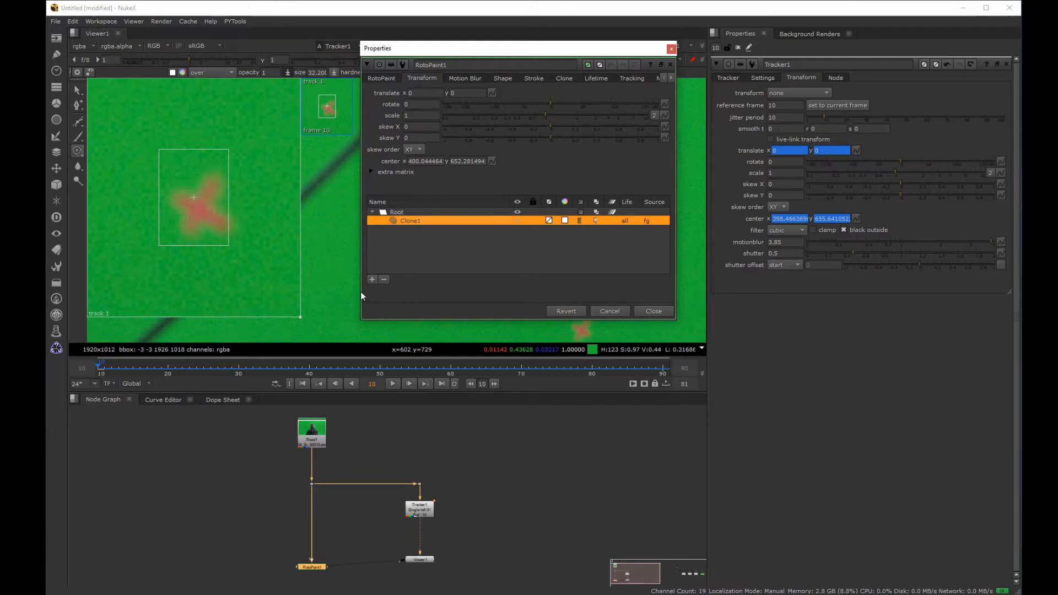
pyautogui.click(372, 280)
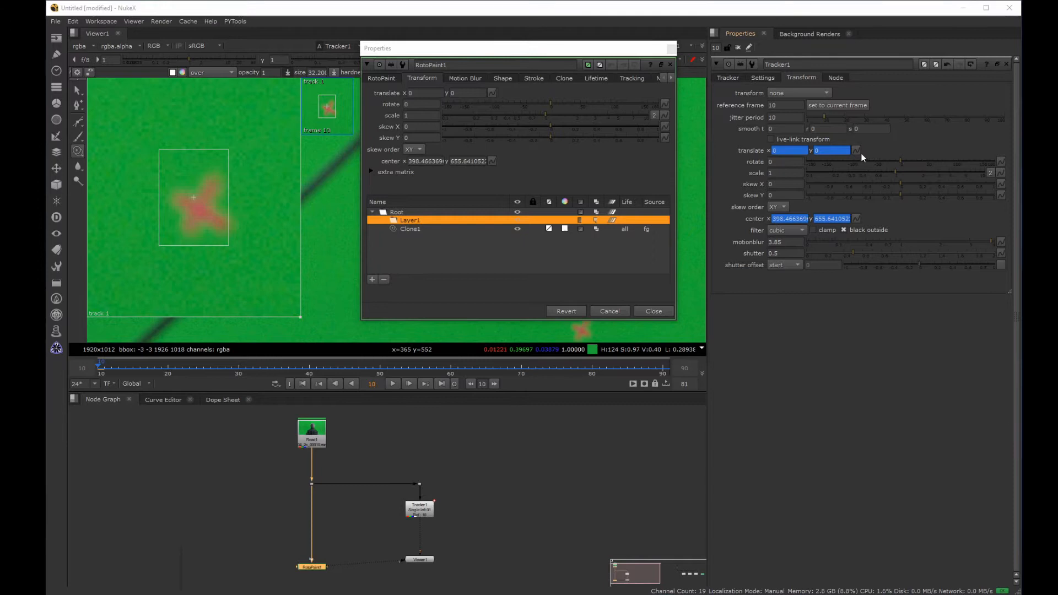
# Step: Link the translate and center values of Layer1 to the matching values in Tracker1
pyautogui.keyDown('ctrl'); pyautogui.moveTo(858, 150); pyautogui.dragTo(670, 202); pyautogui.keyUp('ctrl')
pyautogui.keyDown('ctrl'); pyautogui.moveTo(492, 95); pyautogui.dragTo(492, 90); pyautogui.keyUp('ctrl')
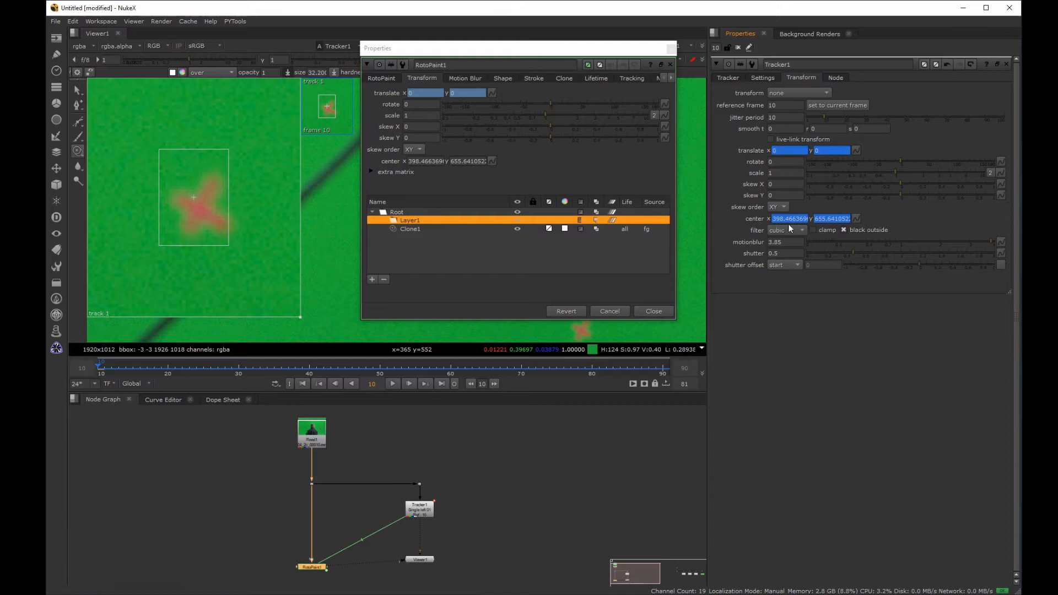
pyautogui.keyDown('ctrl'); pyautogui.moveTo(879, 216); pyautogui.dragTo(521, 210); pyautogui.keyUp('ctrl')
pyautogui.keyDown('ctrl'); pyautogui.moveTo(492, 163); pyautogui.dragTo(492, 163); pyautogui.keyUp('ctrl')
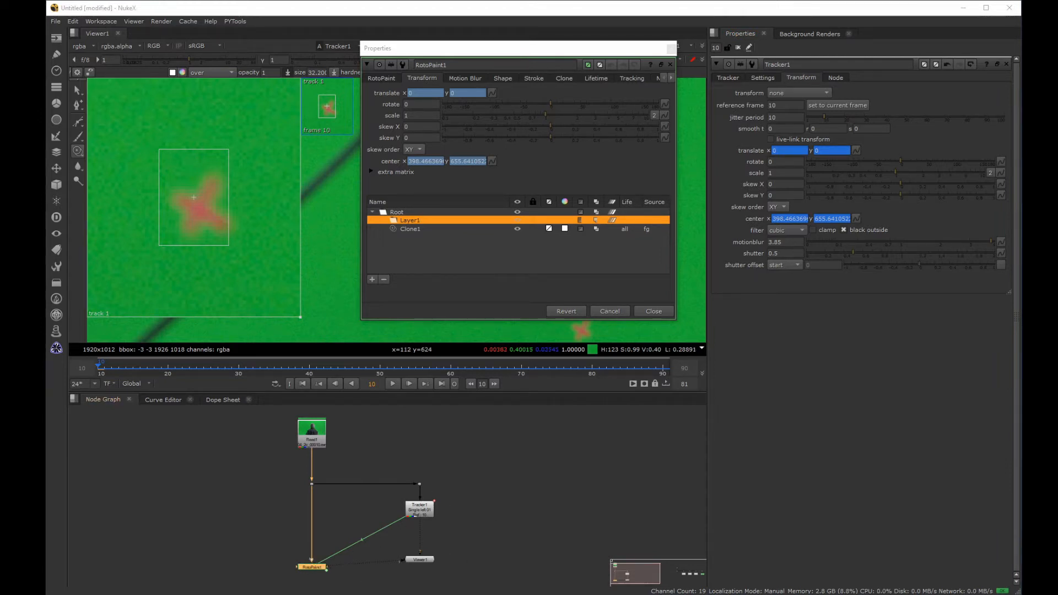
# Step: Move the Clone1 stroke inside Layer1 and close the RotoPaint1 and Tracker1 properties
pyautogui.moveTo(408, 231); pyautogui.dragTo(418, 220)
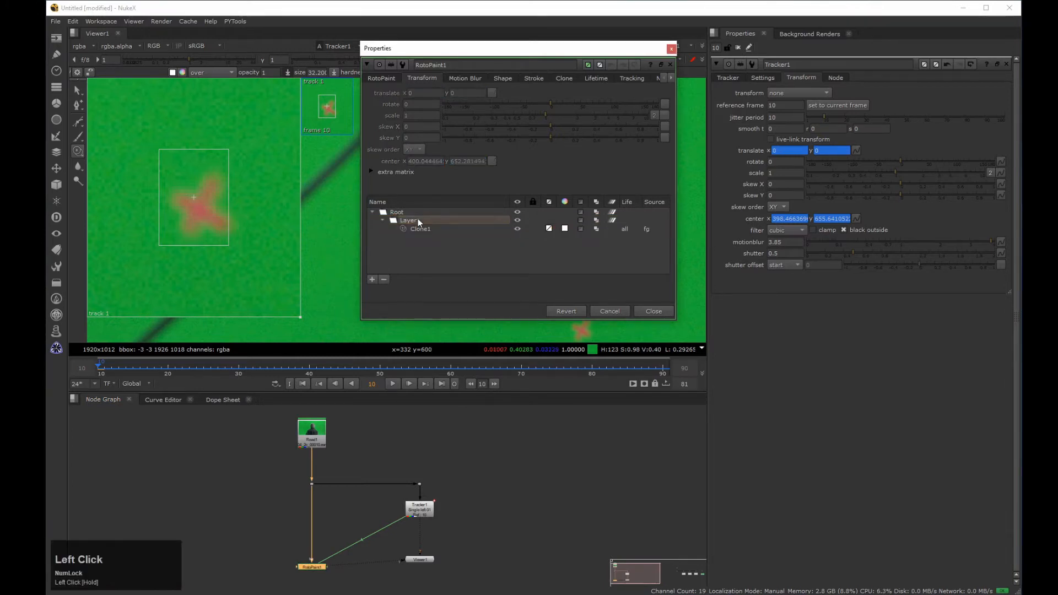
pyautogui.click(671, 48)
pyautogui.click(739, 48)
# Step: Show the RotoPaint1 output in the viewer and play it back to check the marker removal
pyautogui.moveTo(276, 524); pyautogui.dragTo(348, 584)
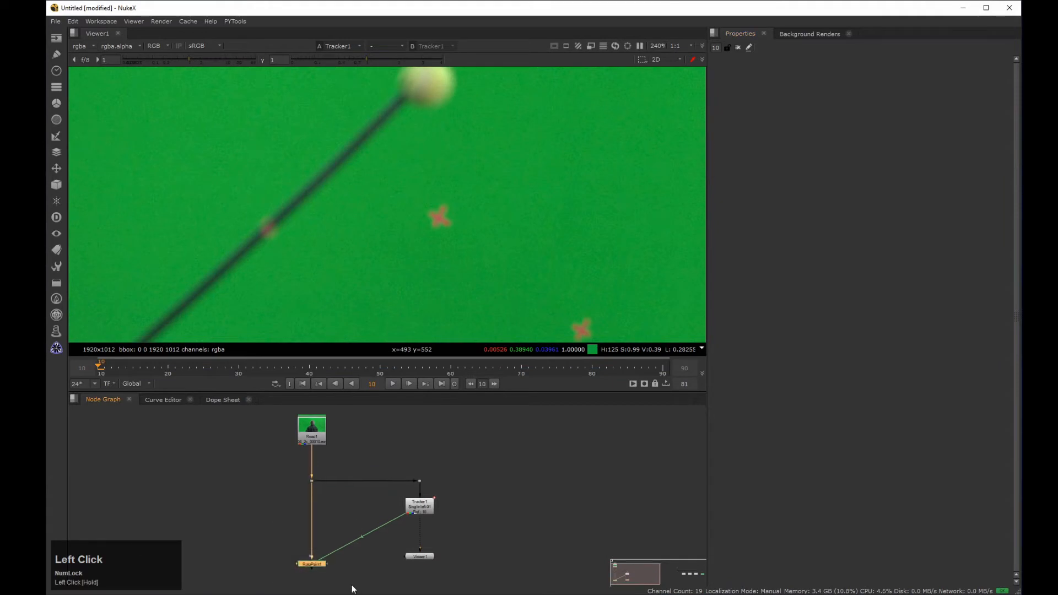
pyautogui.press('2')
pyautogui.click(394, 383)
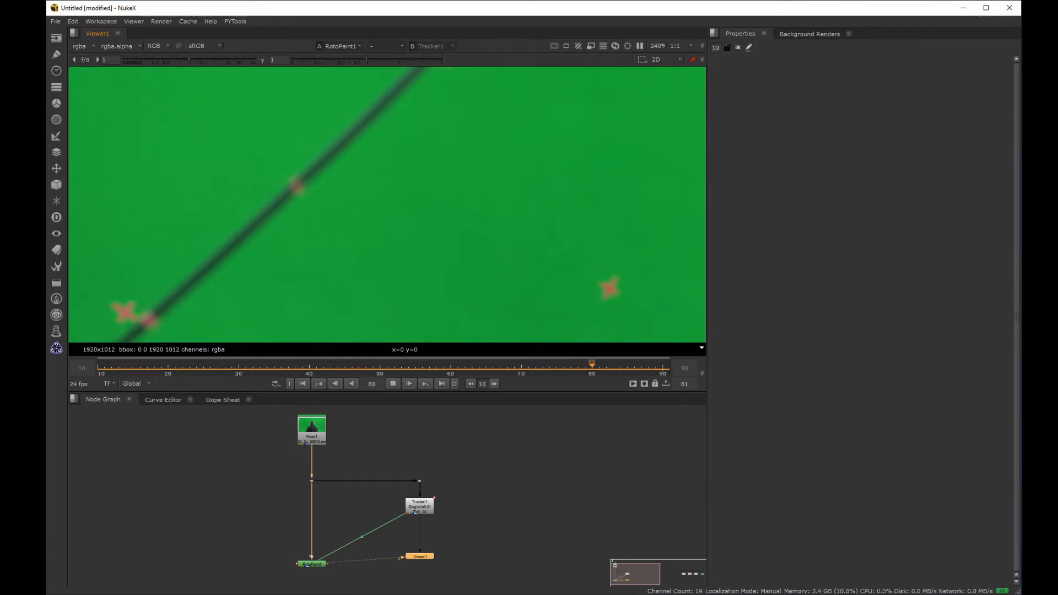
pyautogui.press('k')
# Step: Select the Clone1 stroke in RotoPaint1 and play the shot to examine how its path moves
pyautogui.doubleClick(311, 564)
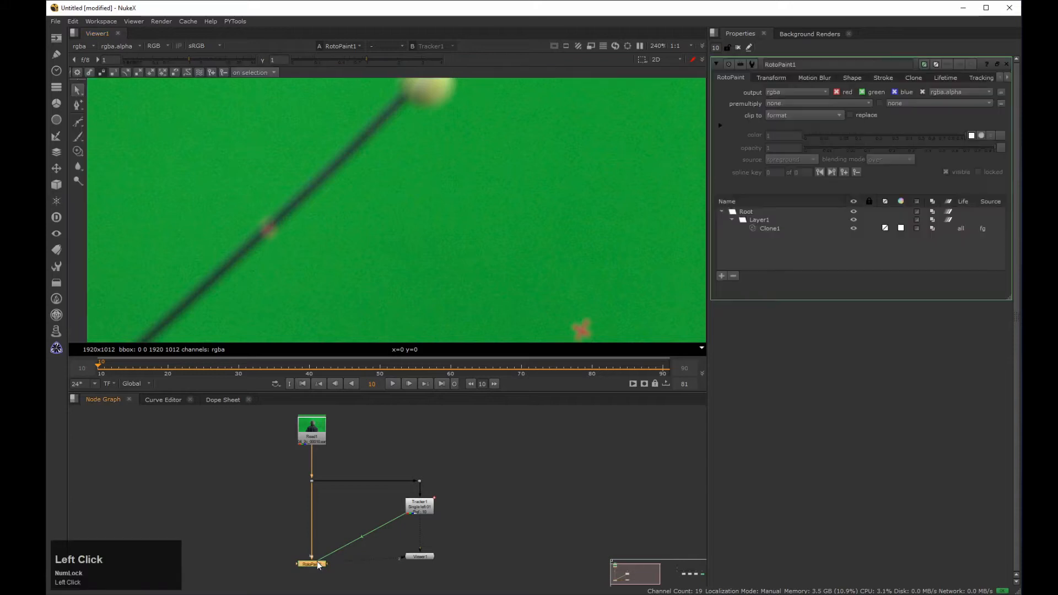
pyautogui.click(773, 228)
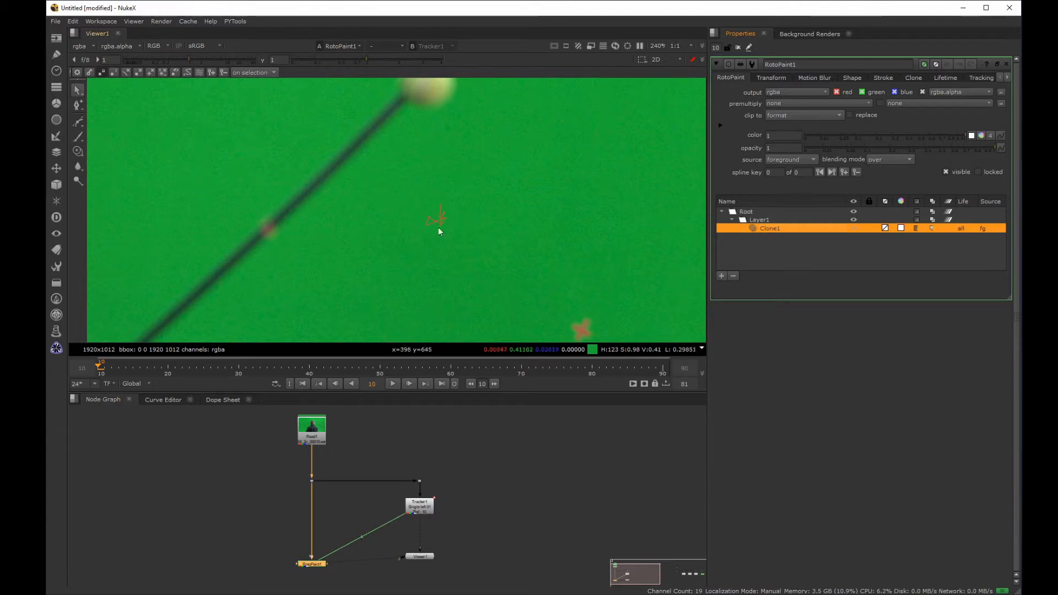
pyautogui.click(393, 384)
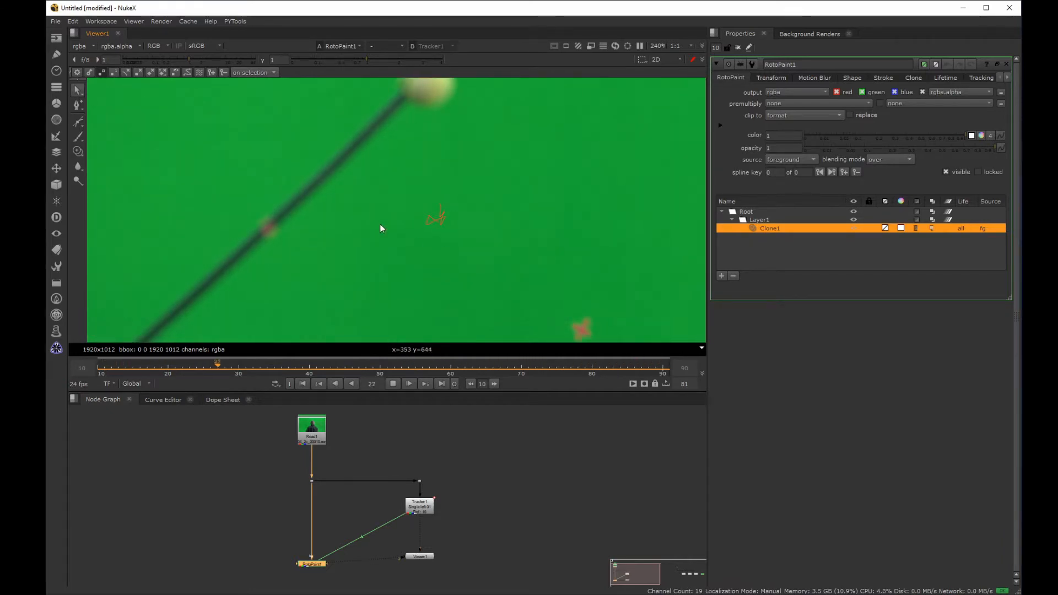
pyautogui.click(395, 385)
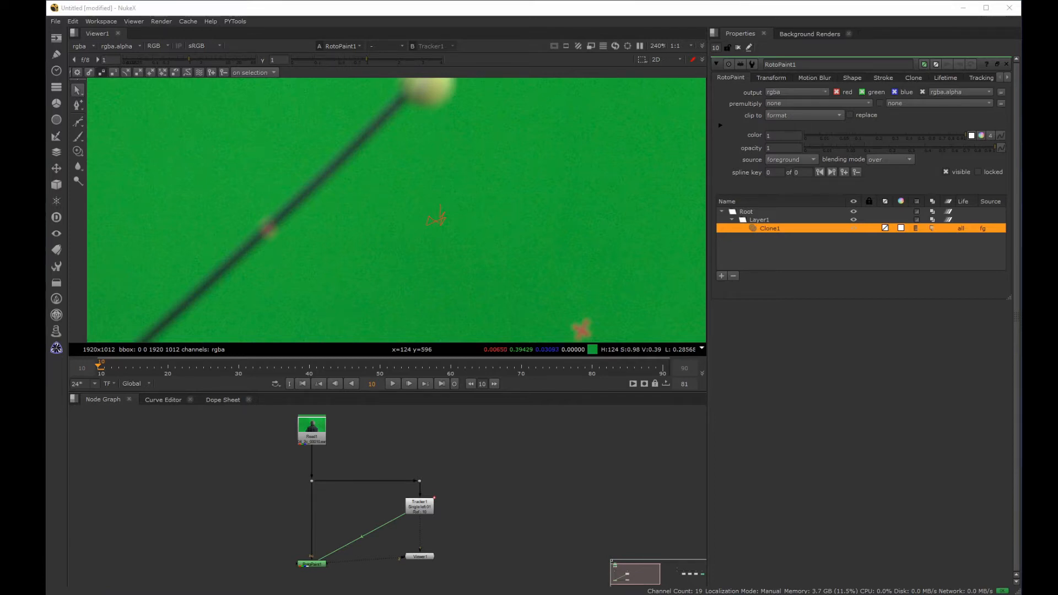
# Step: Set the Tracker1 reference frame to 75 and close its properties
pyautogui.doubleClick(419, 506)
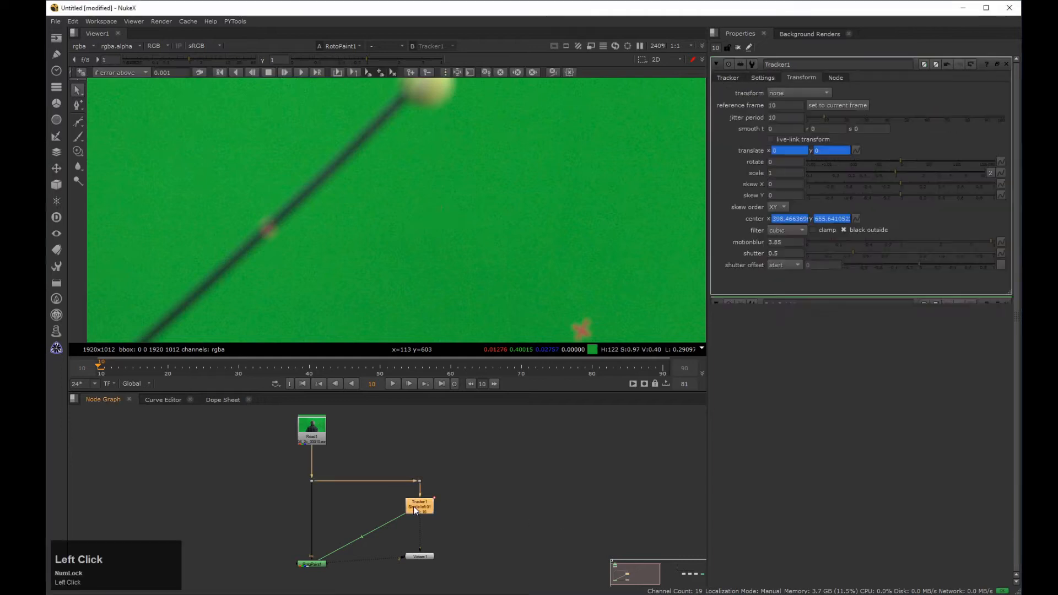
pyautogui.click(809, 106)
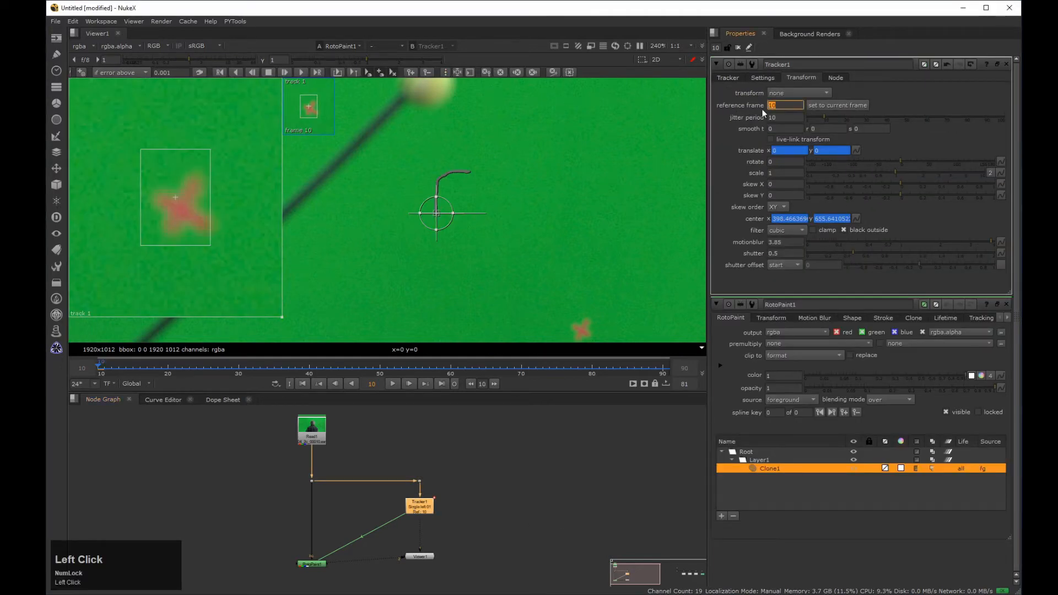
pyautogui.press('Return')
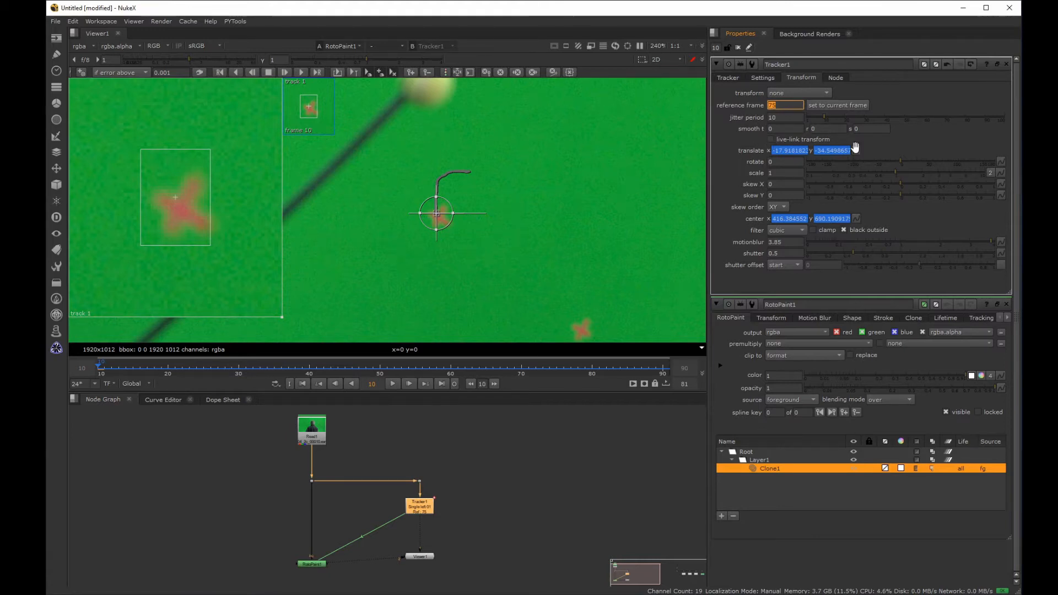
pyautogui.click(1006, 64)
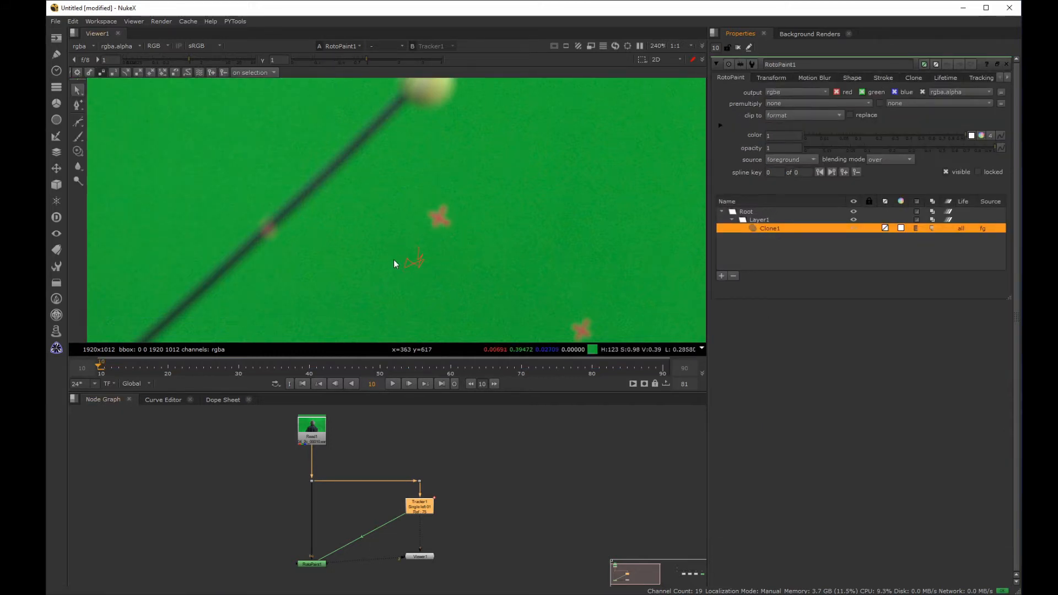
# Step: Play back the RotoPaint1 output to examine how the clone stroke's position relates to the tracking marker
pyautogui.click(393, 384)
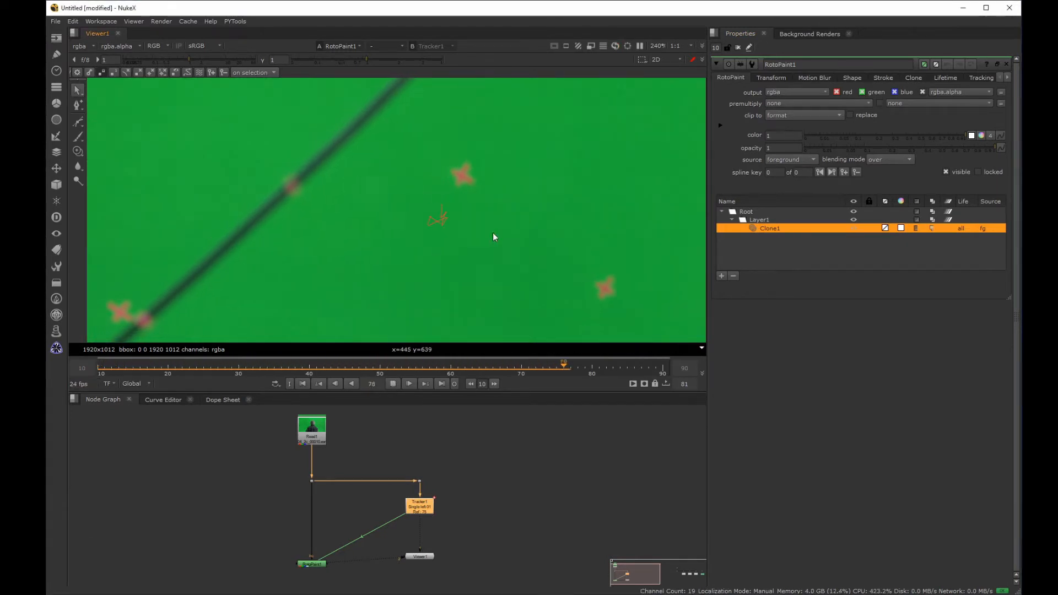
pyautogui.click(393, 385)
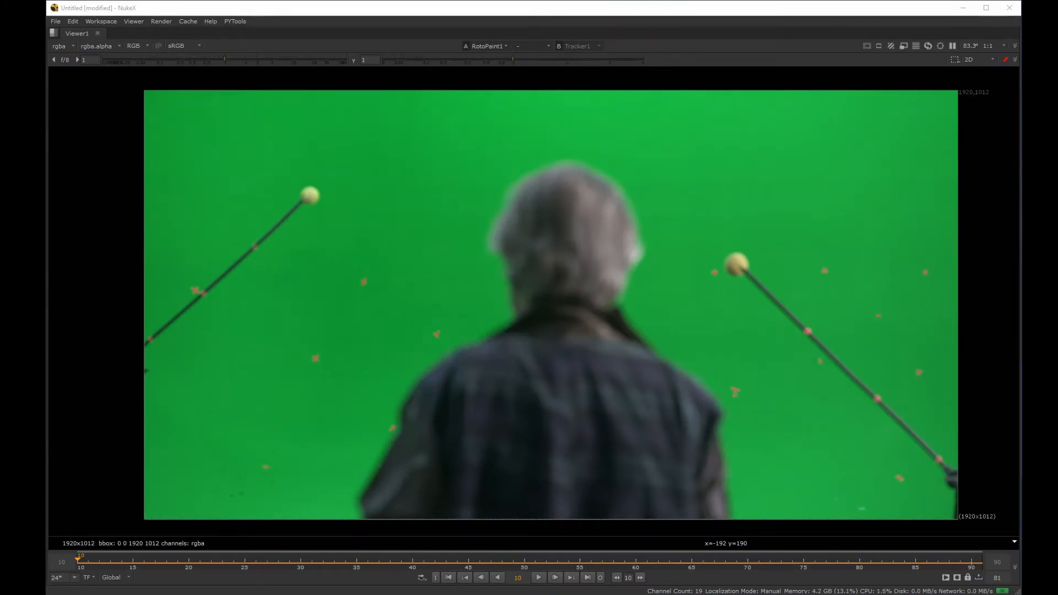
pyautogui.click(539, 578)
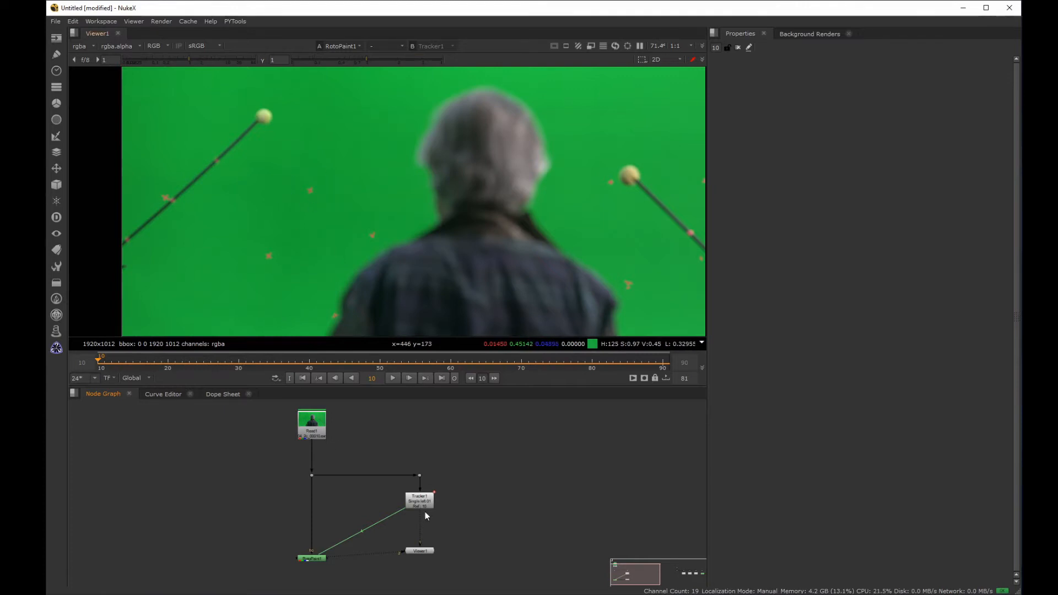
# Step: Reopen the RotoPaint1 properties and paint out a second tracking marker by cloning clean green from beside it
pyautogui.moveTo(325, 202); pyautogui.dragTo(357, 193, button='middle')
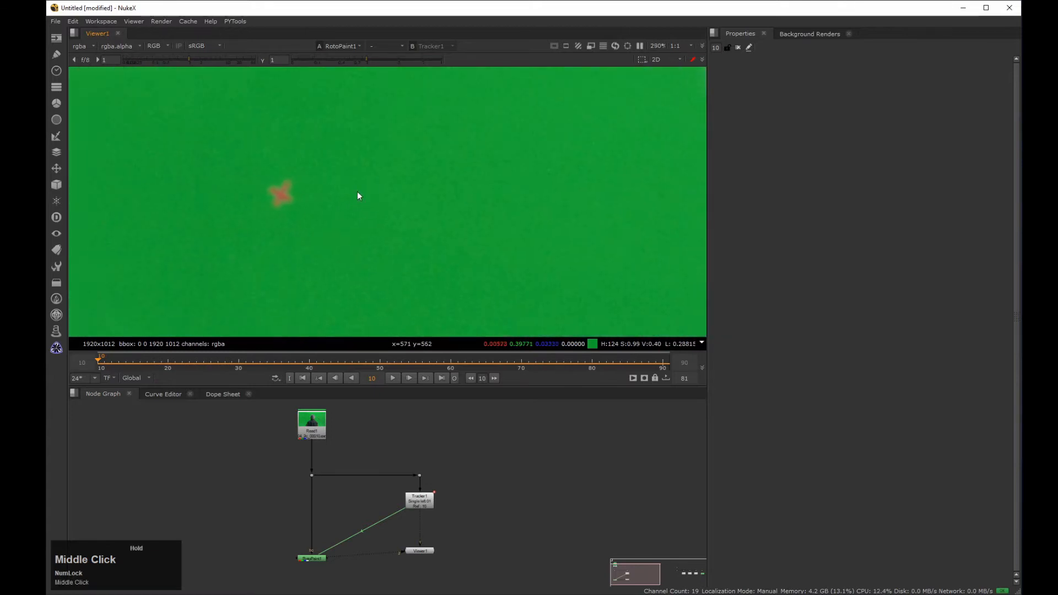
pyautogui.doubleClick(315, 559)
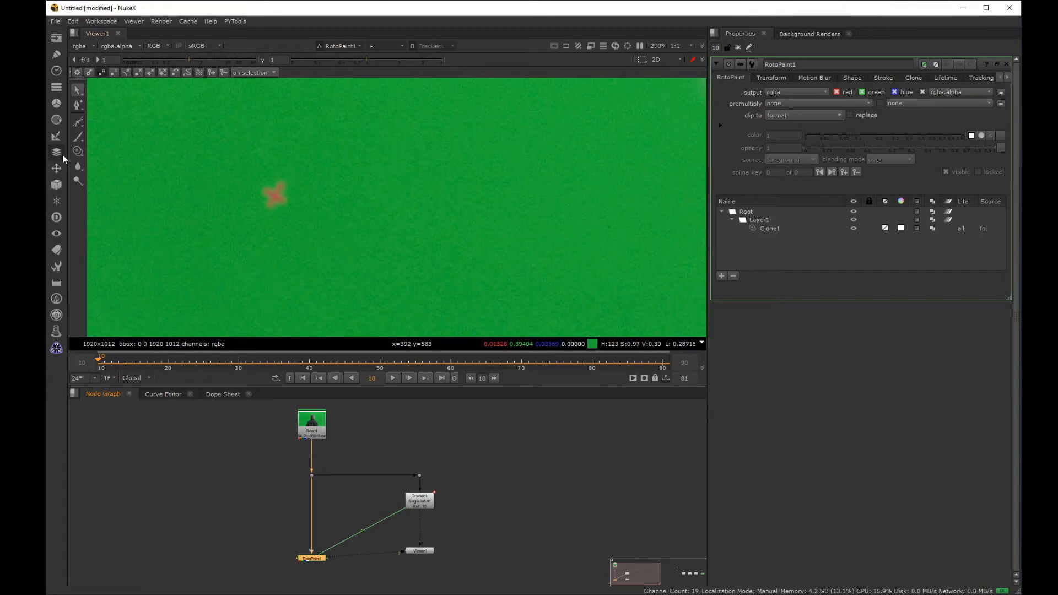
pyautogui.click(78, 152)
pyautogui.keyDown('shift'); pyautogui.click(326, 195); pyautogui.keyUp('shift')
pyautogui.keyDown('shift'); pyautogui.moveTo(325, 195); pyautogui.dragTo(277, 203); pyautogui.keyUp('shift')
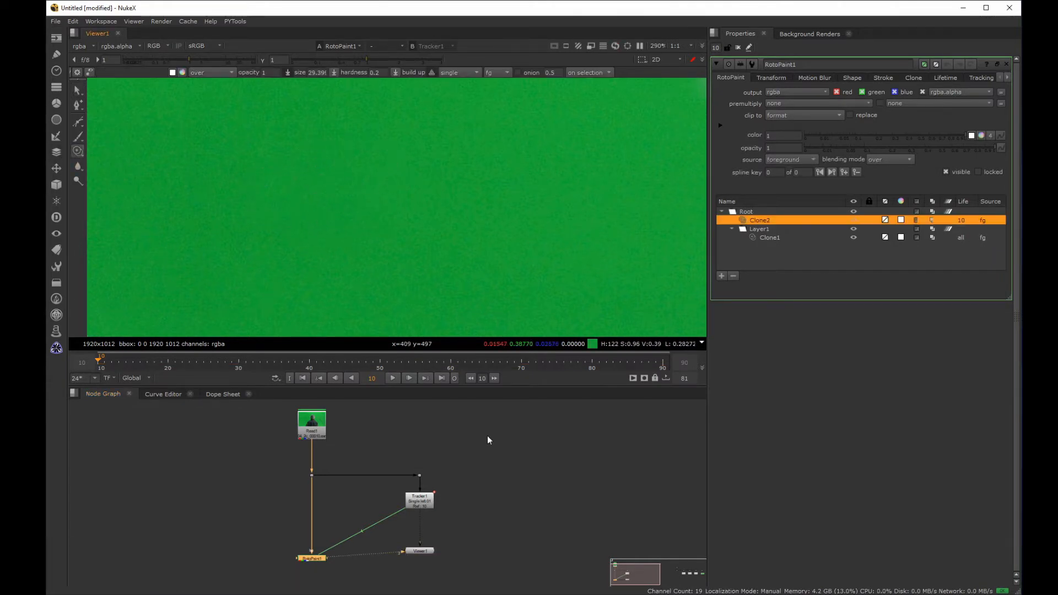
# Step: Set the new clone stroke's lifetime to all frames and move the stroke inside Layer1
pyautogui.click(961, 220)
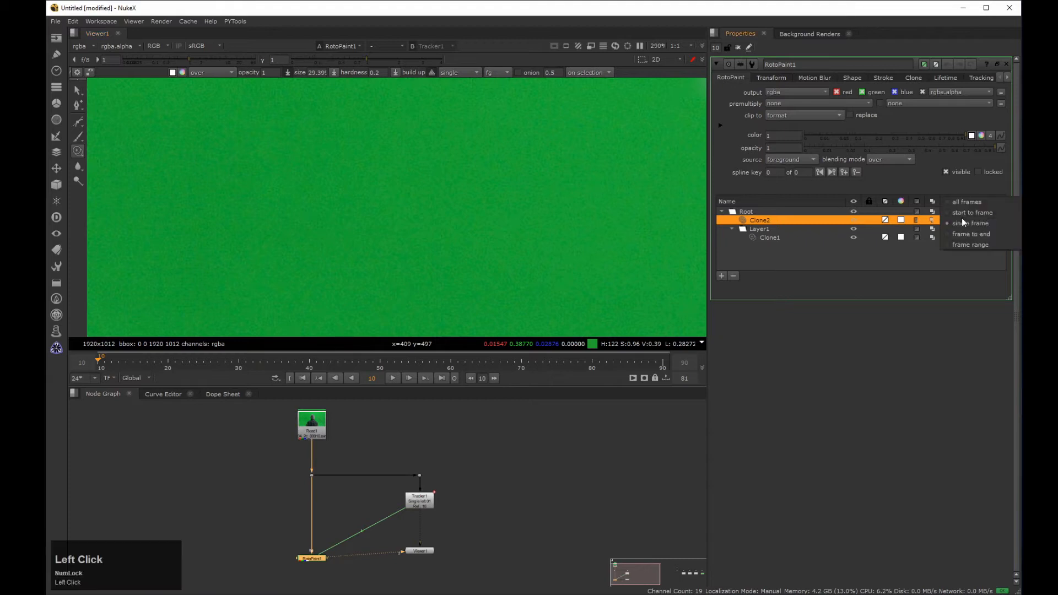
pyautogui.click(964, 204)
pyautogui.moveTo(762, 221); pyautogui.dragTo(764, 234)
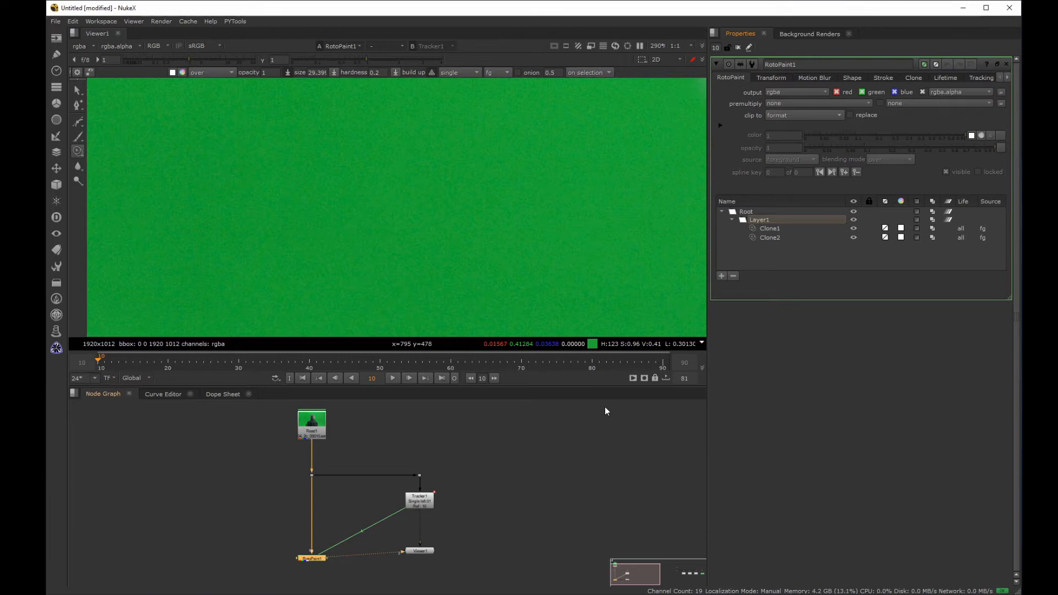
# Step: Select the Clone1 and Clone2 strokes in turn and play the shot to check how both follow their markers
pyautogui.click(78, 90)
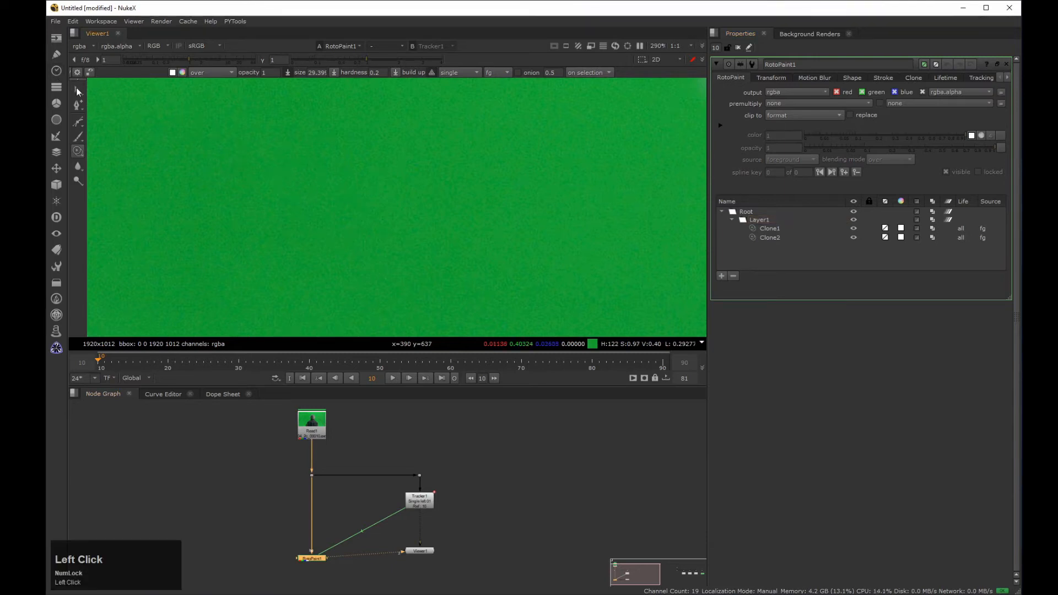
pyautogui.click(770, 229)
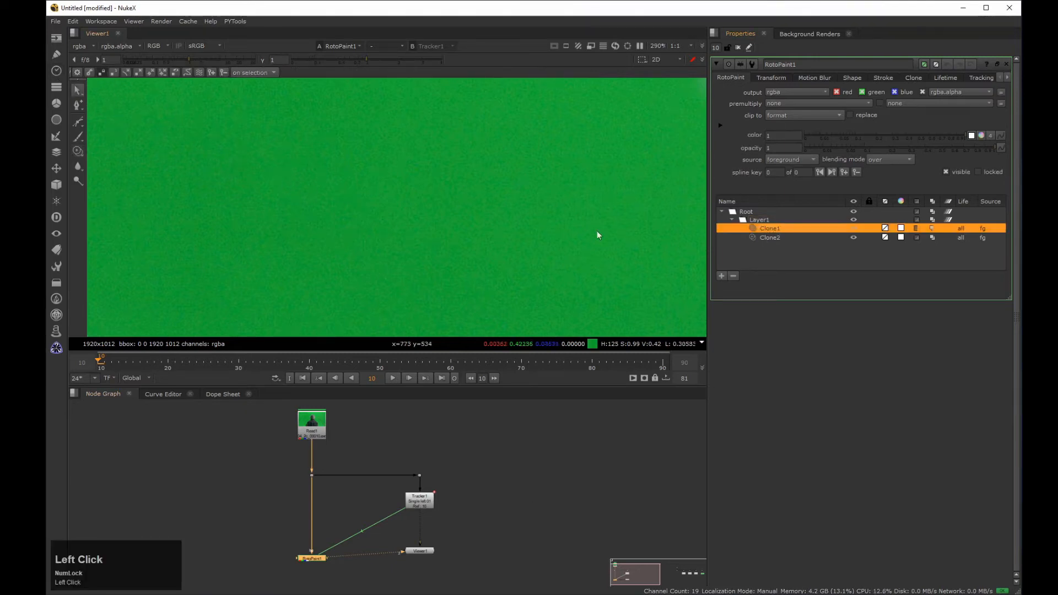
pyautogui.scroll(-3, 423, 251)
pyautogui.middleClick(423, 252)
pyautogui.click(765, 238)
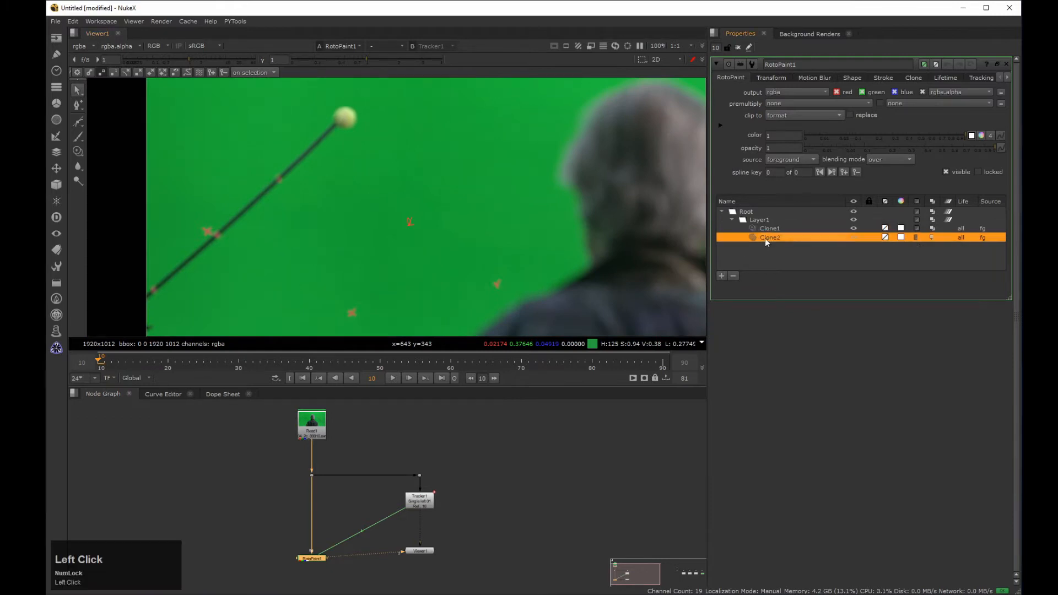
pyautogui.click(393, 378)
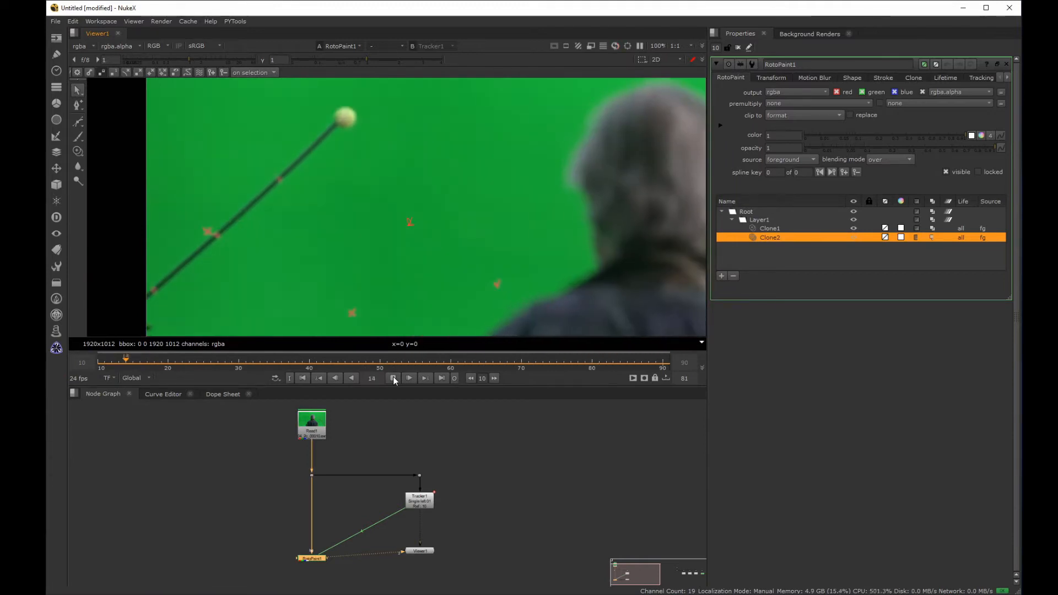
pyautogui.press('space')
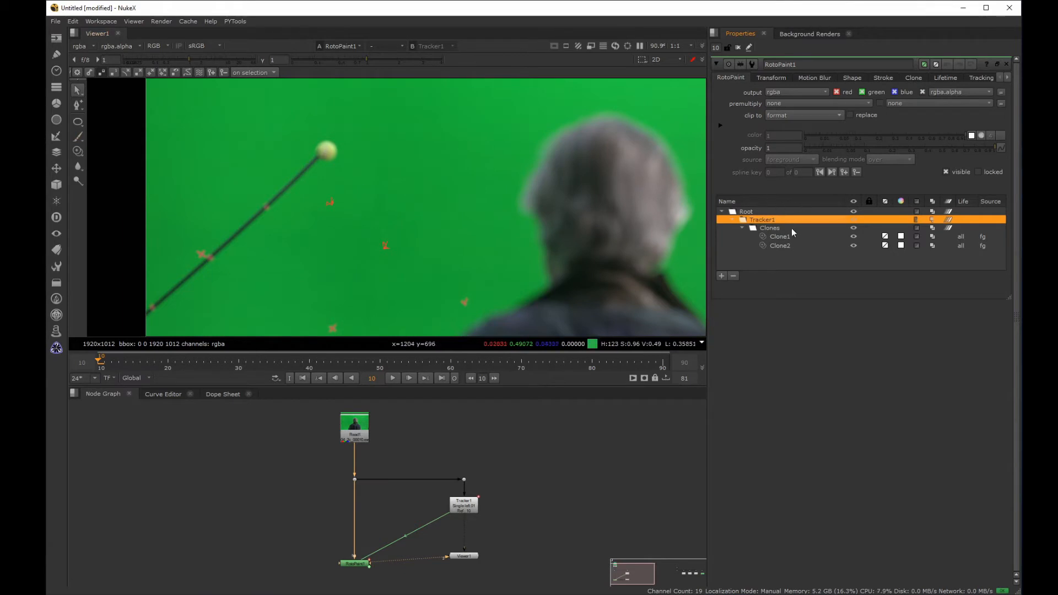
# Step: Hide and collapse the Clones layer, and draw an ellipse over the tracking marker just below the yellow ball
pyautogui.click(854, 228)
pyautogui.click(742, 227)
pyautogui.moveTo(343, 199); pyautogui.dragTo(400, 203, button='middle')
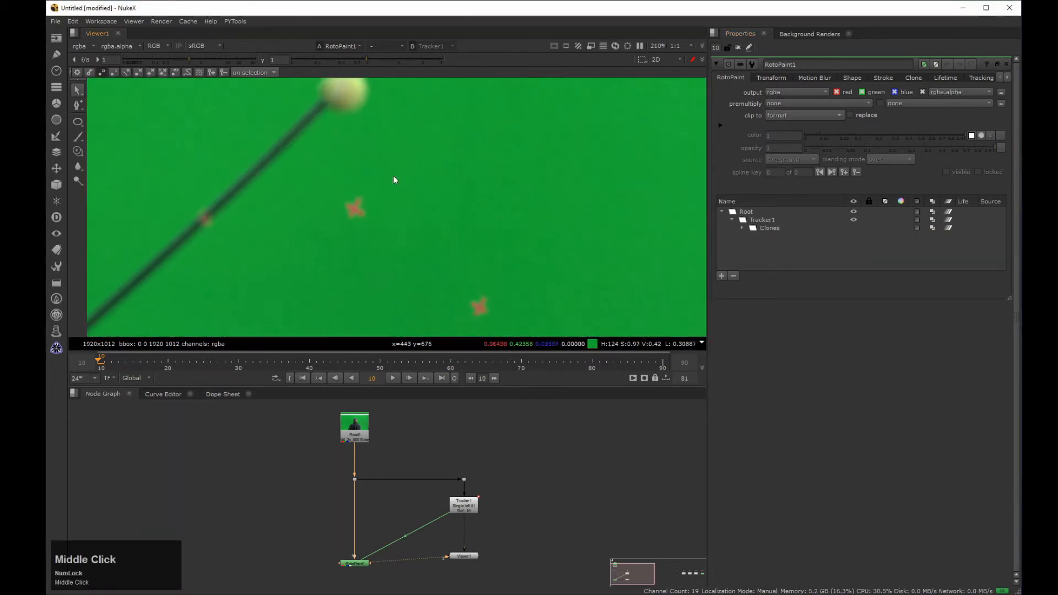
pyautogui.click(77, 121)
pyautogui.click(340, 193)
pyautogui.moveTo(373, 229); pyautogui.dragTo(373, 231)
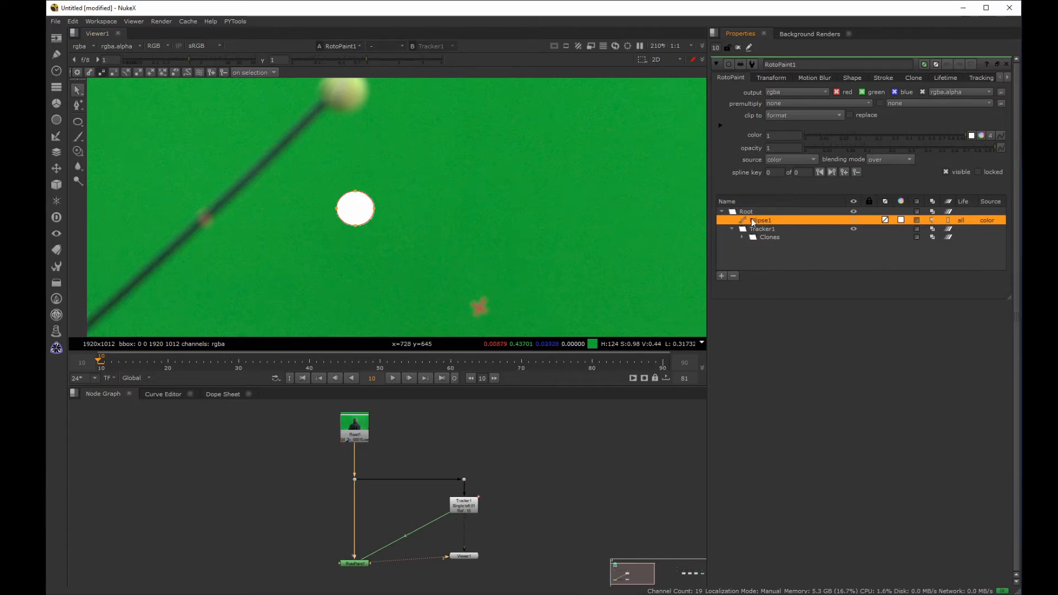
pyautogui.click(789, 160)
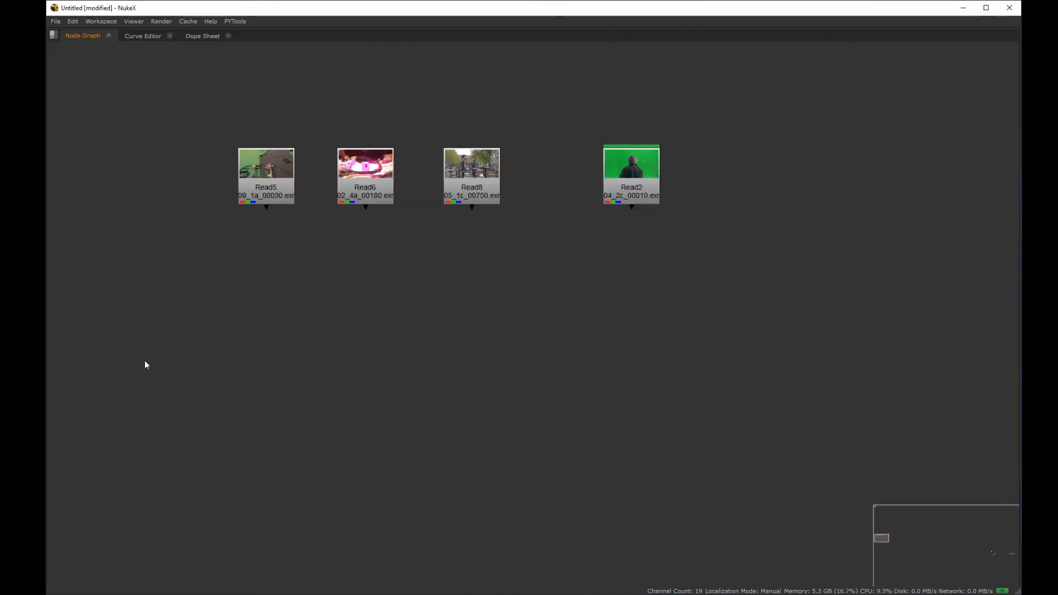
# Step: Add a new RotoPaint node and connect its bg input to Read2
pyautogui.press('p')
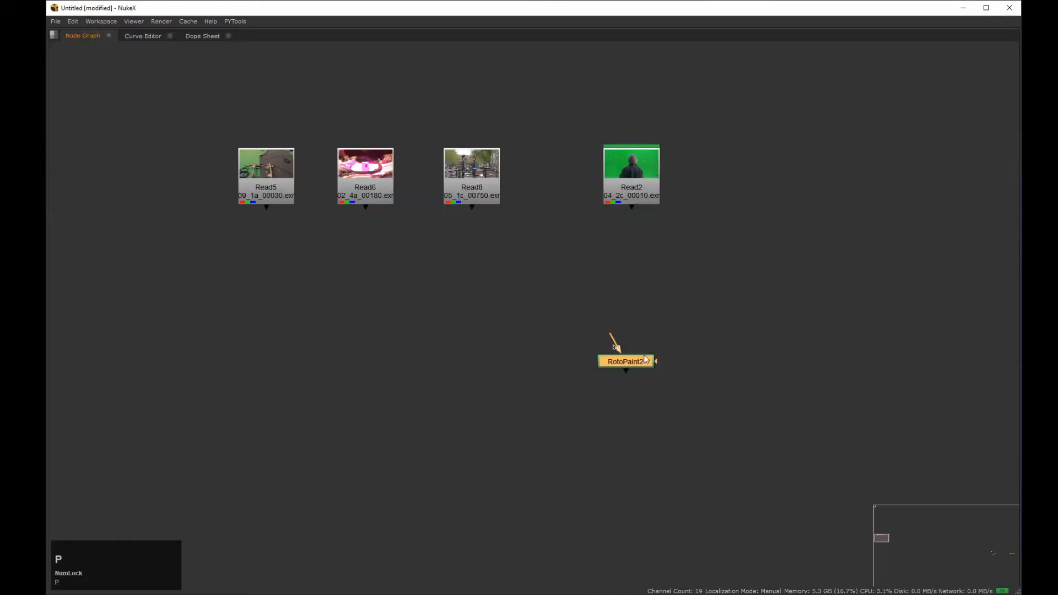
pyautogui.moveTo(630, 347); pyautogui.dragTo(609, 326)
pyautogui.moveTo(656, 361); pyautogui.dragTo(776, 352)
pyautogui.moveTo(619, 331); pyautogui.dragTo(621, 200)
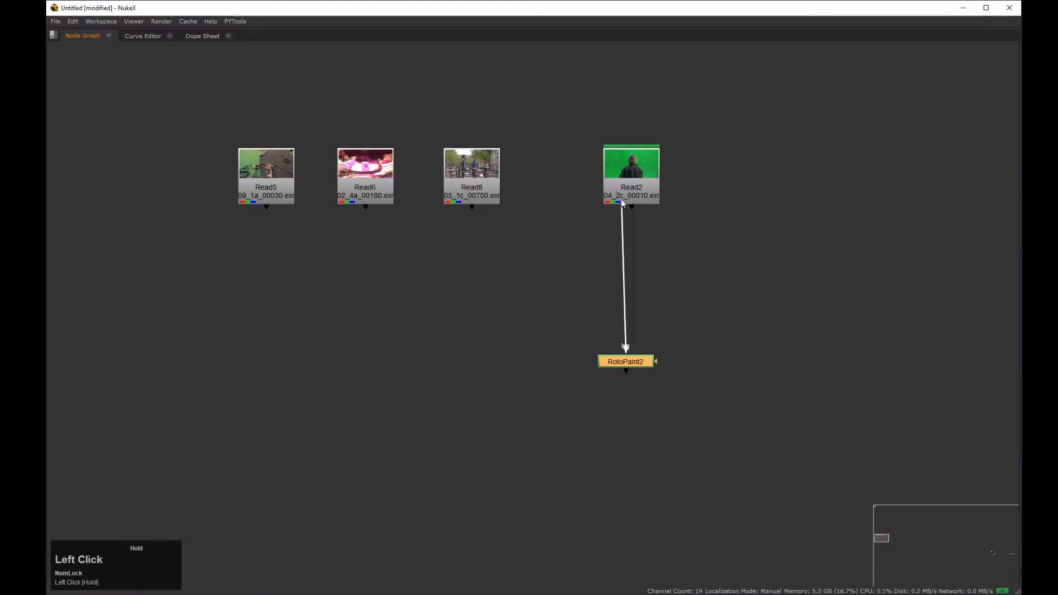
# Step: Connect the bg1, bg2 and bg3 inputs of RotoPaint2 to Read8, Read6 and Read5
pyautogui.moveTo(637, 362); pyautogui.dragTo(473, 193)
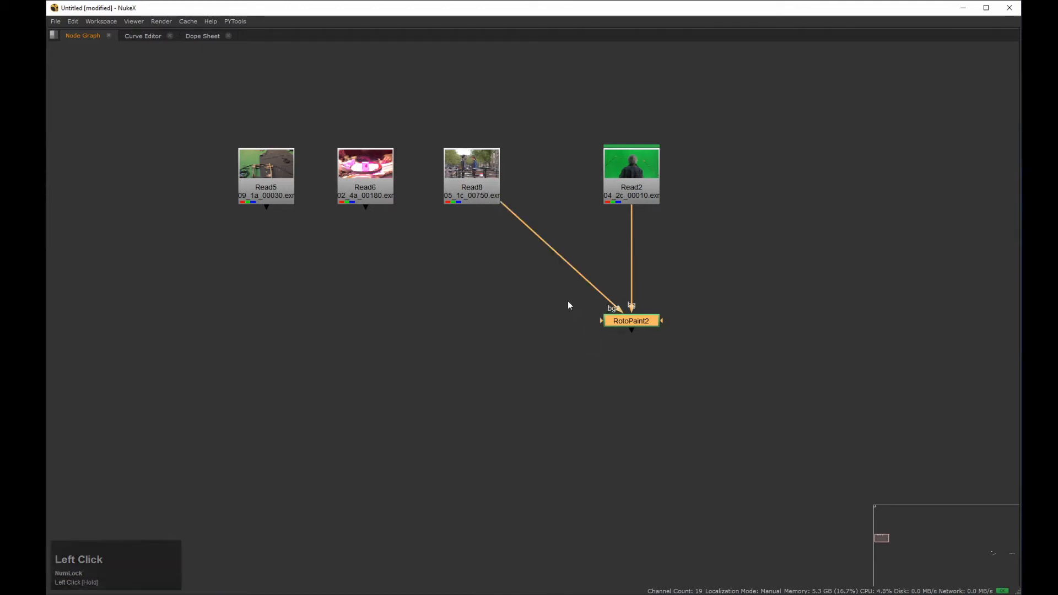
pyautogui.moveTo(601, 321); pyautogui.dragTo(371, 193)
pyautogui.moveTo(602, 322); pyautogui.dragTo(274, 199)
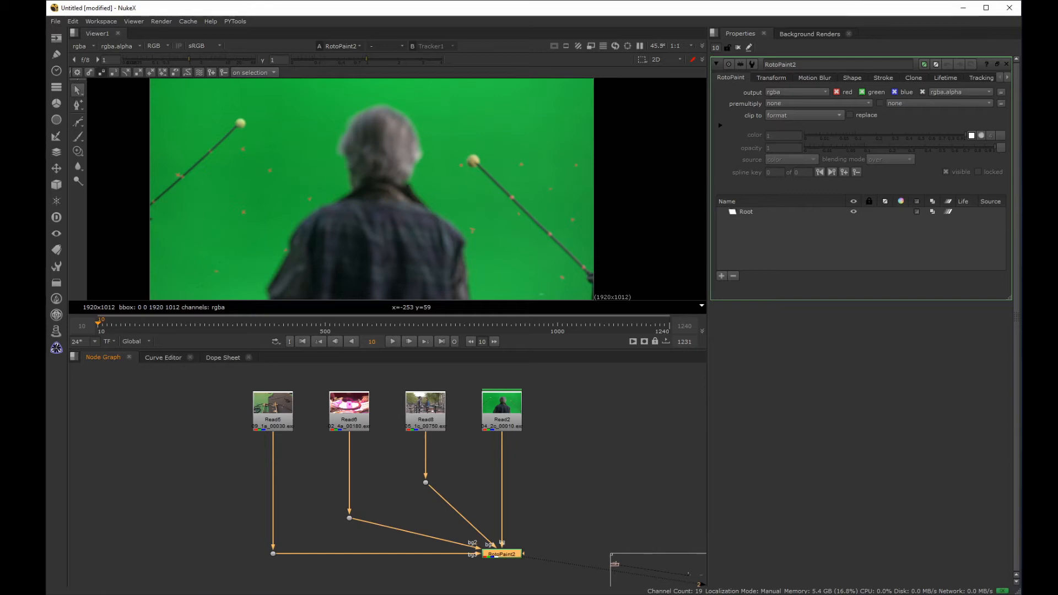
# Step: Draw a rectangle in RotoPaint2 from beside the first yellow ball to the man's head, and set its source to background
pyautogui.moveTo(82, 123); pyautogui.dragTo(103, 175)
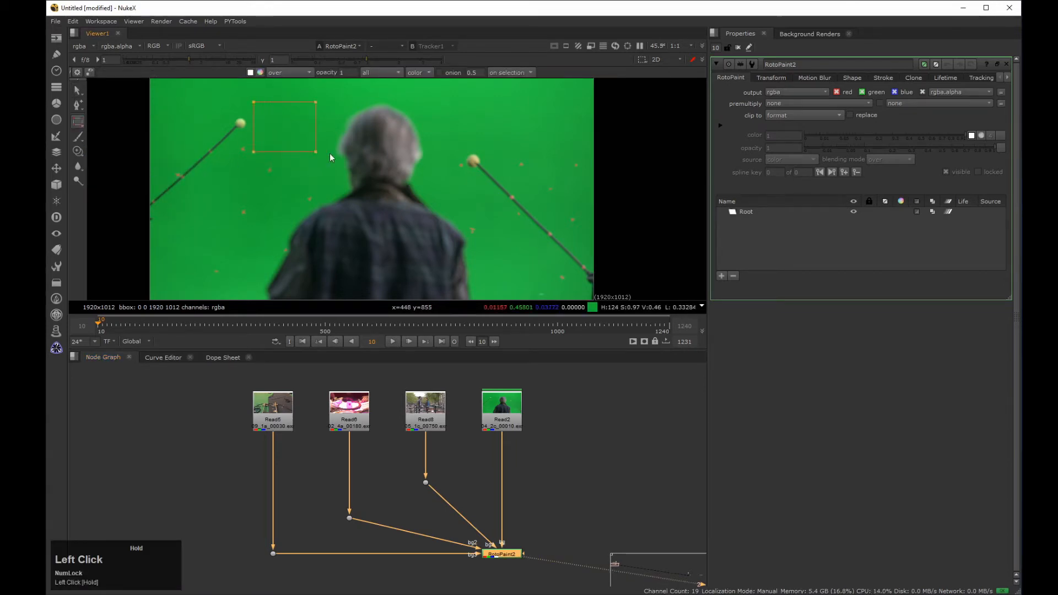
pyautogui.moveTo(330, 154); pyautogui.dragTo(381, 154)
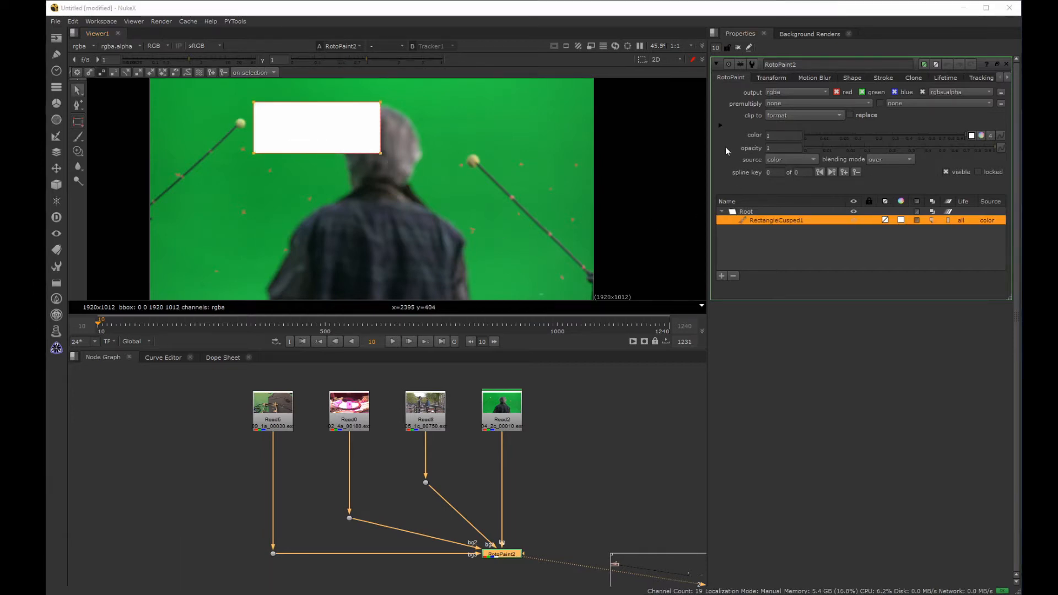
pyautogui.click(813, 160)
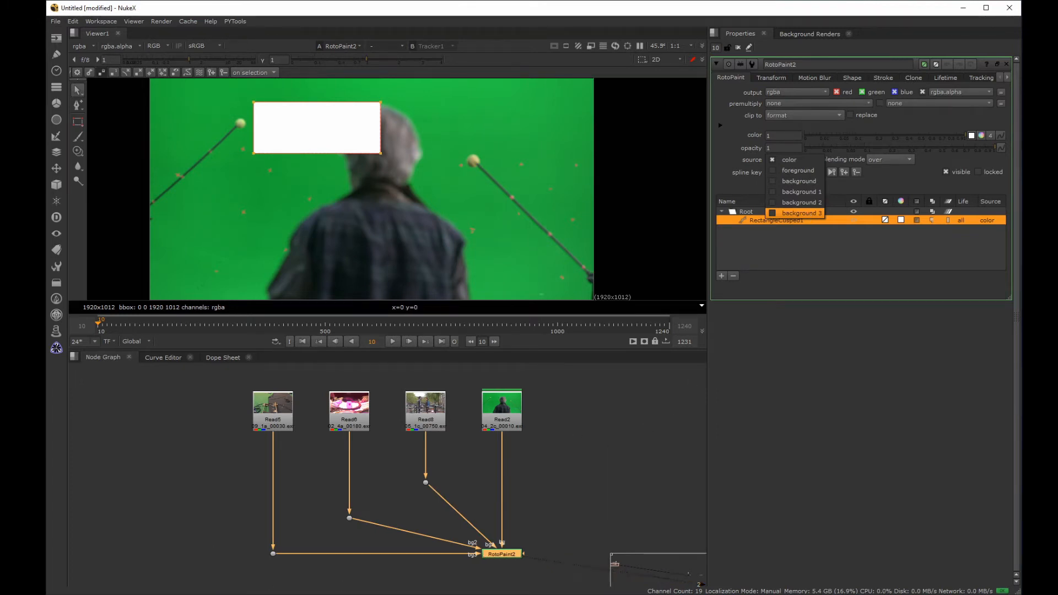
pyautogui.click(908, 76)
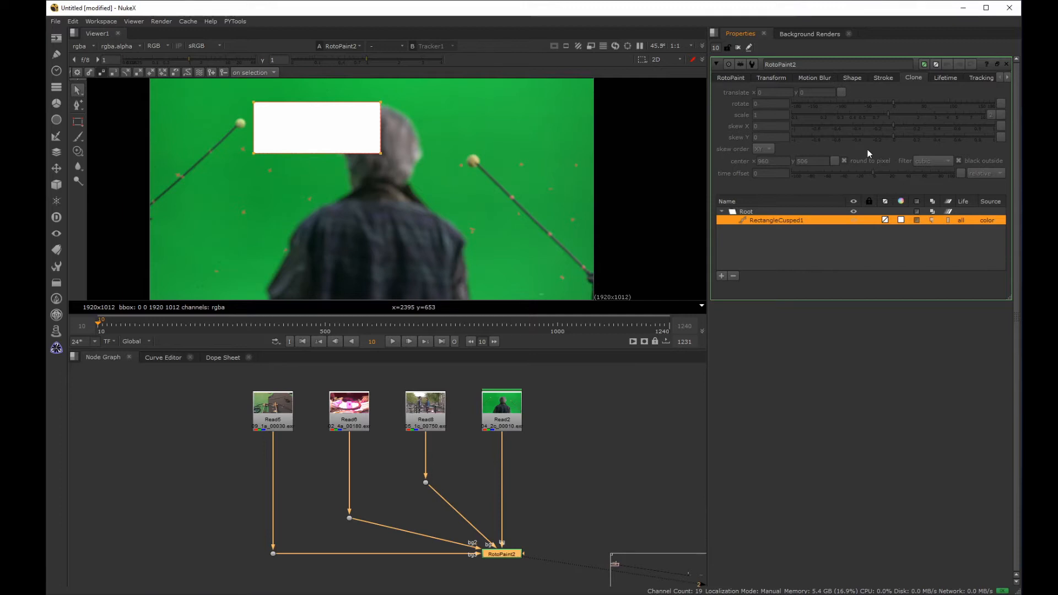
pyautogui.click(738, 78)
pyautogui.click(778, 159)
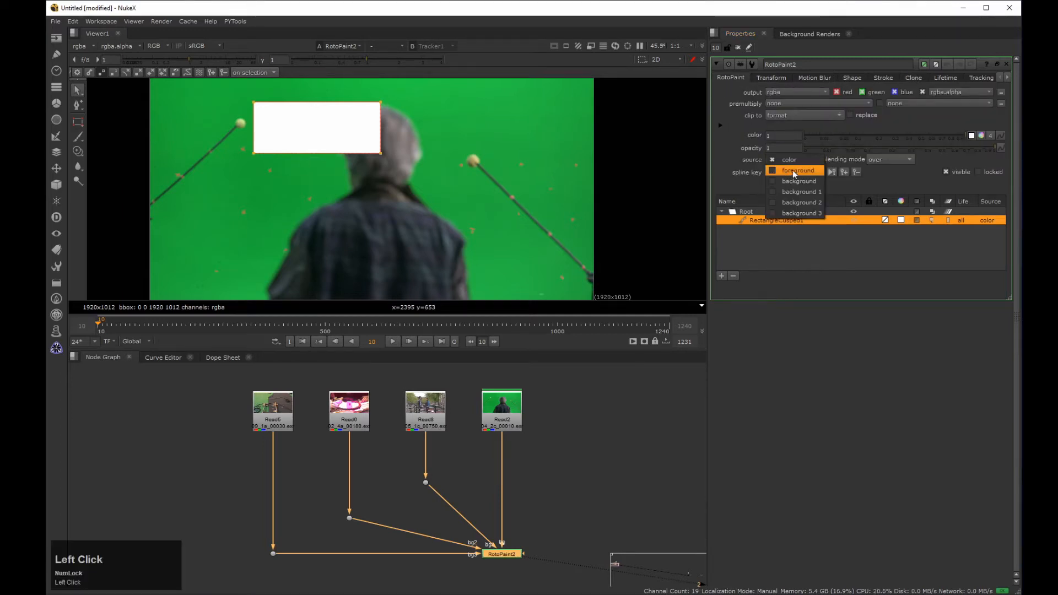
pyautogui.click(795, 181)
# Step: Shift the rectangle's background source upward with the Clone translate y value
pyautogui.click(916, 79)
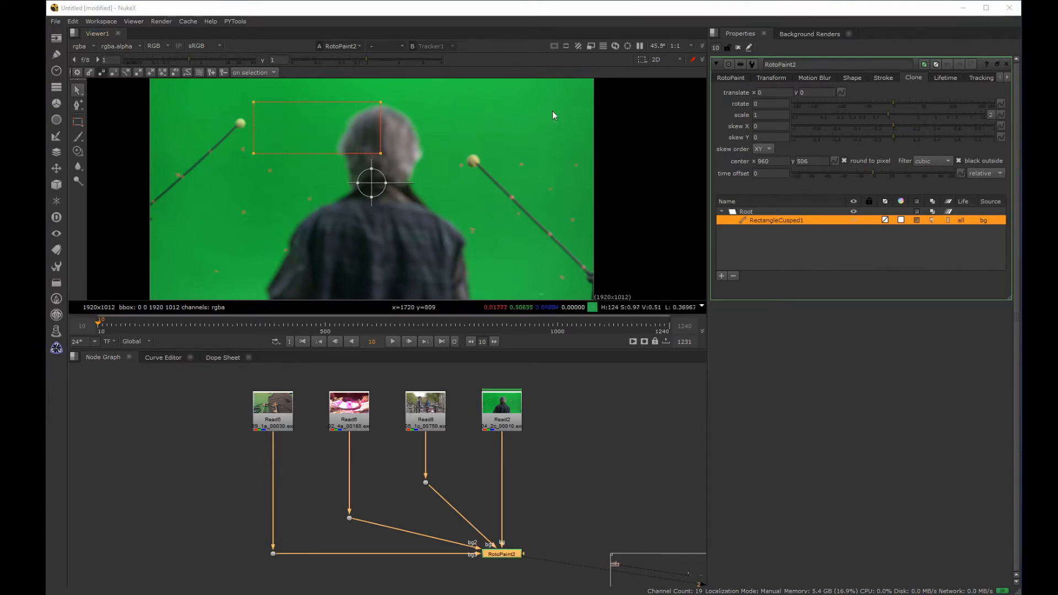
pyautogui.click(799, 91)
pyautogui.write('2')
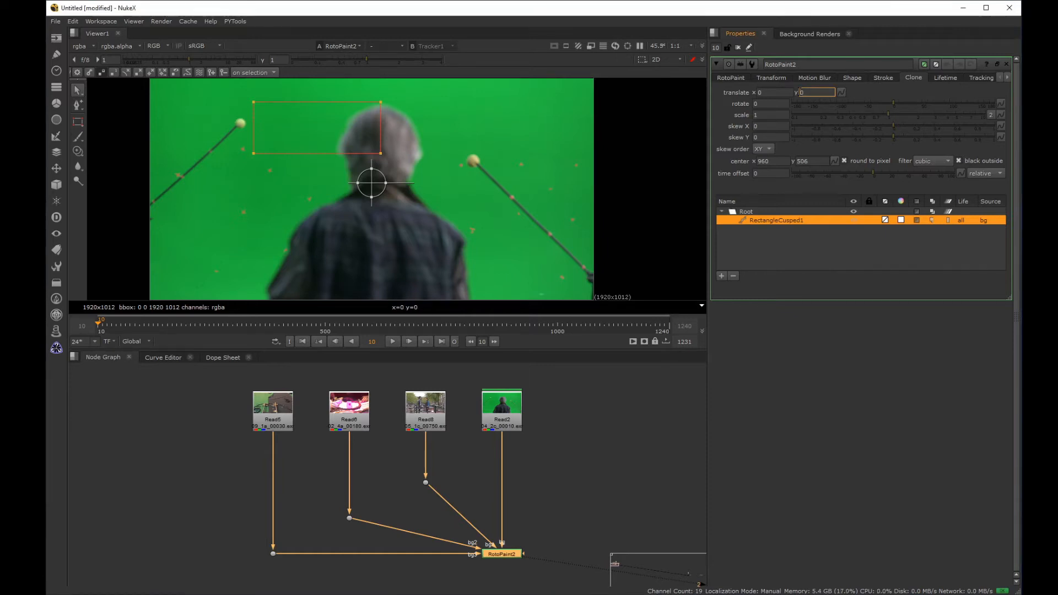
pyautogui.write('0')
pyautogui.press('Return')
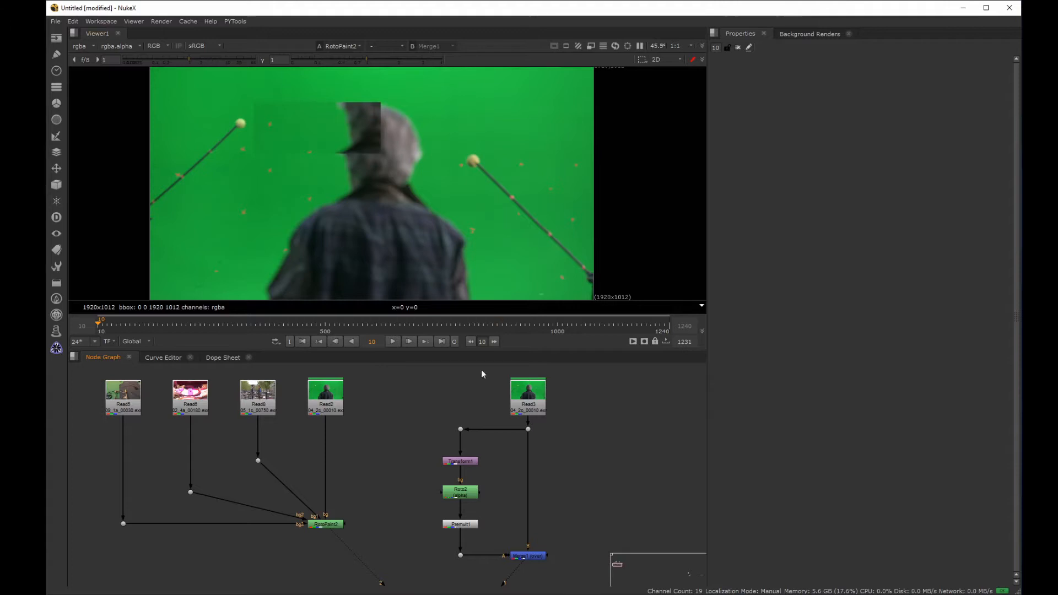
# Step: View the outputs of Transform1, Premult1 and Merge1 to examine how the nodes build the same shifted patch
pyautogui.moveTo(516, 442); pyautogui.dragTo(414, 468)
pyautogui.press('1')
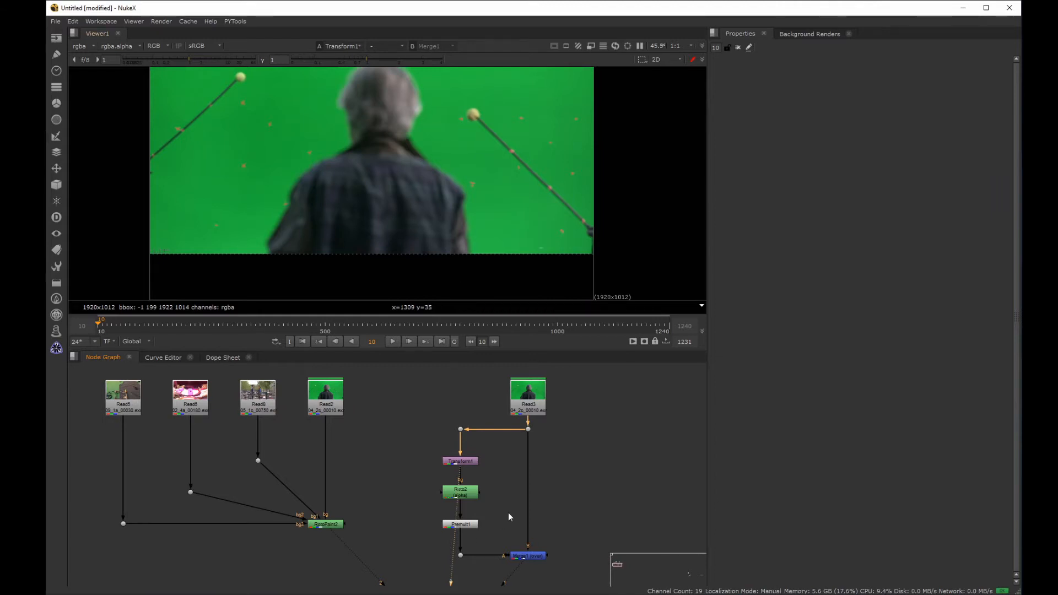
pyautogui.click(460, 524)
pyautogui.press('3')
pyautogui.moveTo(586, 528); pyautogui.dragTo(481, 585)
pyautogui.press('3')
# Step: Compare the RotoPaint2 output with the Merge1 output in the viewer
pyautogui.moveTo(372, 501); pyautogui.dragTo(292, 545)
pyautogui.press('2')
pyautogui.moveTo(569, 532); pyautogui.dragTo(495, 585)
pyautogui.click(607, 518)
pyautogui.press('3')
pyautogui.press('2')
pyautogui.press('3')
pyautogui.press('2')
pyautogui.press('3')
pyautogui.press('2')
pyautogui.press('3')
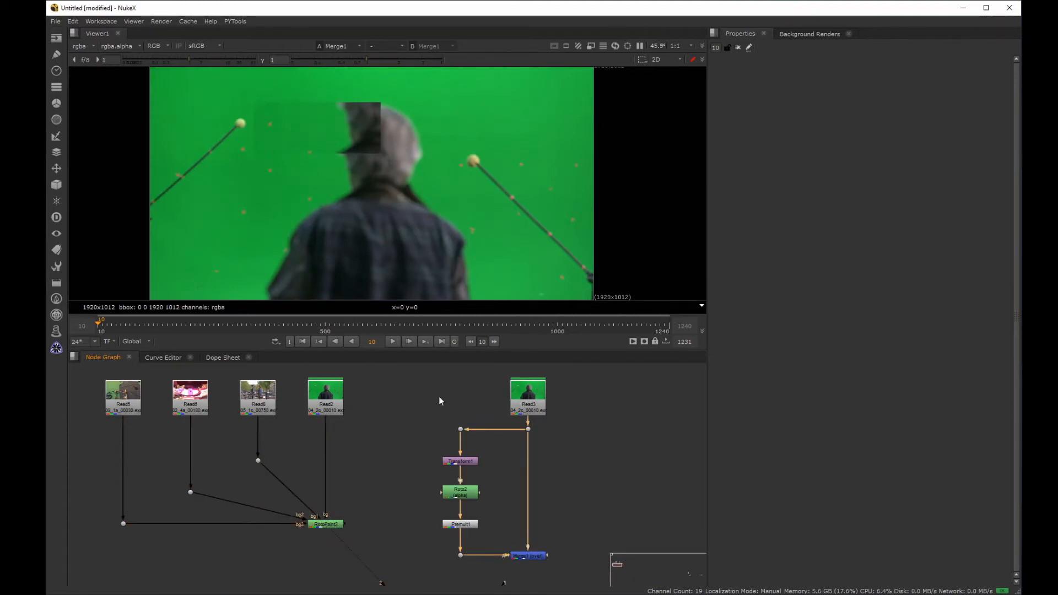
pyautogui.moveTo(379, 493); pyautogui.dragTo(251, 570)
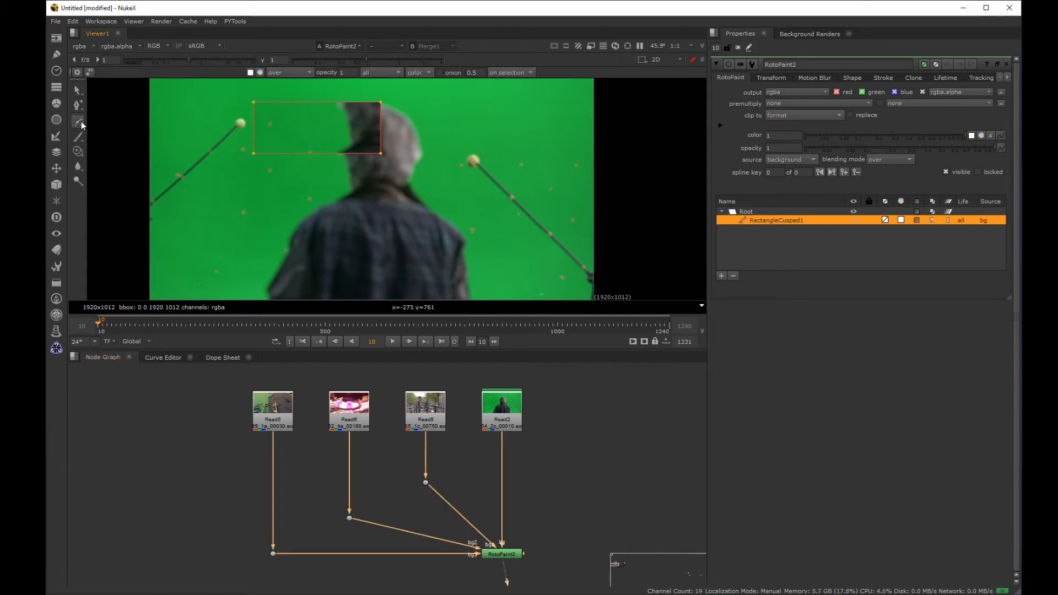
# Step: Draw three more rectangles in RotoPaint2: beside the man's head, over the lower green area beside him, and across his shoulder and the second pole
pyautogui.moveTo(81, 125); pyautogui.dragTo(110, 173)
pyautogui.moveTo(437, 115); pyautogui.dragTo(538, 163)
pyautogui.press('v')
pyautogui.moveTo(171, 201); pyautogui.dragTo(252, 262)
pyautogui.press('v')
pyautogui.moveTo(419, 210); pyautogui.dragTo(538, 277)
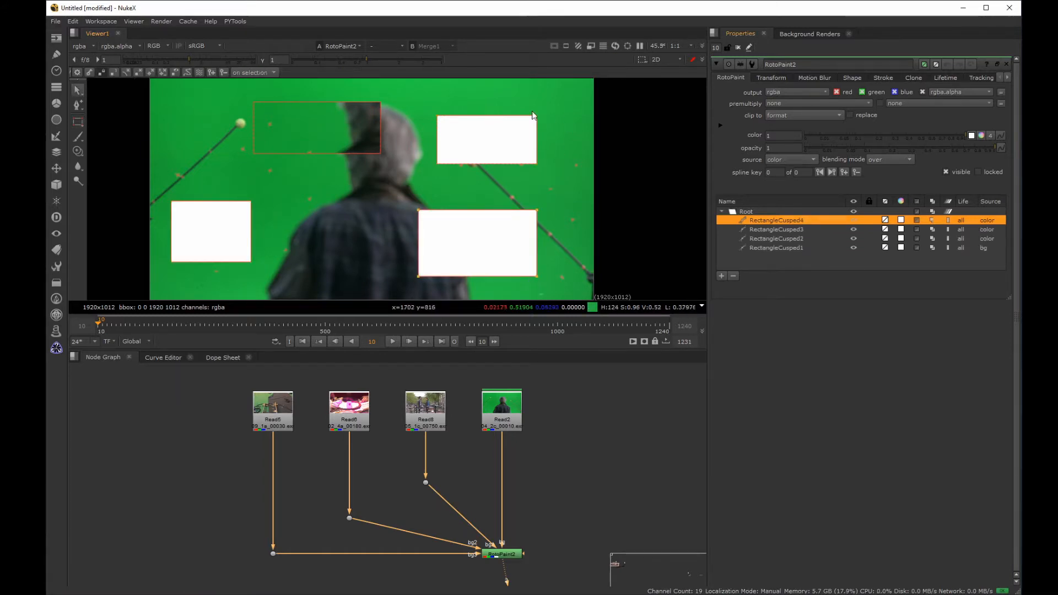
# Step: Set the source of RectangleCusped2 to background 1, RectangleCusped3 to background 2, and RectangleCusped4 to background 3
pyautogui.click(776, 238)
pyautogui.click(786, 160)
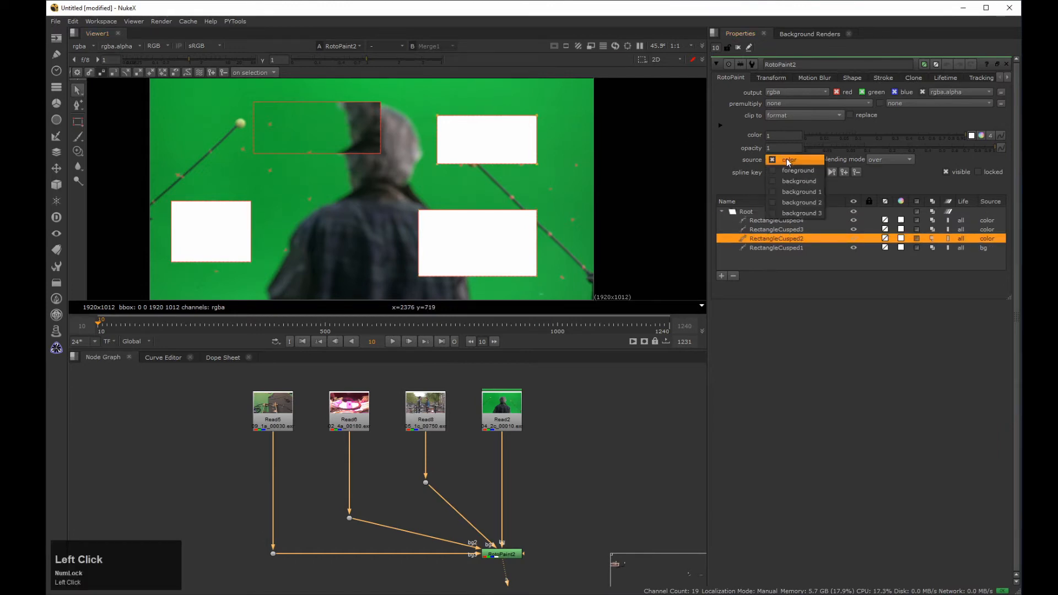
pyautogui.click(793, 191)
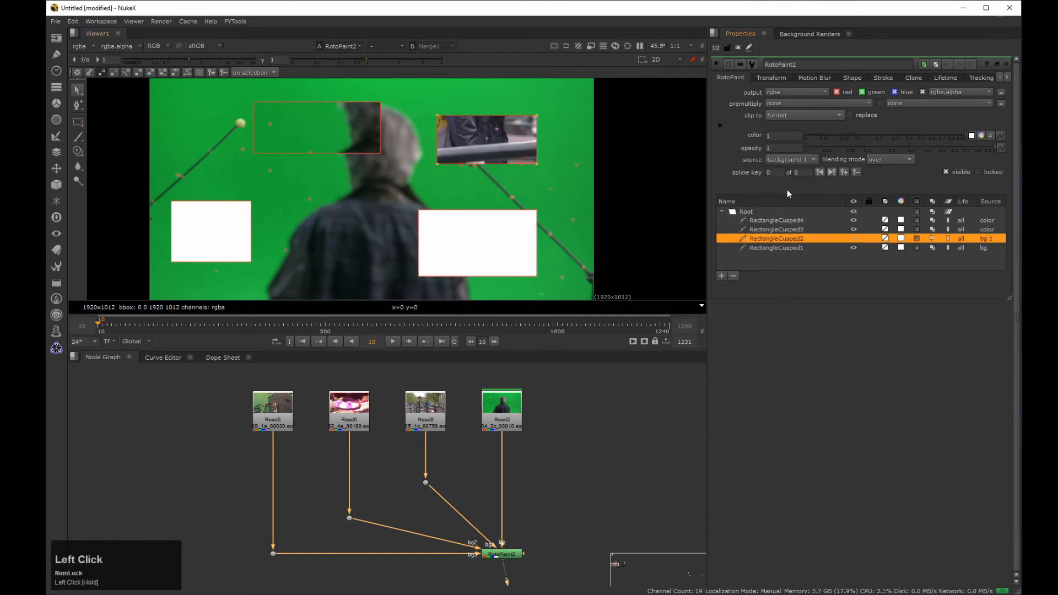
pyautogui.click(229, 209)
pyautogui.moveTo(785, 160); pyautogui.dragTo(795, 203)
pyautogui.click(742, 219)
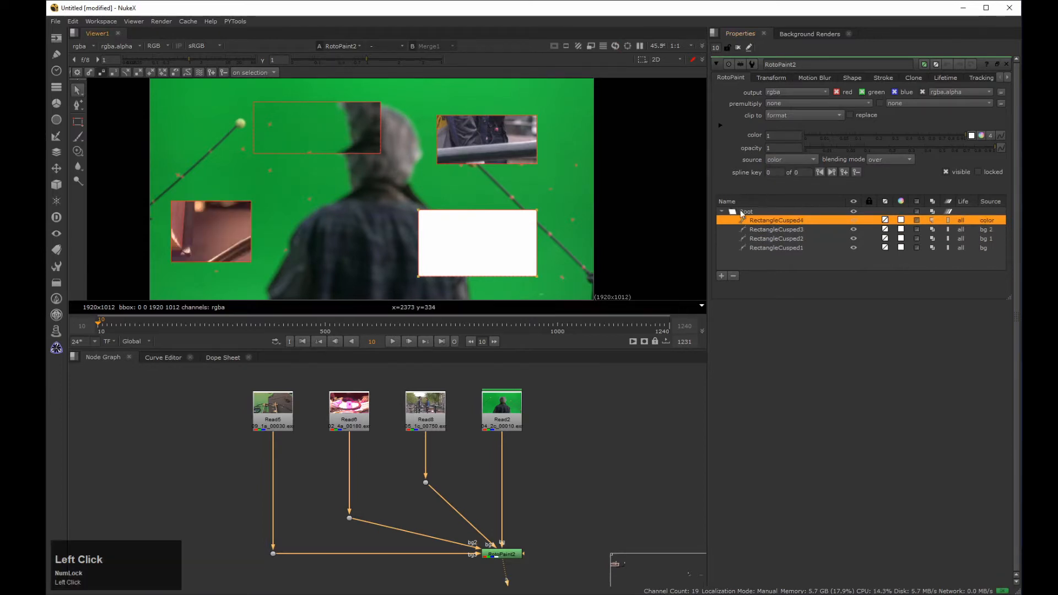
pyautogui.moveTo(789, 158); pyautogui.dragTo(798, 208)
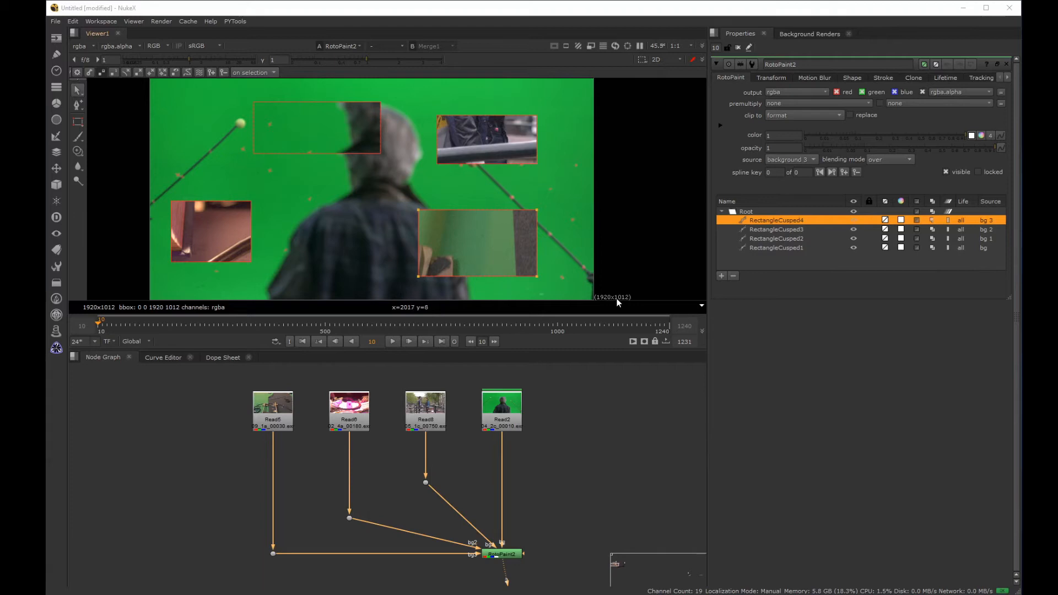
# Step: View the Read8 footage and the RotoPaint2 output to examine how the background's format relates to the patch
pyautogui.click(425, 411)
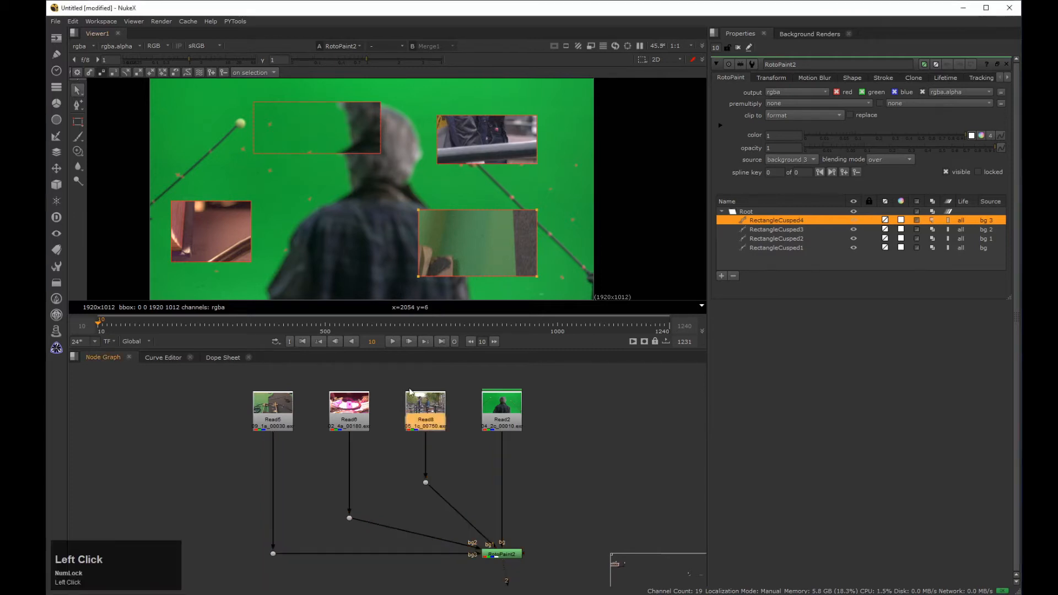
pyautogui.press('1')
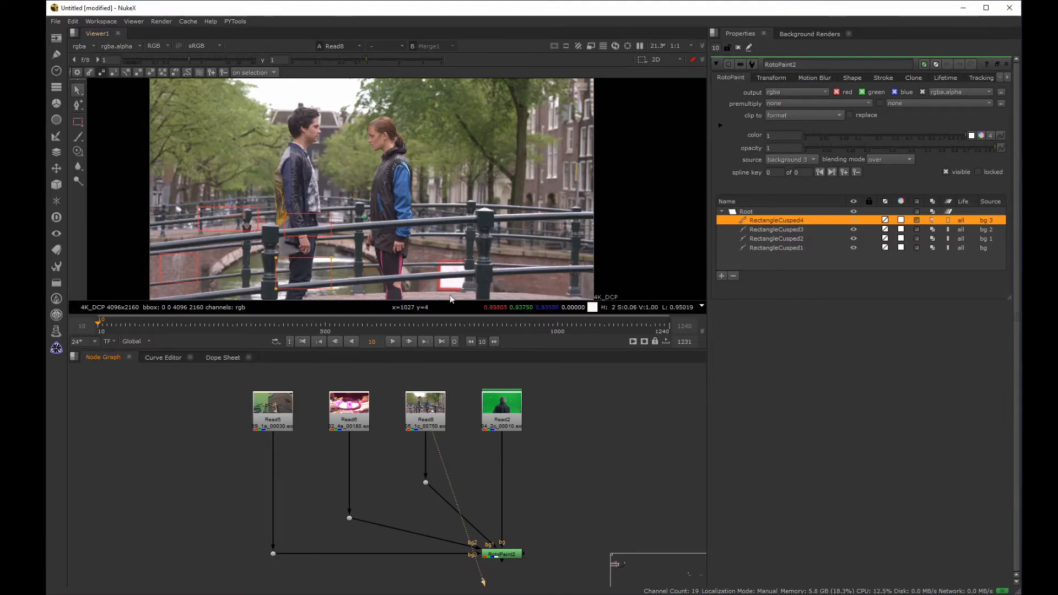
pyautogui.click(479, 588)
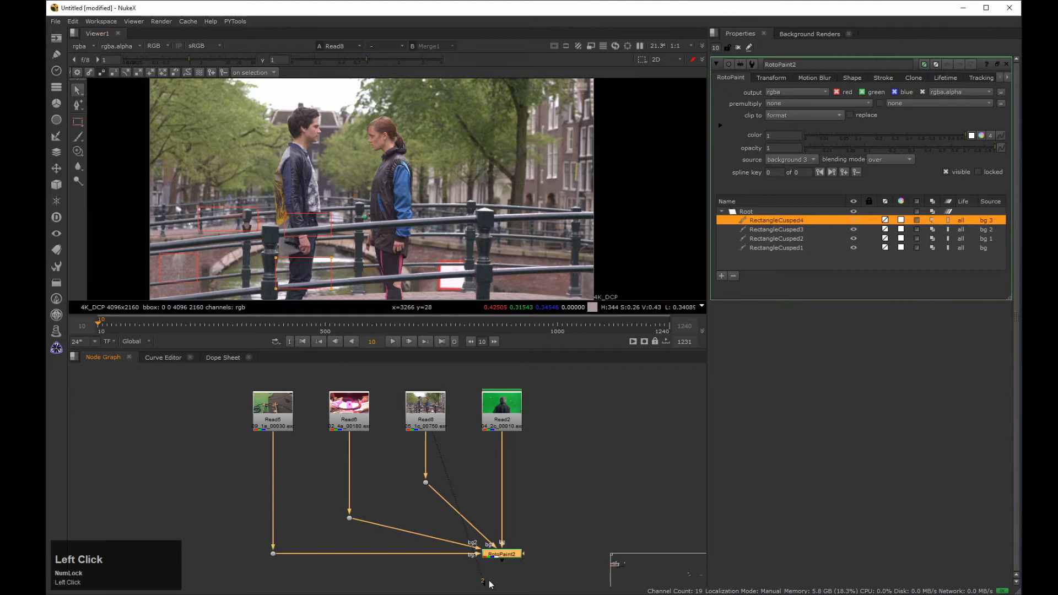
pyautogui.press('2')
# Step: Insert a Reformat node with the root format 1920x1012 directly below Read8
pyautogui.click(454, 425)
pyautogui.moveTo(470, 376); pyautogui.dragTo(392, 440)
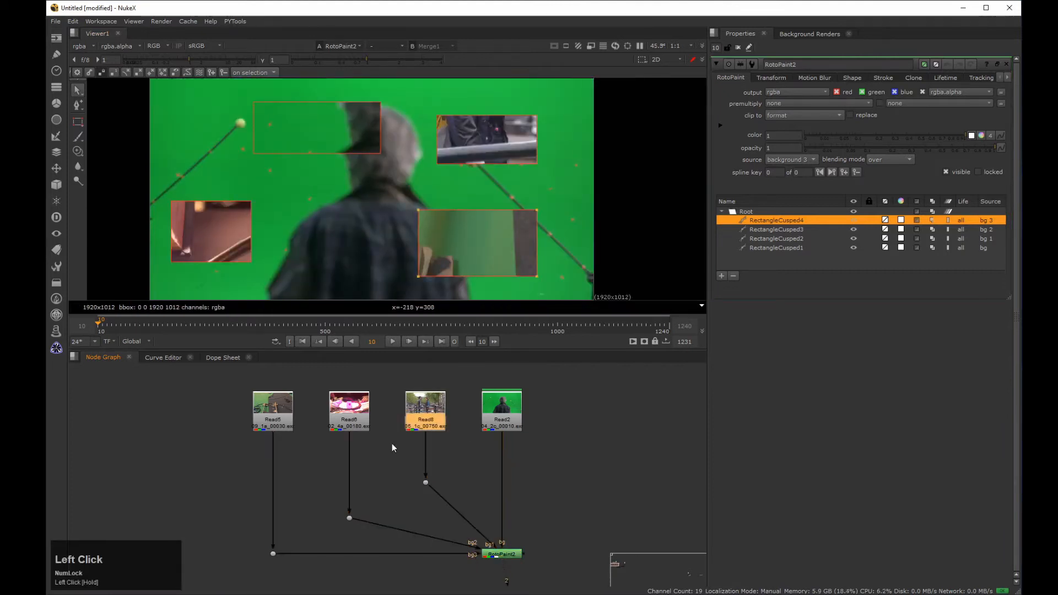
pyautogui.press('Tab')
pyautogui.write('refor')
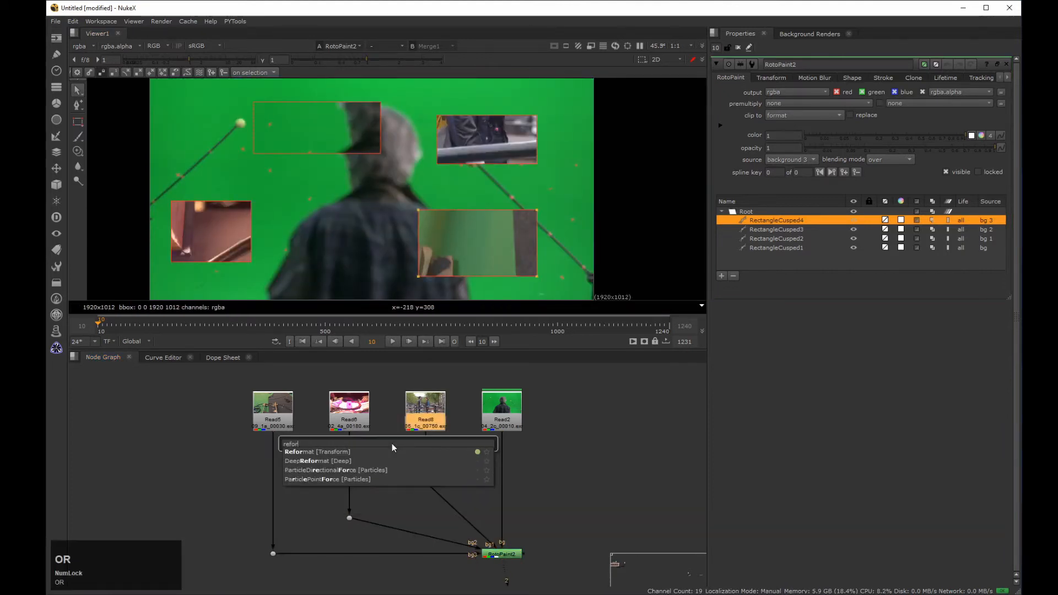
pyautogui.press('Return')
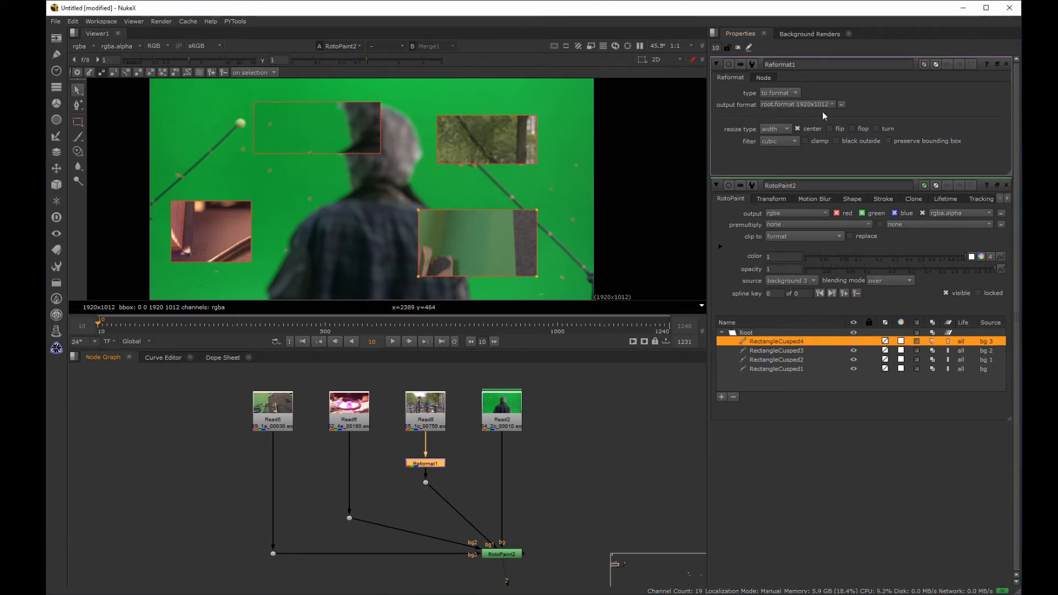
# Step: Insert a Reformat node with the root format 1920x1012 below each of the two remaining background Read nodes
pyautogui.moveTo(314, 454); pyautogui.dragTo(408, 367)
pyautogui.press('Tab')
pyautogui.press('Return')
pyautogui.moveTo(229, 465); pyautogui.dragTo(331, 380)
pyautogui.press('Tab')
pyautogui.press('Return')
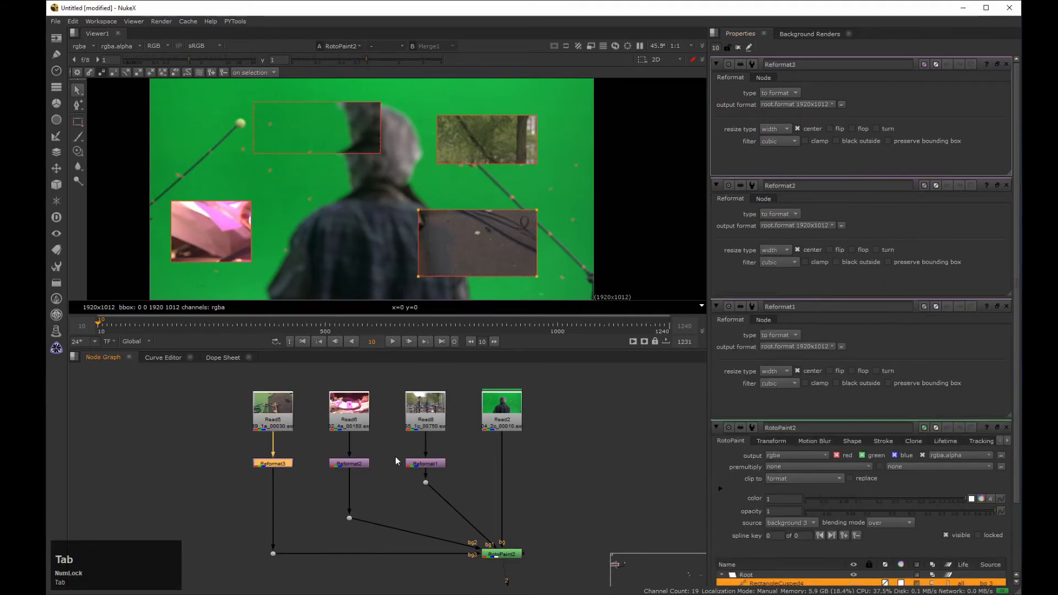
# Step: Compare the reformatted bridge footage feeding bg1 with the RotoPaint2 output to check its rectangle's content
pyautogui.middleClick(497, 407)
pyautogui.moveTo(561, 413); pyautogui.dragTo(297, 503)
pyautogui.moveTo(500, 463); pyautogui.dragTo(501, 475)
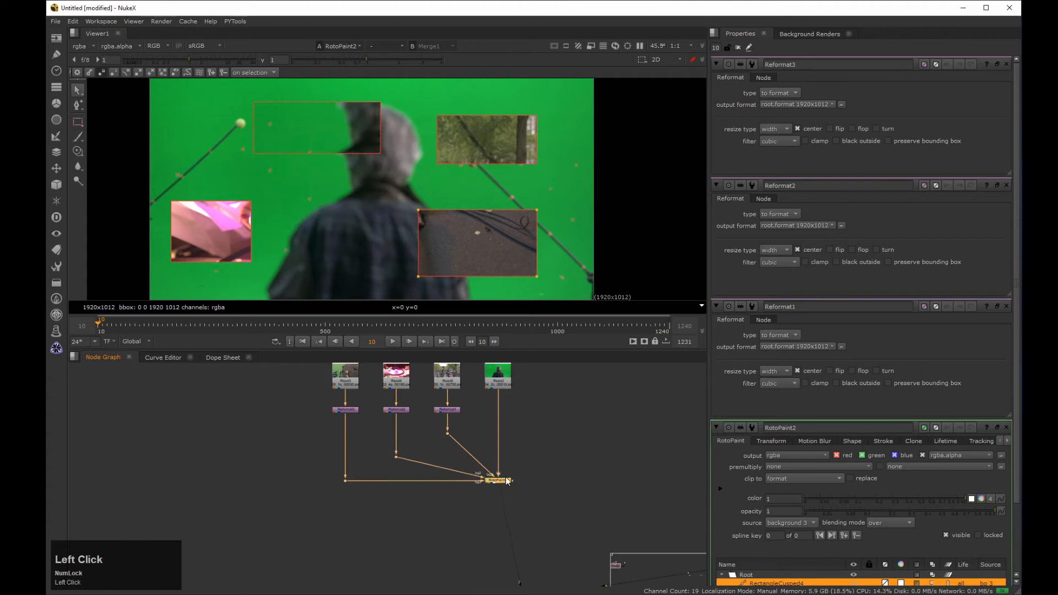
pyautogui.moveTo(431, 429); pyautogui.dragTo(420, 485, button='middle')
pyautogui.click(429, 468)
pyautogui.scroll(3, 415, 463)
pyautogui.click(383, 478)
pyautogui.press('1')
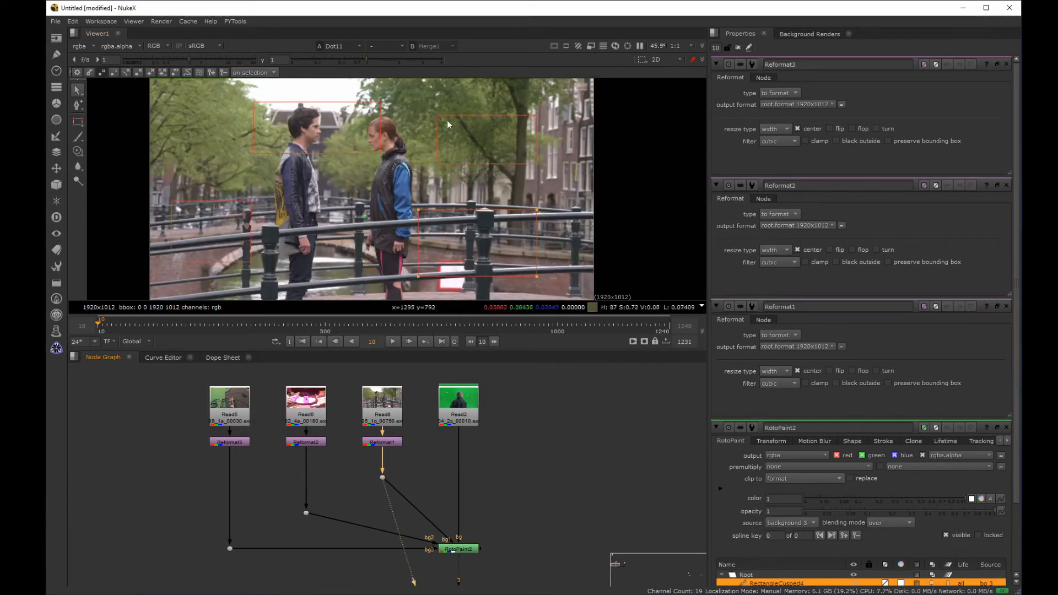
pyautogui.click(457, 549)
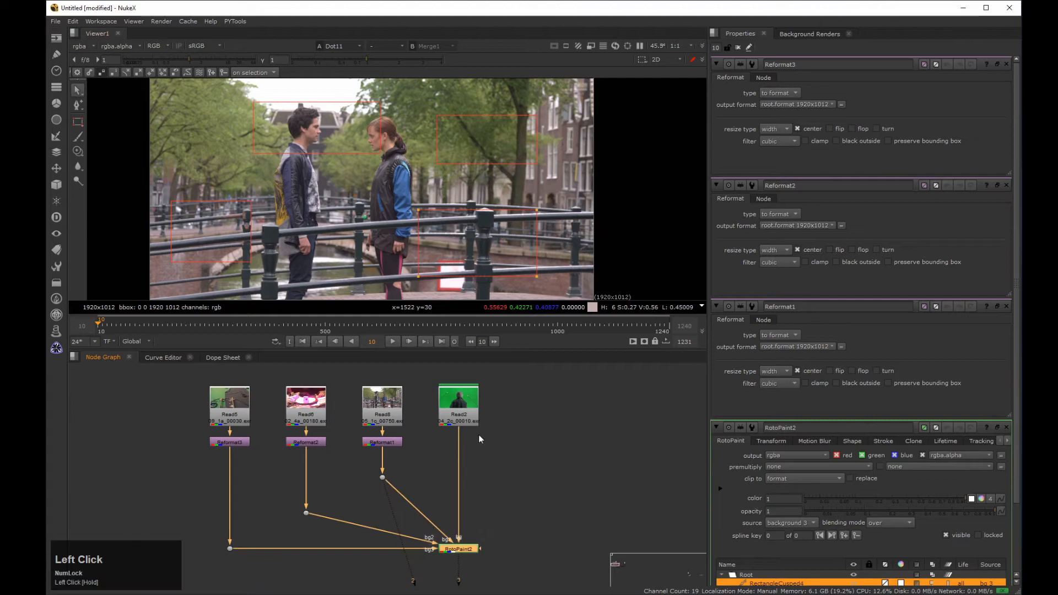
pyautogui.press('2')
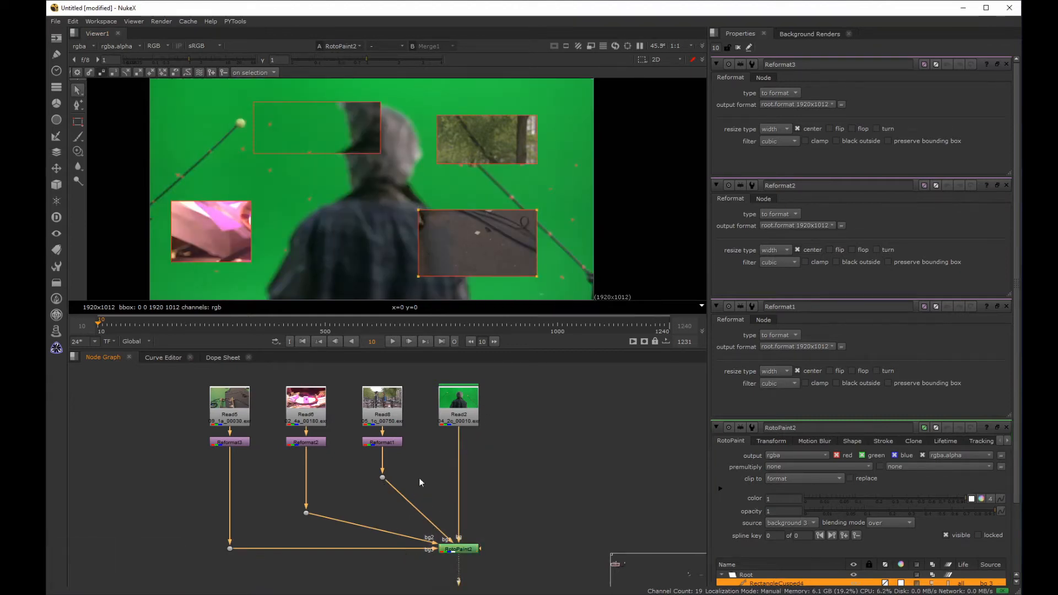
pyautogui.click(382, 478)
pyautogui.press('2')
pyautogui.click(502, 545)
pyautogui.press('3')
pyautogui.press('2')
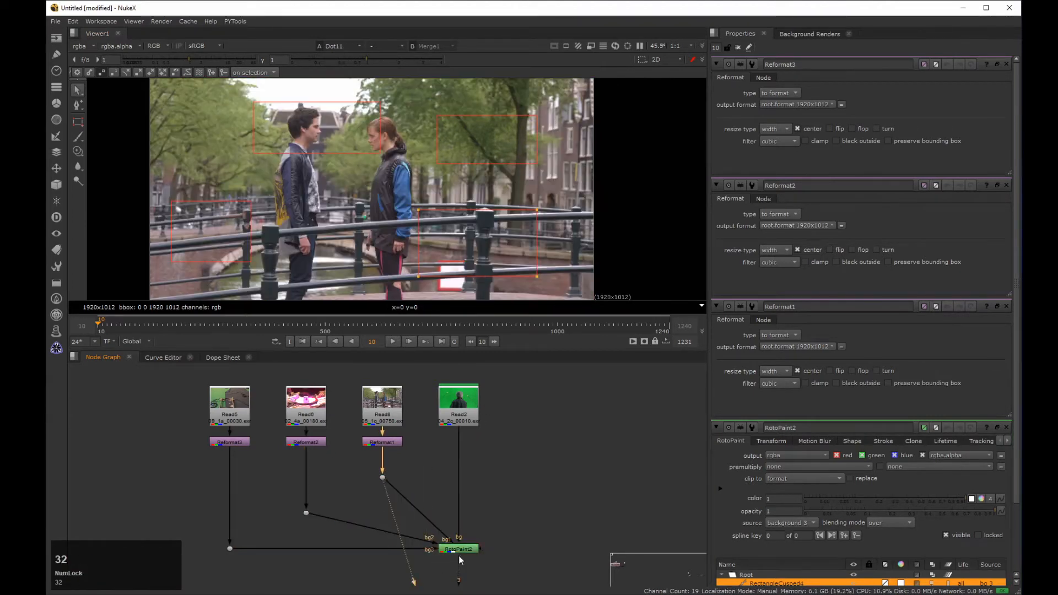
pyautogui.click(459, 553)
pyautogui.press('3')
pyautogui.press('2')
pyautogui.press('3')
pyautogui.press('2')
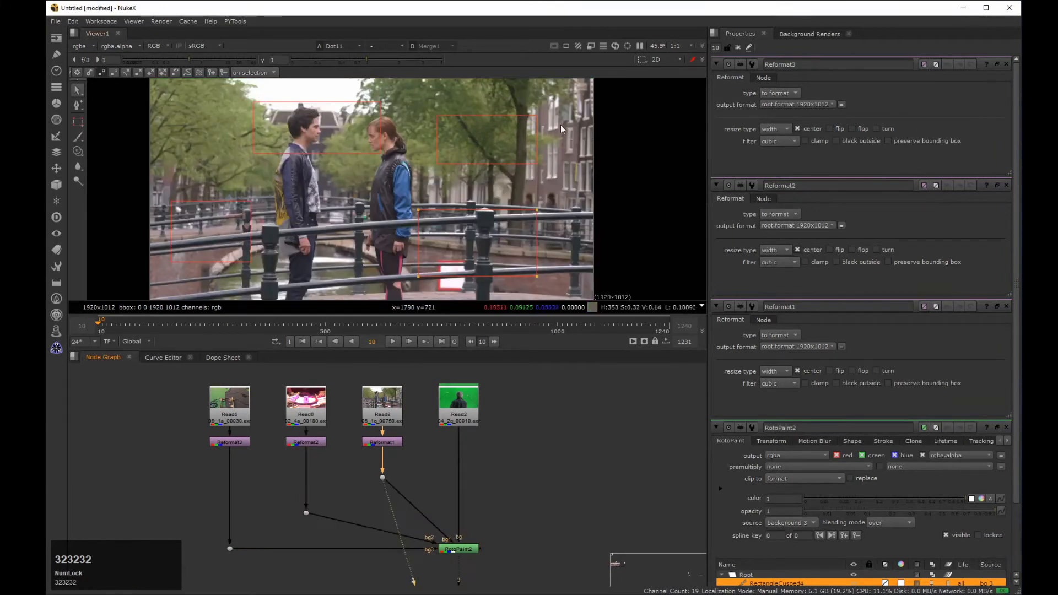
pyautogui.press('3')
pyautogui.press('2')
pyautogui.press('3')
pyautogui.press('2')
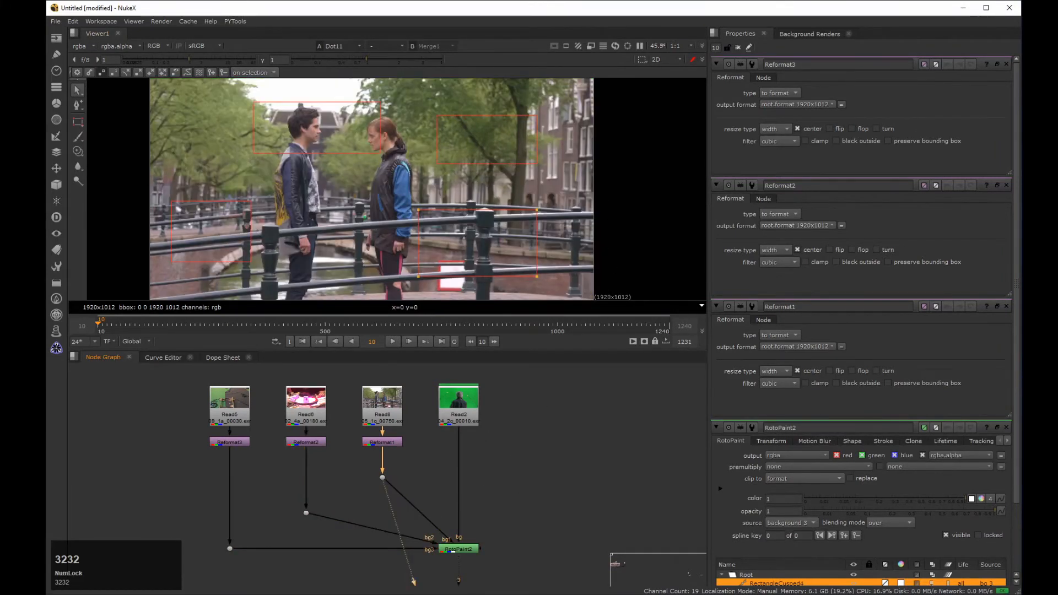
# Step: Compare the reformatted bg2 and bg3 footage with the RotoPaint2 output to check the two lower rectangles
pyautogui.click(305, 513)
pyautogui.press('2')
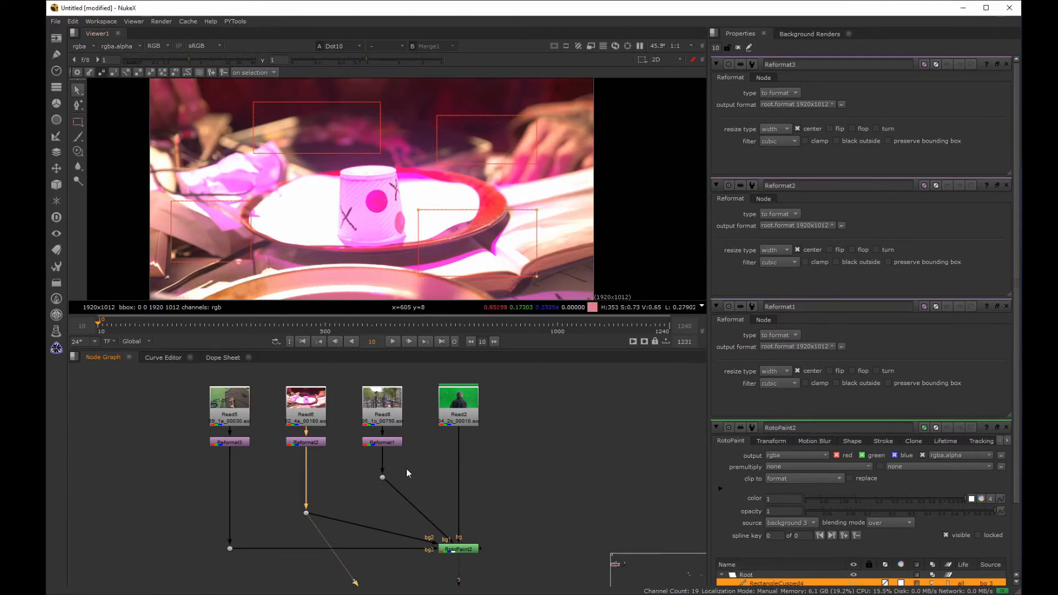
pyautogui.click(442, 550)
pyautogui.press('3')
pyautogui.press('2')
pyautogui.press('3')
pyautogui.press('2')
pyautogui.press('3')
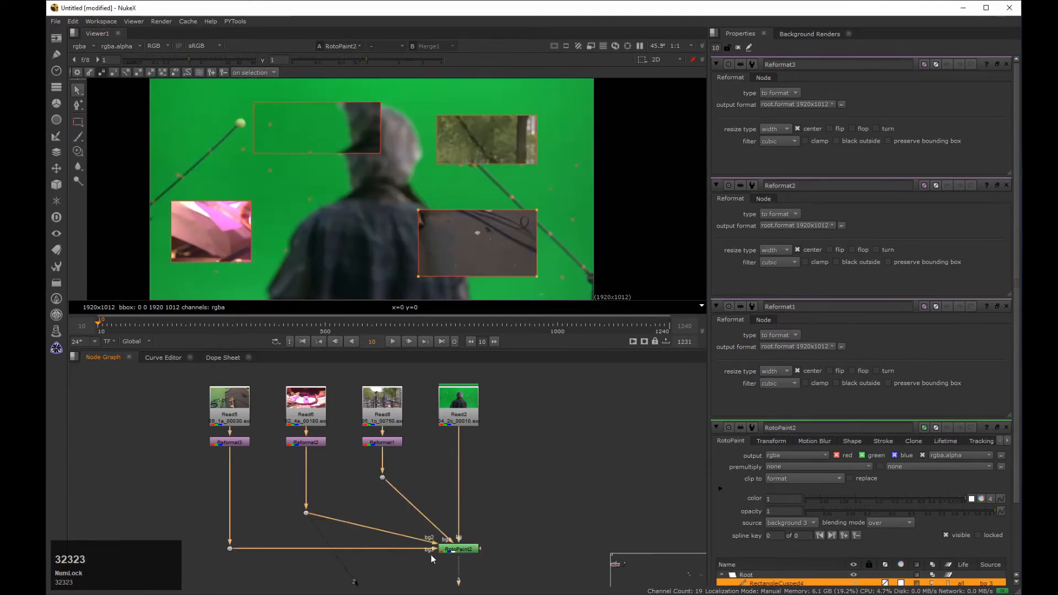
pyautogui.click(230, 549)
pyautogui.press('2')
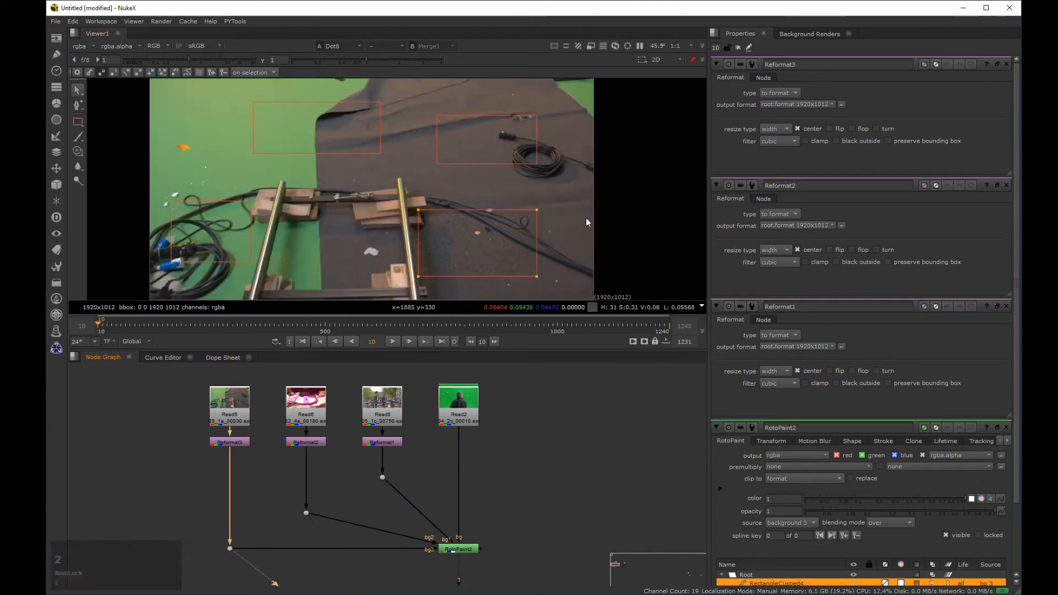
pyautogui.click(432, 566)
pyautogui.press('3')
pyautogui.press('2')
pyautogui.press('3')
pyautogui.press('2')
pyautogui.press('3')
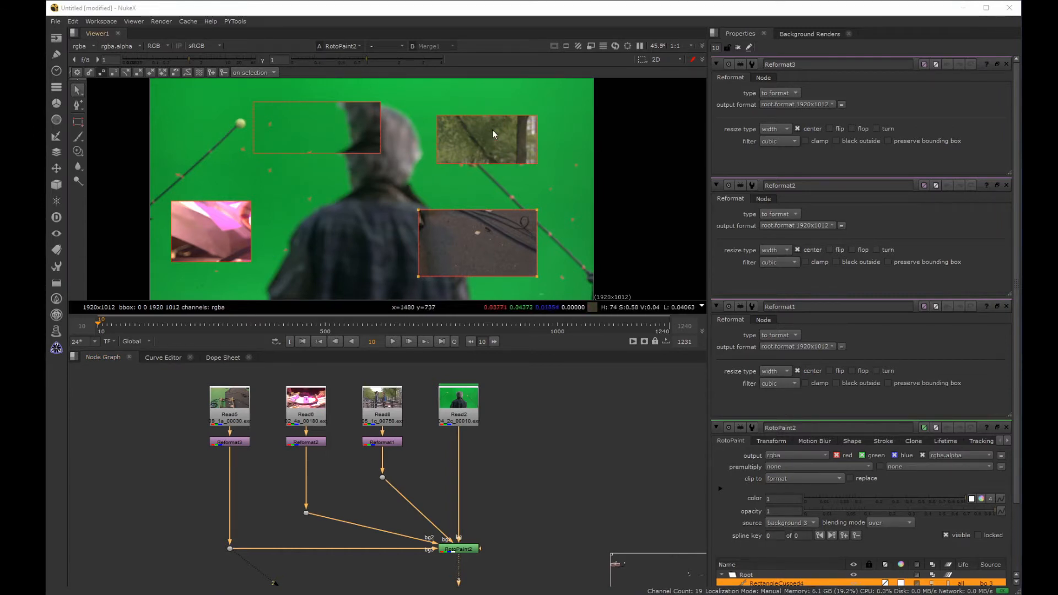
# Step: Keep only the RotoPaint2 properties open on the Clone settings and view the reformatted bridge footage
pyautogui.keyDown('ctrl'); pyautogui.click(1007, 427); pyautogui.keyUp('ctrl')
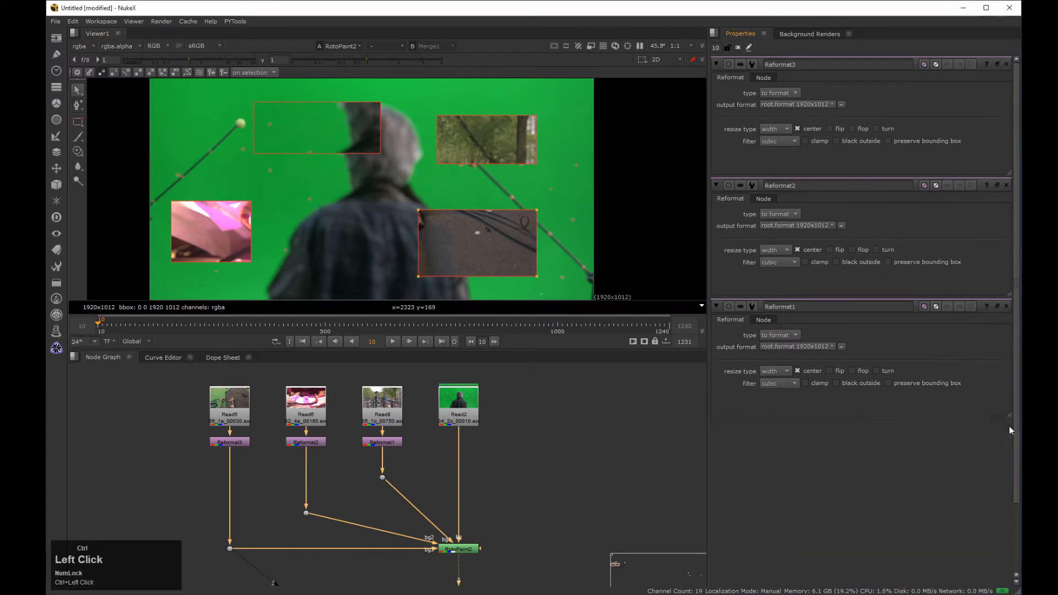
pyautogui.click(912, 78)
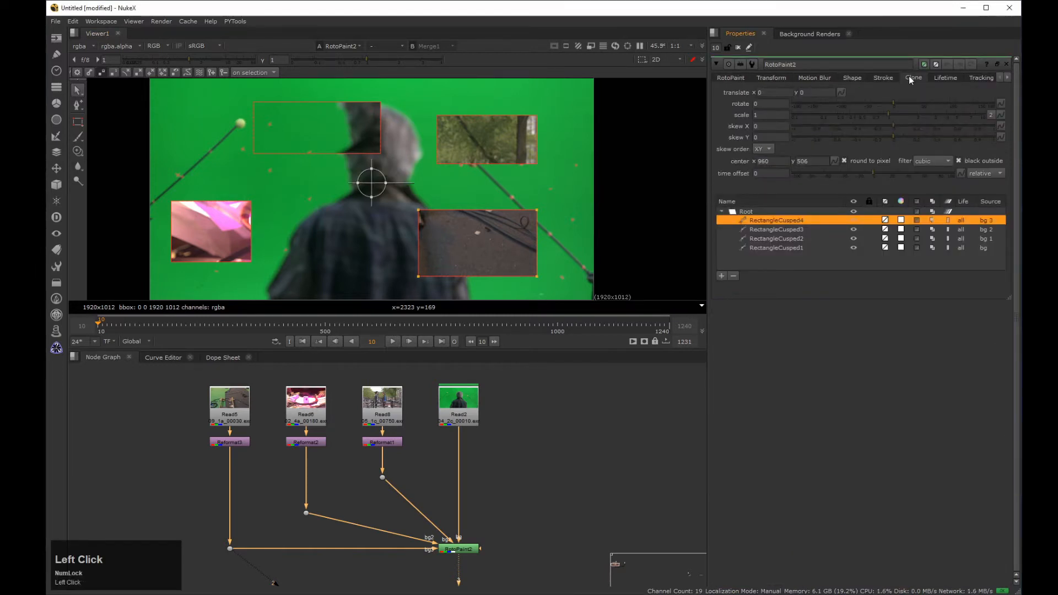
pyautogui.moveTo(414, 456); pyautogui.dragTo(358, 488)
pyautogui.press('2')
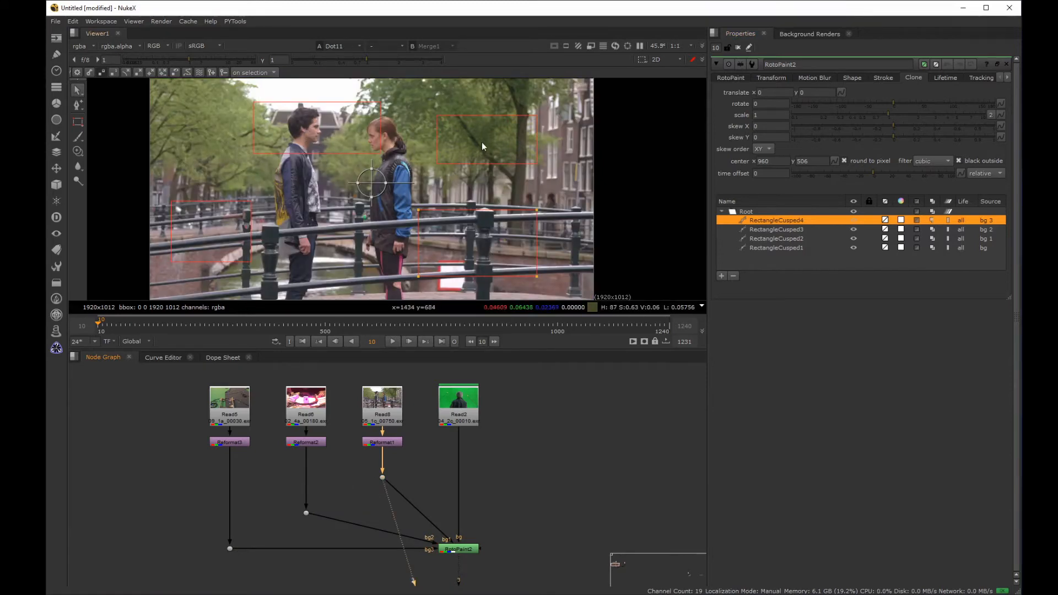
# Step: Centre RectangleCusped2's clone on the man's head and shift it into the rectangle with translate x 712, y -50, viewing the RotoPaint2 output
pyautogui.click(497, 115)
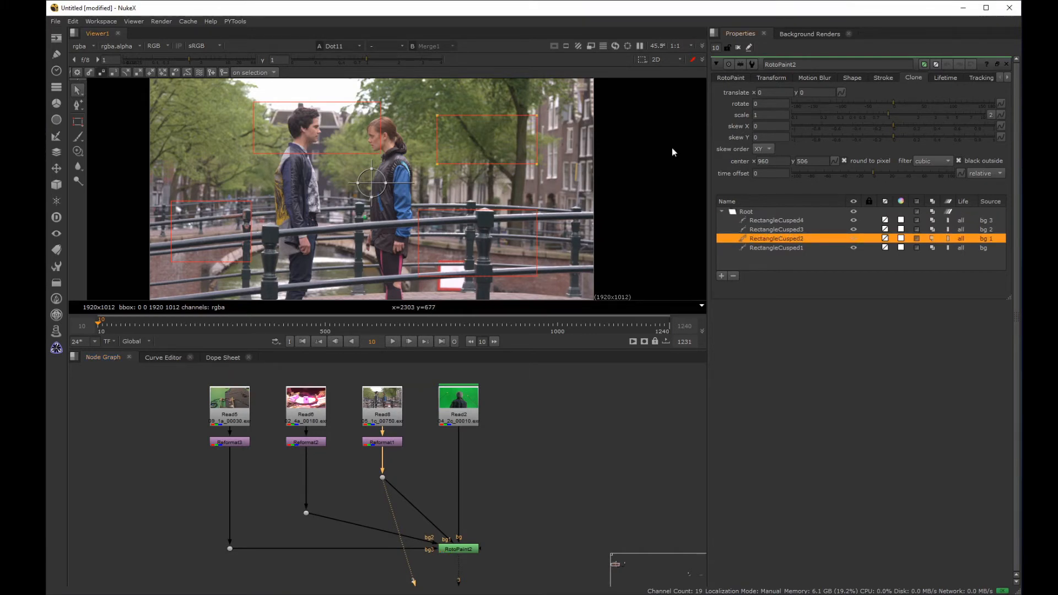
pyautogui.press('ctrl')
pyautogui.keyDown('ctrl'); pyautogui.moveTo(373, 185); pyautogui.dragTo(469, 143); pyautogui.keyUp('ctrl')
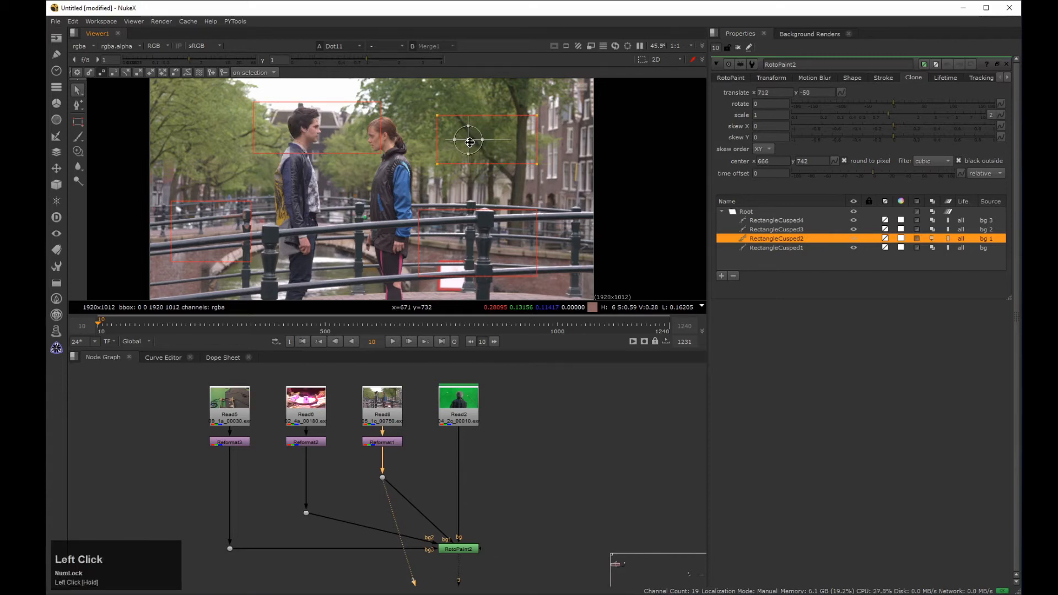
pyautogui.moveTo(519, 526); pyautogui.dragTo(424, 567)
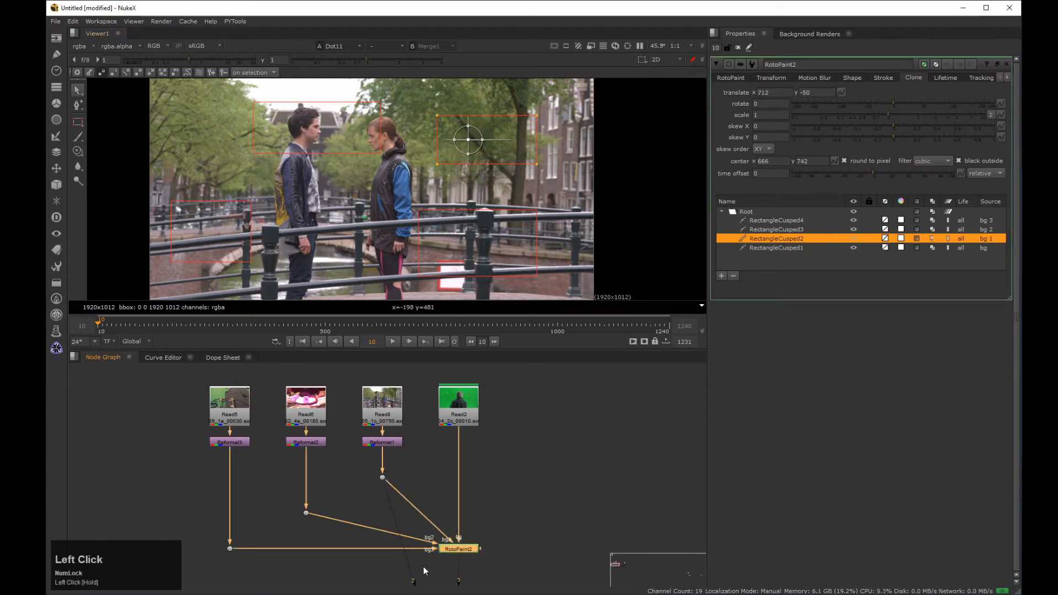
pyautogui.press('2')
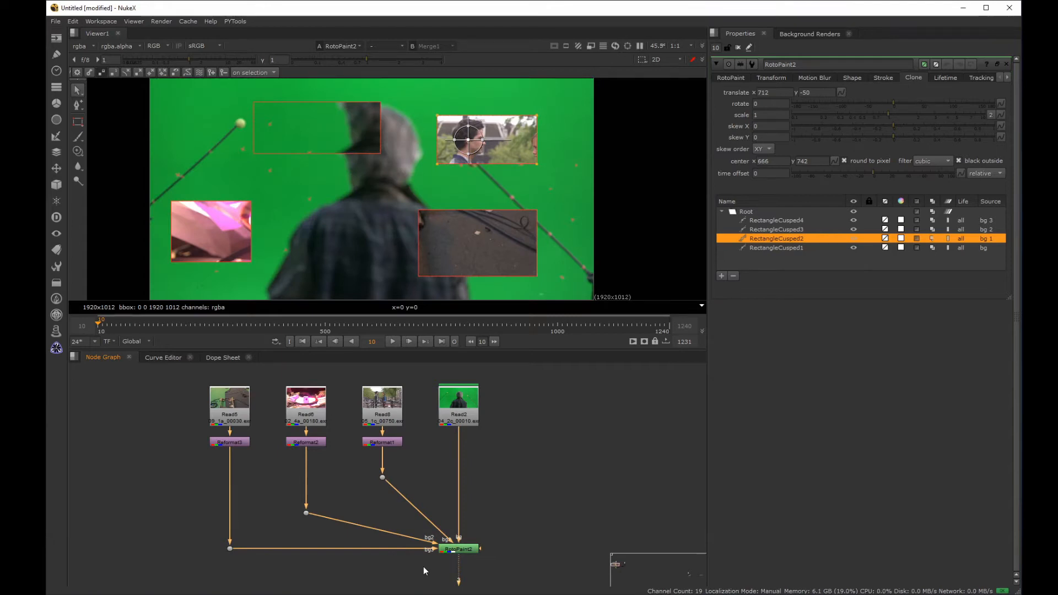
# Step: Adjust RectangleCusped2's clone translate to x 662, y -56, and enlarge the rectangle sideways and downward to frame both people's heads
pyautogui.moveTo(468, 140); pyautogui.dragTo(456, 142)
pyautogui.moveTo(525, 95); pyautogui.dragTo(567, 203)
pyautogui.moveTo(538, 115); pyautogui.dragTo(560, 115)
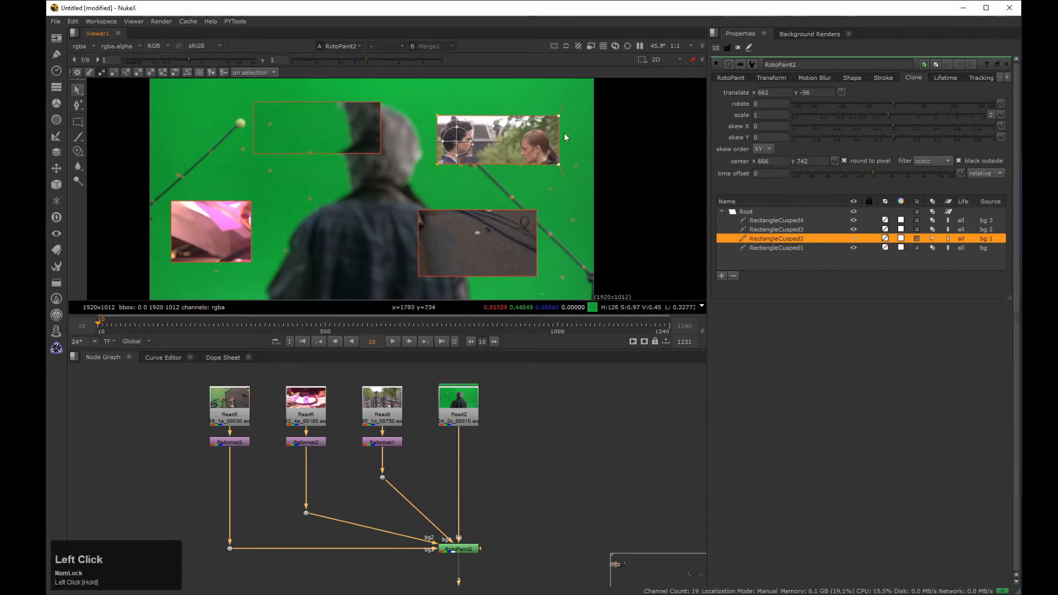
pyautogui.moveTo(579, 157)
pyautogui.mouseDown()
pyautogui.moveTo(413, 180)
pyautogui.moveTo(561, 183)
pyautogui.mouseUp()
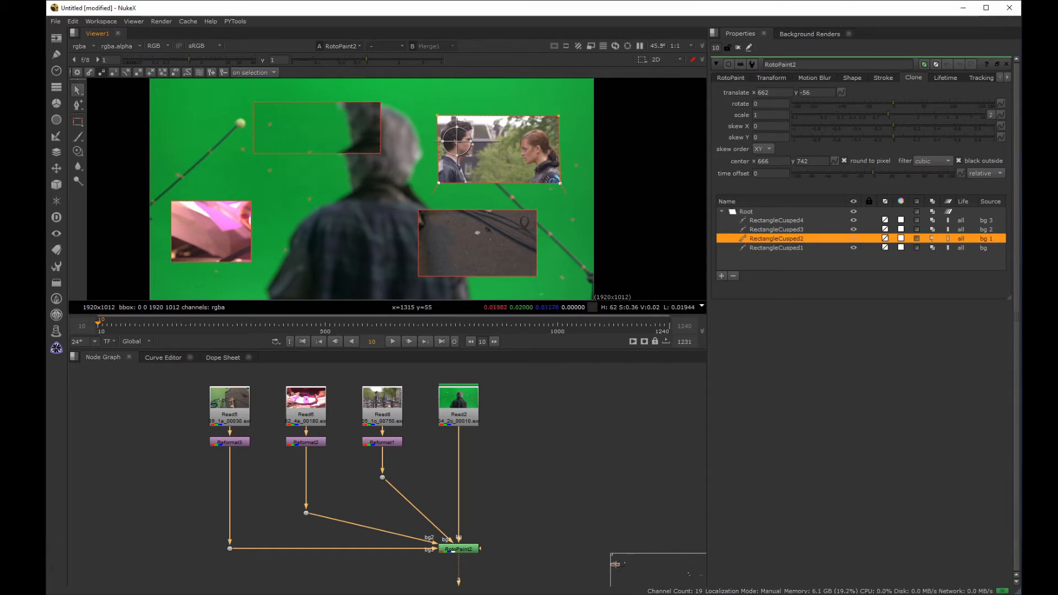
# Step: Offset the clone sources of RectangleCusped3 and RectangleCusped4 to show the cup and the rails, with translate x 442 for RectangleCusped4
pyautogui.click(250, 203)
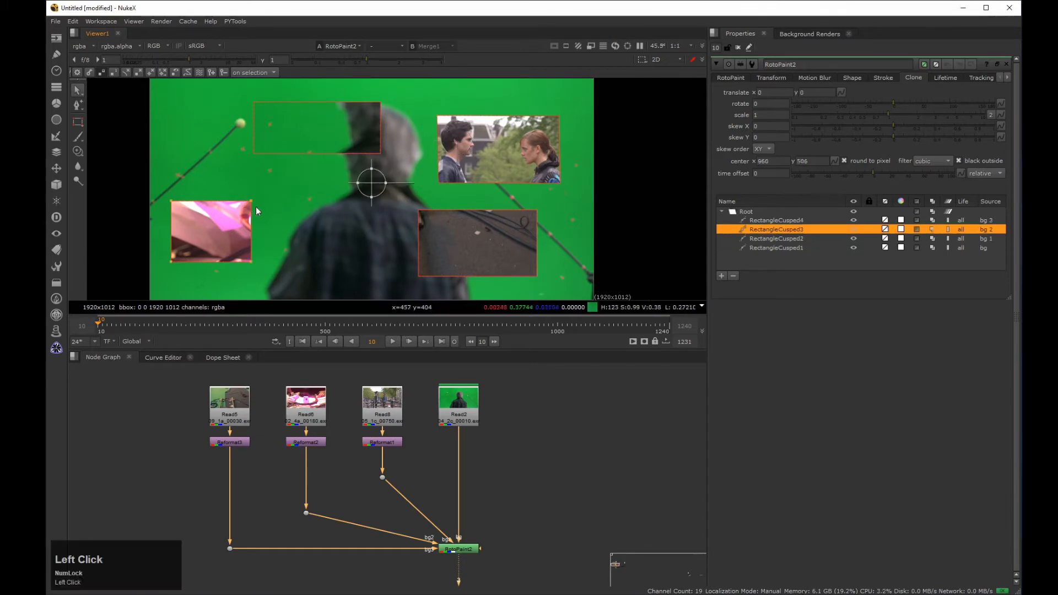
pyautogui.moveTo(372, 182)
pyautogui.keyDown('ctrl'); pyautogui.mouseDown()
pyautogui.moveTo(348, 187)
pyautogui.moveTo(326, 165)
pyautogui.moveTo(306, 193)
pyautogui.moveTo(230, 227)
pyautogui.mouseUp(); pyautogui.keyUp('ctrl')
pyautogui.click(445, 217)
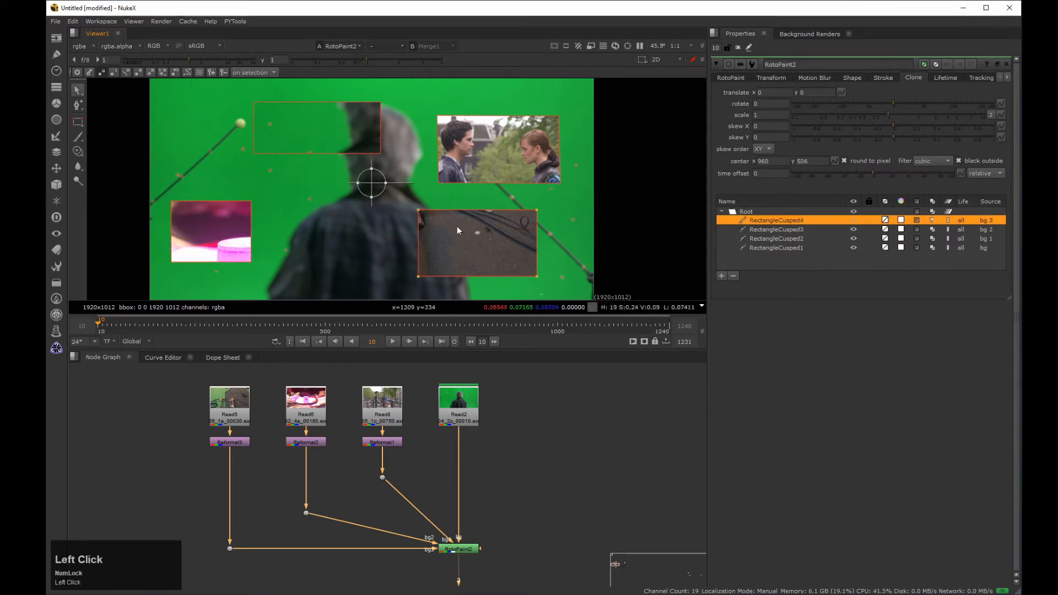
pyautogui.moveTo(371, 192)
pyautogui.keyDown('ctrl'); pyautogui.mouseDown()
pyautogui.moveTo(451, 215)
pyautogui.moveTo(510, 266)
pyautogui.moveTo(581, 286)
pyautogui.mouseUp(); pyautogui.keyUp('ctrl')
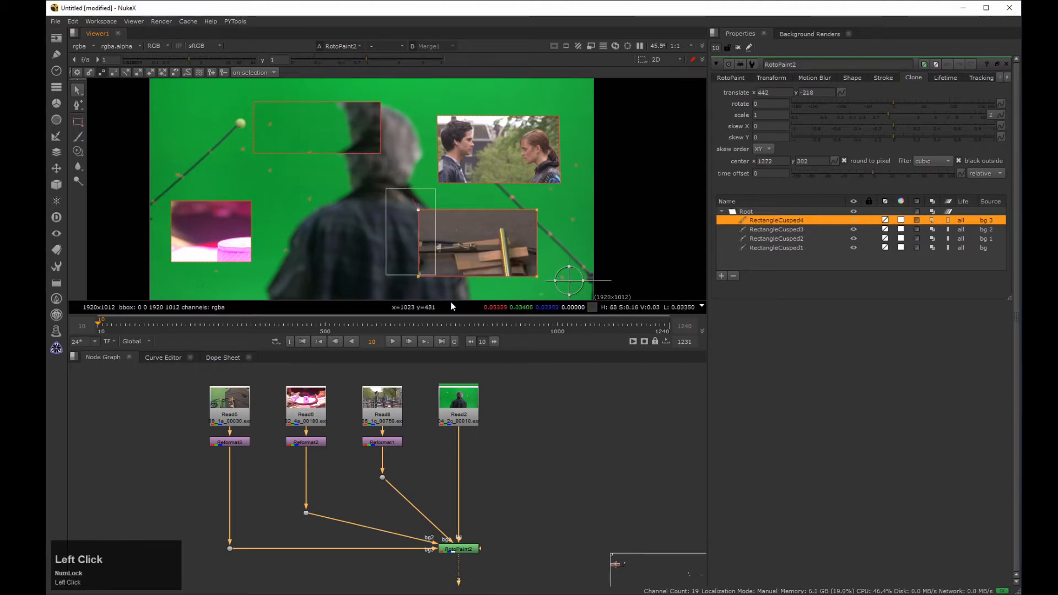
# Step: Pull corner points of RectangleCusped4 and RectangleCusped3 outward to reveal more of the rails and the pink cup
pyautogui.moveTo(418, 210); pyautogui.dragTo(366, 162)
pyautogui.click(380, 189)
pyautogui.click(220, 223)
pyautogui.moveTo(250, 202); pyautogui.dragTo(309, 167)
pyautogui.moveTo(252, 262); pyautogui.dragTo(306, 299)
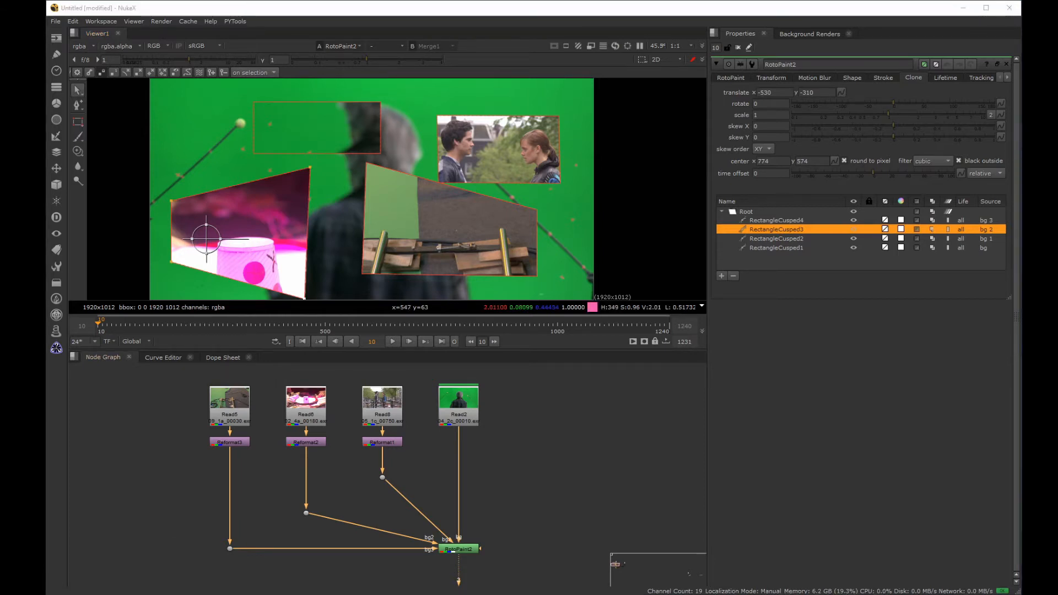
# Step: Draw a large ellipse overlapping the pink cup shape and the black-and-white rectangle, and set its source to foreground
pyautogui.click(729, 78)
pyautogui.click(797, 115)
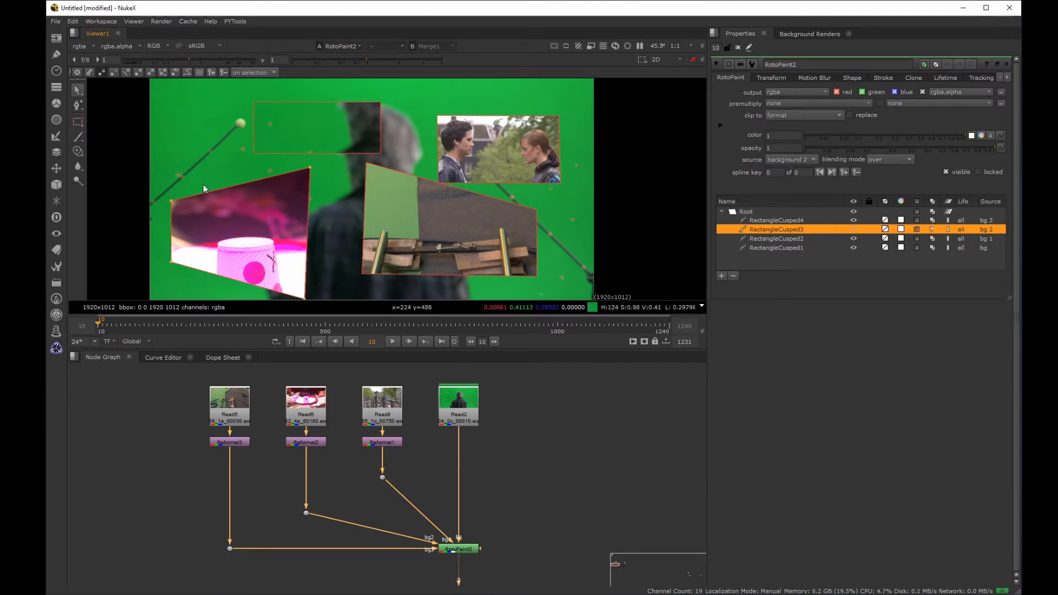
pyautogui.moveTo(77, 121)
pyautogui.mouseDown()
pyautogui.moveTo(117, 135)
pyautogui.moveTo(106, 153)
pyautogui.mouseUp()
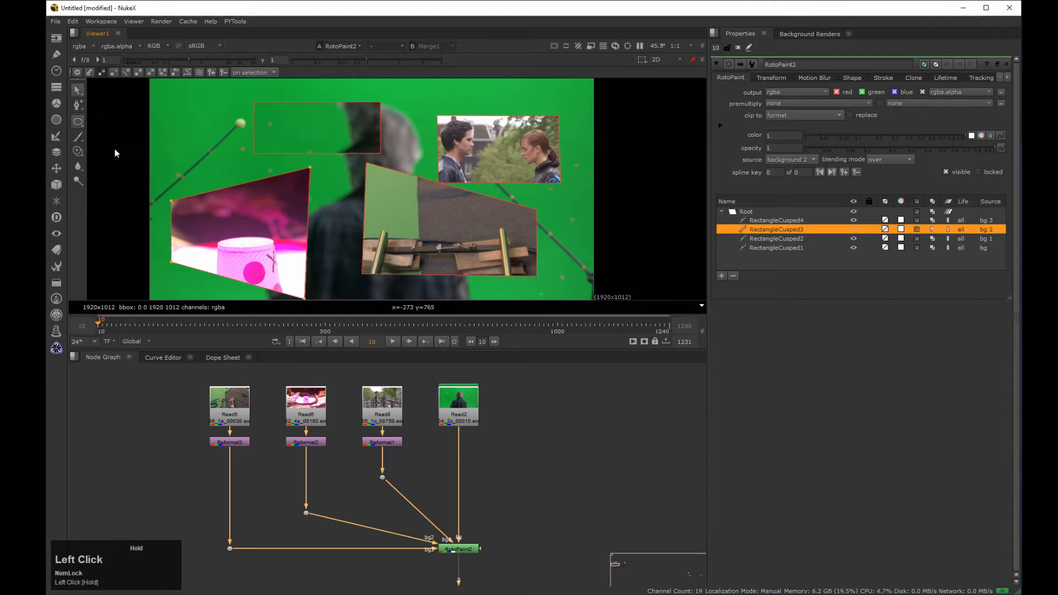
pyautogui.moveTo(184, 112); pyautogui.dragTo(309, 226)
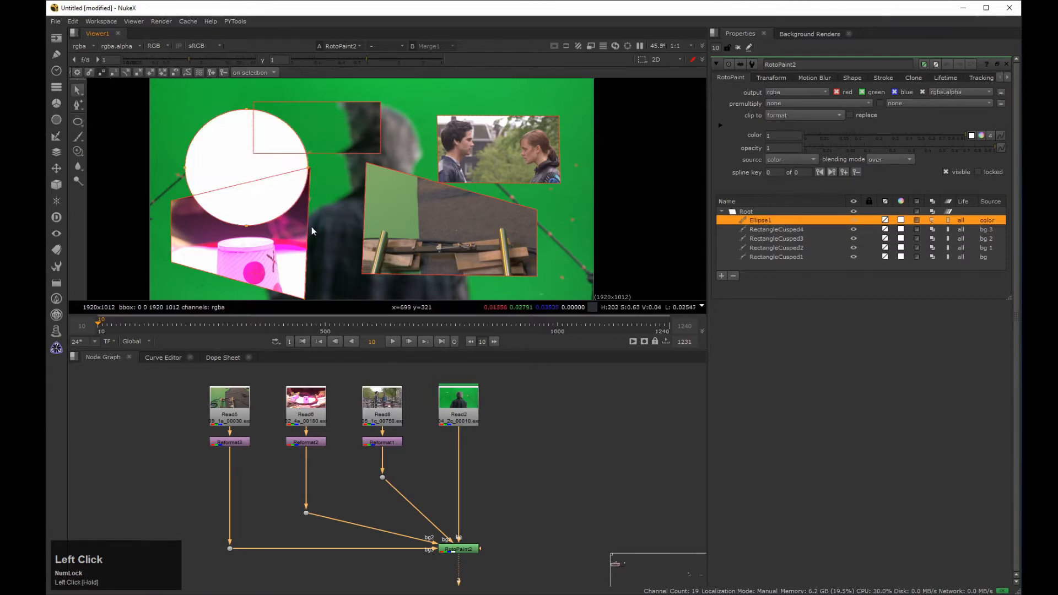
pyautogui.click(790, 160)
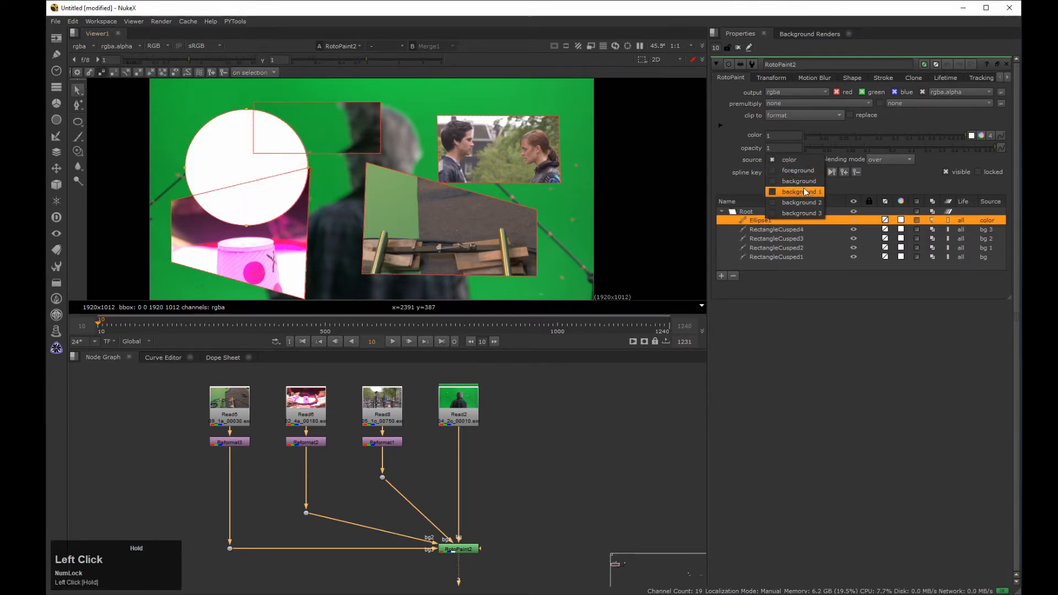
pyautogui.click(808, 172)
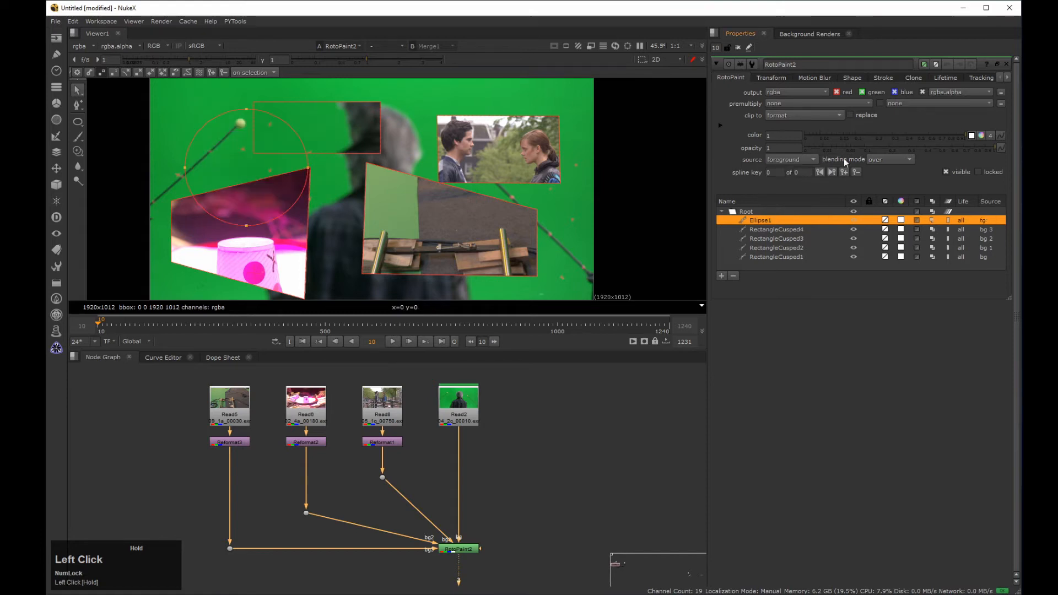
# Step: Offset Ellipse1's clone with translate x -956, y 48, and shift RectangleCusped2's clone to x 594, y 8
pyautogui.click(915, 79)
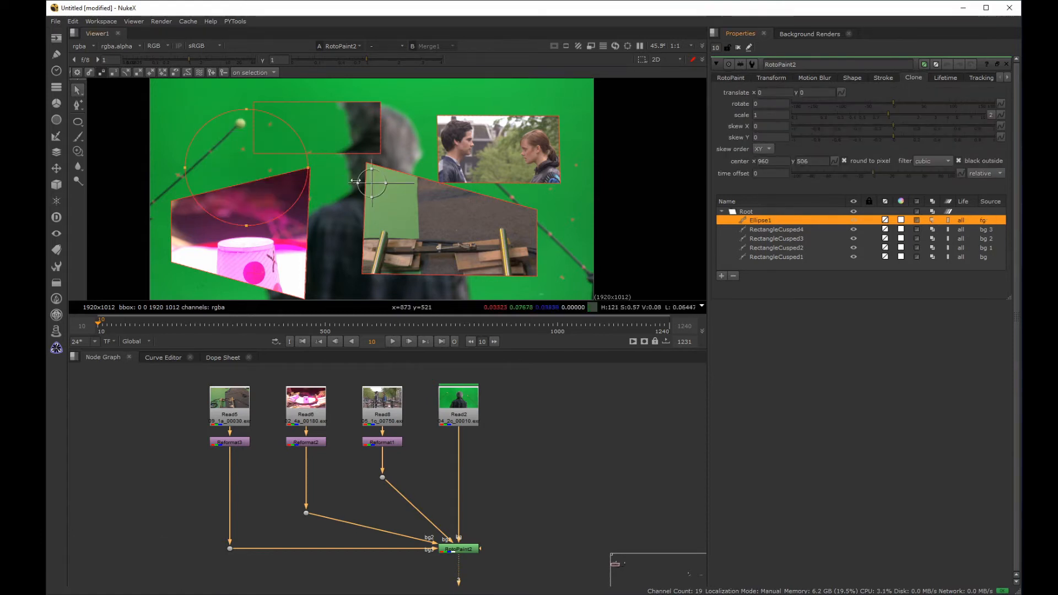
pyautogui.moveTo(371, 182)
pyautogui.keyDown('ctrl'); pyautogui.mouseDown()
pyautogui.moveTo(461, 184)
pyautogui.moveTo(288, 180)
pyautogui.moveTo(239, 169)
pyautogui.moveTo(231, 146)
pyautogui.moveTo(240, 177)
pyautogui.mouseUp(); pyautogui.keyUp('ctrl')
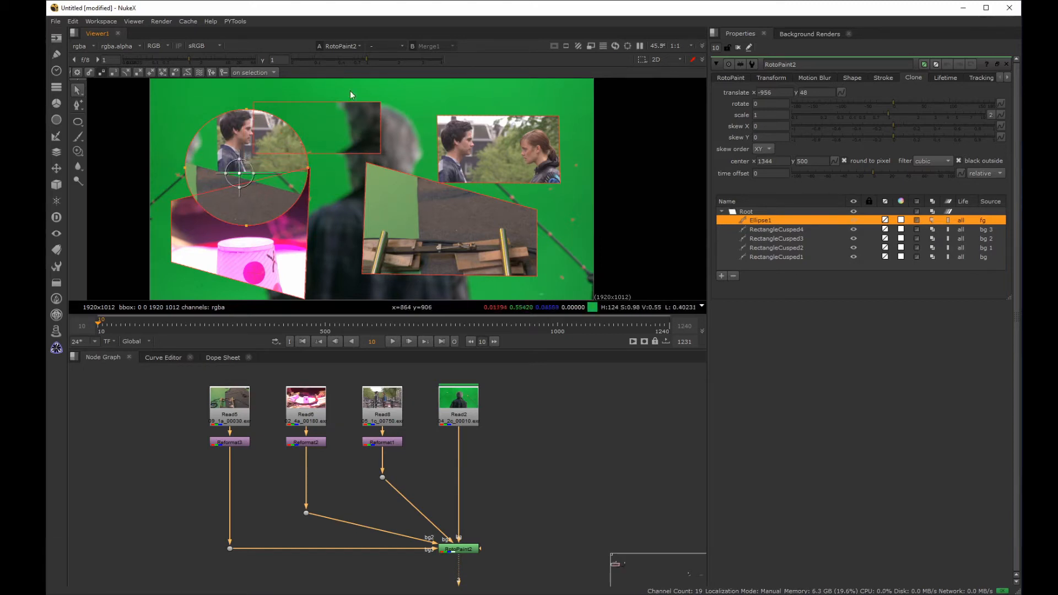
pyautogui.click(505, 115)
pyautogui.moveTo(458, 143)
pyautogui.mouseDown()
pyautogui.moveTo(466, 151)
pyautogui.moveTo(441, 126)
pyautogui.mouseUp()
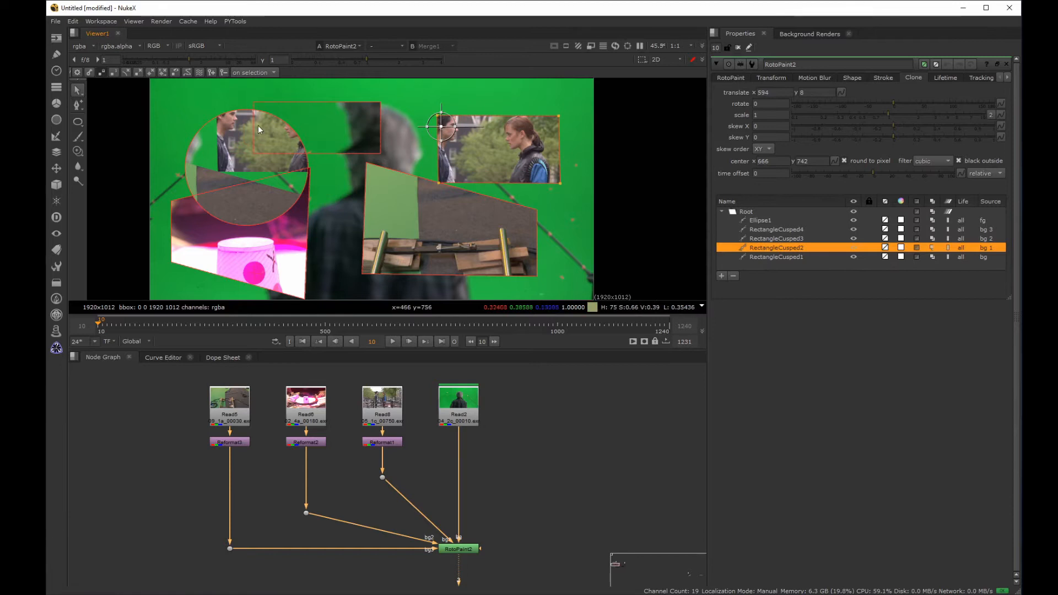
pyautogui.moveTo(439, 181); pyautogui.dragTo(460, 146)
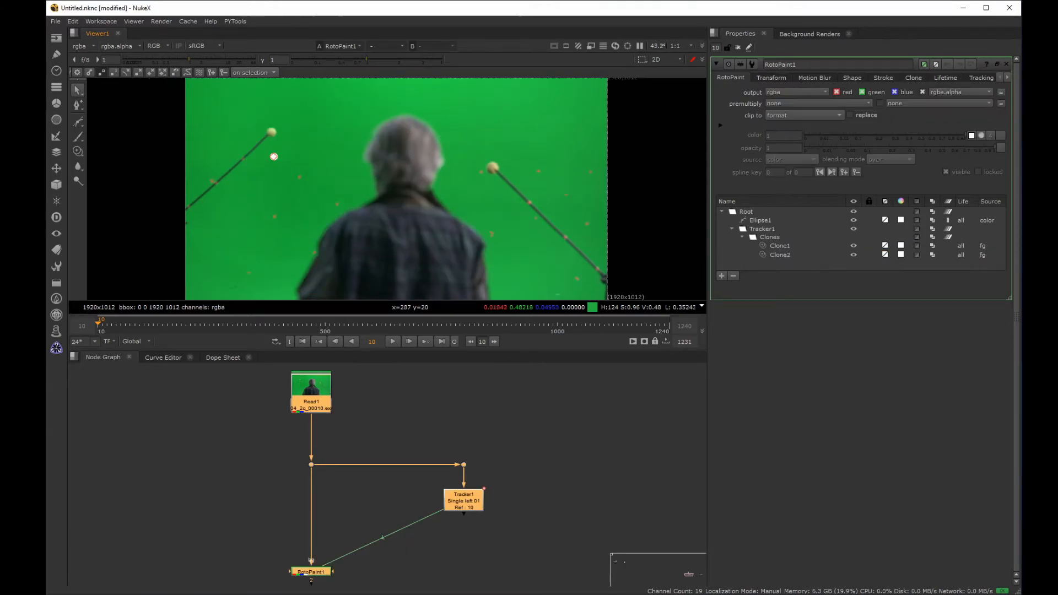
# Step: In the Tracker1 script, select the white ellipse over the marker and set its source to background
pyautogui.moveTo(302, 157); pyautogui.dragTo(347, 144, button='middle')
pyautogui.moveTo(361, 132); pyautogui.dragTo(262, 216)
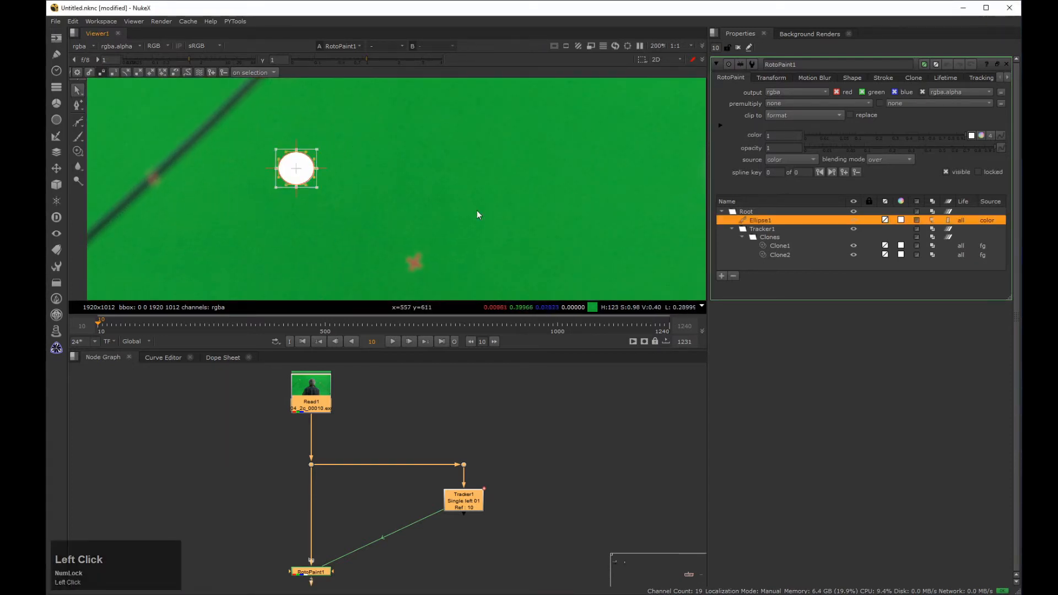
pyautogui.click(776, 158)
pyautogui.click(800, 182)
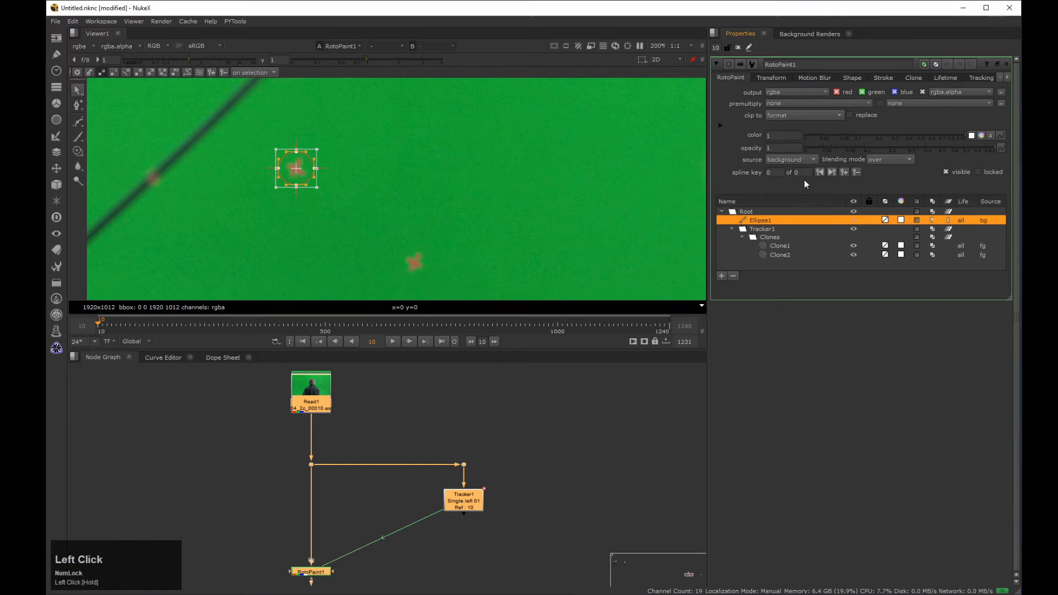
# Step: Centre Ellipse1's clone on clean green near the marker and offset it over the marker with translate x -48.2, y -0.4
pyautogui.click(910, 78)
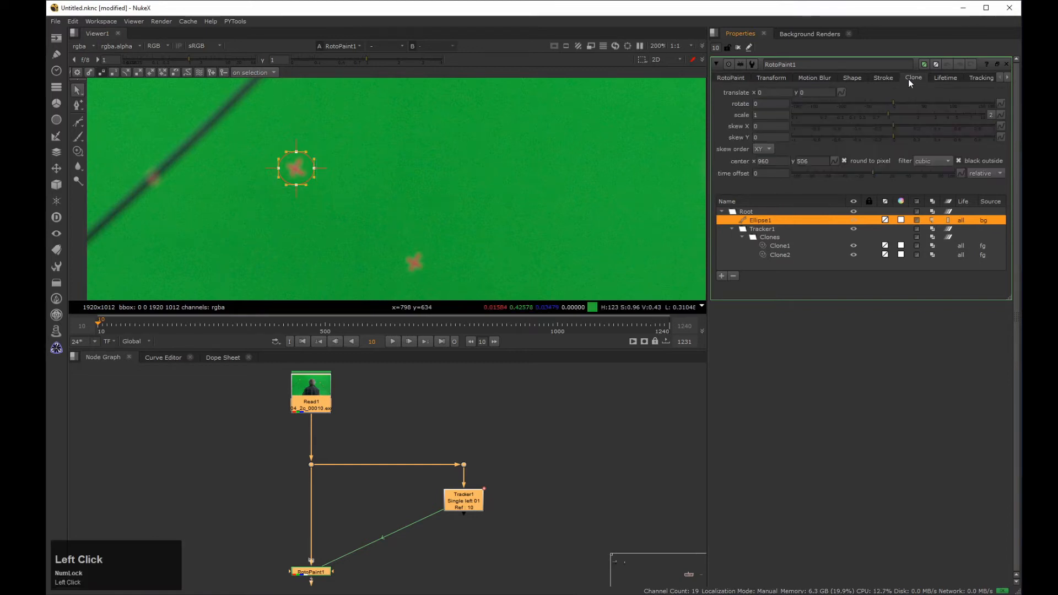
pyautogui.scroll(-3, 485, 188)
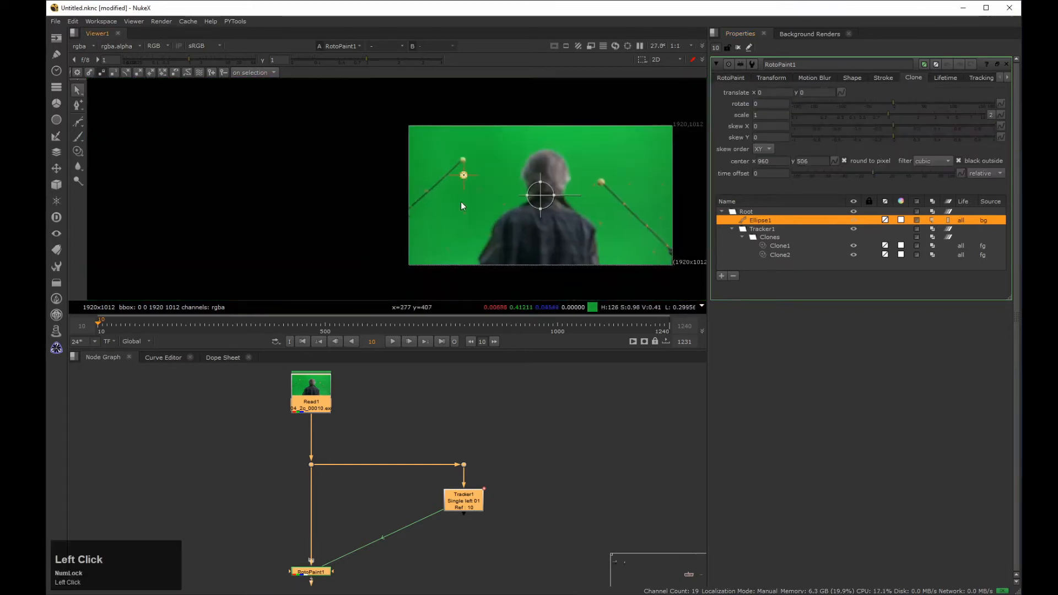
pyautogui.moveTo(518, 179); pyautogui.dragTo(469, 157, button='middle')
pyautogui.scroll(1, 468, 156)
pyautogui.keyDown('ctrl'); pyautogui.moveTo(495, 191); pyautogui.dragTo(386, 159); pyautogui.keyUp('ctrl')
pyautogui.scroll(8, 386, 160)
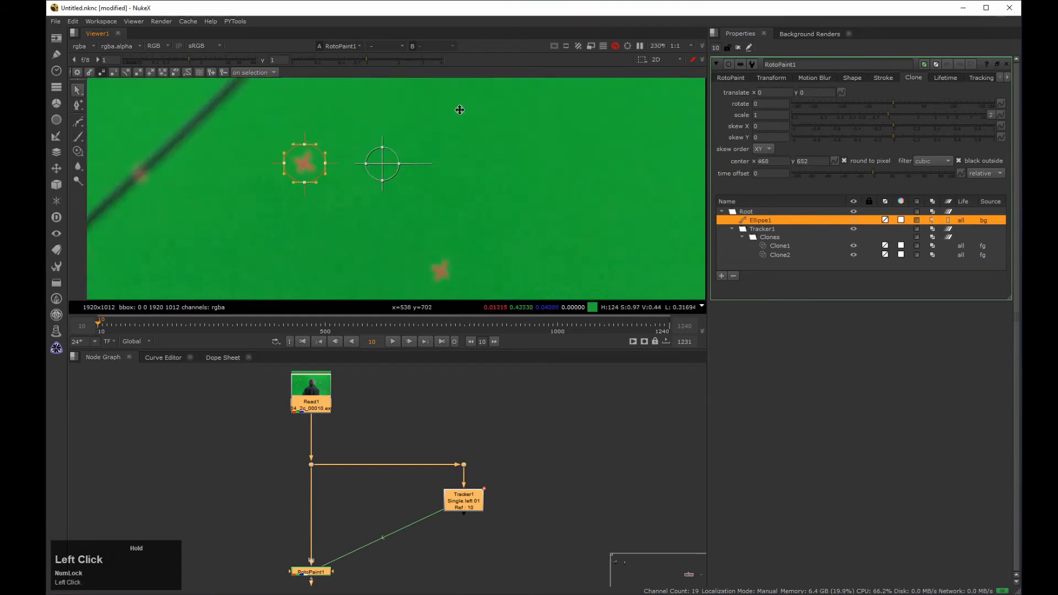
pyautogui.moveTo(457, 182); pyautogui.dragTo(303, 180)
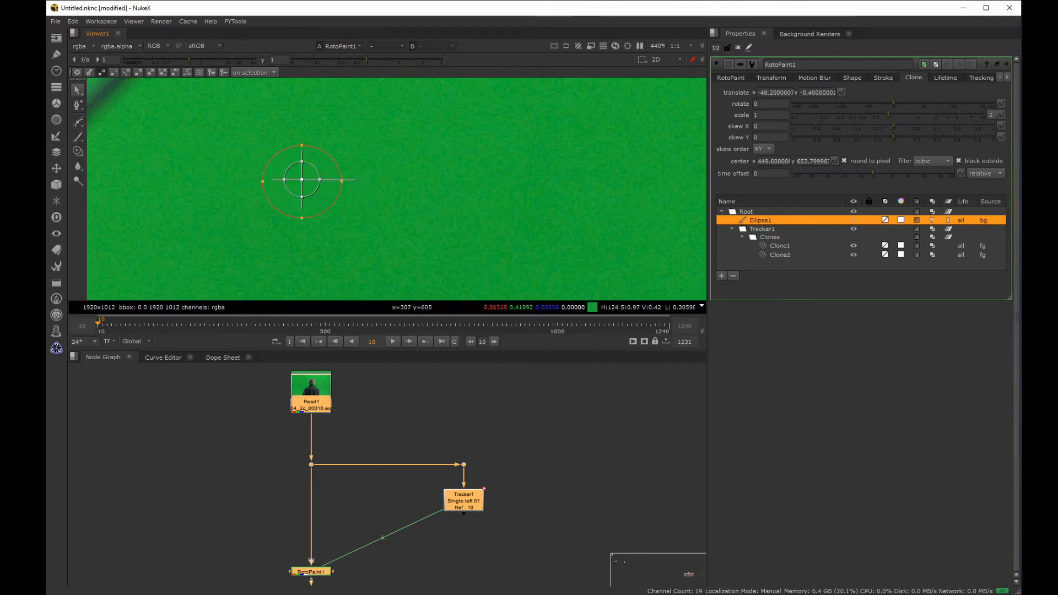
# Step: Move Ellipse1 into the Tracker1 layer and play the shot to check that the patch follows the marker
pyautogui.moveTo(760, 220); pyautogui.dragTo(767, 227)
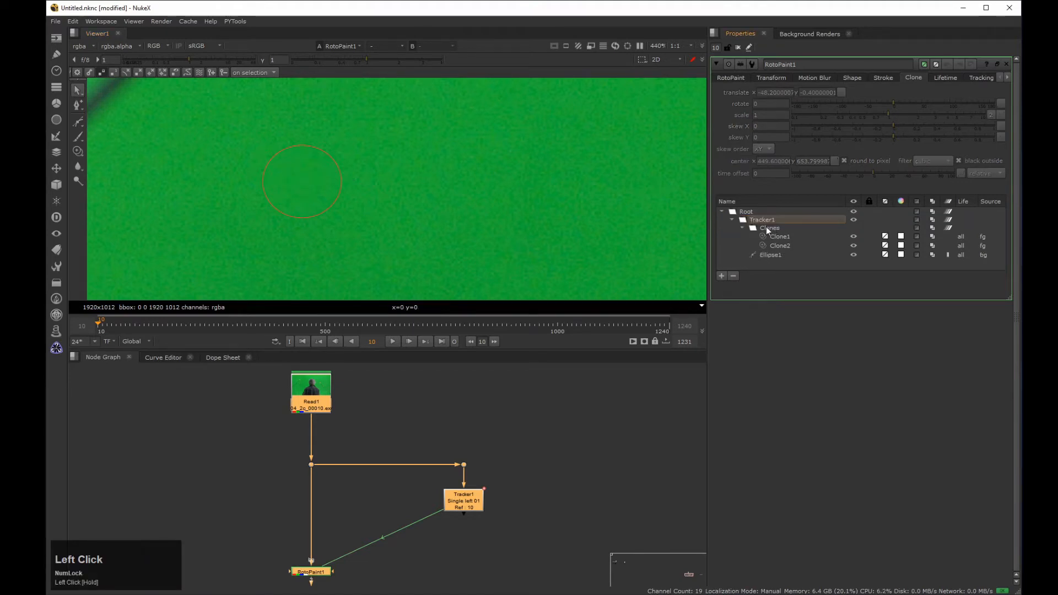
pyautogui.scroll(-3, 438, 194)
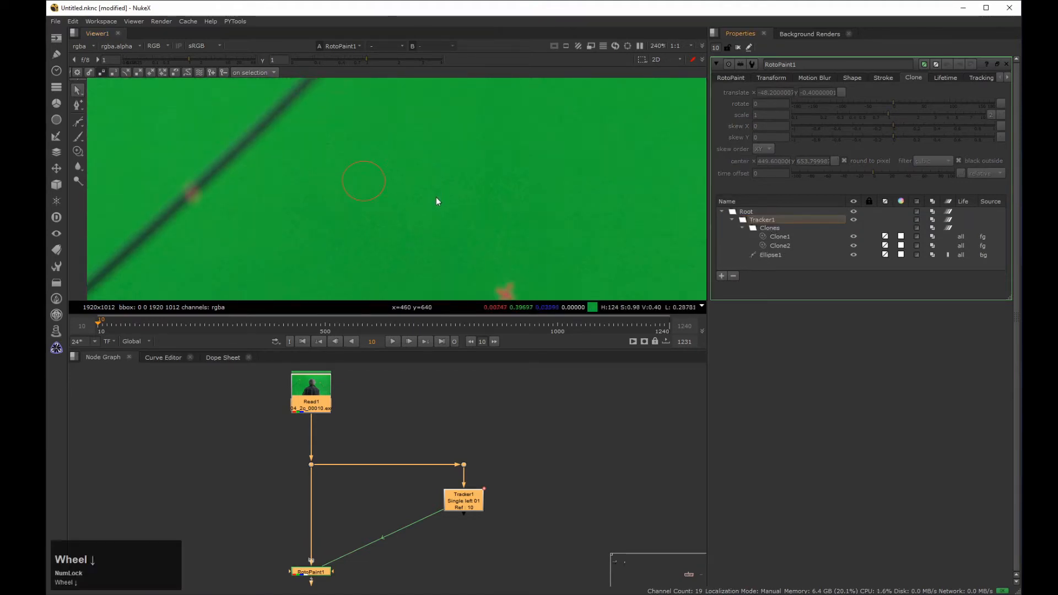
pyautogui.moveTo(436, 197); pyautogui.dragTo(416, 303, button='middle')
pyautogui.click(392, 342)
pyautogui.press('space')
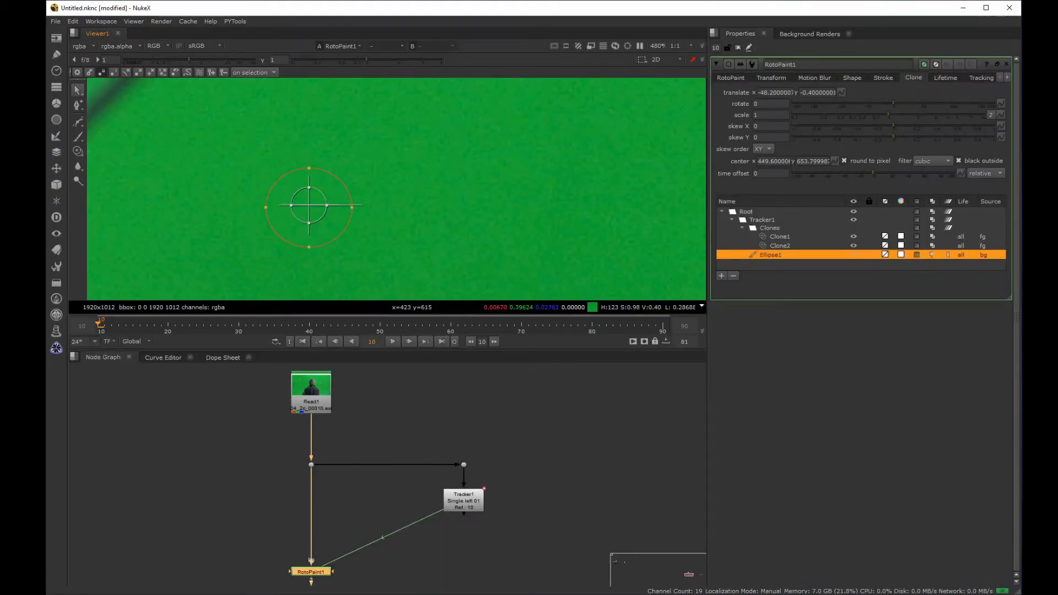
# Step: Set Ellipse1's clone filter to Rifman and turn off round to pixel, hiding the viewer overlay while comparing the grain
pyautogui.press('q')
pyautogui.moveTo(924, 162); pyautogui.dragTo(939, 196)
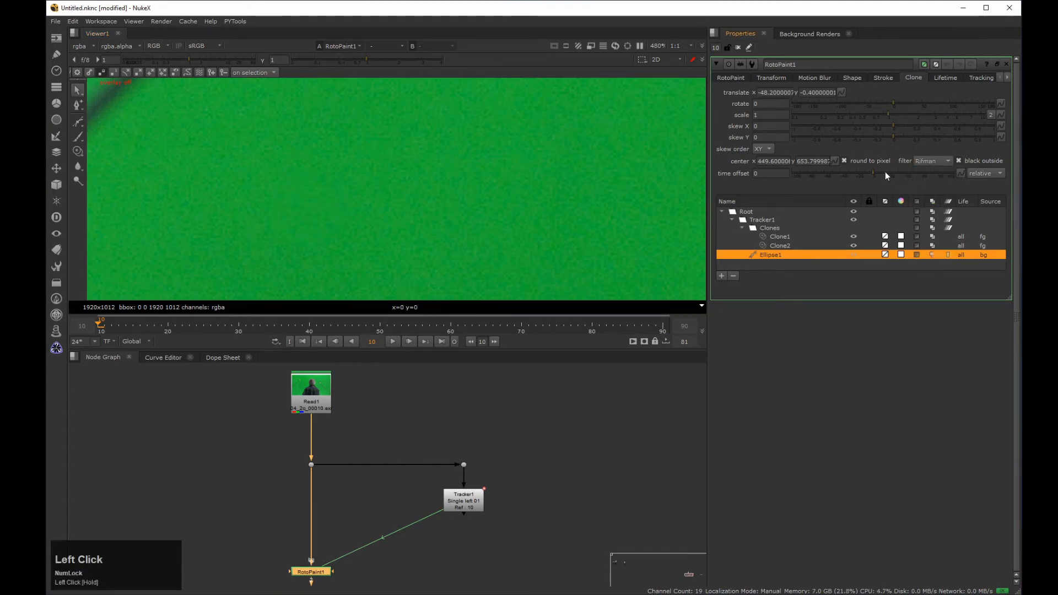
pyautogui.click(845, 160)
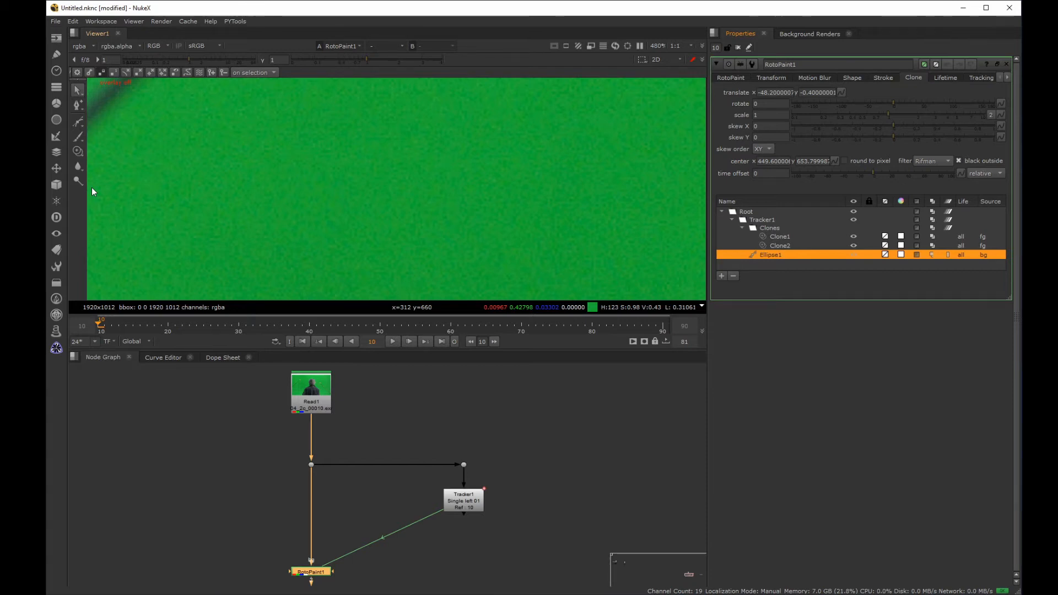
pyautogui.press('q')
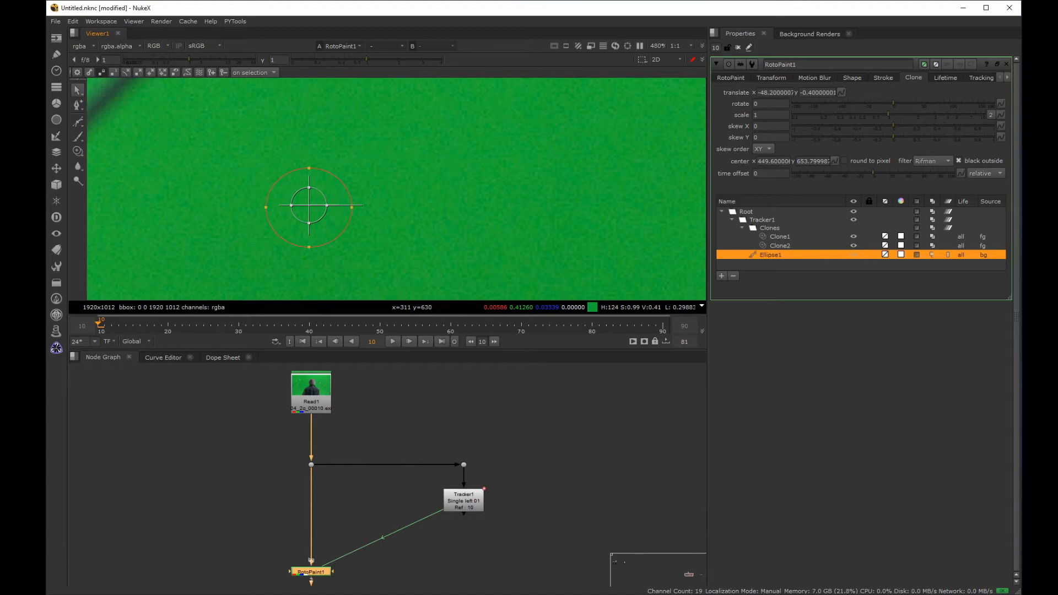
# Step: Draw a closed cusped Bezier in the Tracker1 layer around the cross-shaped marker below the ellipse
pyautogui.click(381, 422)
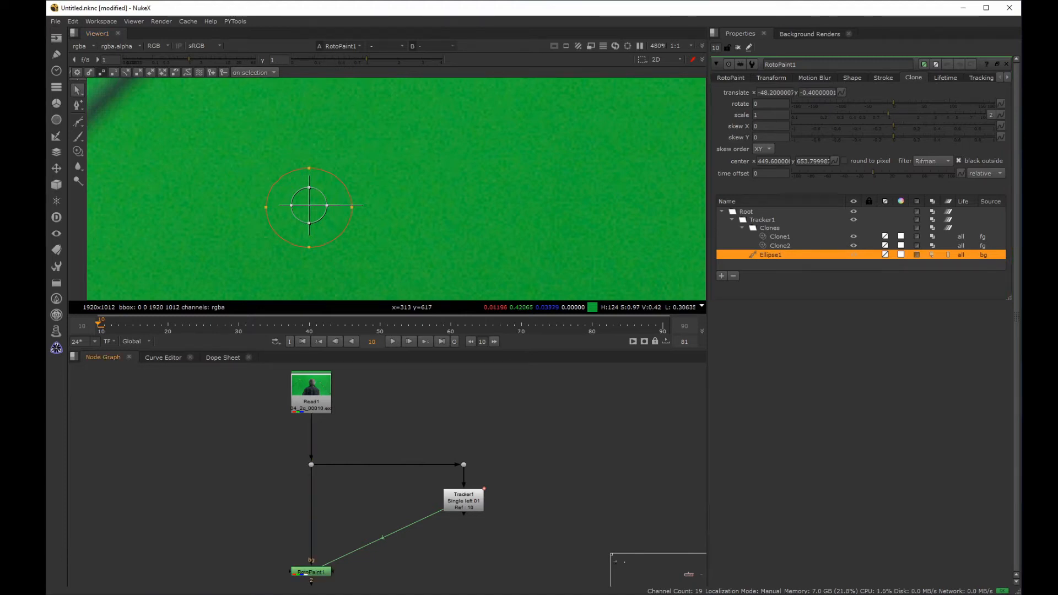
pyautogui.moveTo(485, 193); pyautogui.dragTo(458, 208, button='middle')
pyautogui.moveTo(521, 256)
pyautogui.mouseDown(button='middle')
pyautogui.moveTo(376, 161)
pyautogui.moveTo(424, 144)
pyautogui.mouseUp(button='middle')
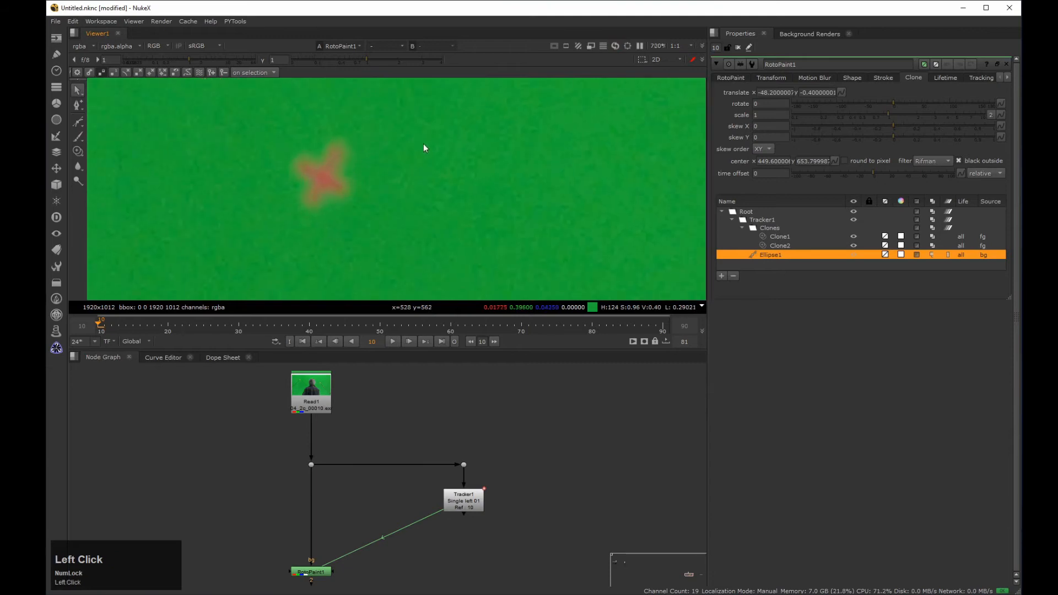
pyautogui.scroll(-3, 369, 170)
pyautogui.moveTo(378, 170); pyautogui.dragTo(349, 189, button='middle')
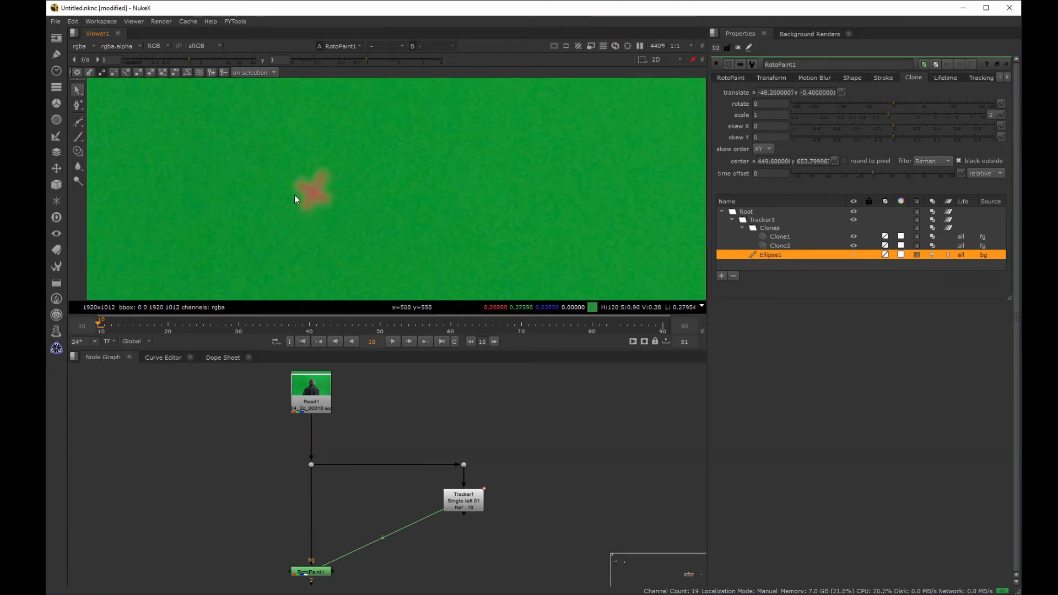
pyautogui.moveTo(78, 121); pyautogui.dragTo(99, 131)
pyautogui.click(308, 178)
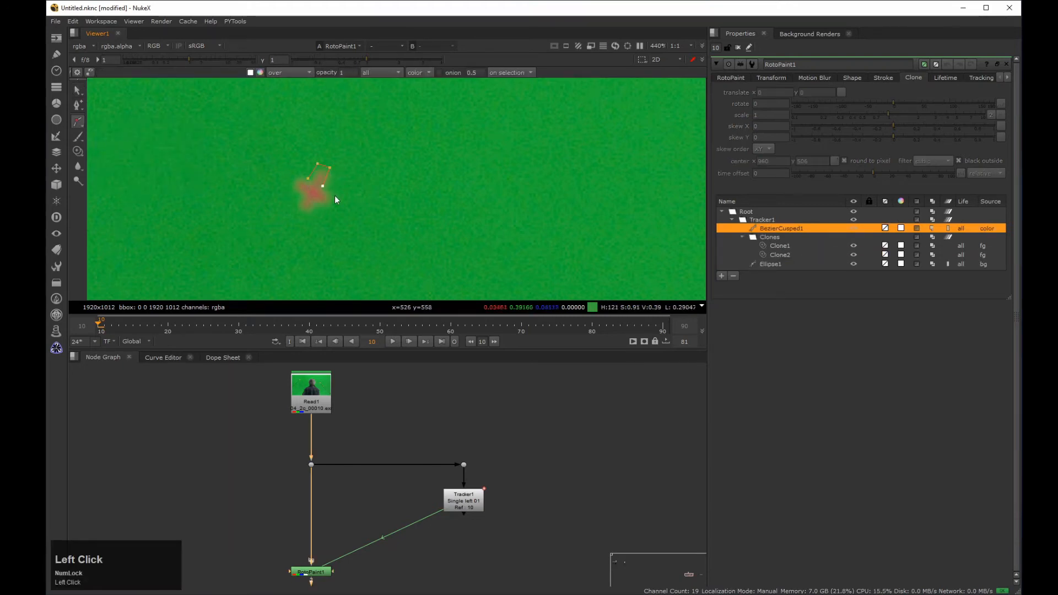
pyautogui.click(314, 215)
pyautogui.click(295, 211)
pyautogui.click(308, 178)
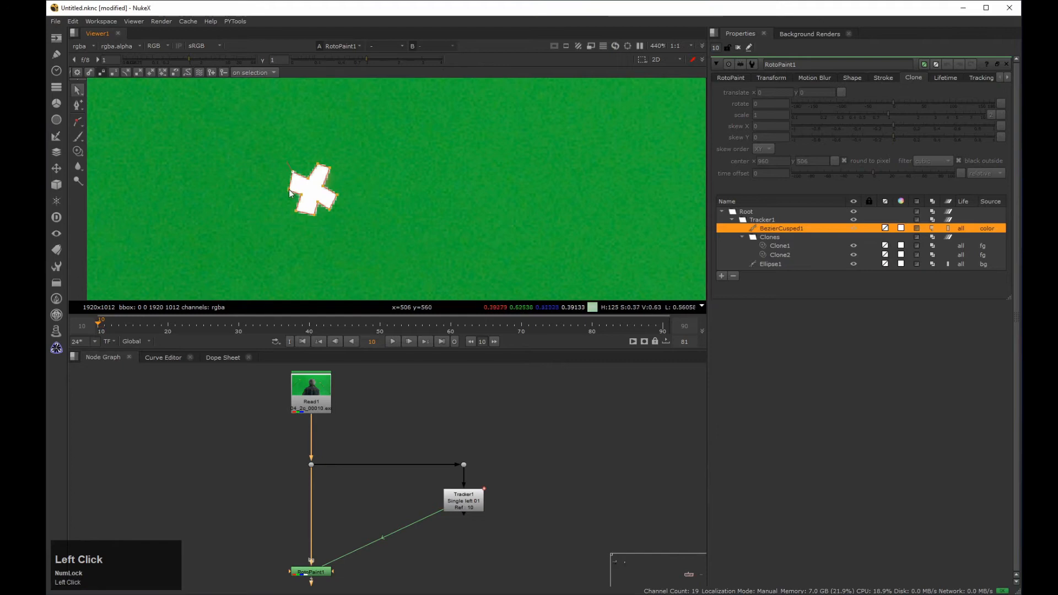
# Step: Set the cross-shaped Bezier's source to background and move its points slightly outward around the marker
pyautogui.click(737, 79)
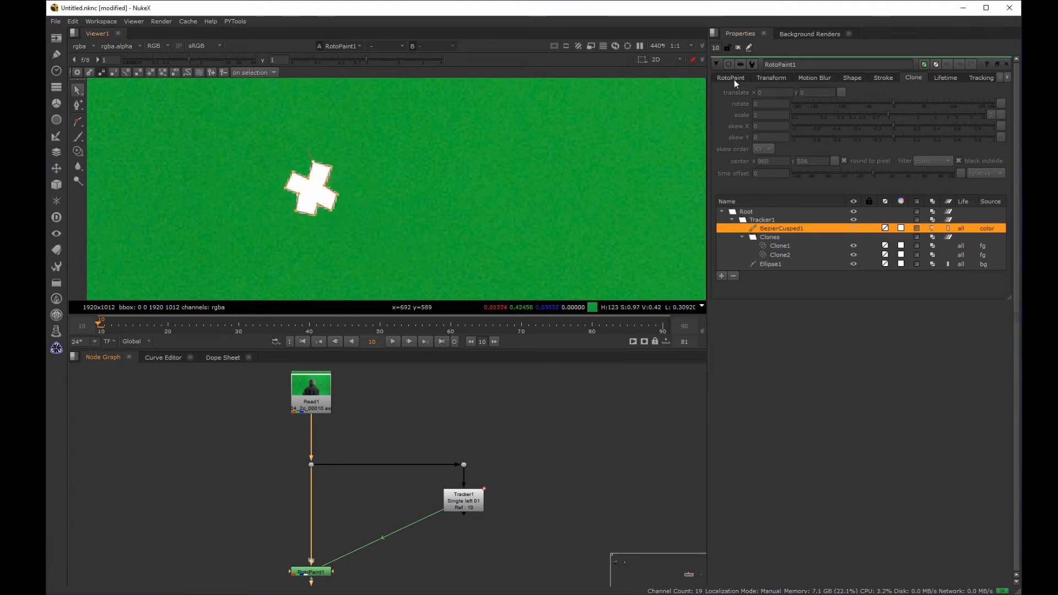
pyautogui.click(791, 160)
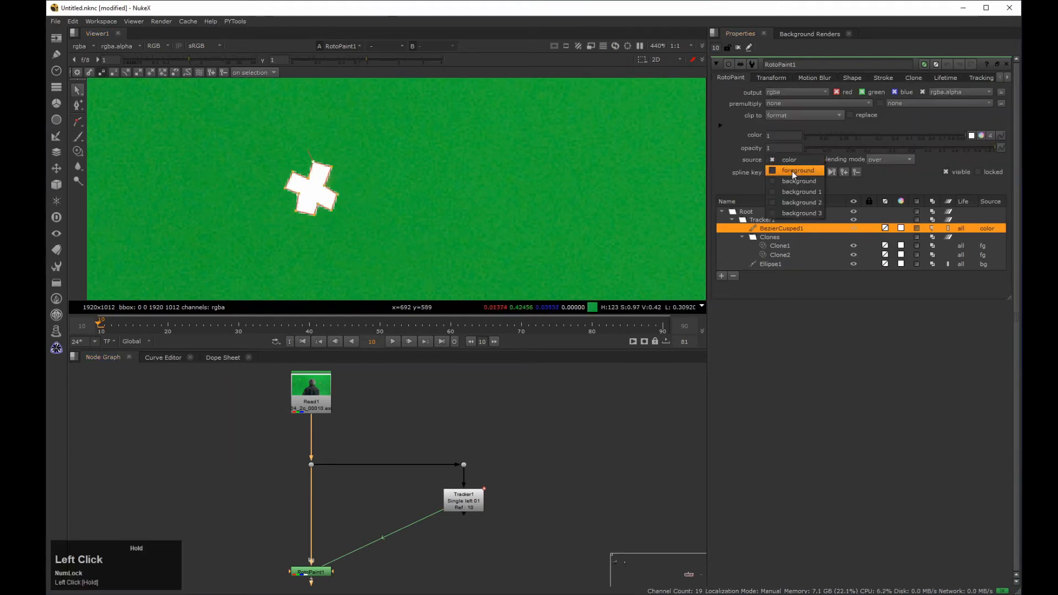
pyautogui.click(790, 187)
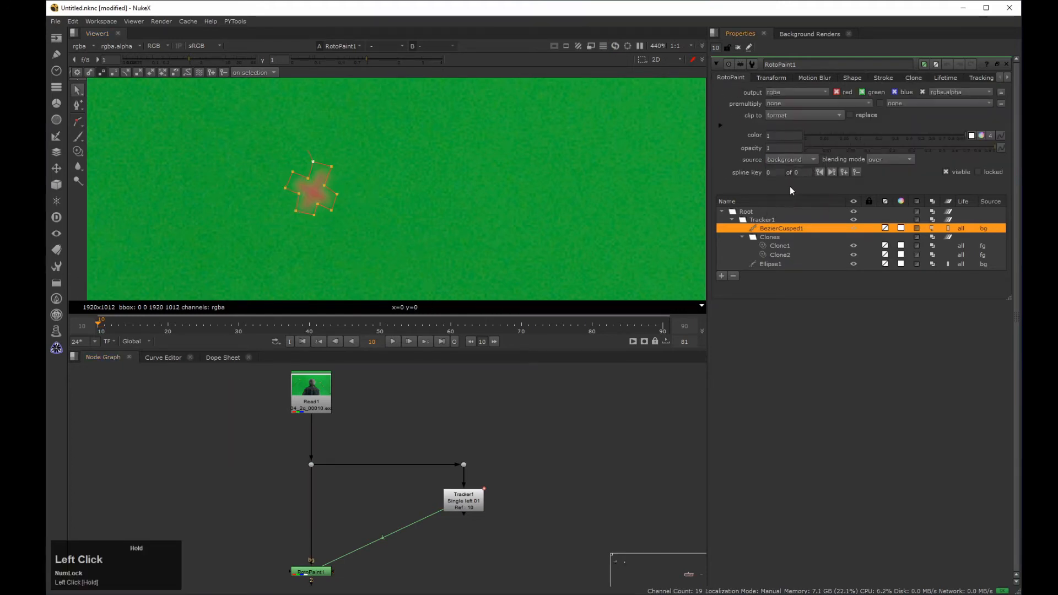
pyautogui.click(329, 189)
pyautogui.moveTo(337, 194); pyautogui.dragTo(342, 194)
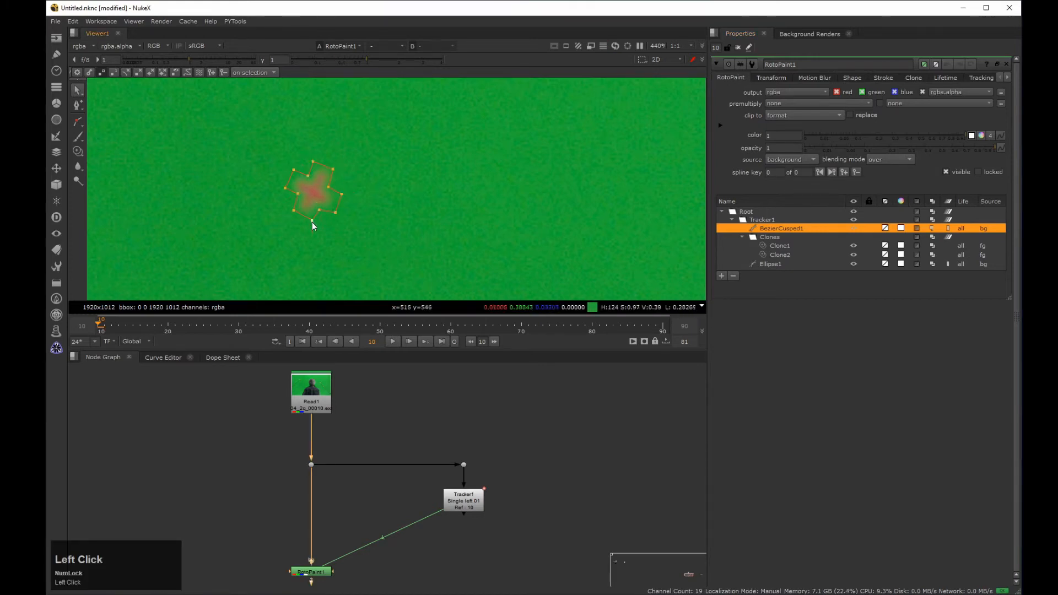
# Step: Centre BezierCusped1's clone beside the marker and cover the marker with clean green using translate x -29.2, y 2.4
pyautogui.click(914, 79)
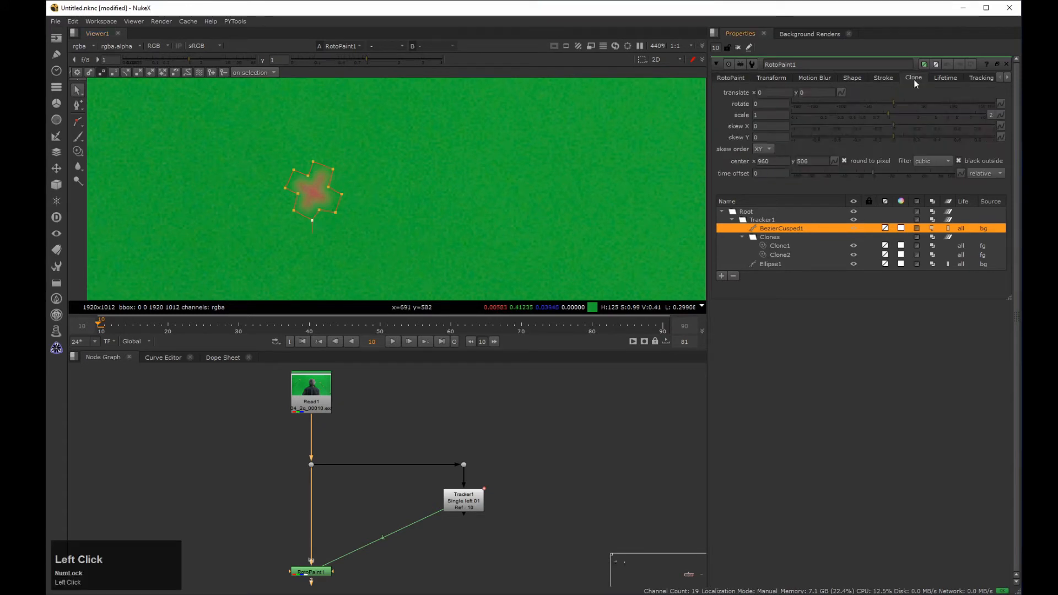
pyautogui.moveTo(457, 187); pyautogui.dragTo(310, 216, button='middle')
pyautogui.keyDown('ctrl'); pyautogui.moveTo(575, 215); pyautogui.dragTo(335, 188); pyautogui.keyUp('ctrl')
pyautogui.scroll(7, 335, 186)
pyautogui.moveTo(371, 147); pyautogui.dragTo(395, 150, button='middle')
pyautogui.moveTo(392, 186)
pyautogui.keyDown('ctrl'); pyautogui.mouseDown()
pyautogui.moveTo(401, 189)
pyautogui.moveTo(328, 186)
pyautogui.mouseUp(); pyautogui.keyUp('ctrl')
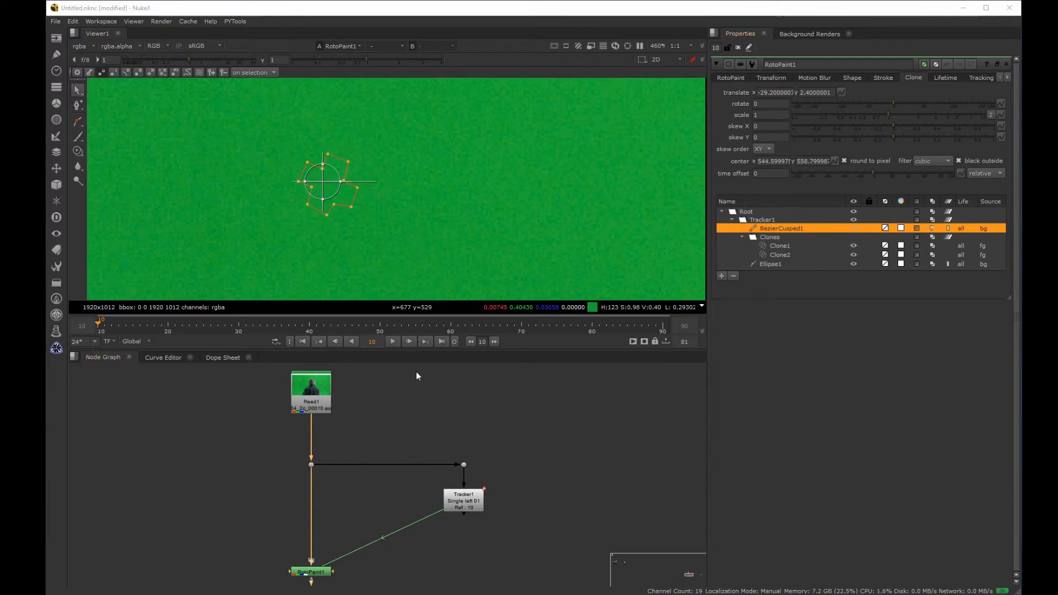
# Step: Play back the shot with both patched markers in view to check the clones
pyautogui.click(393, 342)
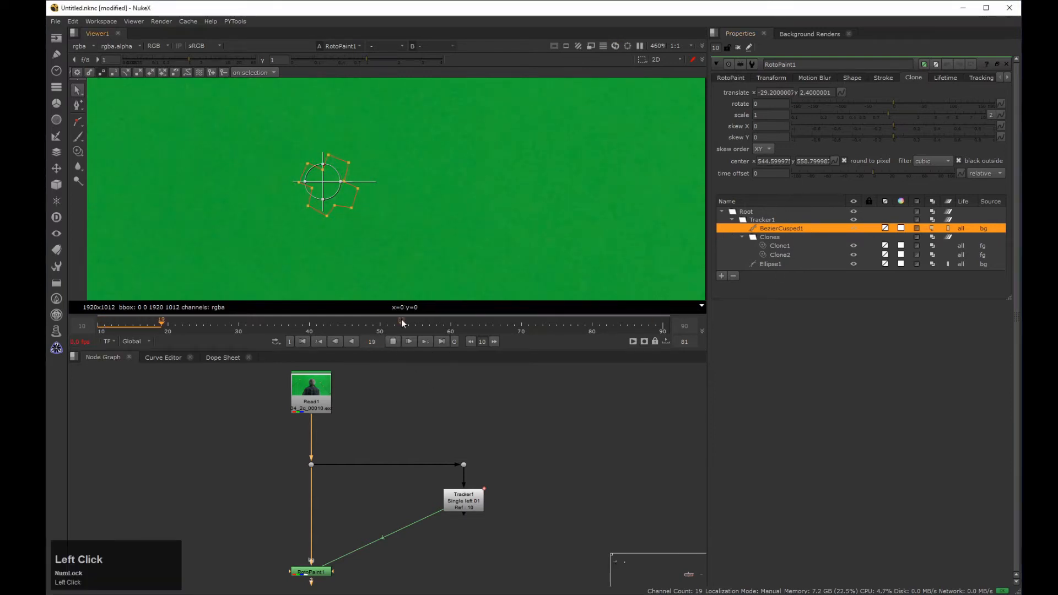
pyautogui.scroll(-2, 419, 213)
pyautogui.moveTo(419, 212); pyautogui.dragTo(395, 250, button='middle')
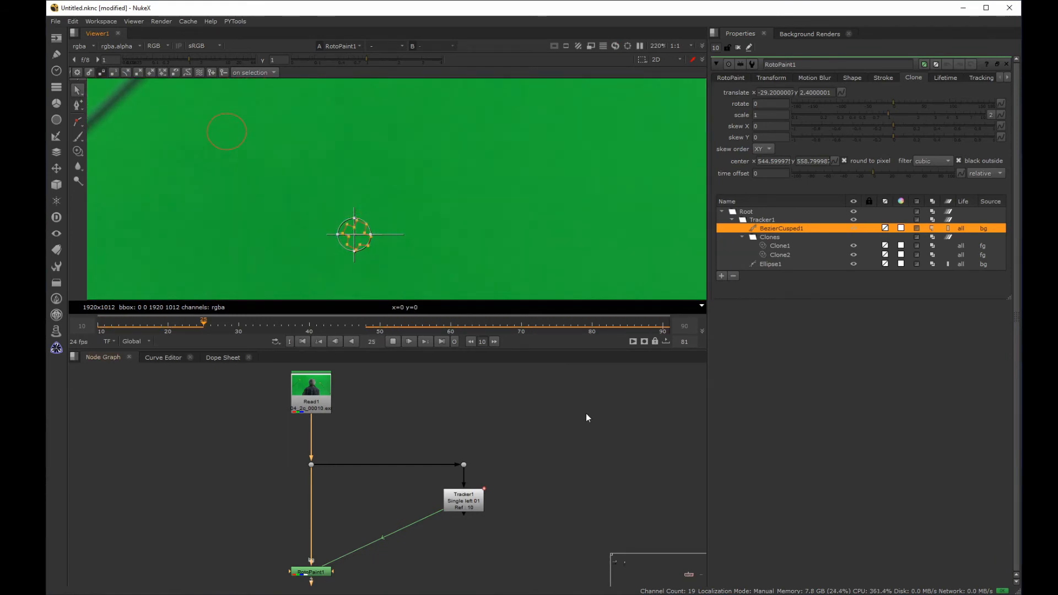
# Step: Check the playback without overlays and move an inner corner point of the cross-shaped Bezier inward, exposing part of the marker
pyautogui.press('q')
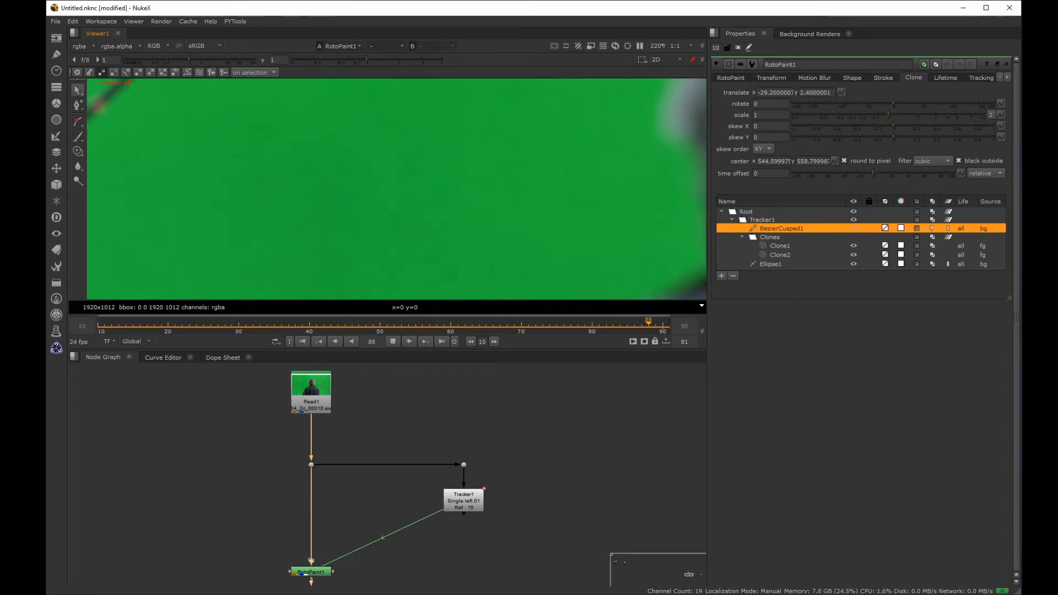
pyautogui.press('k')
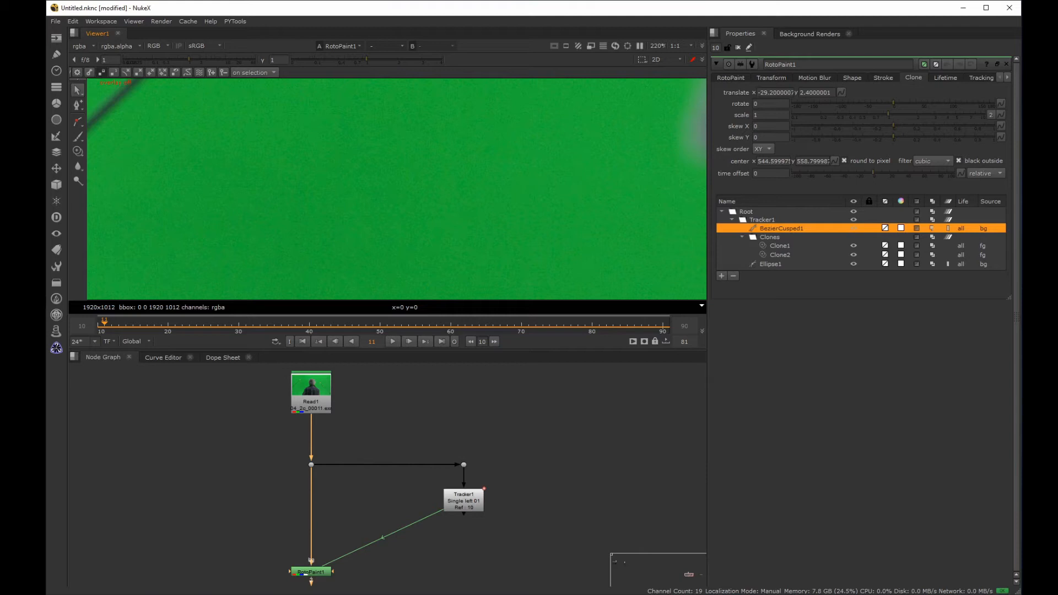
pyautogui.press('q')
pyautogui.moveTo(414, 222); pyautogui.dragTo(458, 163, button='middle')
pyautogui.click(456, 165)
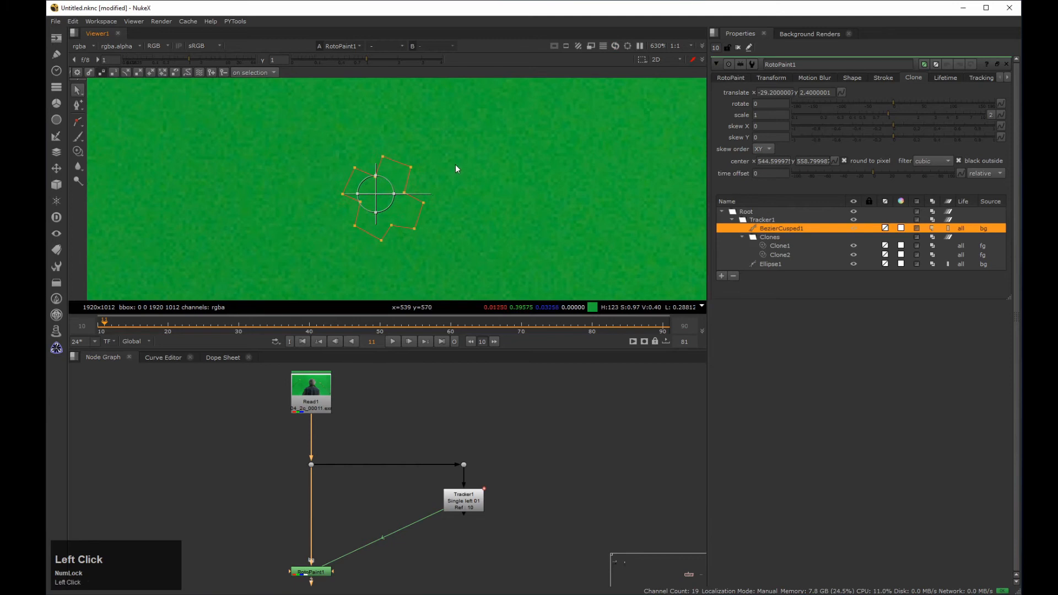
pyautogui.click(732, 78)
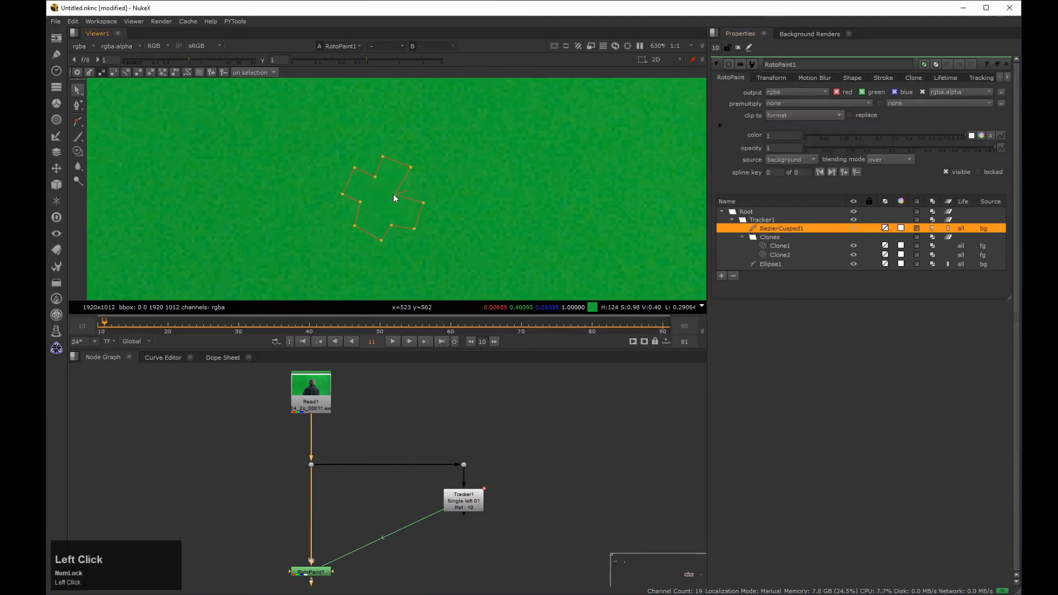
pyautogui.press('q')
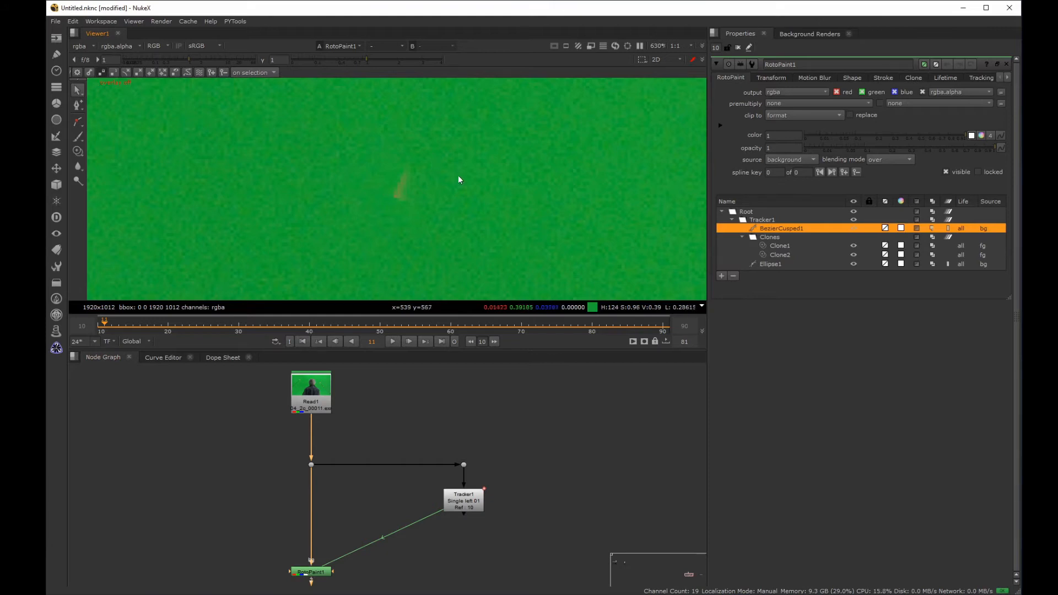
# Step: Try a solid color source on BezierCusped1 with feather 5.5 and falloff 1.86, and restore the background source with default feather values
pyautogui.click(852, 78)
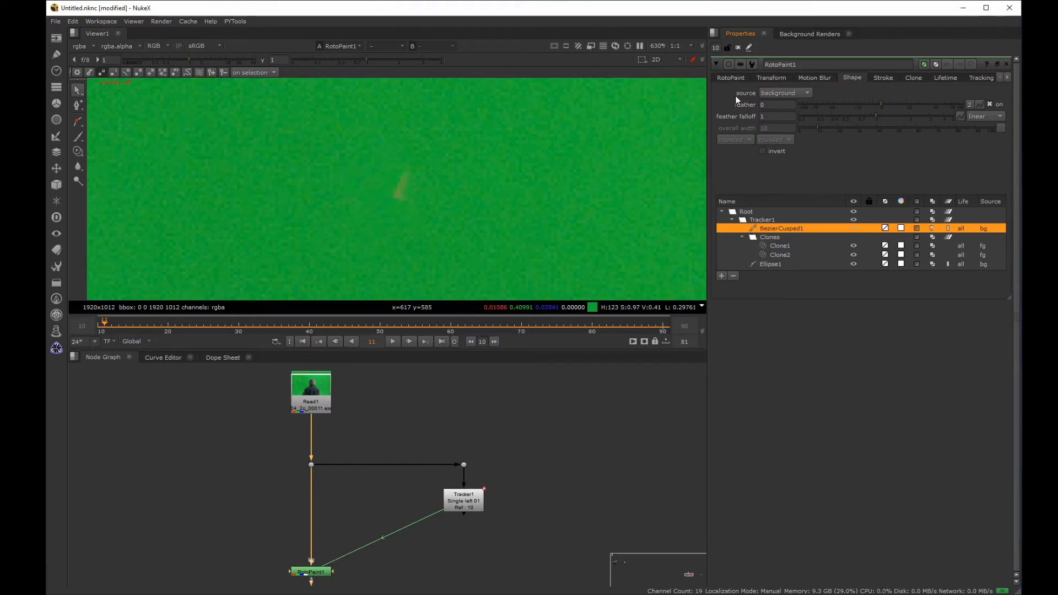
pyautogui.click(780, 92)
pyautogui.moveTo(782, 81); pyautogui.dragTo(783, 72)
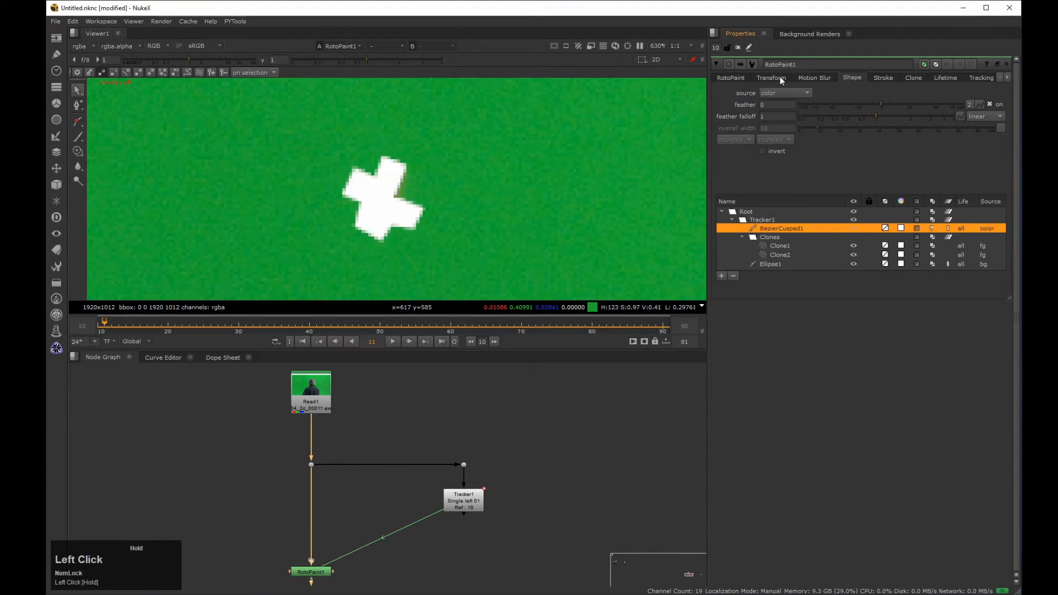
pyautogui.moveTo(893, 101)
pyautogui.mouseDown()
pyautogui.moveTo(904, 102)
pyautogui.moveTo(882, 115)
pyautogui.moveTo(908, 113)
pyautogui.moveTo(867, 114)
pyautogui.moveTo(907, 109)
pyautogui.mouseUp()
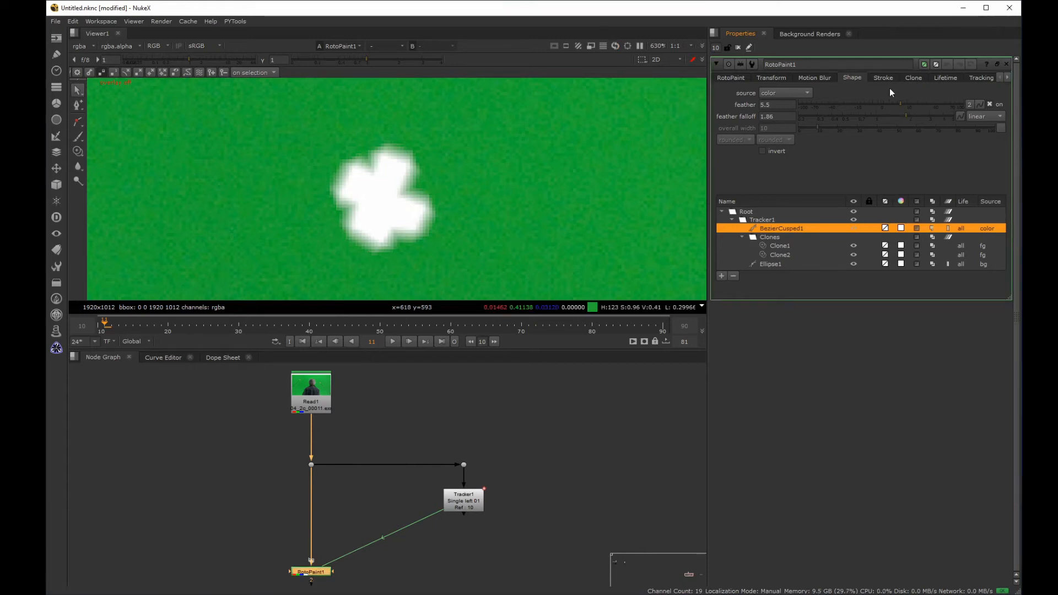
pyautogui.keyDown('ctrl'); pyautogui.click(884, 103); pyautogui.keyUp('ctrl')
pyautogui.keyDown('ctrl'); pyautogui.click(883, 116); pyautogui.keyUp('ctrl')
pyautogui.moveTo(791, 98); pyautogui.dragTo(789, 117)
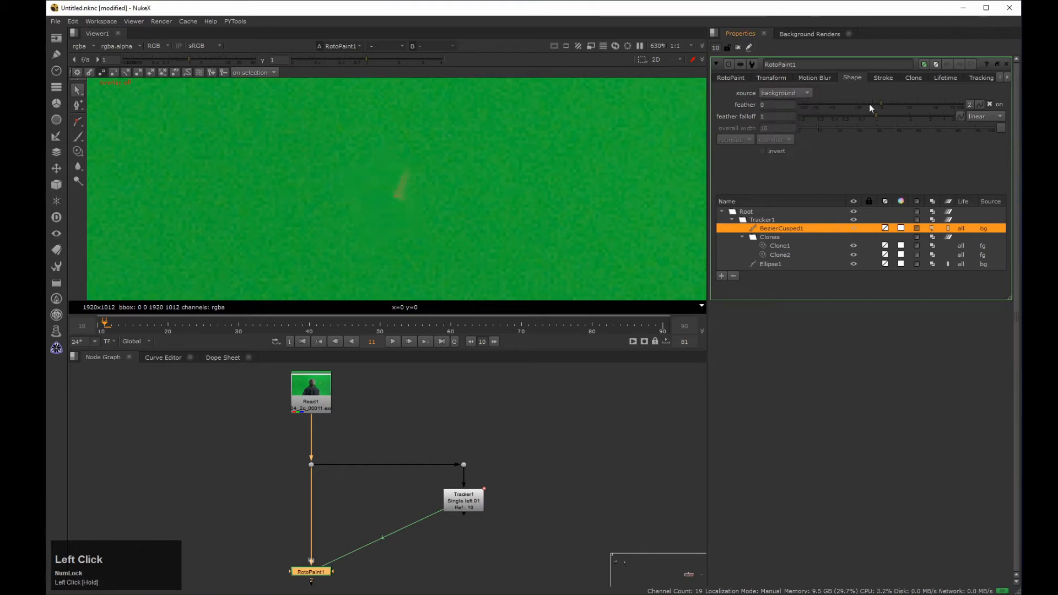
# Step: Soften BezierCusped1's edge with feather 11.5 and feather falloff 1.64, and play back the shot
pyautogui.moveTo(883, 102); pyautogui.dragTo(903, 116)
pyautogui.scroll(-5, 493, 208)
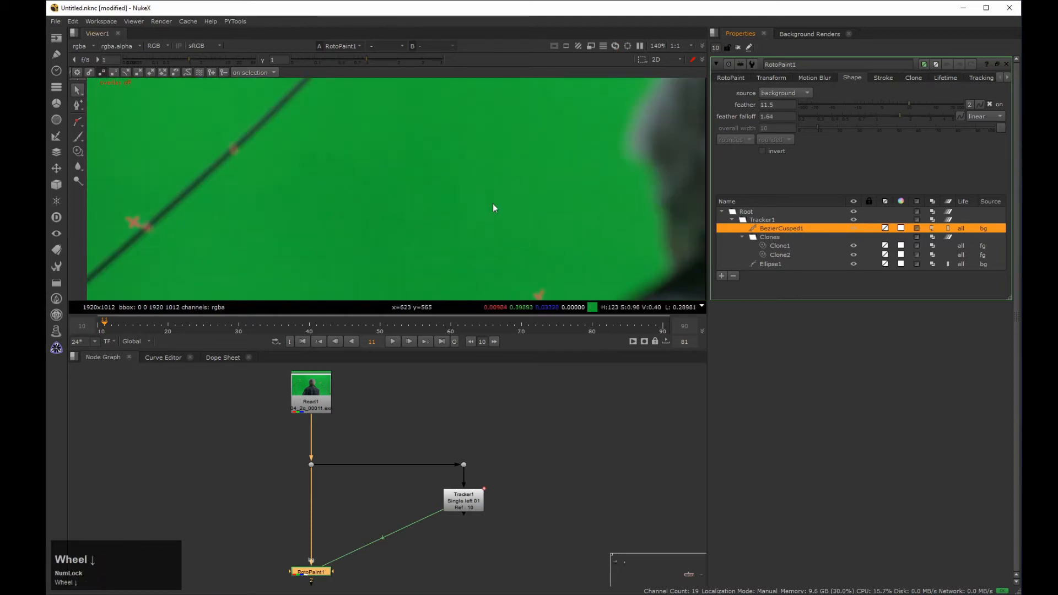
pyautogui.moveTo(493, 208); pyautogui.dragTo(406, 196, button='middle')
pyautogui.click(392, 341)
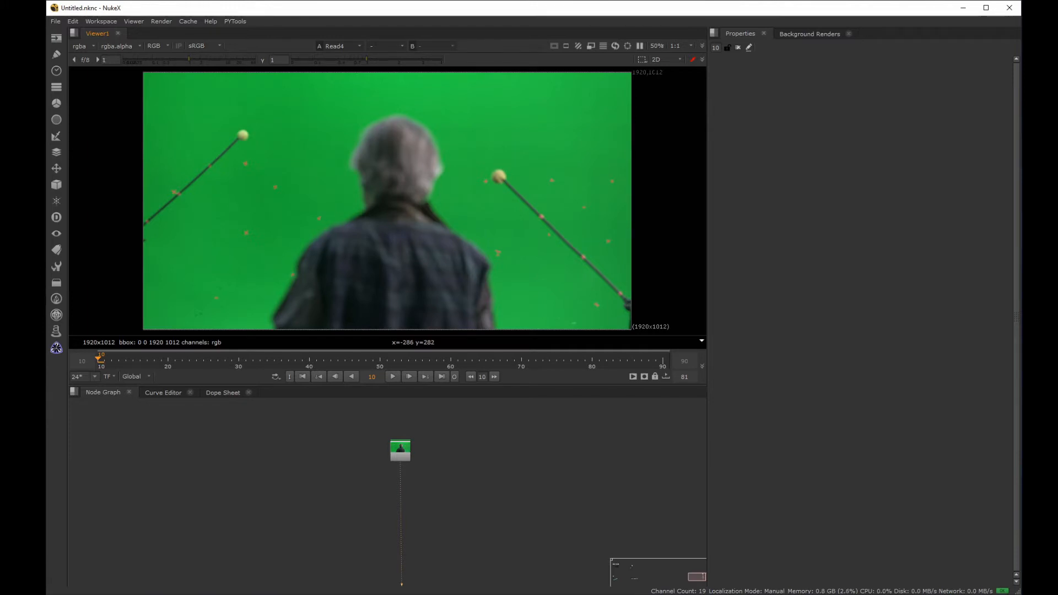
# Step: Examine Read4's red, green and blue channels individually to compare how strongly the tracking markers stand out
pyautogui.press('r')
pyautogui.press('g')
pyautogui.press('b')
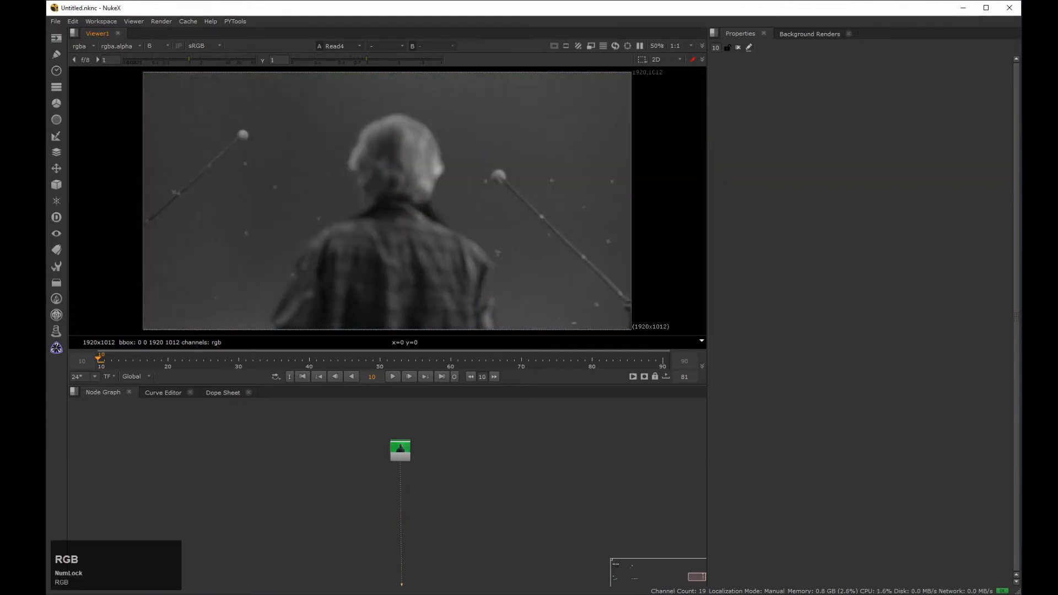
pyautogui.press('b')
pyautogui.press('r')
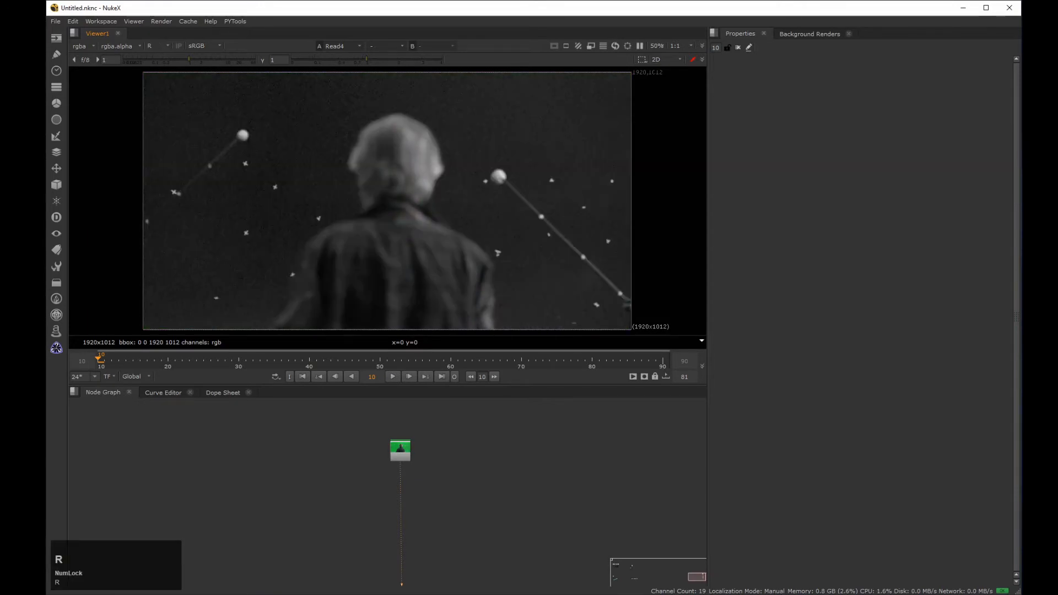
pyautogui.press('g')
pyautogui.press('b')
pyautogui.press('b')
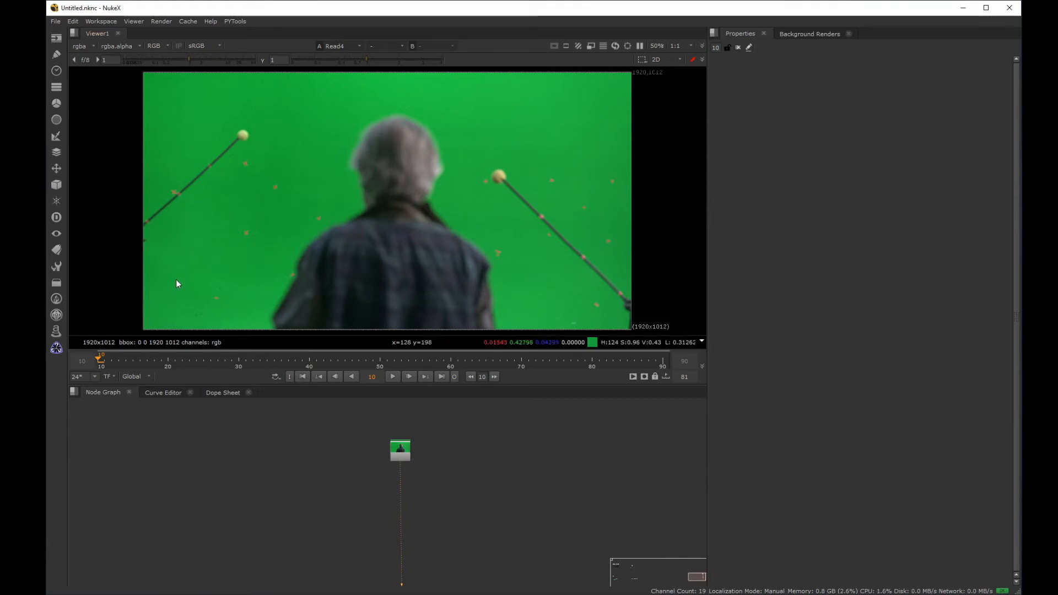
pyautogui.press('r')
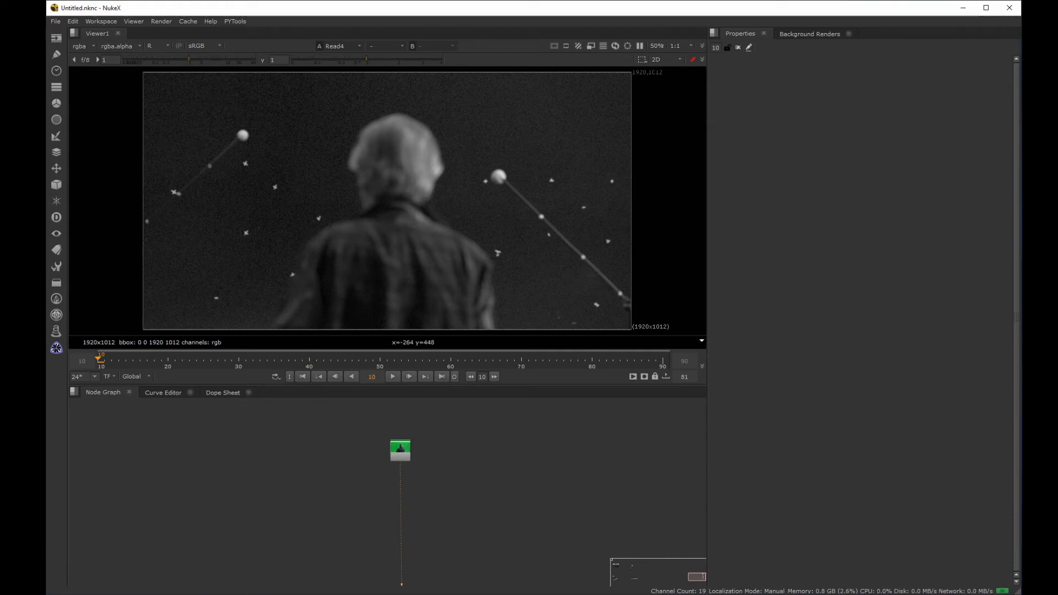
pyautogui.press('r')
# Step: Add a Keyer node below Read4 in the node graph
pyautogui.moveTo(326, 473); pyautogui.dragTo(332, 503, button='middle')
pyautogui.moveTo(273, 528); pyautogui.dragTo(421, 430)
pyautogui.press('Tab')
pyautogui.write('key')
pyautogui.press('Down')
pyautogui.press('Down')
pyautogui.press('Down')
pyautogui.press('Return')
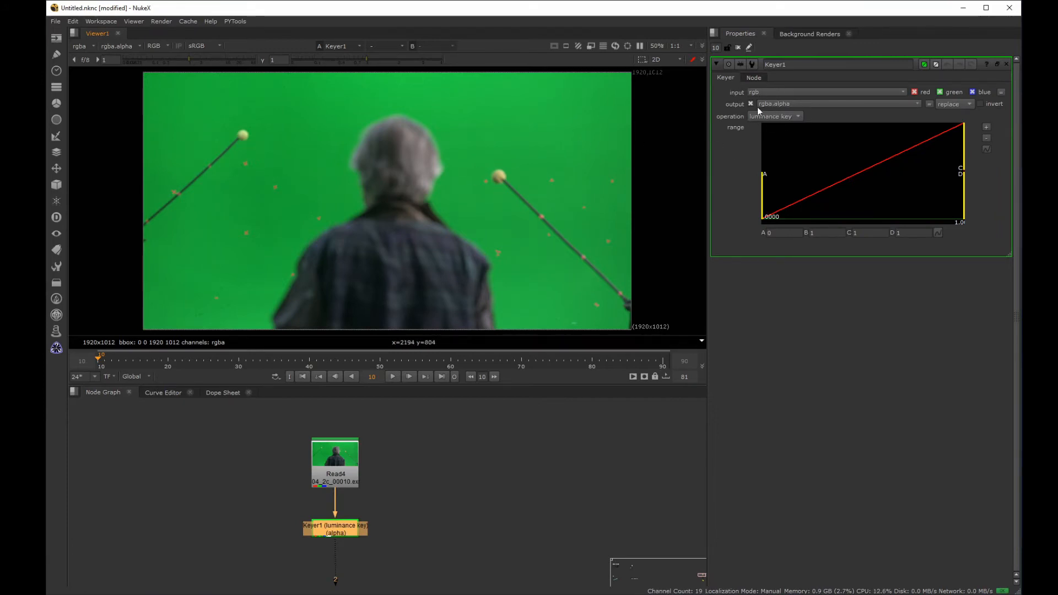
# Step: Display the alpha channel and set Keyer1's operation to red keyer
pyautogui.press('a')
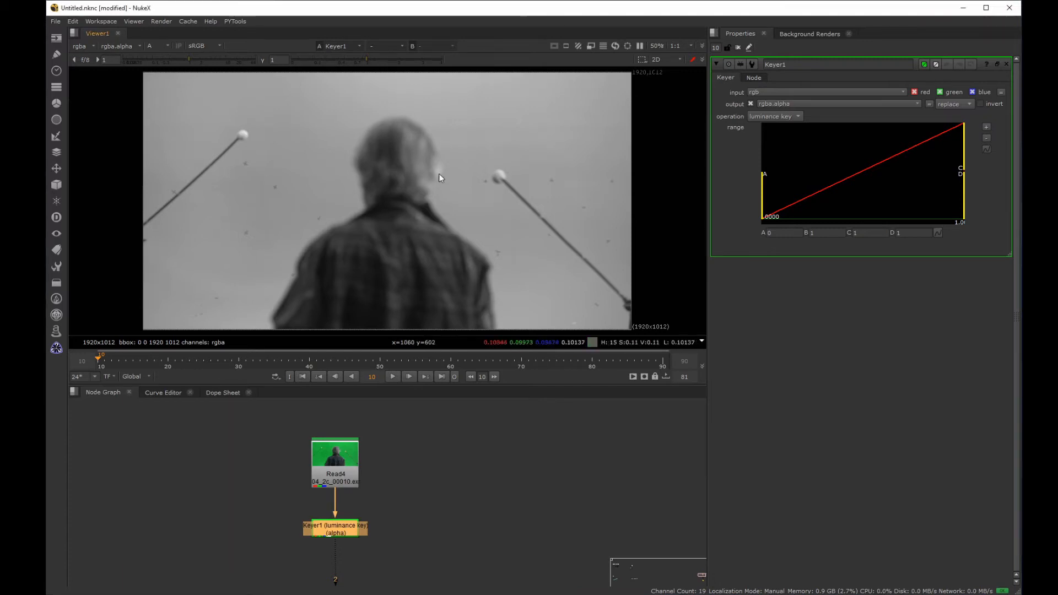
pyautogui.click(776, 117)
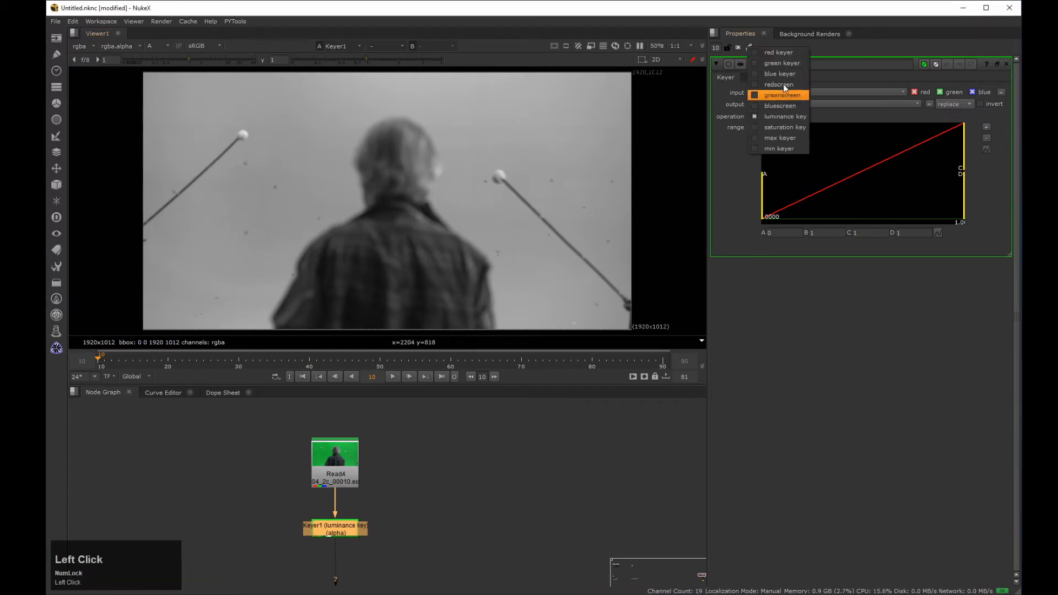
pyautogui.click(782, 51)
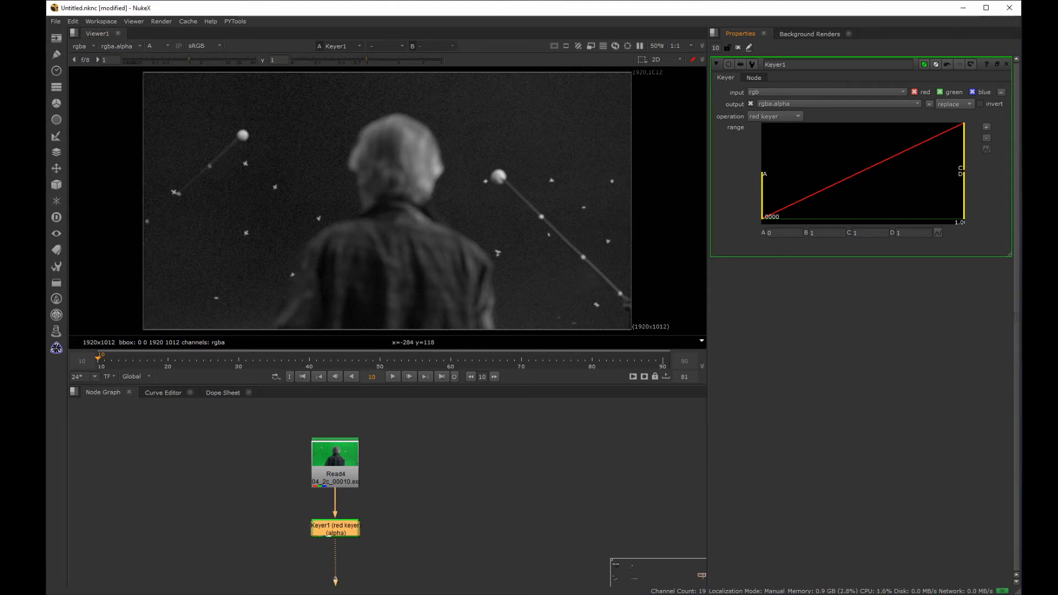
# Step: Tighten Keyer1's range to about A 0.049 and B 0.129 to isolate the tracking markers as white on black
pyautogui.moveTo(765, 182); pyautogui.dragTo(795, 178)
pyautogui.moveTo(964, 160); pyautogui.dragTo(924, 169)
pyautogui.scroll(8, 255, 167)
pyautogui.moveTo(254, 167); pyautogui.dragTo(292, 195, button='middle')
pyautogui.moveTo(793, 177); pyautogui.dragTo(805, 177)
pyautogui.click(403, 59)
pyautogui.moveTo(926, 169); pyautogui.dragTo(866, 168)
pyautogui.click(328, 59)
pyautogui.click(263, 60)
pyautogui.moveTo(805, 182); pyautogui.dragTo(836, 168)
pyautogui.middleClick(297, 162)
pyautogui.scroll(3, 355, 188)
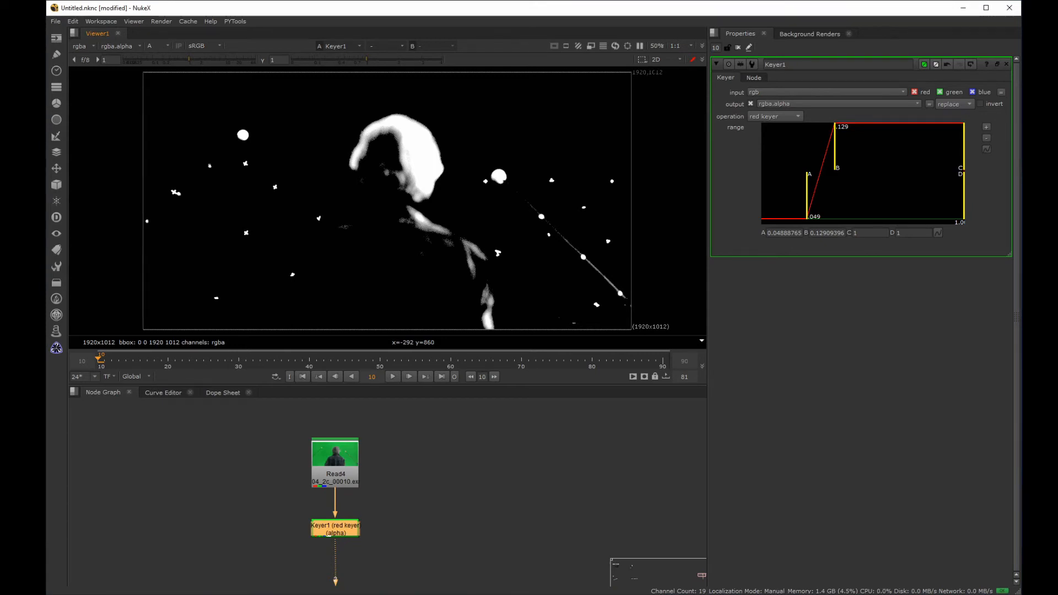
# Step: Play back the shot and check Roto1's tracked head and body mask in both the image and the alpha
pyautogui.press('a')
pyautogui.click(393, 377)
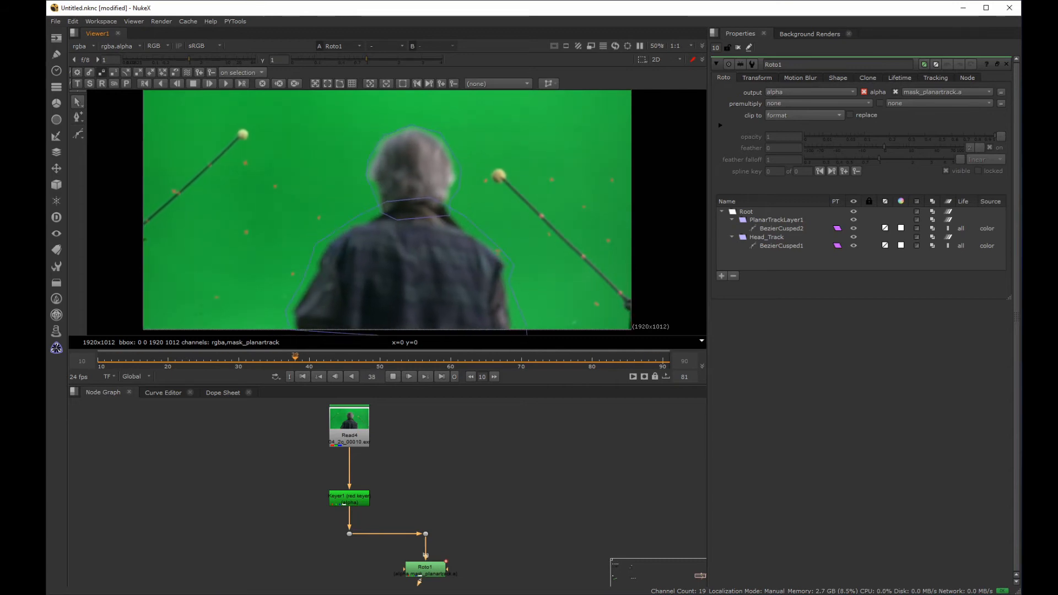
pyautogui.click(393, 377)
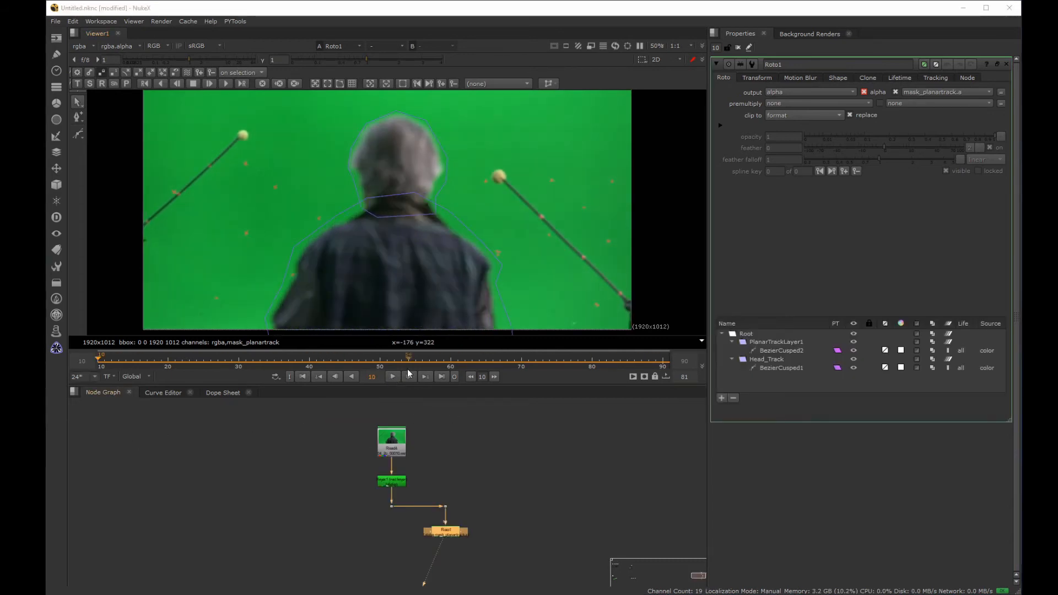
pyautogui.click(395, 376)
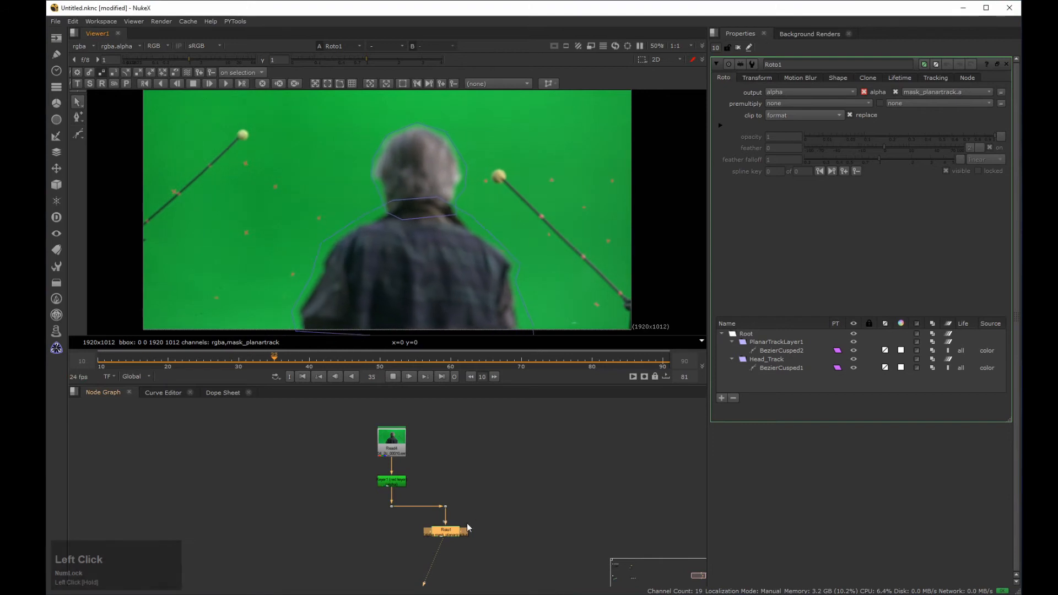
pyautogui.press('a')
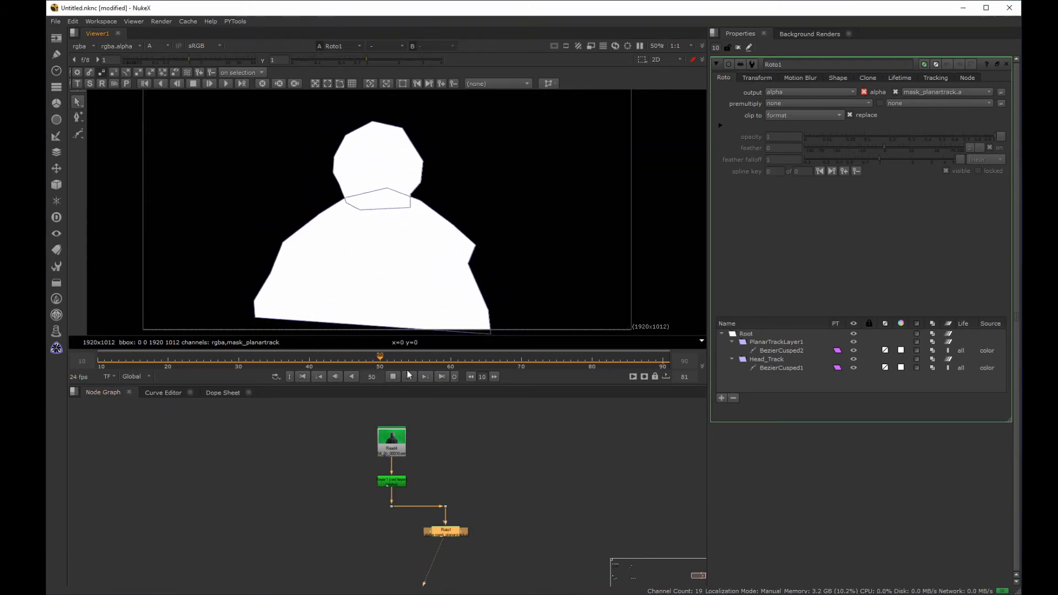
pyautogui.click(395, 379)
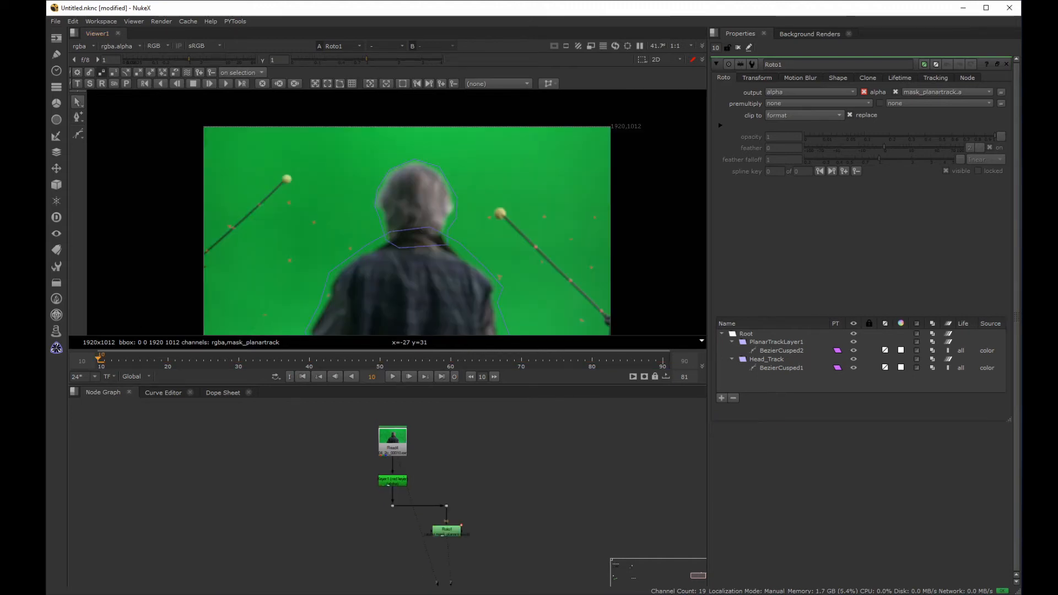
# Step: Rename Roto1's PlanarTrackLayer1 layer to Body_Track
pyautogui.click(790, 342)
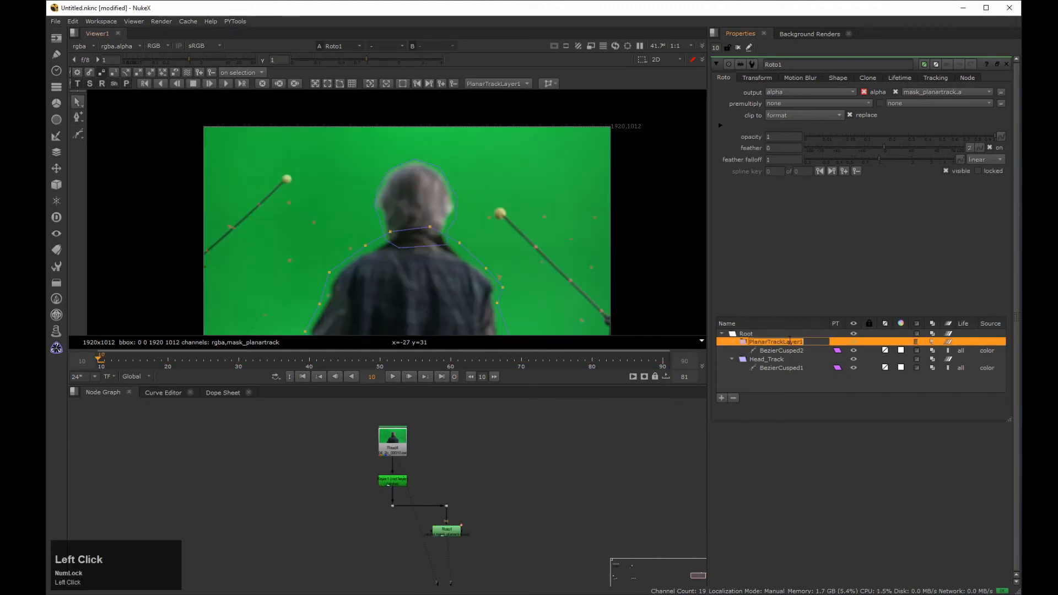
pyautogui.write('Body_Track')
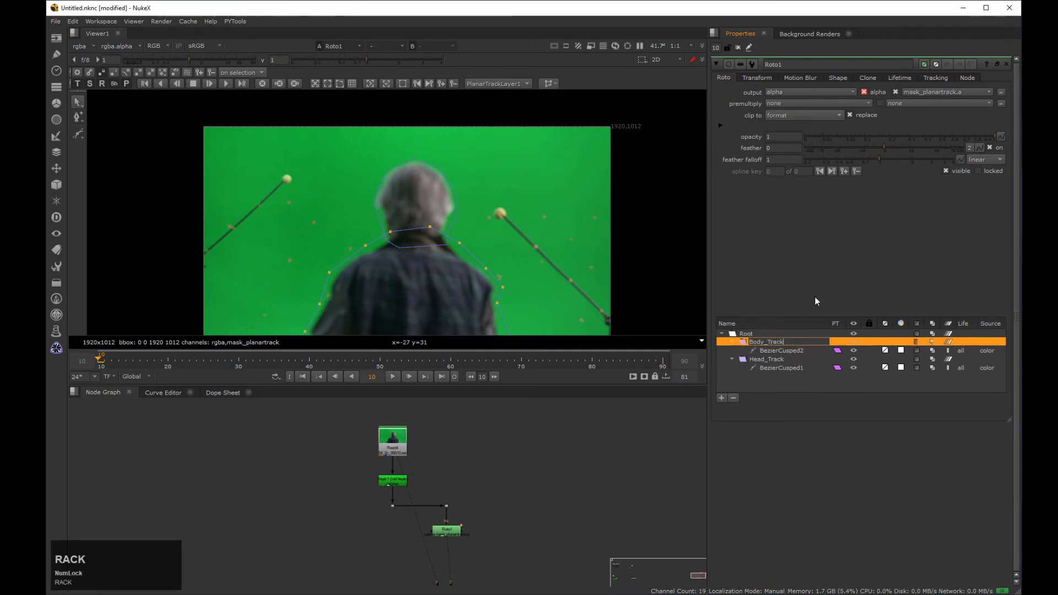
pyautogui.press('Return')
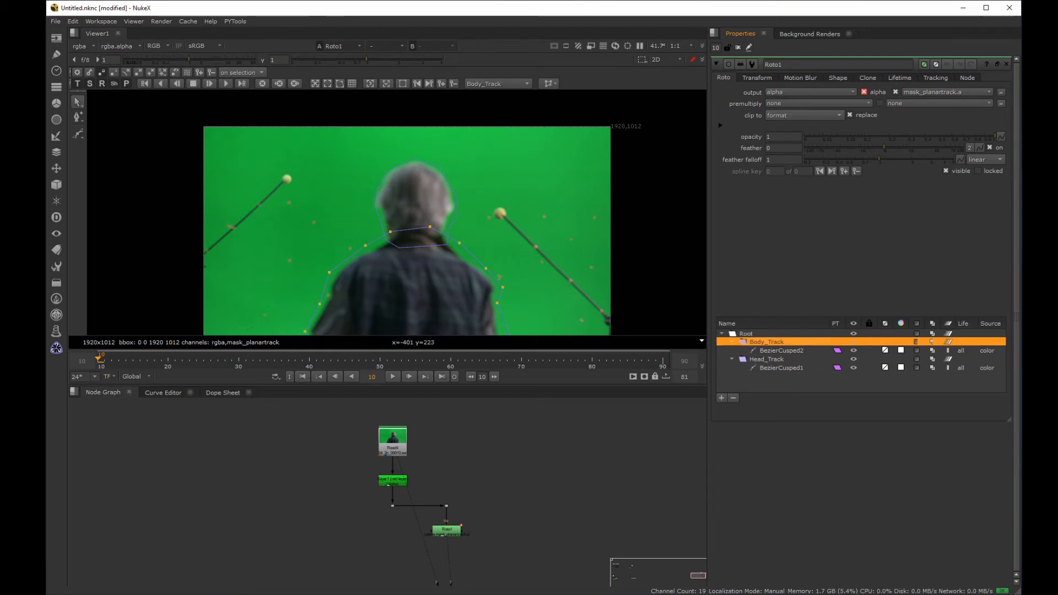
# Step: Inspect the Body_Track layer's tracking data and create a linked CornerPin2D (relative) node from it
pyautogui.click(757, 78)
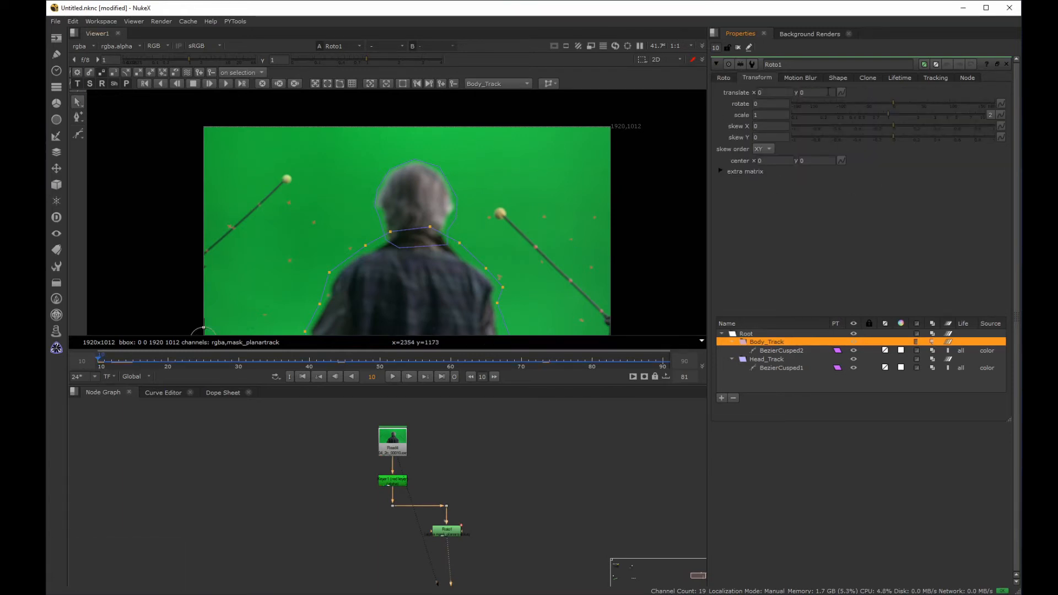
pyautogui.click(782, 351)
pyautogui.moveTo(169, 363); pyautogui.dragTo(100, 351)
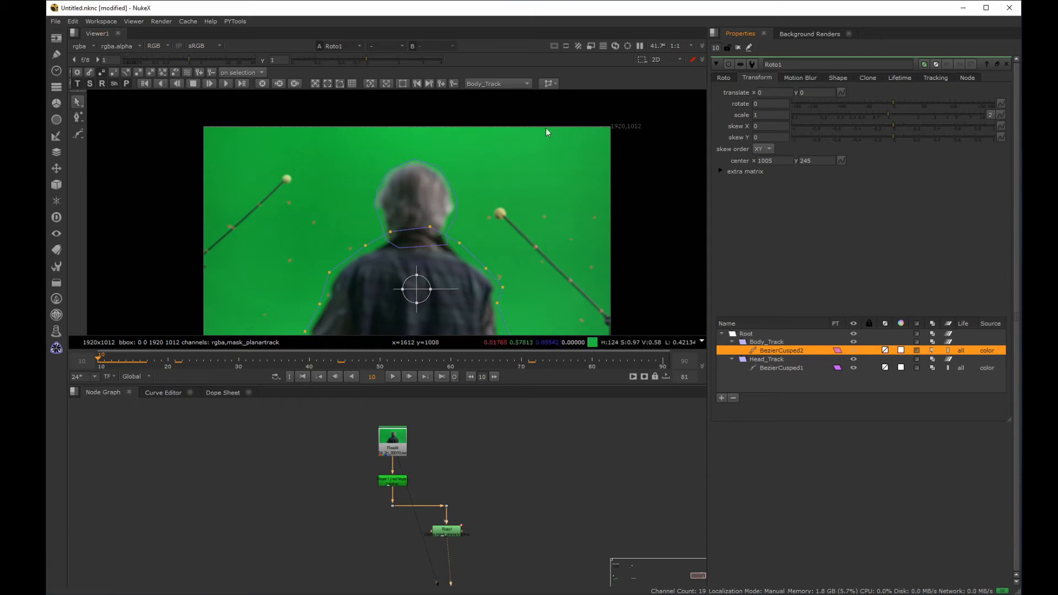
pyautogui.click(944, 78)
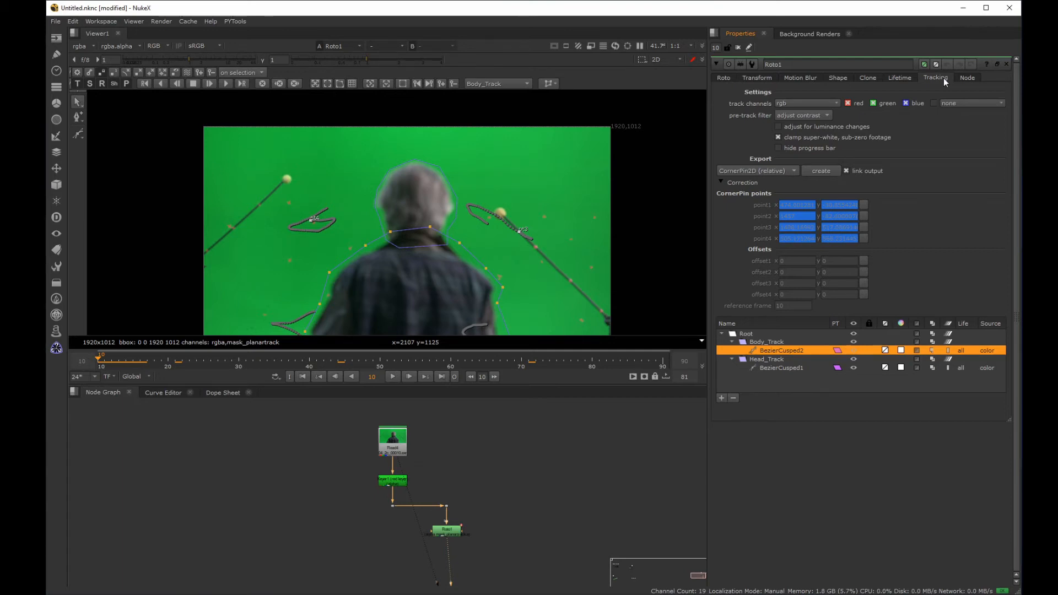
pyautogui.click(764, 342)
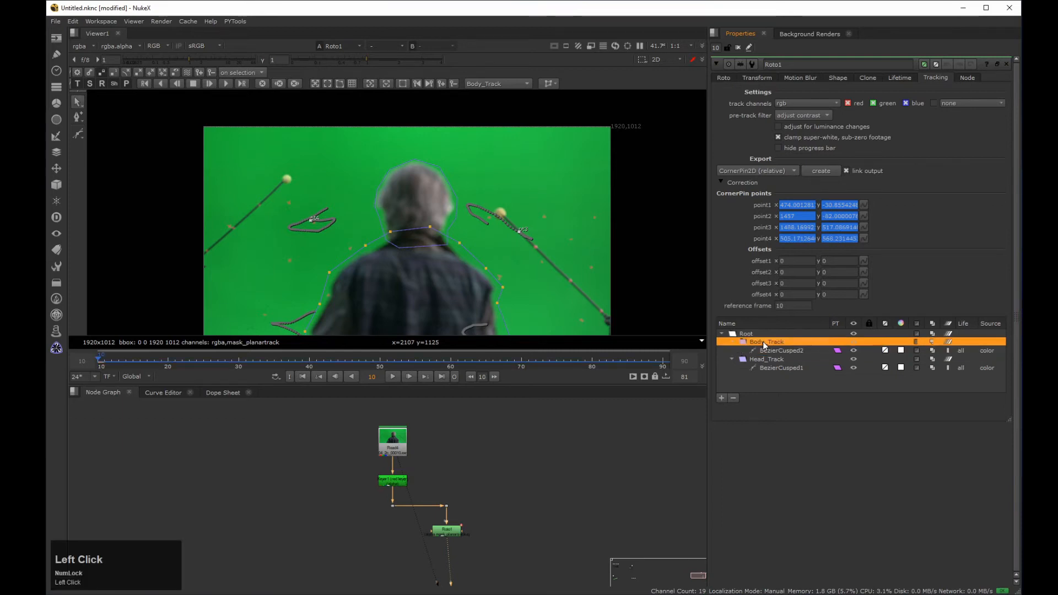
pyautogui.click(114, 360)
pyautogui.moveTo(114, 360); pyautogui.dragTo(90, 369)
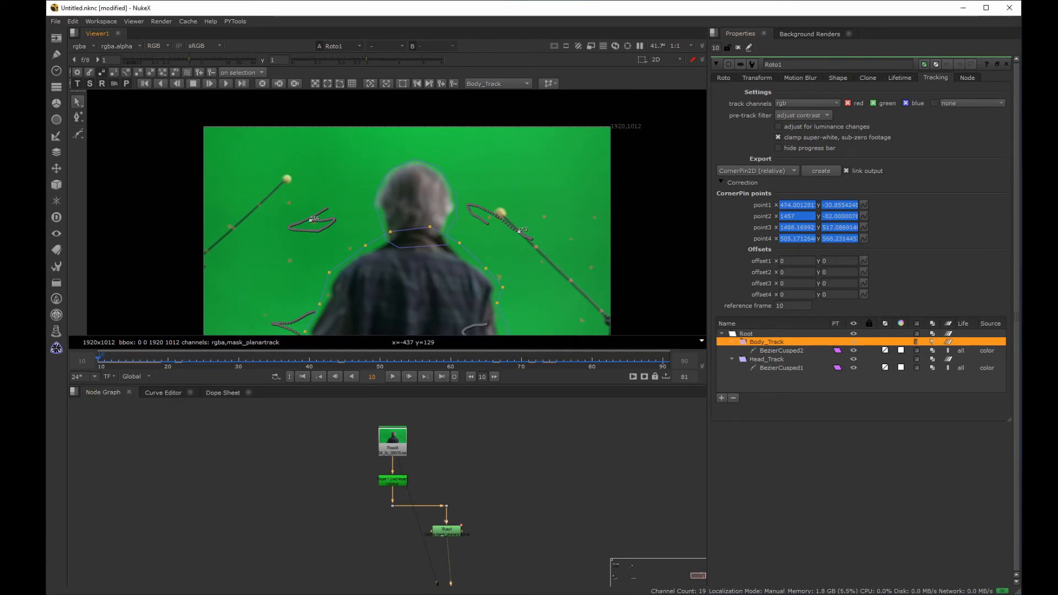
pyautogui.click(821, 172)
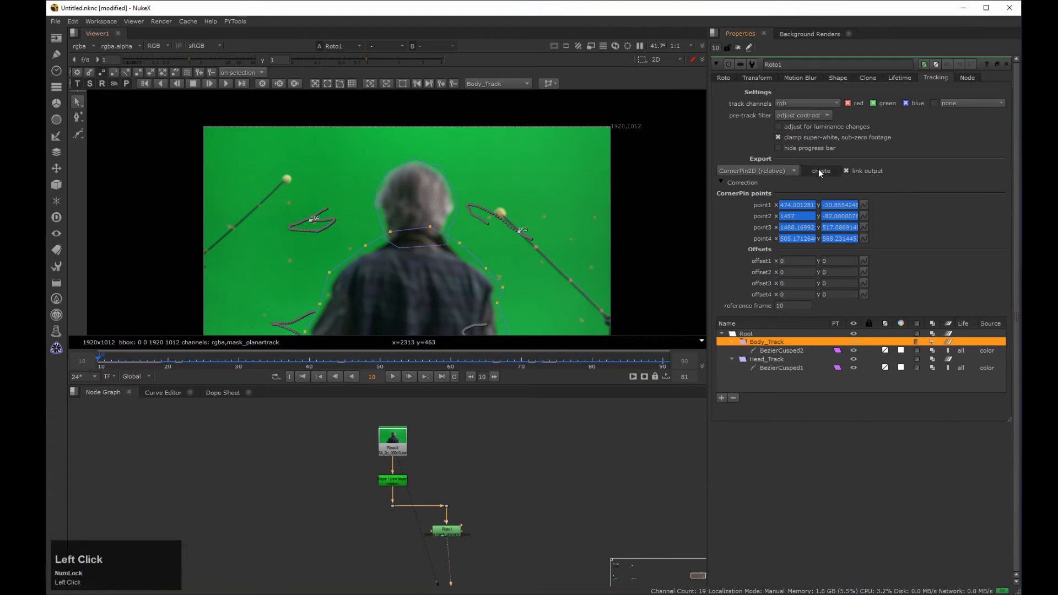
pyautogui.click(523, 561)
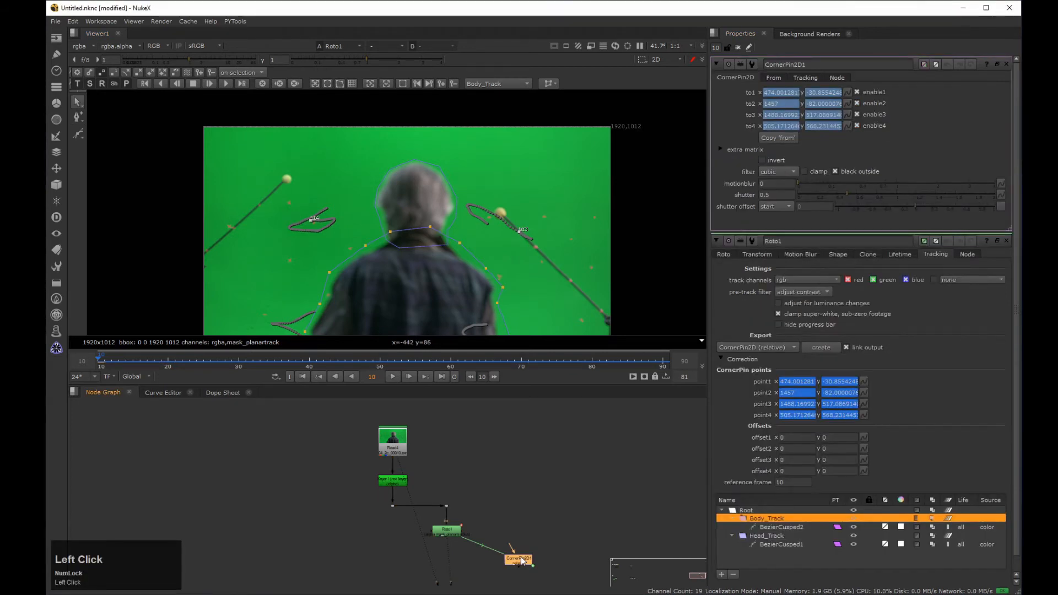
# Step: Add a separate Roto node and expand the extra matrix on both it and CornerPin2D1
pyautogui.click(778, 78)
pyautogui.click(805, 78)
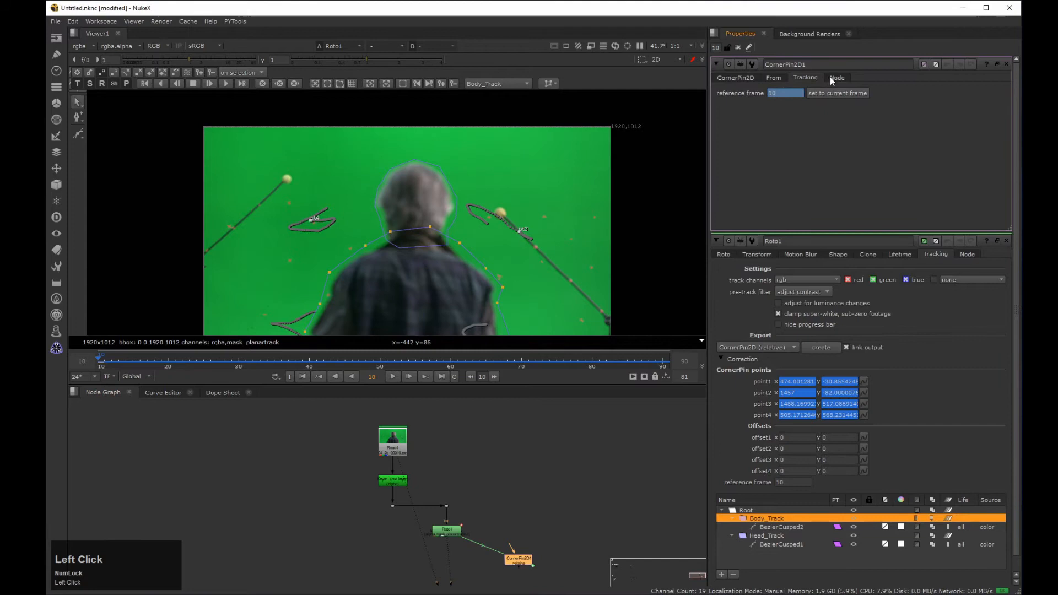
pyautogui.click(774, 78)
pyautogui.click(747, 78)
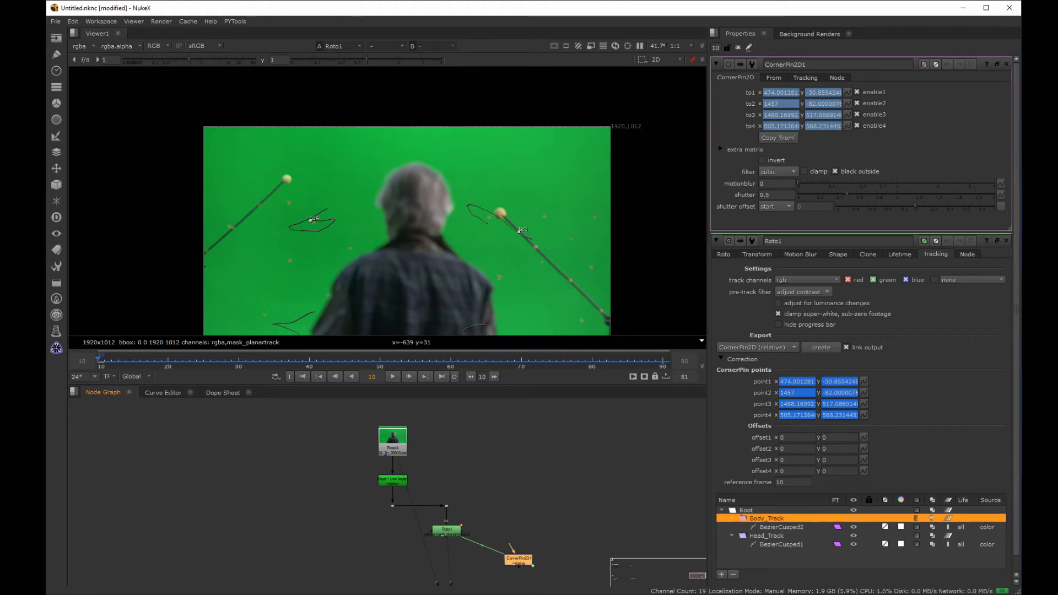
pyautogui.click(252, 479)
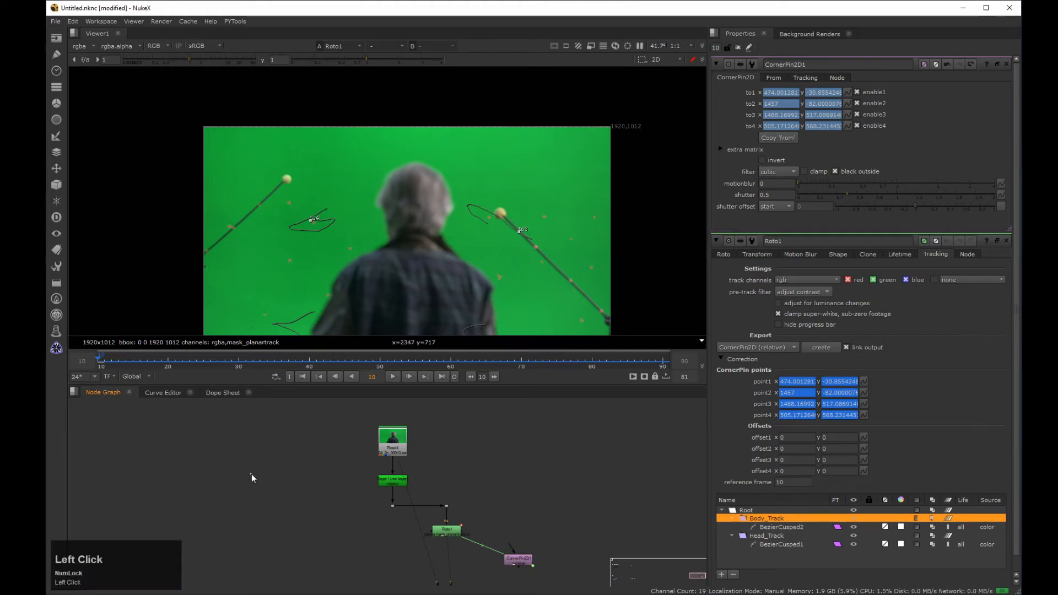
pyautogui.press('o')
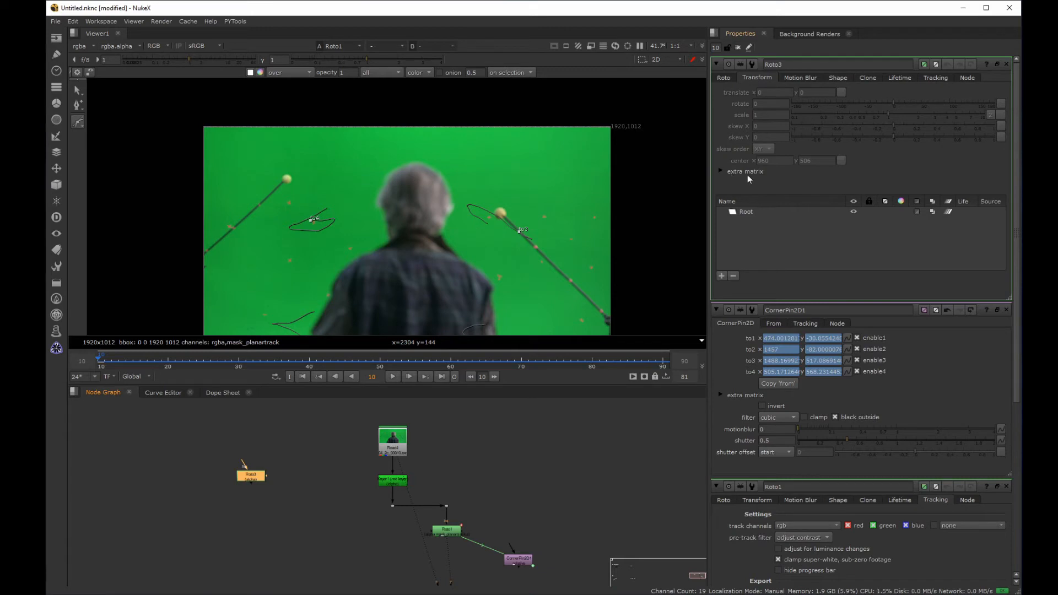
pyautogui.click(720, 171)
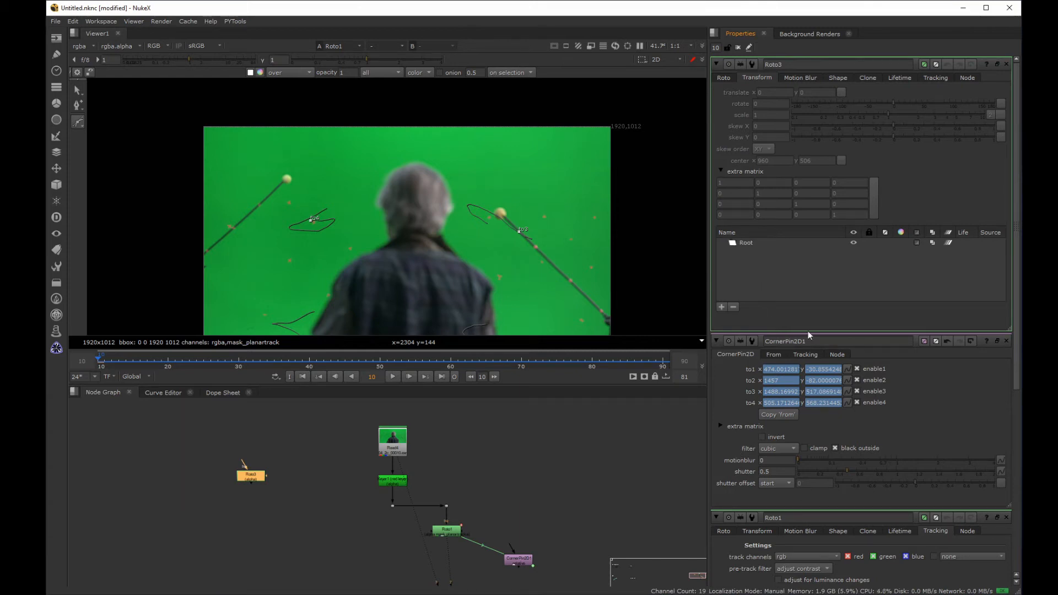
pyautogui.click(722, 426)
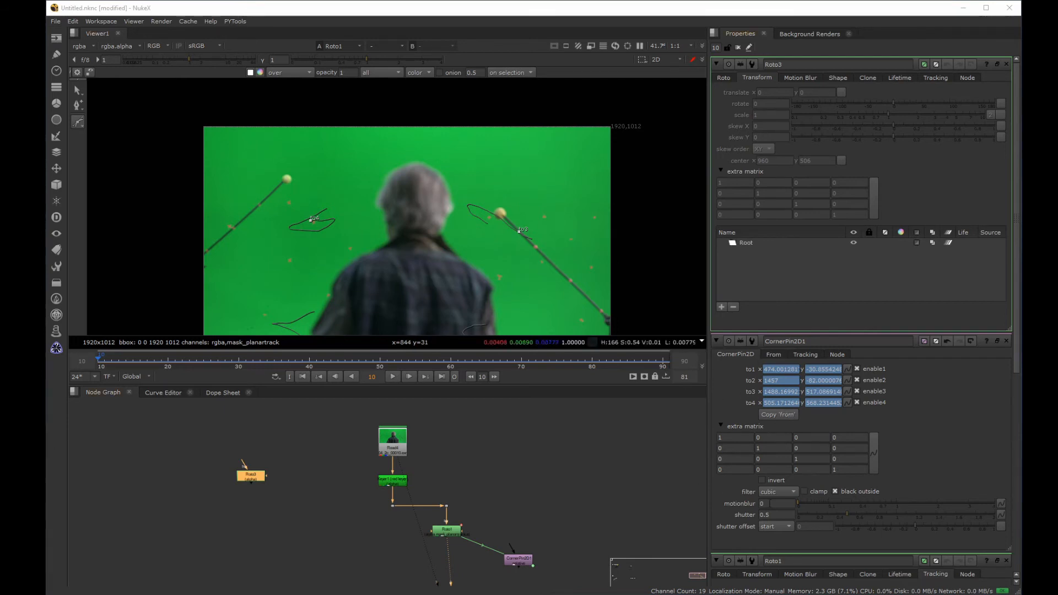
pyautogui.moveTo(167, 361); pyautogui.dragTo(101, 375)
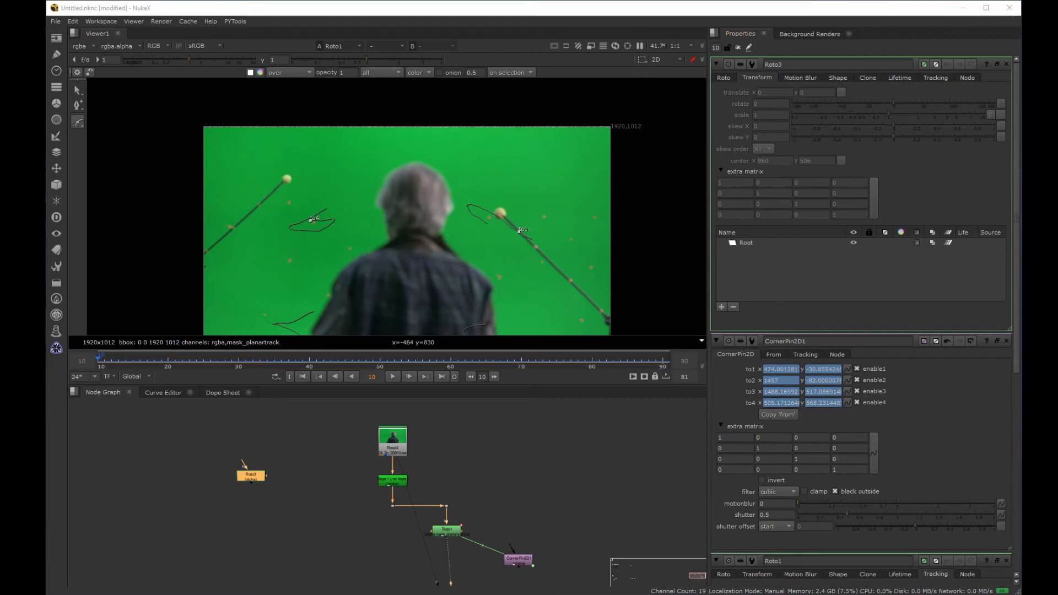
pyautogui.moveTo(46, 234); pyautogui.dragTo(524, 2)
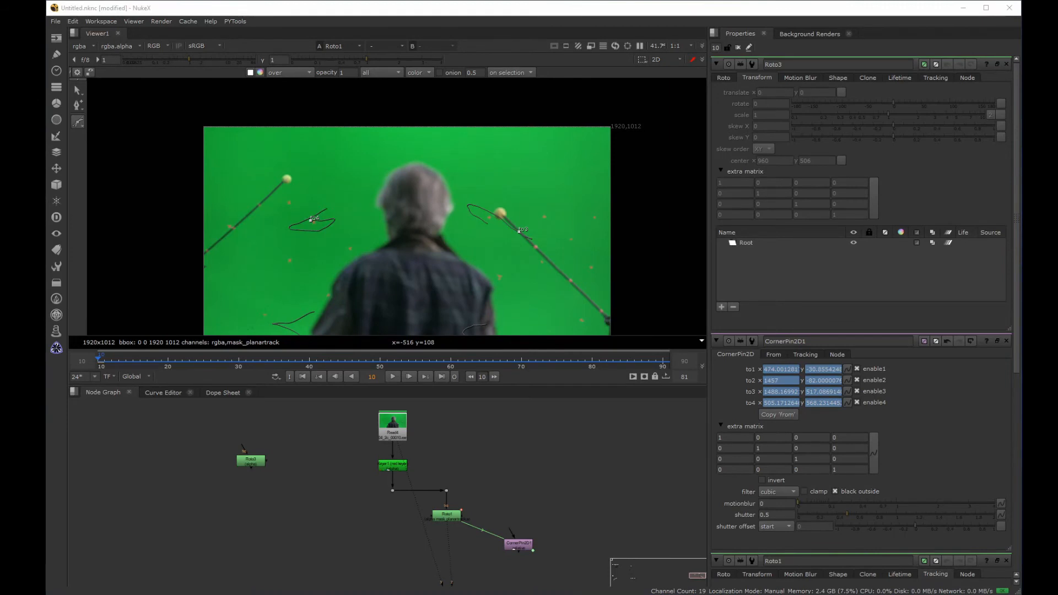
# Step: Convert CornerPin2D1's body track into a corner pin with an animated extra matrix over frames 10-90
pyautogui.click(519, 544)
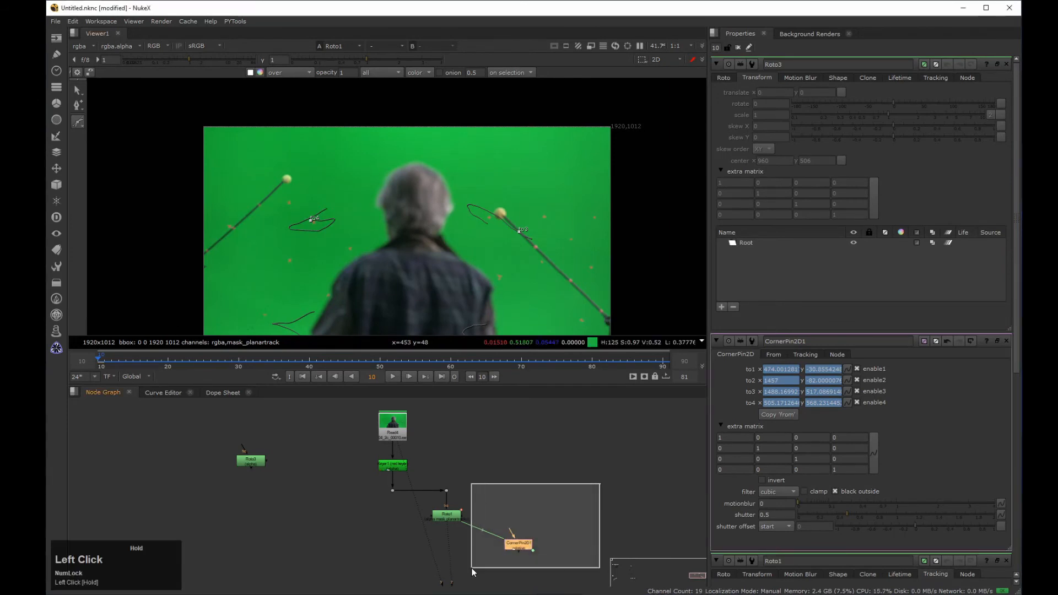
pyautogui.click(245, 21)
pyautogui.click(403, 55)
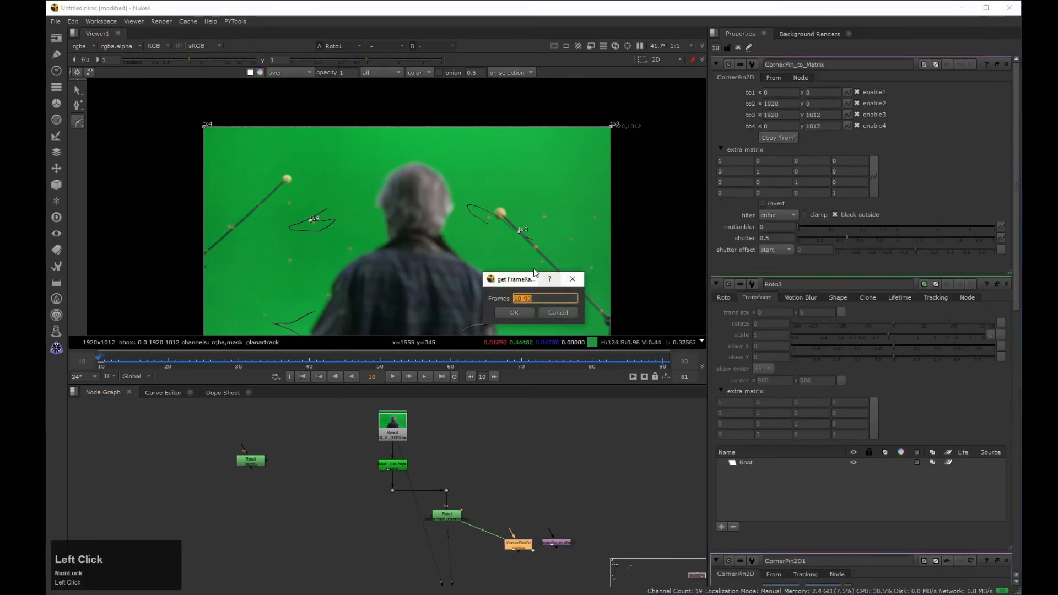
pyautogui.moveTo(525, 275); pyautogui.dragTo(481, 267)
pyautogui.click(460, 300)
pyautogui.click(462, 300)
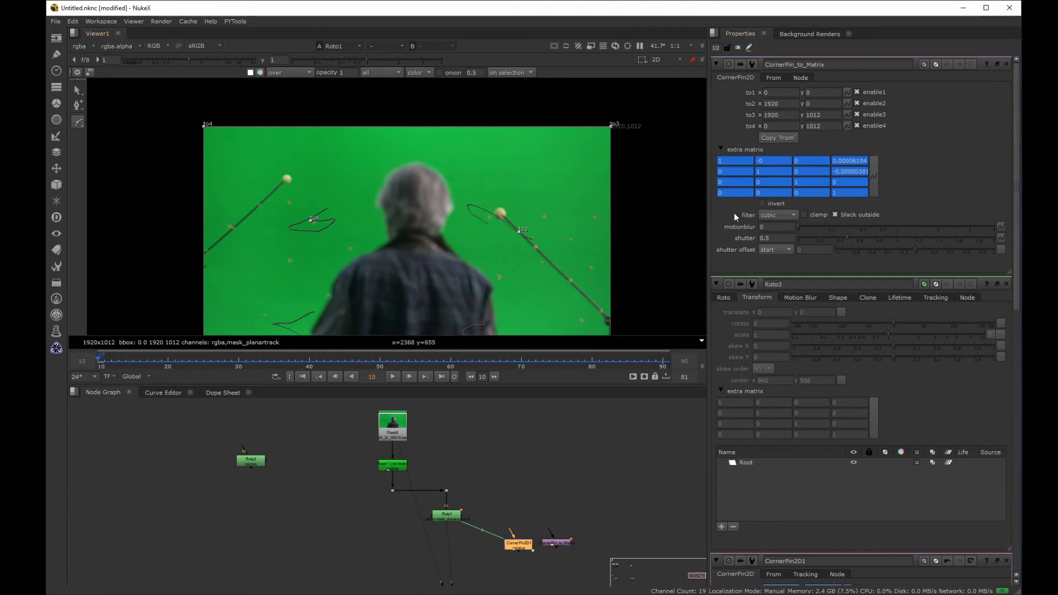
# Step: Copy the extra matrix animation from CornerPin_to_Matrix and clear the open node properties
pyautogui.click(739, 50)
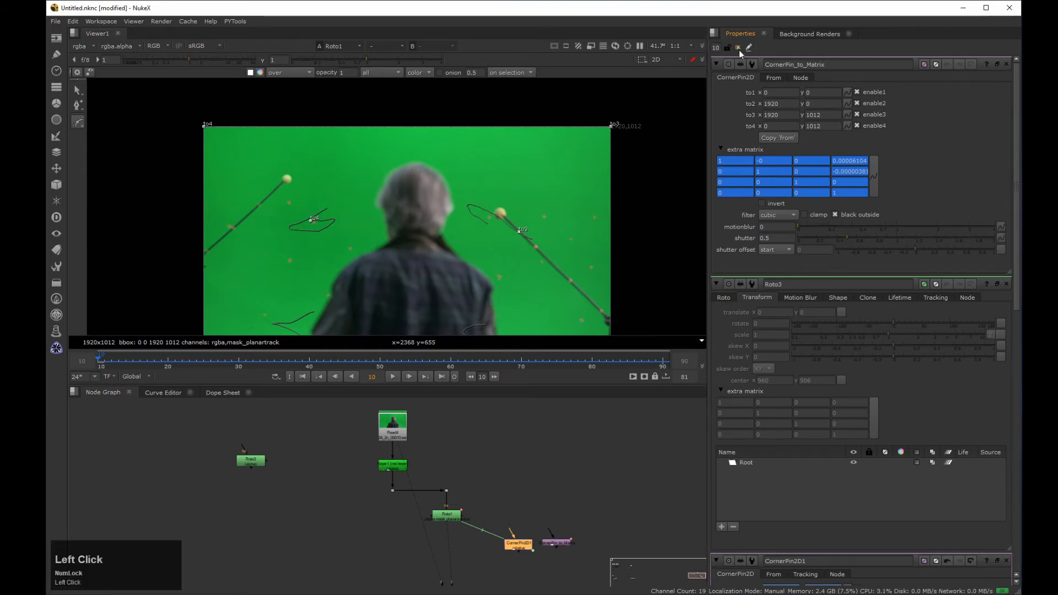
pyautogui.doubleClick(521, 547)
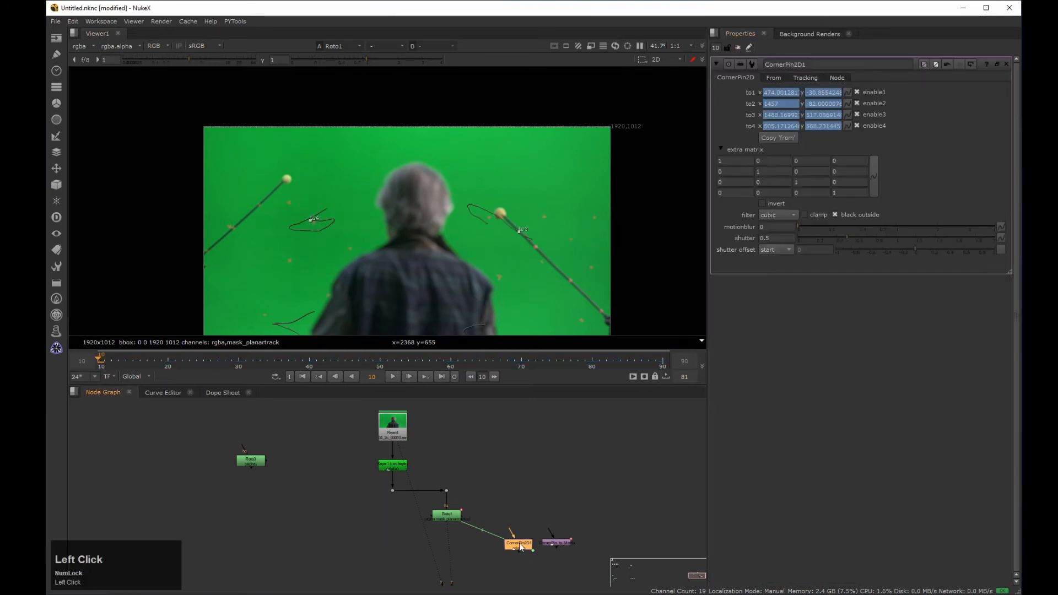
pyautogui.keyDown('ctrl'); pyautogui.doubleClick(557, 543); pyautogui.keyUp('ctrl')
pyautogui.moveTo(430, 373); pyautogui.dragTo(601, 58)
pyautogui.moveTo(107, 367); pyautogui.dragTo(86, 350)
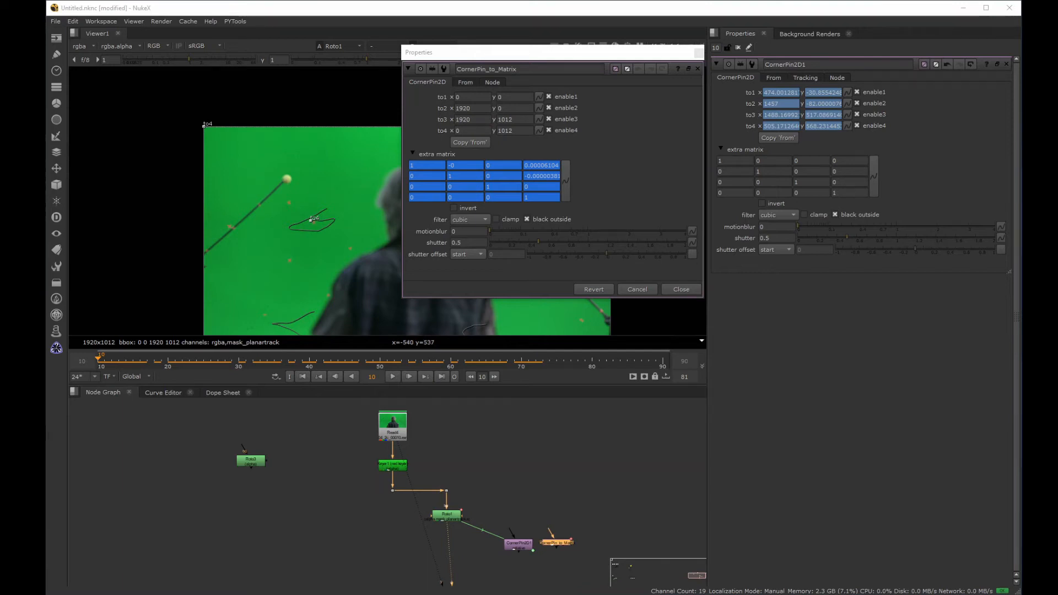
pyautogui.click(566, 181)
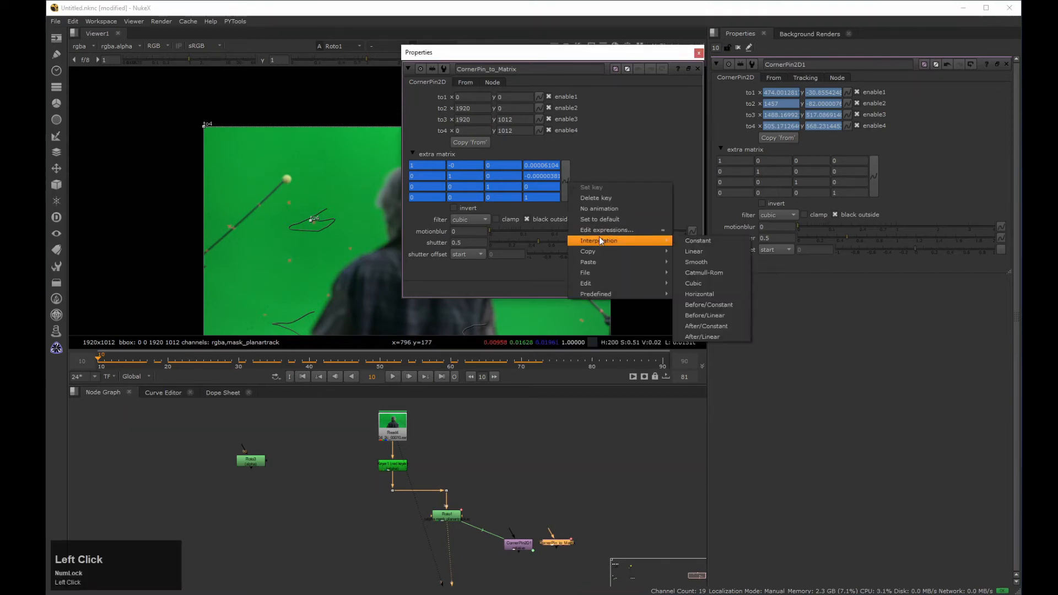
pyautogui.moveTo(598, 250)
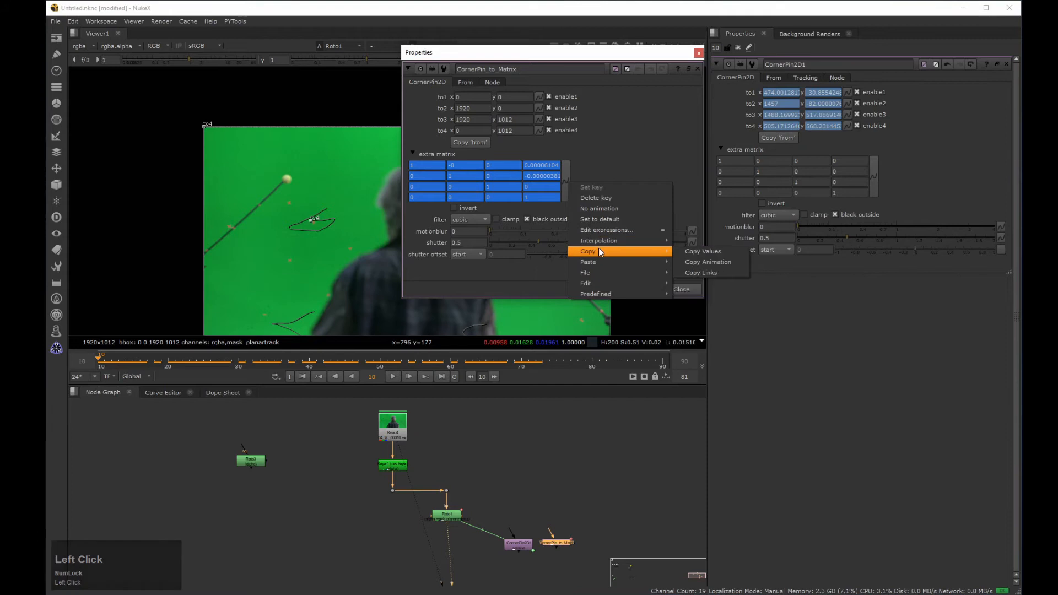
pyautogui.click(726, 262)
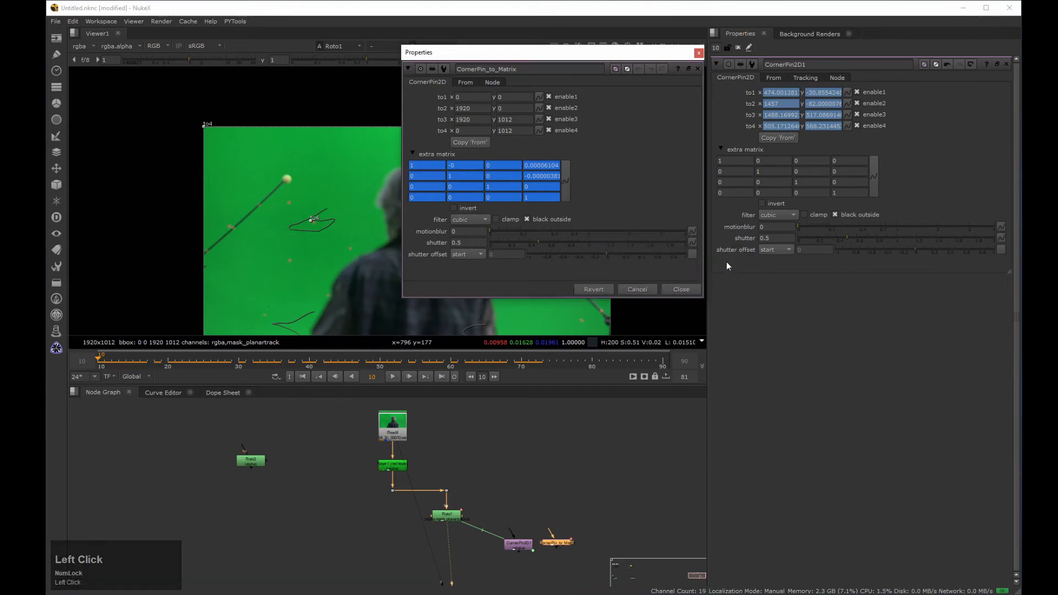
pyautogui.click(699, 53)
pyautogui.click(738, 48)
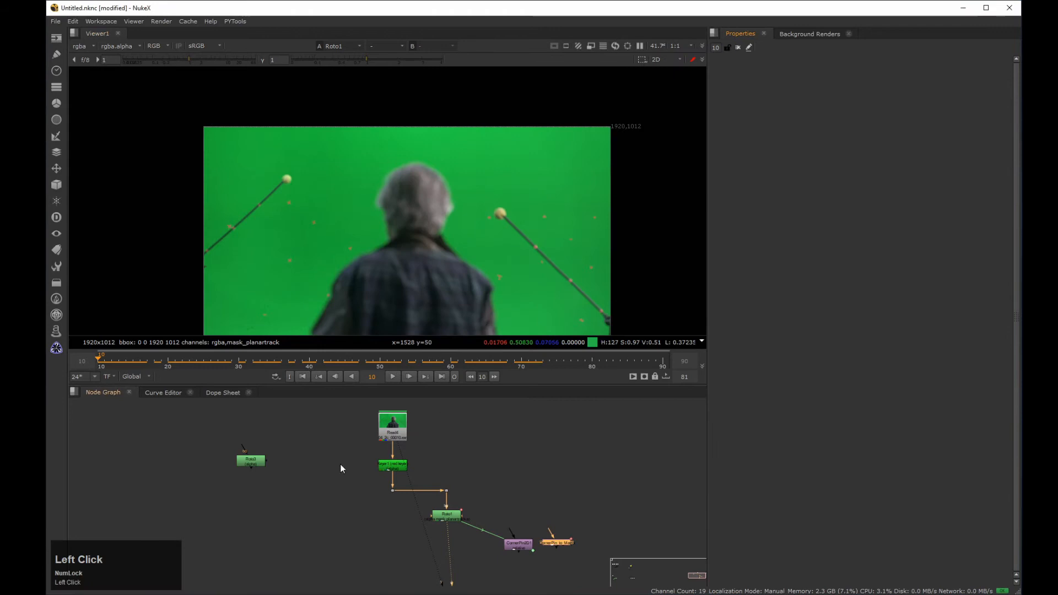
# Step: Add a layer under Roto3's Root and paste the copied matrix animation into the layer's extra matrix
pyautogui.doubleClick(253, 462)
pyautogui.click(747, 244)
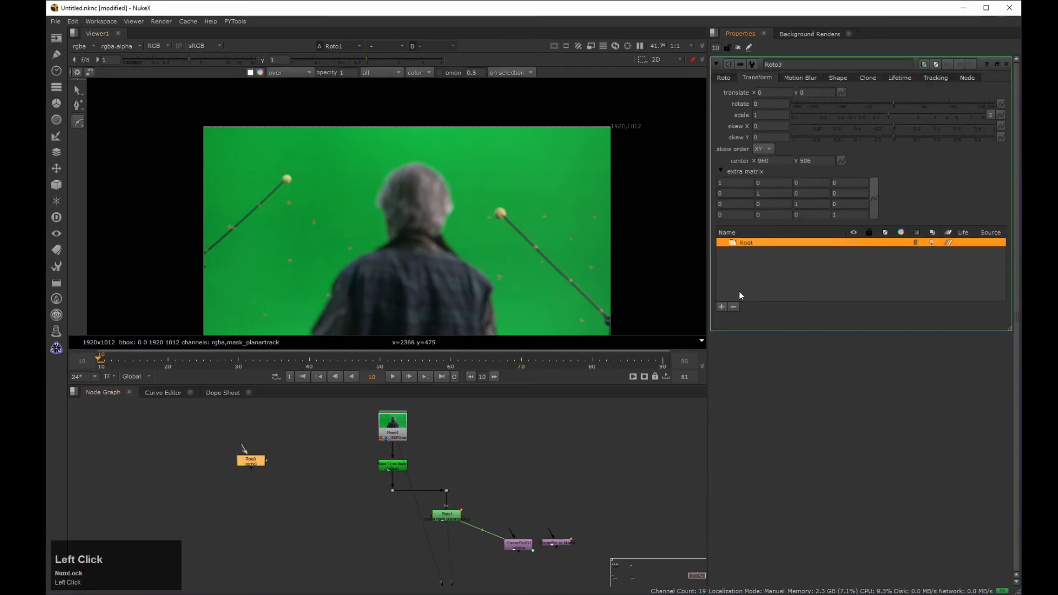
pyautogui.click(722, 308)
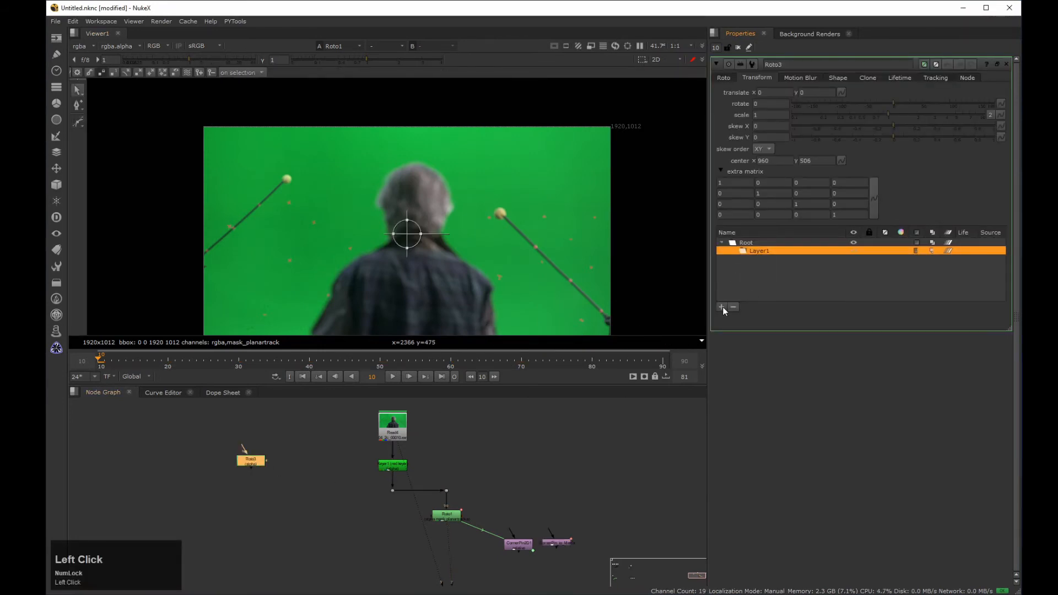
pyautogui.click(877, 195)
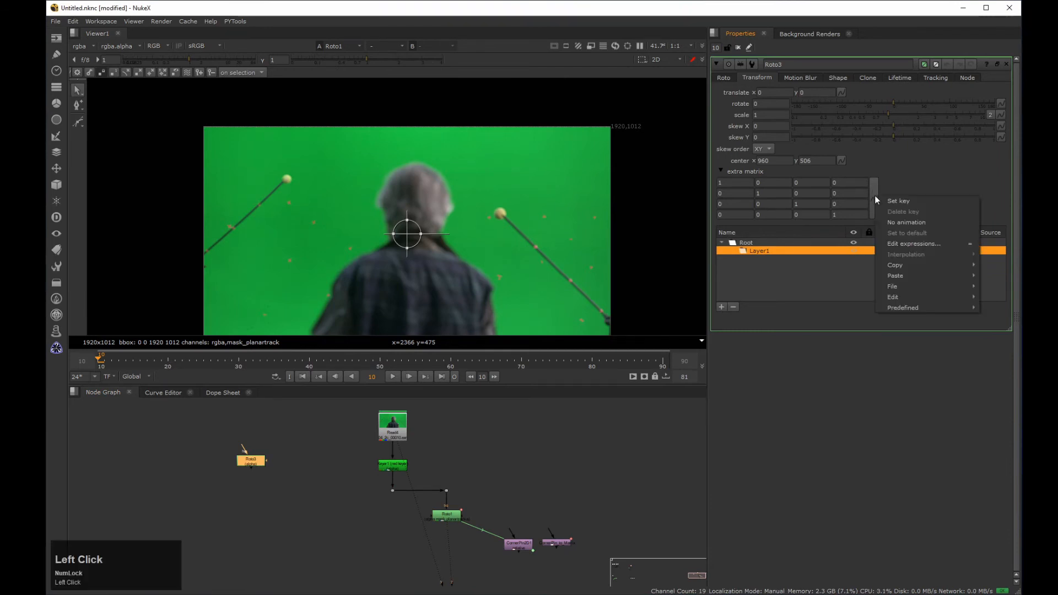
pyautogui.moveTo(904, 275)
pyautogui.click(846, 275)
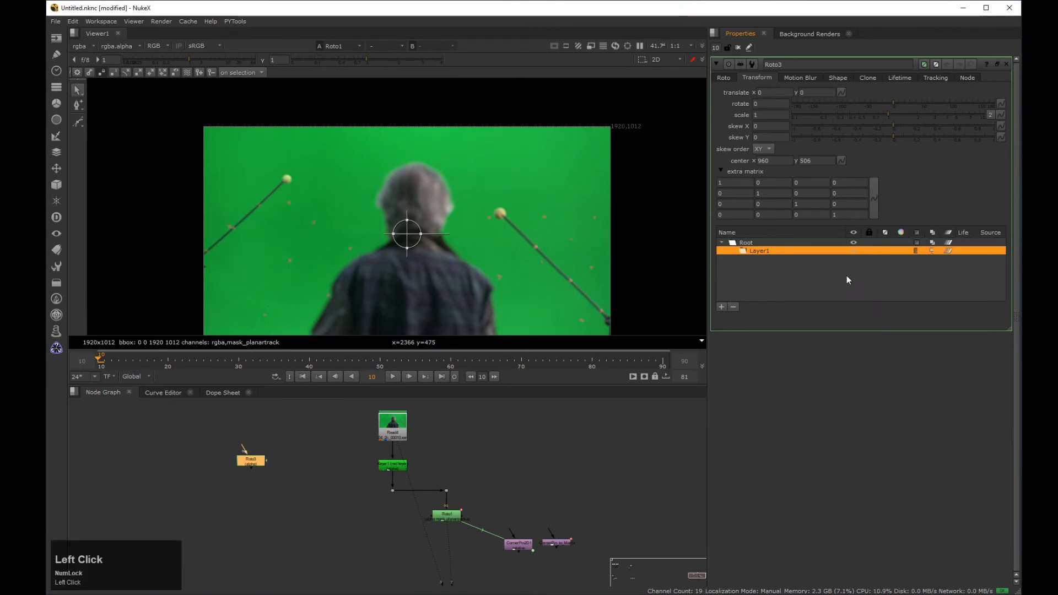
# Step: Rename Roto3's new layer to Body_track and connect Roto3 to the plate on its own branch
pyautogui.click(769, 251)
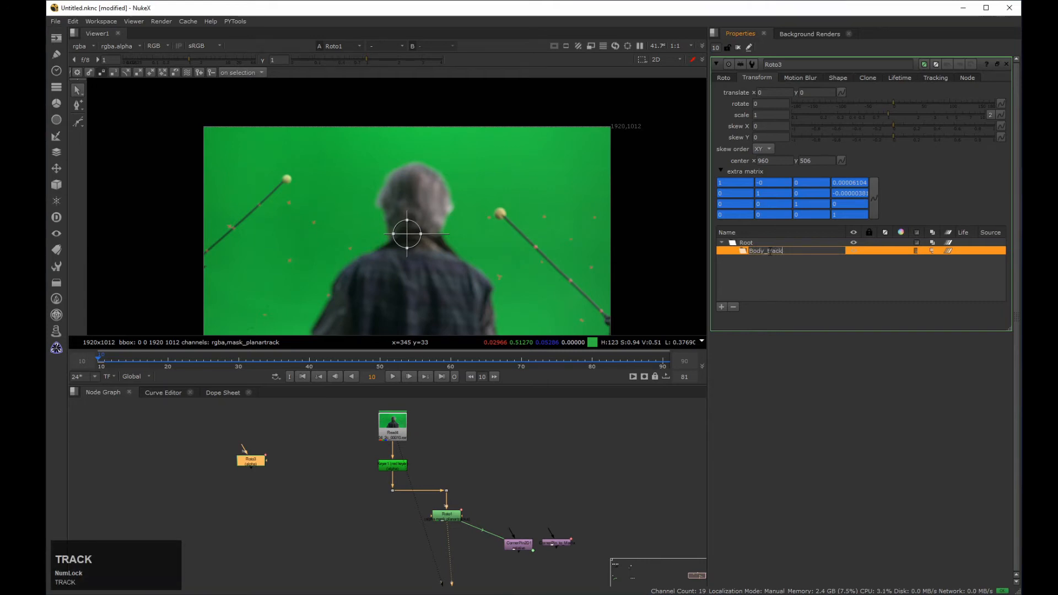
pyautogui.press('Return')
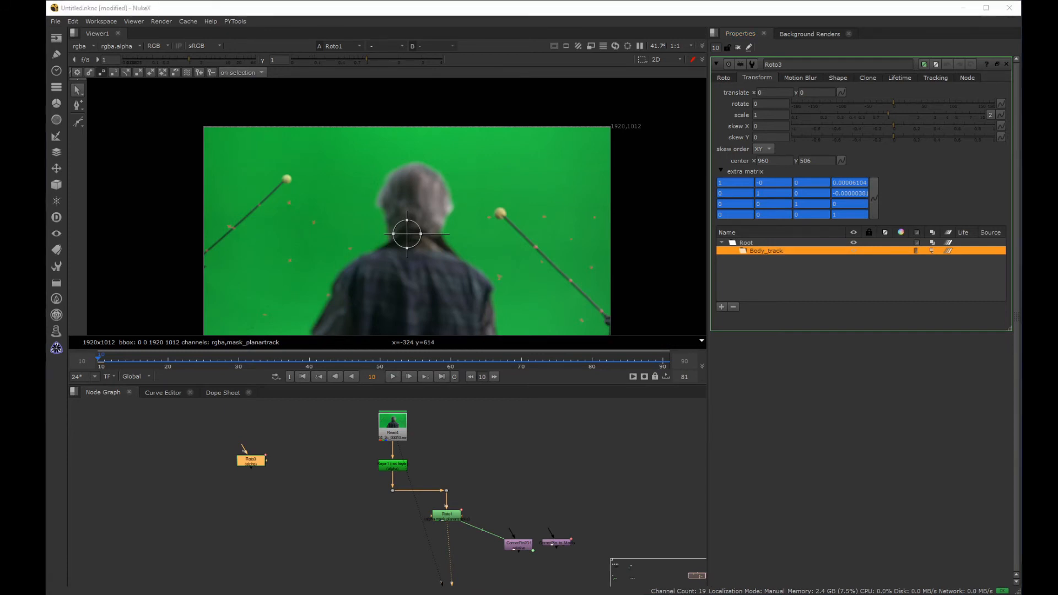
pyautogui.moveTo(253, 461); pyautogui.dragTo(293, 490)
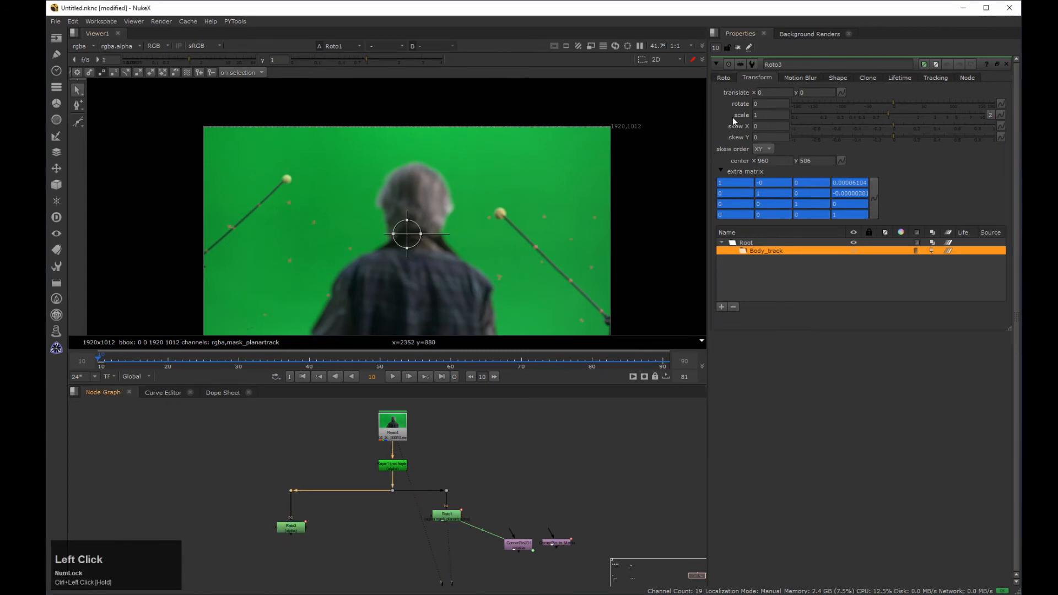
# Step: Draw a closed cusped Bezier around the left half of the man's body inside the Body_track layer
pyautogui.click(724, 77)
pyautogui.moveTo(442, 258); pyautogui.dragTo(456, 192, button='middle')
pyautogui.scroll(2, 449, 203)
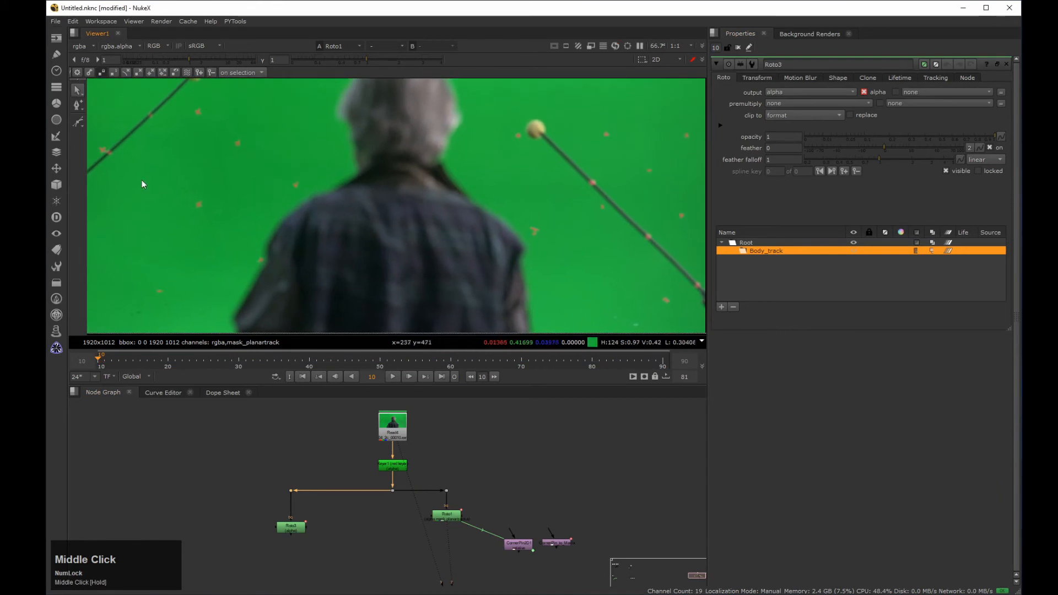
pyautogui.moveTo(78, 122); pyautogui.dragTo(106, 130)
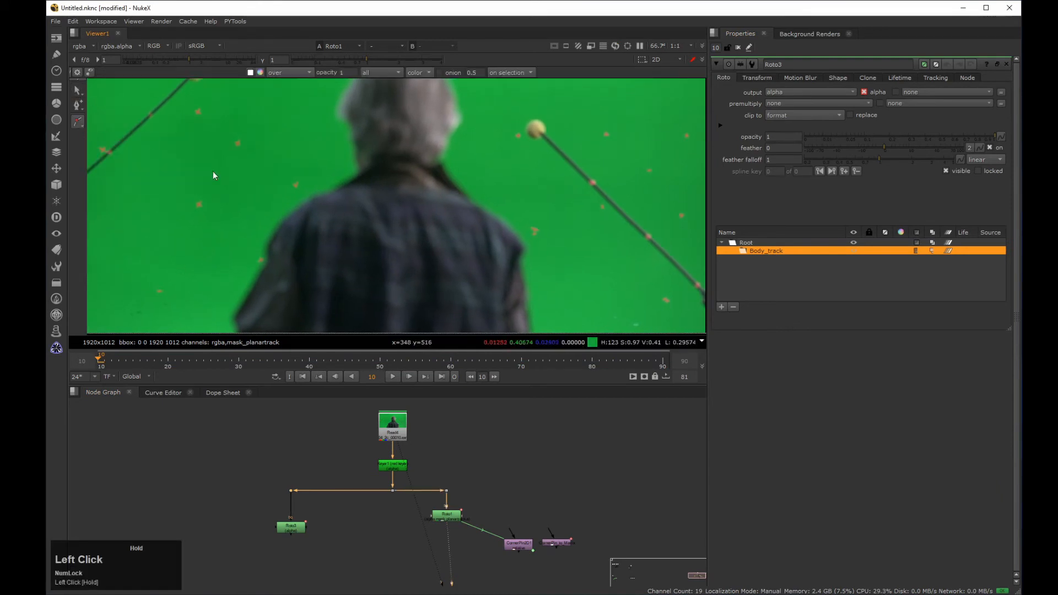
pyautogui.moveTo(344, 190); pyautogui.dragTo(339, 160, button='middle')
pyautogui.click(348, 128)
pyautogui.click(389, 134)
pyautogui.click(406, 321)
pyautogui.click(209, 318)
pyautogui.click(257, 194)
pyautogui.click(294, 161)
pyautogui.click(334, 140)
pyautogui.click(349, 127)
# Step: Draw a second cusped Bezier around the right half of the body, overlapping the first shape at the centre
pyautogui.click(78, 121)
pyautogui.click(411, 121)
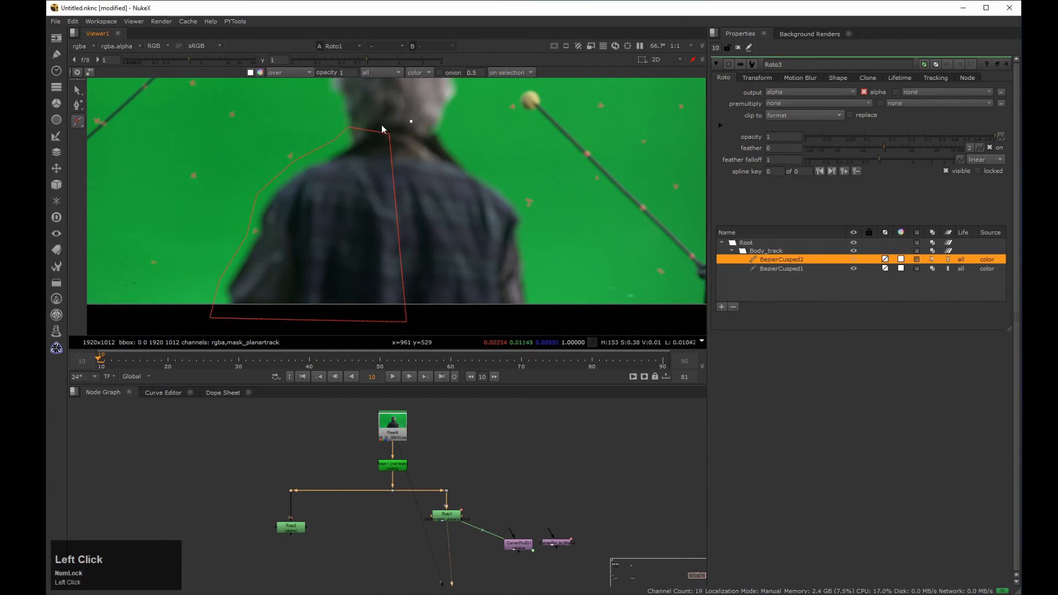
pyautogui.click(396, 320)
pyautogui.click(557, 327)
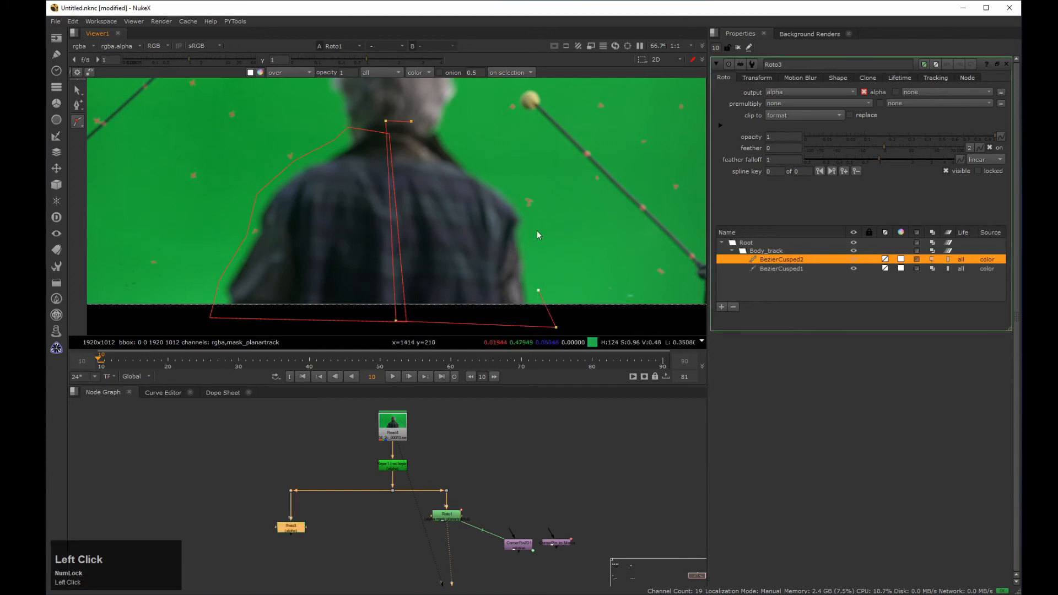
pyautogui.click(411, 121)
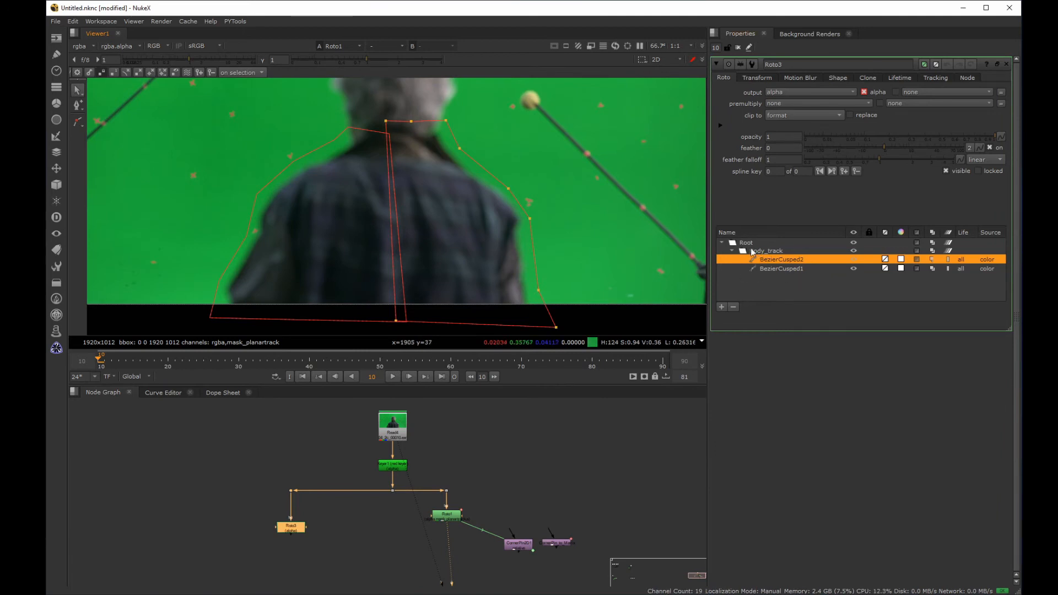
# Step: Check the tracked shapes across the shot, set a spline key on BezierCusped2 at frame 10 and adjust its lower outer corner at frame 62
pyautogui.middleClick(484, 236)
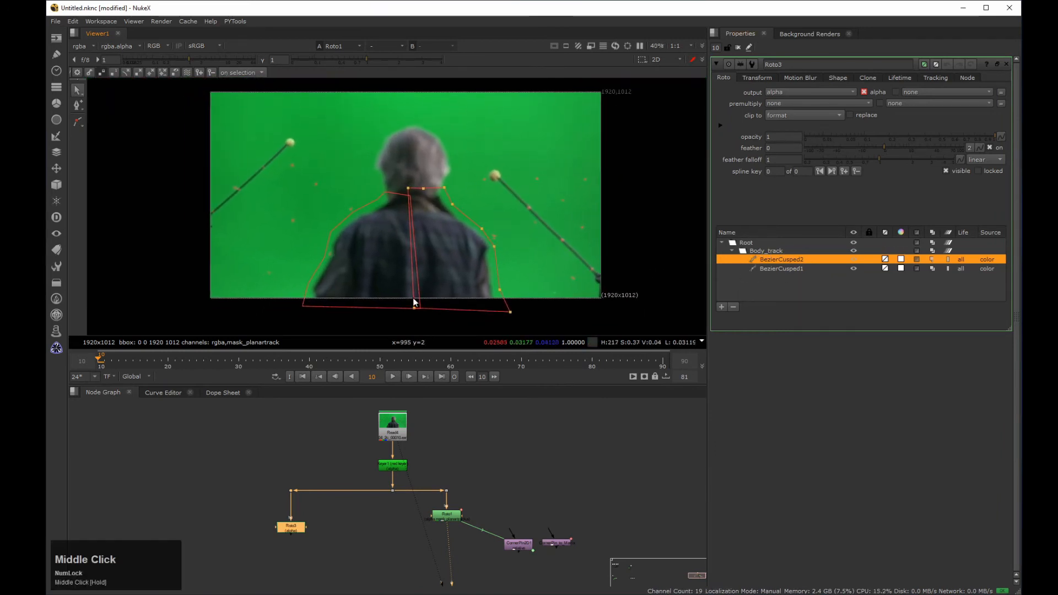
pyautogui.click(148, 361)
pyautogui.moveTo(148, 361); pyautogui.dragTo(168, 325)
pyautogui.click(844, 171)
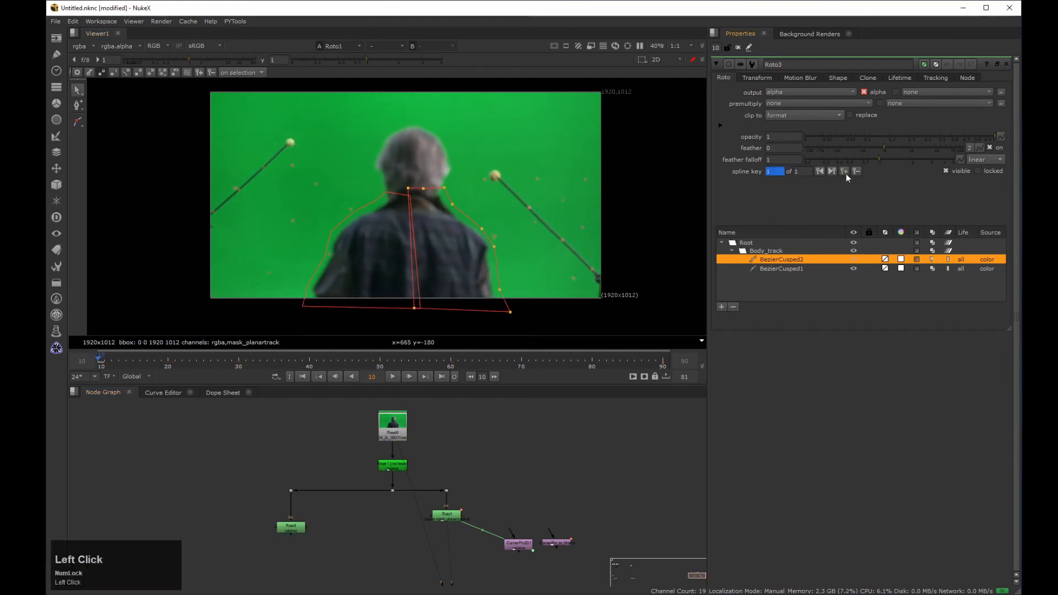
pyautogui.click(466, 359)
pyautogui.click(447, 193)
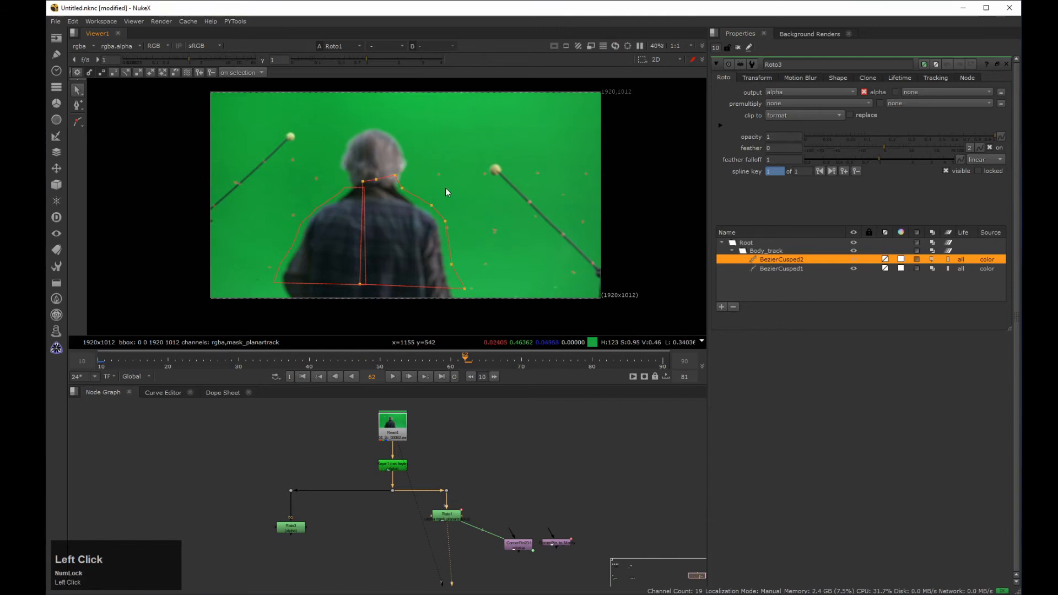
pyautogui.click(464, 289)
pyautogui.moveTo(466, 359); pyautogui.dragTo(100, 357)
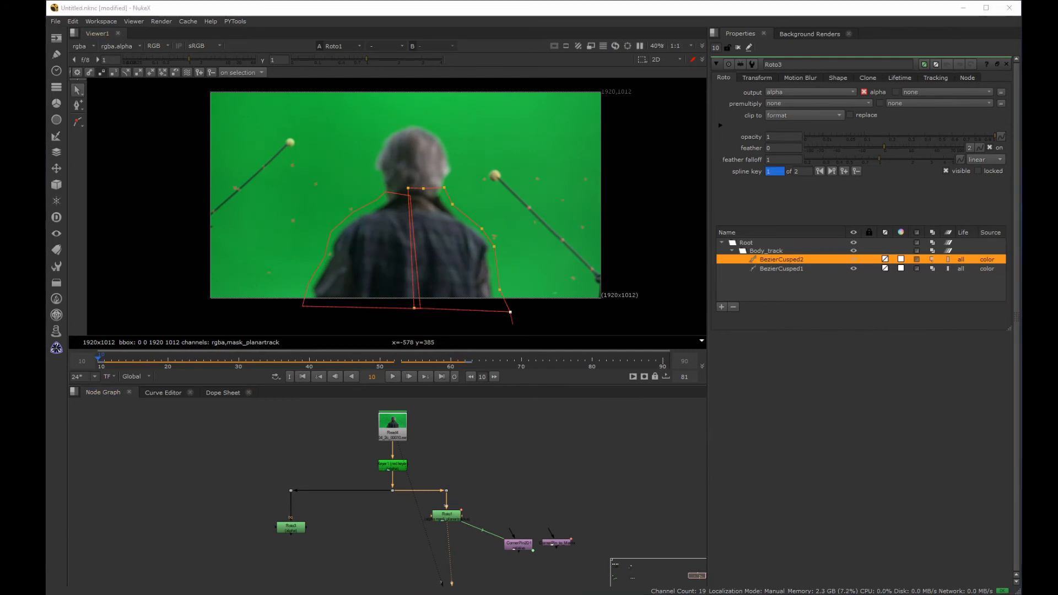
# Step: Move CornerPin2D1 and CornerPin_to_Matrix together up beside the Read node
pyautogui.moveTo(610, 514); pyautogui.dragTo(525, 549)
pyautogui.moveTo(519, 546); pyautogui.dragTo(501, 441)
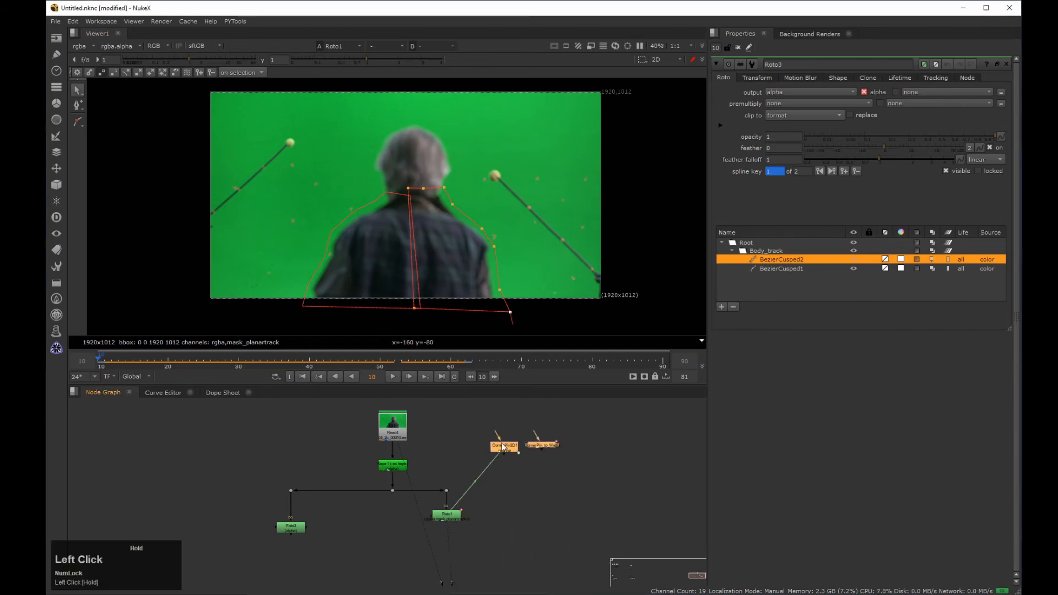
# Step: Export Roto1's Head_Track layer as a linked CornerPin2D (relative) and convert it with Animated CornerPin to Matrix
pyautogui.doubleClick(447, 516)
pyautogui.click(766, 359)
pyautogui.click(820, 171)
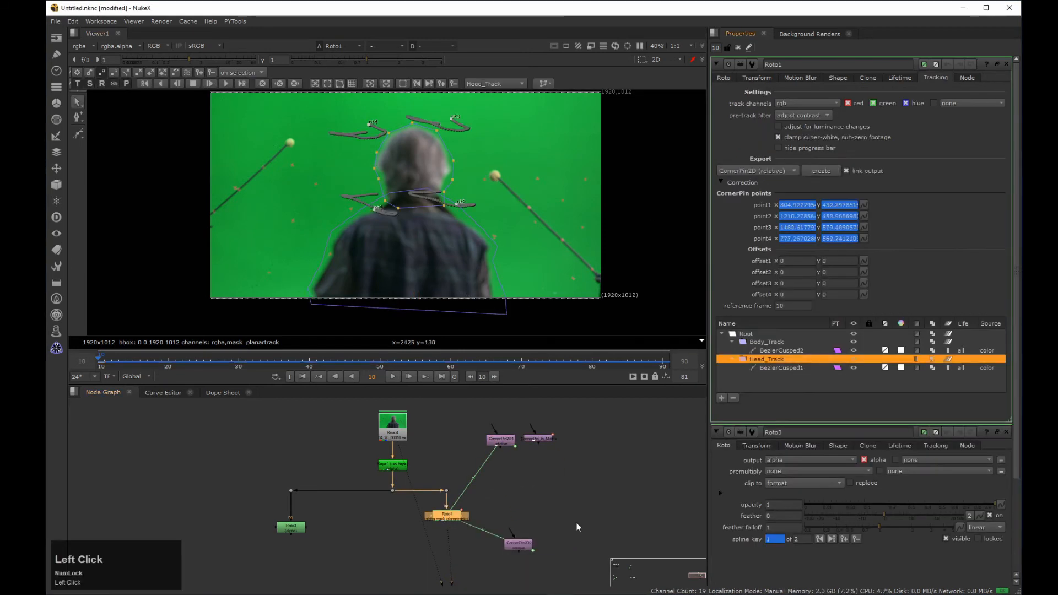
pyautogui.moveTo(517, 543); pyautogui.dragTo(505, 529)
pyautogui.click(228, 21)
pyautogui.moveTo(263, 51)
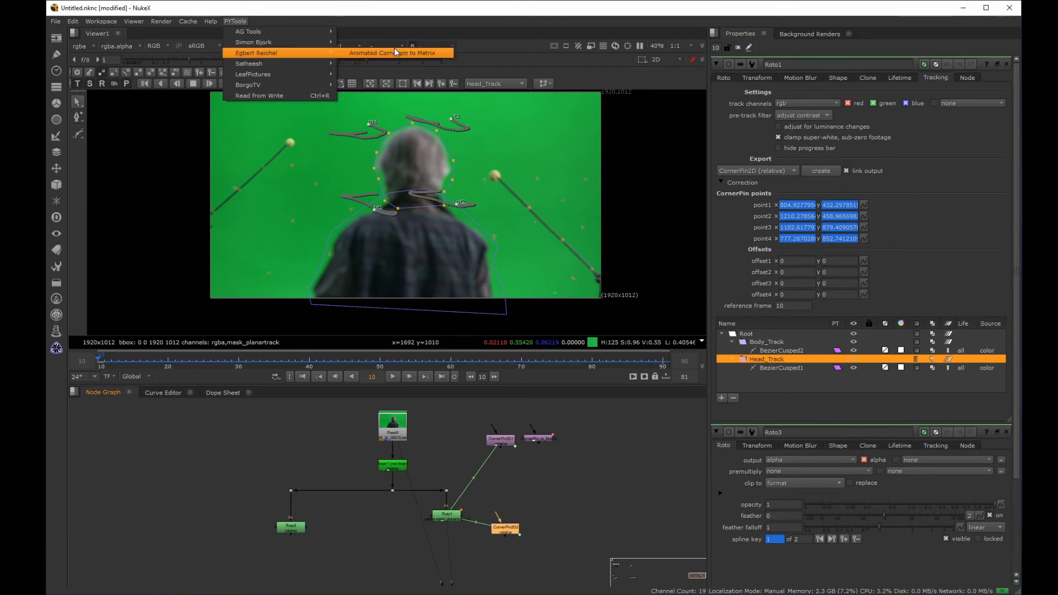
pyautogui.click(386, 49)
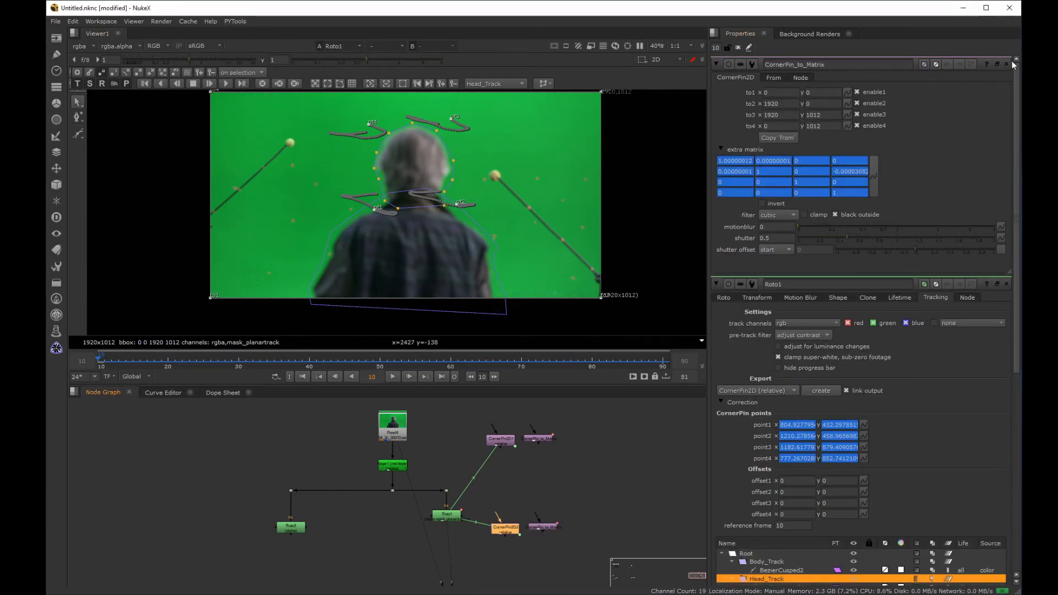
# Step: Close Roto1's properties and copy the extra matrix animation from the new CornerPin_to_Matrix node
pyautogui.click(1006, 285)
pyautogui.click(874, 178)
pyautogui.moveTo(912, 247)
pyautogui.click(860, 258)
# Step: Add a layer named Head_track under Root in Roto3
pyautogui.doubleClick(296, 531)
pyautogui.click(722, 276)
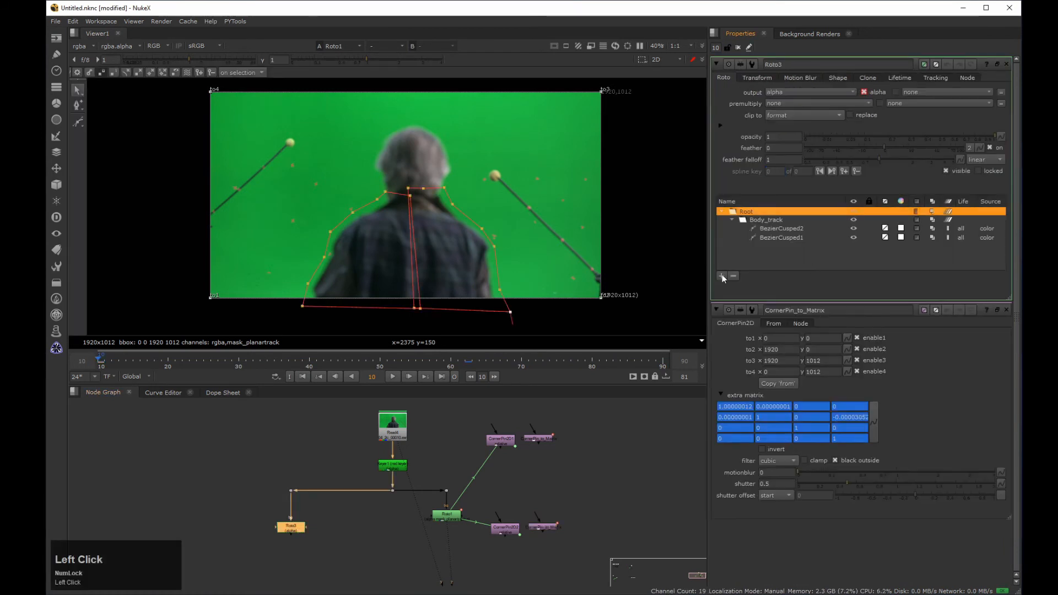
pyautogui.doubleClick(760, 220)
pyautogui.write('Head_track')
pyautogui.press('Return')
# Step: Paste the copied matrix as absolute into the Head_track layer's extra matrix transform
pyautogui.click(757, 77)
pyautogui.click(874, 187)
pyautogui.moveTo(905, 279)
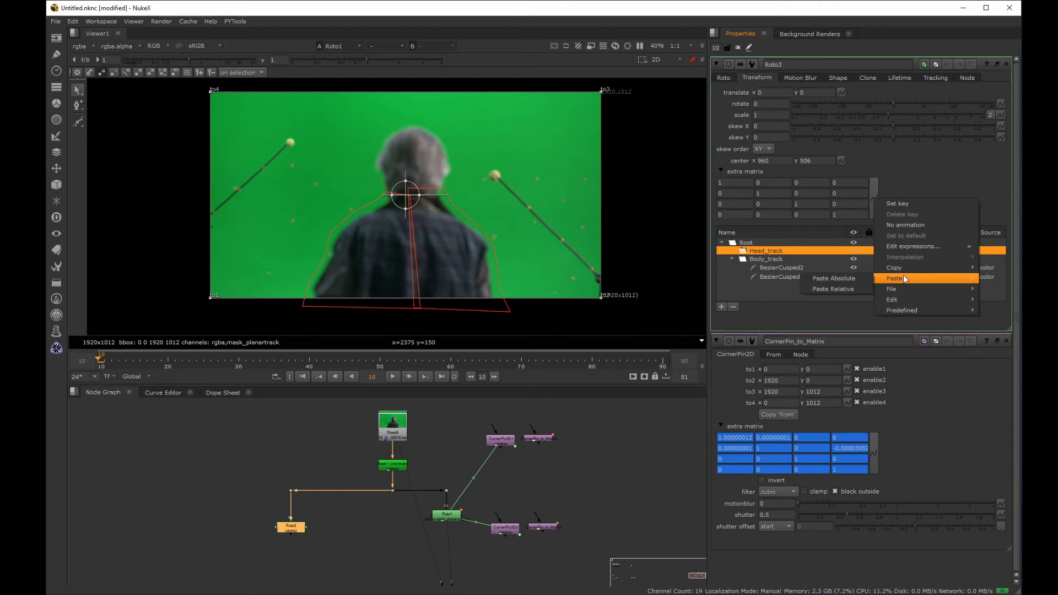
pyautogui.click(855, 279)
# Step: Delete both cusped Bezier shapes from the Body_track layer
pyautogui.click(778, 267)
pyautogui.keyDown('shift'); pyautogui.click(773, 277); pyautogui.keyUp('shift')
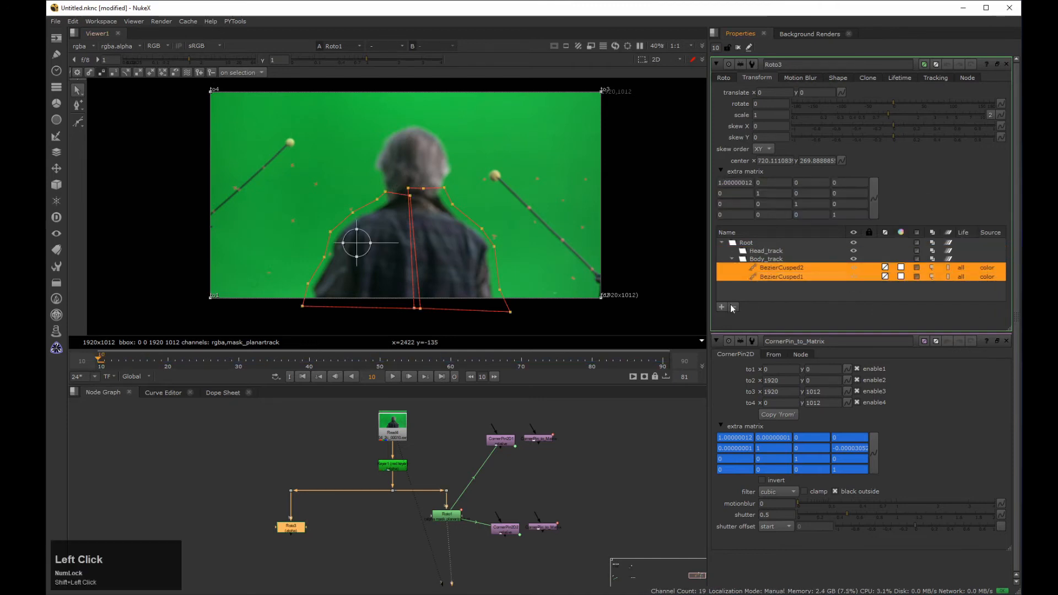
pyautogui.click(734, 307)
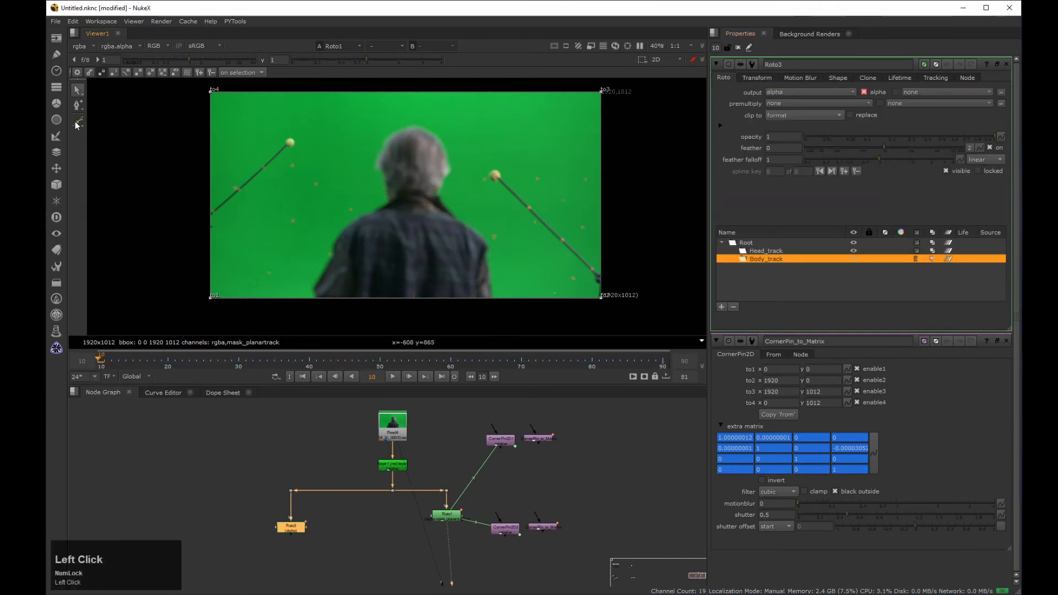
# Step: Draw a single cusped Bezier around the man's whole body inside the Body_track layer, extending below the frame's lower edge
pyautogui.moveTo(76, 123); pyautogui.dragTo(101, 132)
pyautogui.moveTo(399, 246); pyautogui.dragTo(395, 232, button='middle')
pyautogui.scroll(4, 395, 233)
pyautogui.press('space')
pyautogui.moveTo(479, 258)
pyautogui.mouseDown(button='middle')
pyautogui.moveTo(402, 285)
pyautogui.moveTo(377, 258)
pyautogui.mouseUp(button='middle')
pyautogui.scroll(2, 377, 258)
pyautogui.click(231, 508)
pyautogui.click(222, 482)
pyautogui.click(225, 452)
pyautogui.click(579, 204)
pyautogui.click(606, 236)
pyautogui.click(647, 281)
pyautogui.click(692, 310)
pyautogui.click(731, 350)
pyautogui.click(716, 378)
pyautogui.click(727, 430)
pyautogui.click(729, 462)
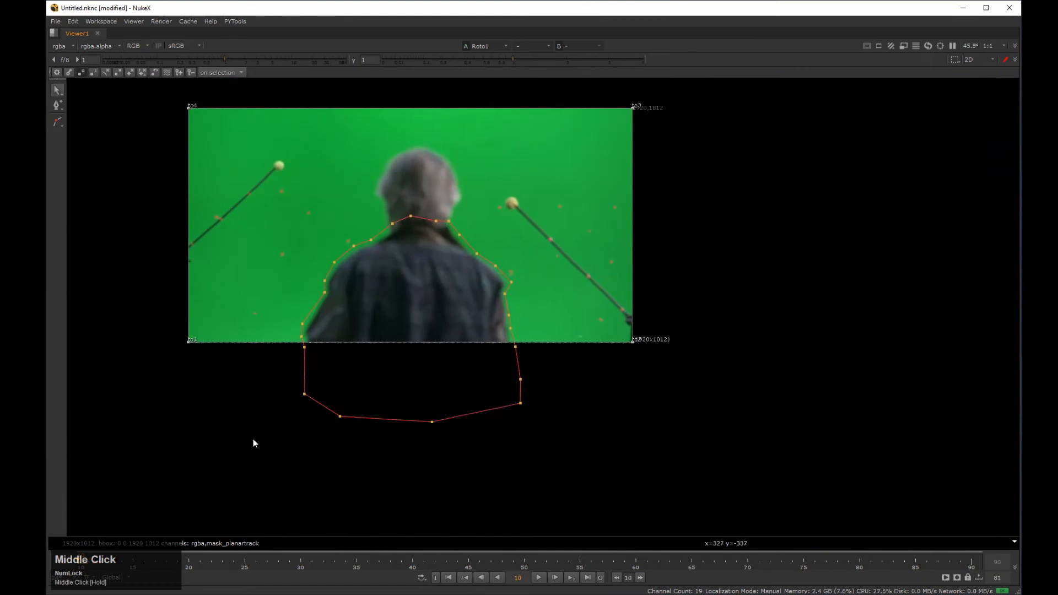
# Step: Refine the body shape's outline points at frame 86 and mid-shot so they enclose the jacket and collar
pyautogui.moveTo(199, 564); pyautogui.dragTo(928, 579)
pyautogui.scroll(5, 247, 345)
pyautogui.keyDown('ctrl'); pyautogui.keyDown('alt'); pyautogui.moveTo(393, 314); pyautogui.dragTo(414, 315); pyautogui.keyUp('alt'); pyautogui.keyUp('ctrl')
pyautogui.moveTo(390, 362)
pyautogui.mouseDown()
pyautogui.moveTo(400, 361)
pyautogui.moveTo(397, 376)
pyautogui.mouseUp()
pyautogui.click(460, 416)
pyautogui.moveTo(807, 198); pyautogui.dragTo(617, 256, button='middle')
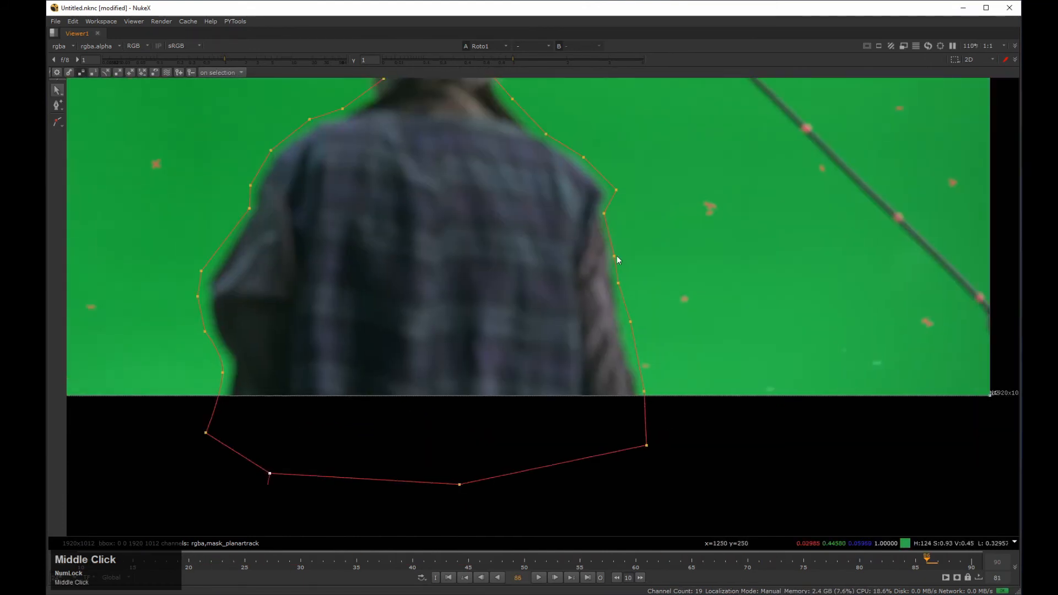
pyautogui.moveTo(559, 138); pyautogui.dragTo(582, 259, button='middle')
pyautogui.moveTo(490, 194); pyautogui.dragTo(492, 190)
pyautogui.click(273, 329)
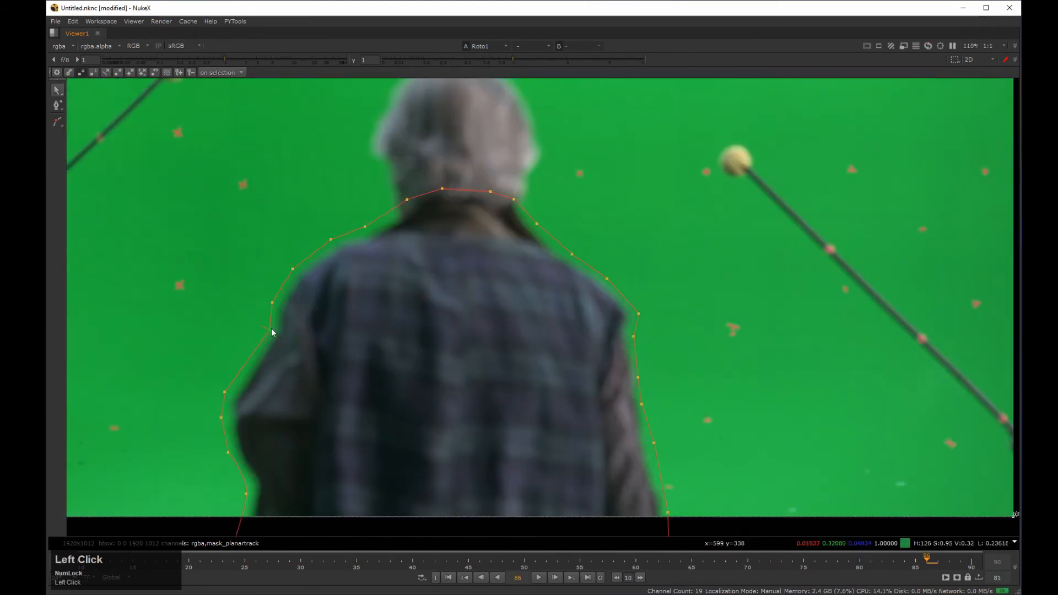
pyautogui.scroll(-3, 275, 331)
pyautogui.moveTo(471, 528); pyautogui.dragTo(494, 506, button='middle')
pyautogui.moveTo(480, 562); pyautogui.dragTo(552, 532)
pyautogui.moveTo(493, 260); pyautogui.dragTo(500, 255)
# Step: Adjust the body shape's points at frames 90, 10 and 50 so it follows the silhouette through the shot
pyautogui.moveTo(558, 562); pyautogui.dragTo(971, 562)
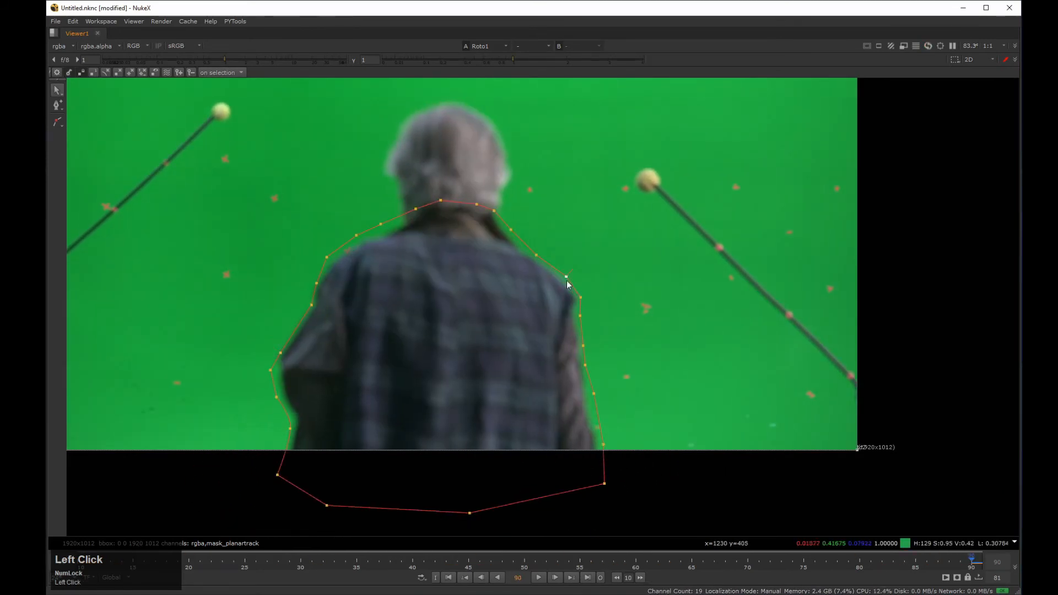
pyautogui.moveTo(278, 476); pyautogui.dragTo(279, 479)
pyautogui.moveTo(256, 561); pyautogui.dragTo(77, 561)
pyautogui.moveTo(451, 222); pyautogui.dragTo(447, 228)
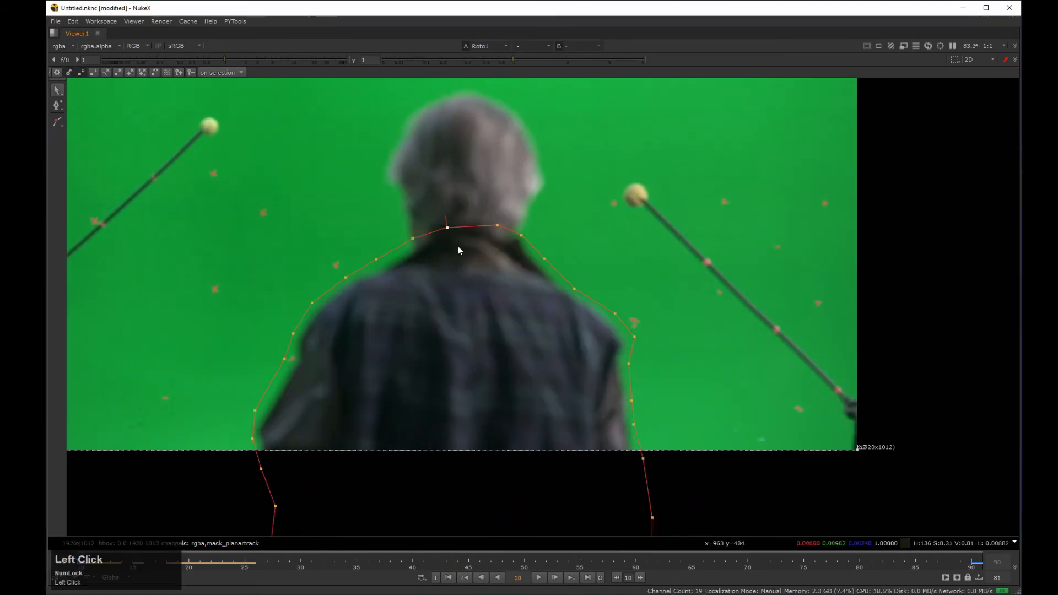
pyautogui.hotkey('ctrl', 'Right')
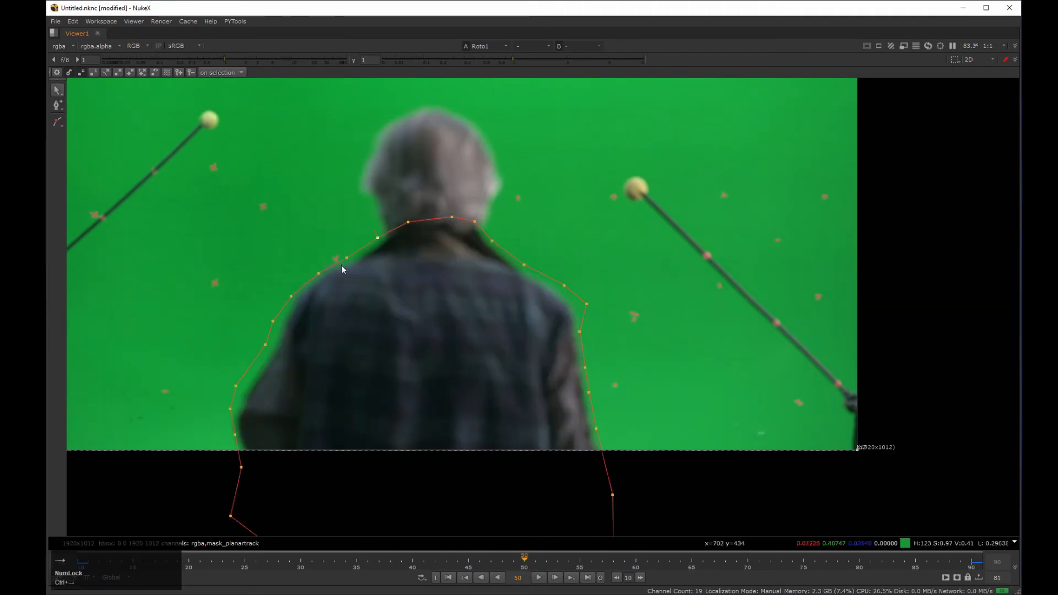
pyautogui.moveTo(588, 393); pyautogui.dragTo(591, 396)
pyautogui.moveTo(524, 562); pyautogui.dragTo(89, 562)
# Step: Draw a closed cusped Bezier around the head and neck inside the Head_track layer and key it at frames 10 and 90
pyautogui.press('space')
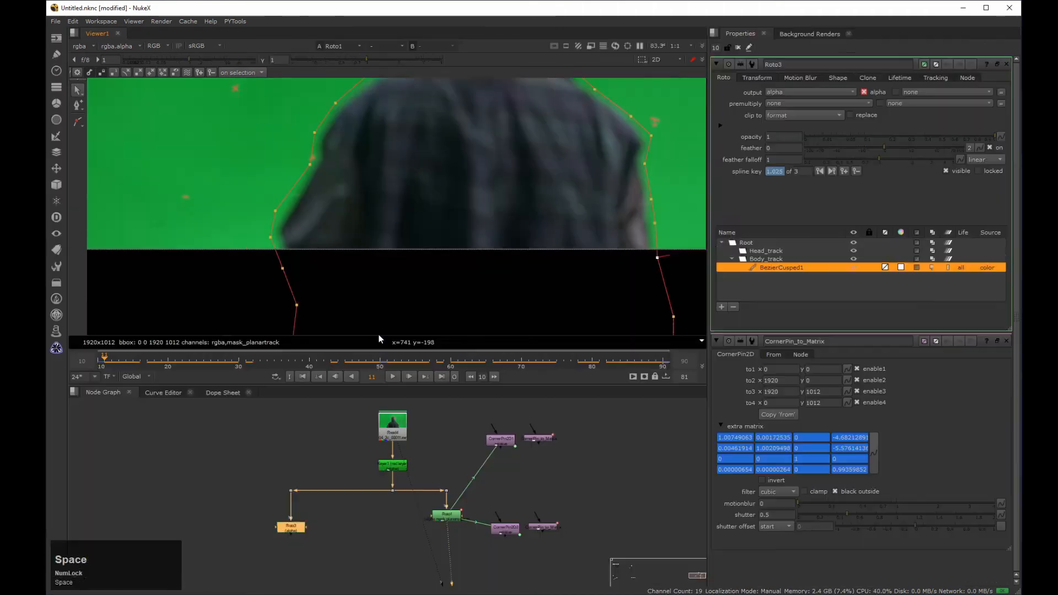
pyautogui.press('space')
pyautogui.moveTo(379, 336); pyautogui.dragTo(445, 211, button='middle')
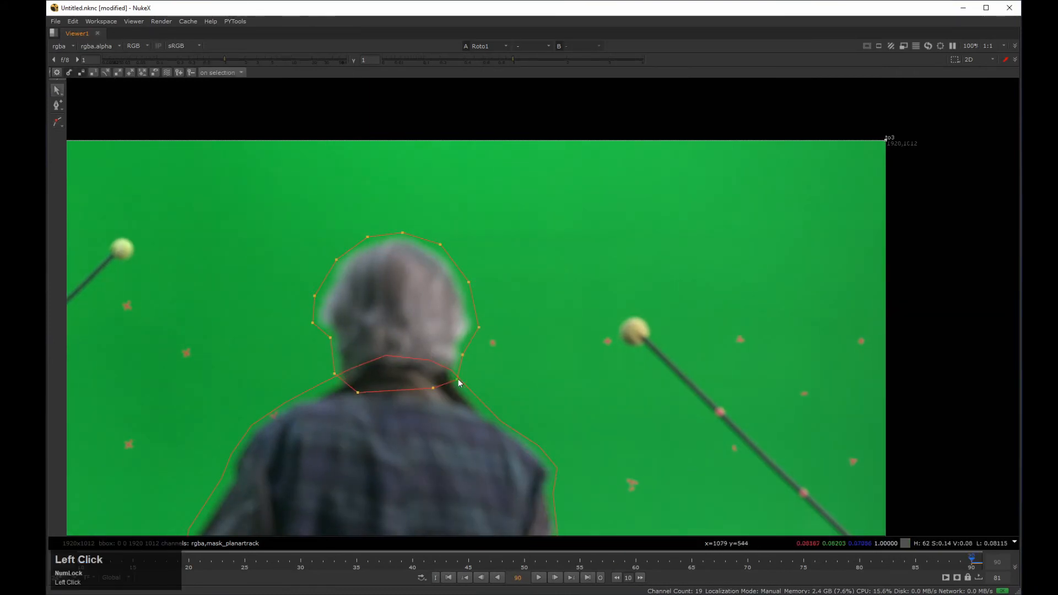
pyautogui.moveTo(972, 562); pyautogui.dragTo(81, 562)
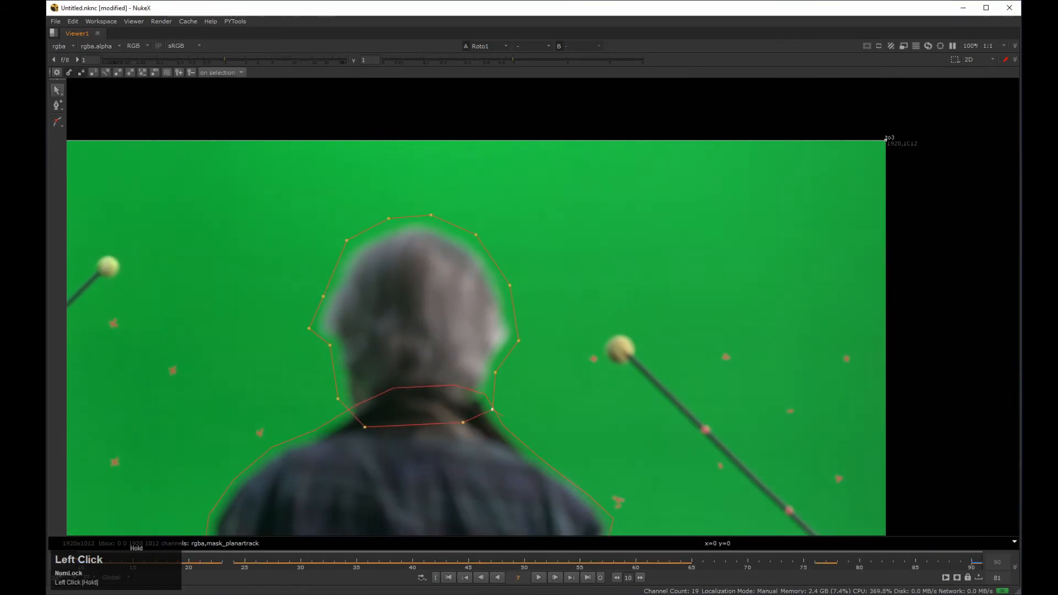
# Step: Delete the two CornerPin2D nodes and the two CornerPin_to_Matrix nodes from the node graph
pyautogui.press('space')
pyautogui.middleClick(361, 243)
pyautogui.scroll(2, 356, 190)
pyautogui.moveTo(357, 189); pyautogui.dragTo(355, 212, button='middle')
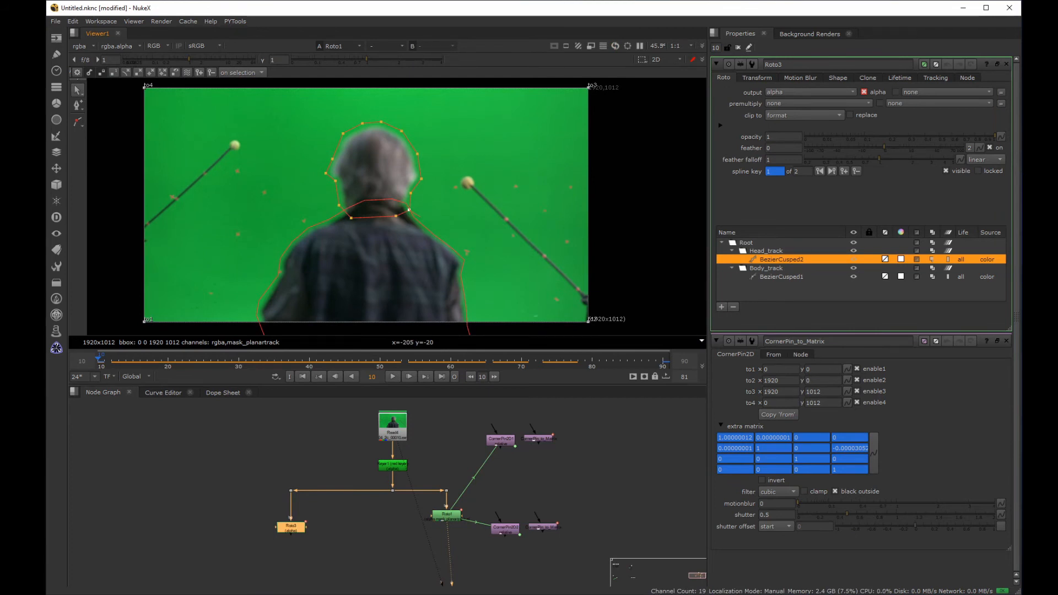
pyautogui.moveTo(612, 411); pyautogui.dragTo(473, 571)
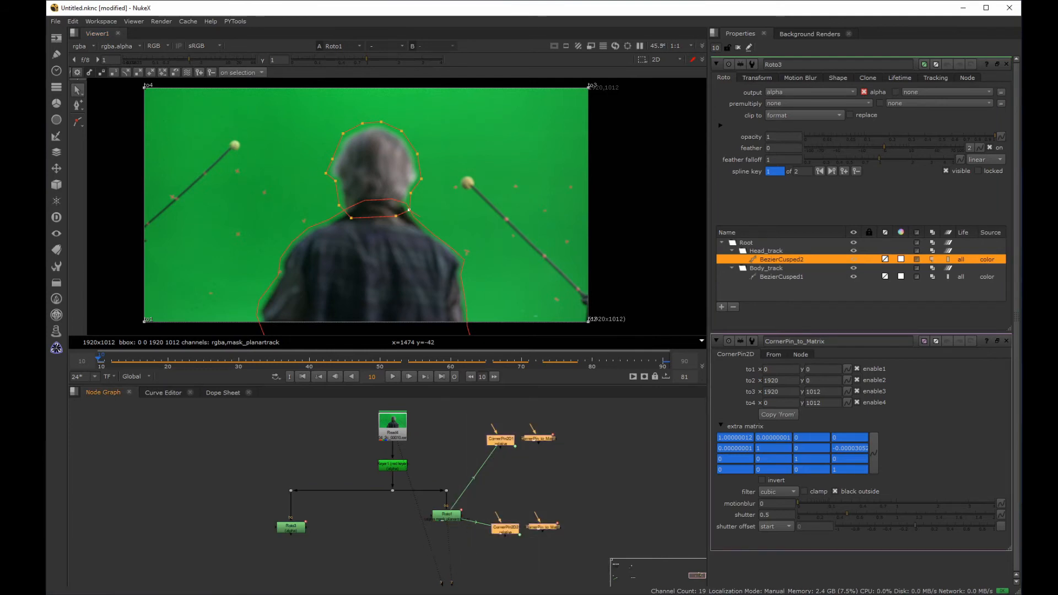
pyautogui.press('Delete')
# Step: Play the shot through Roto3, inspect its alpha channel and try its replace option
pyautogui.click(390, 379)
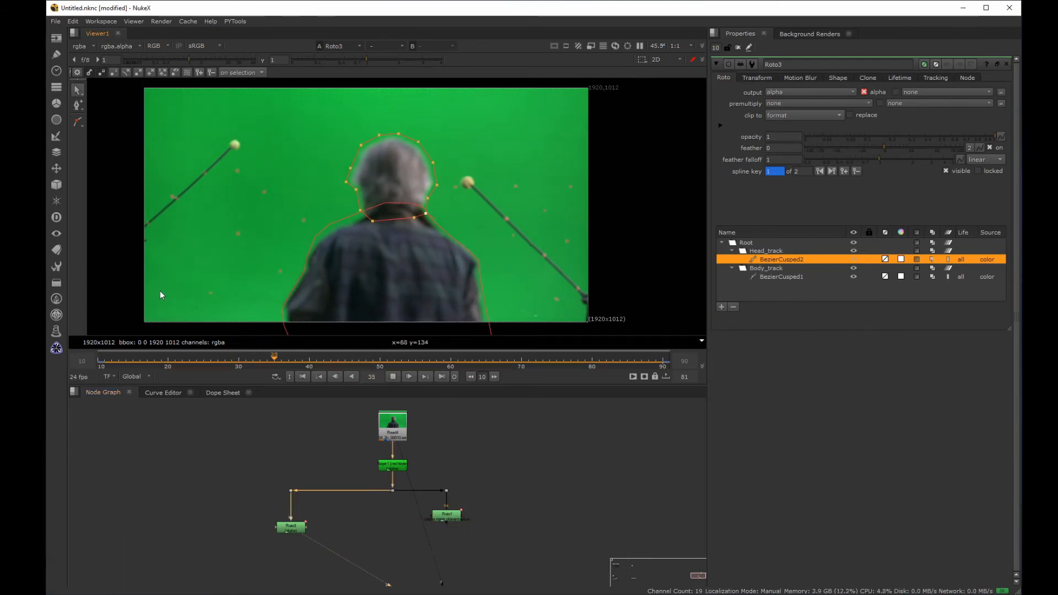
pyautogui.press('a')
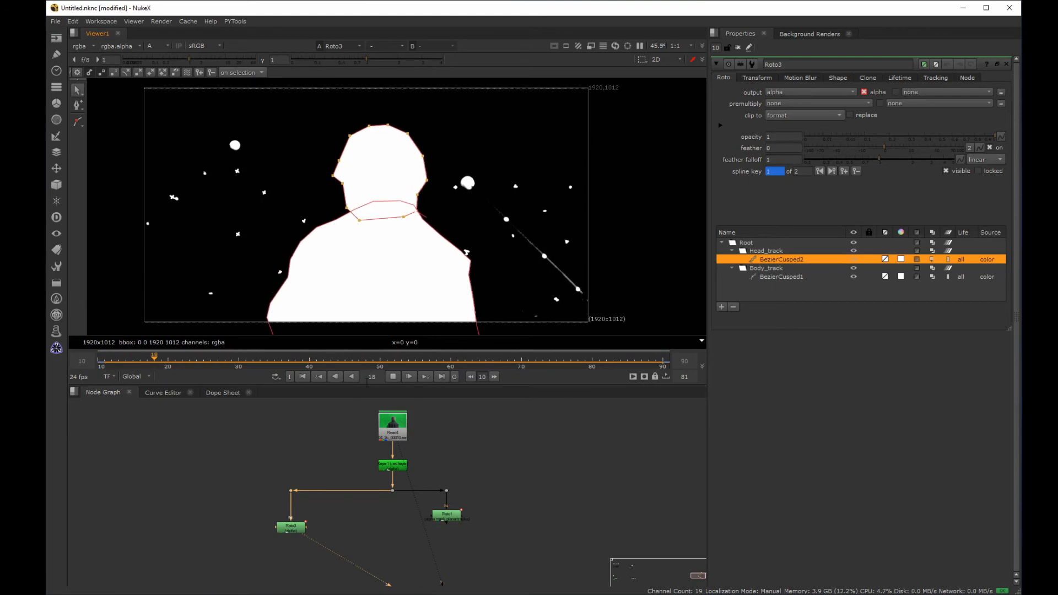
pyautogui.click(393, 376)
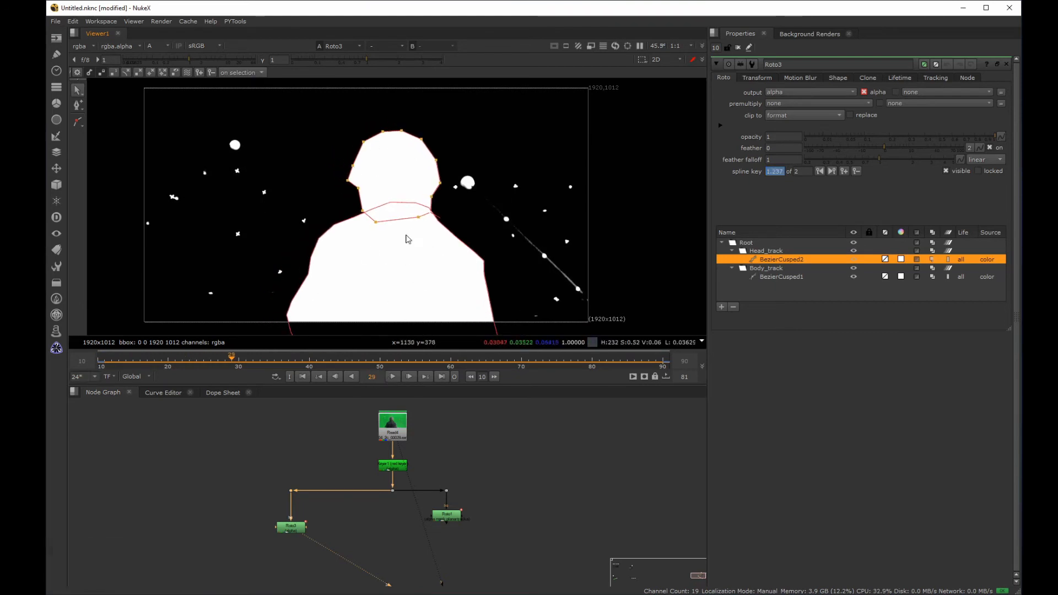
pyautogui.click(849, 115)
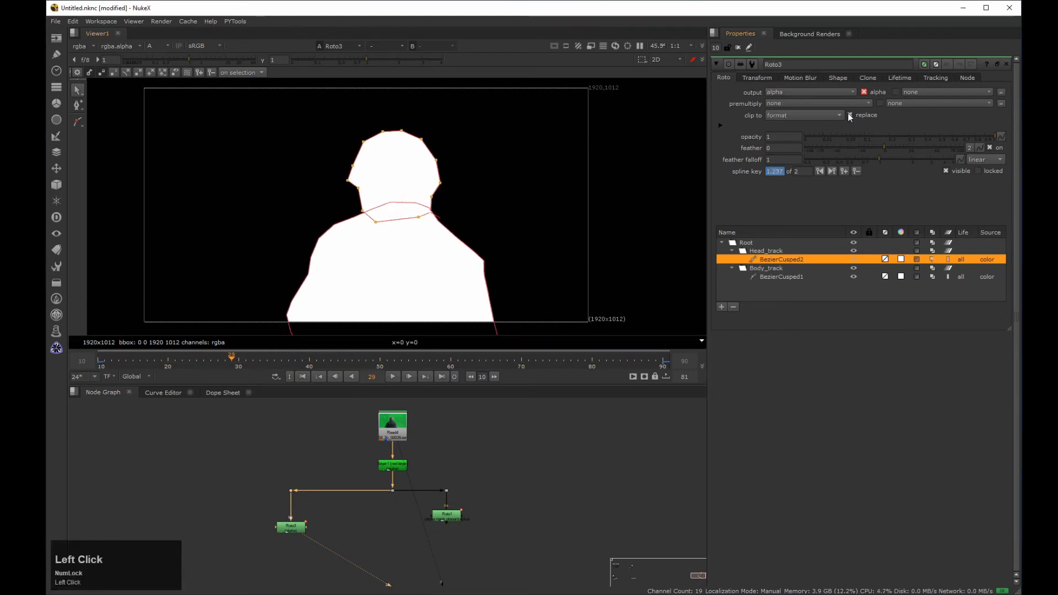
pyautogui.click(850, 115)
# Step: Disconnect Roto3 from the keyed plate and add a ChannelMerge with Roto3 as A and the keyed plate as B
pyautogui.moveTo(292, 515); pyautogui.dragTo(312, 507)
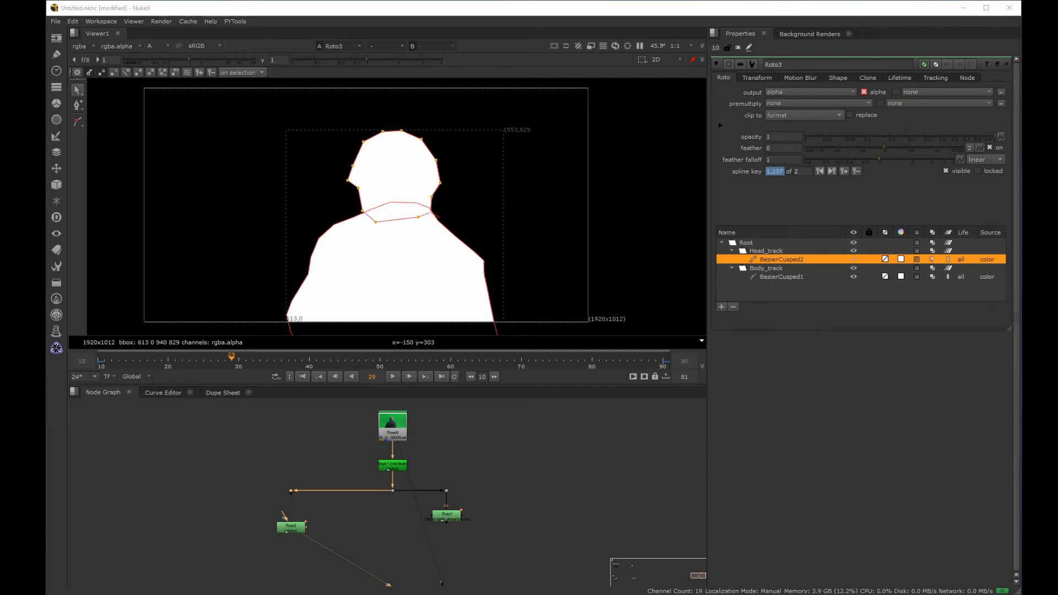
pyautogui.click(293, 439)
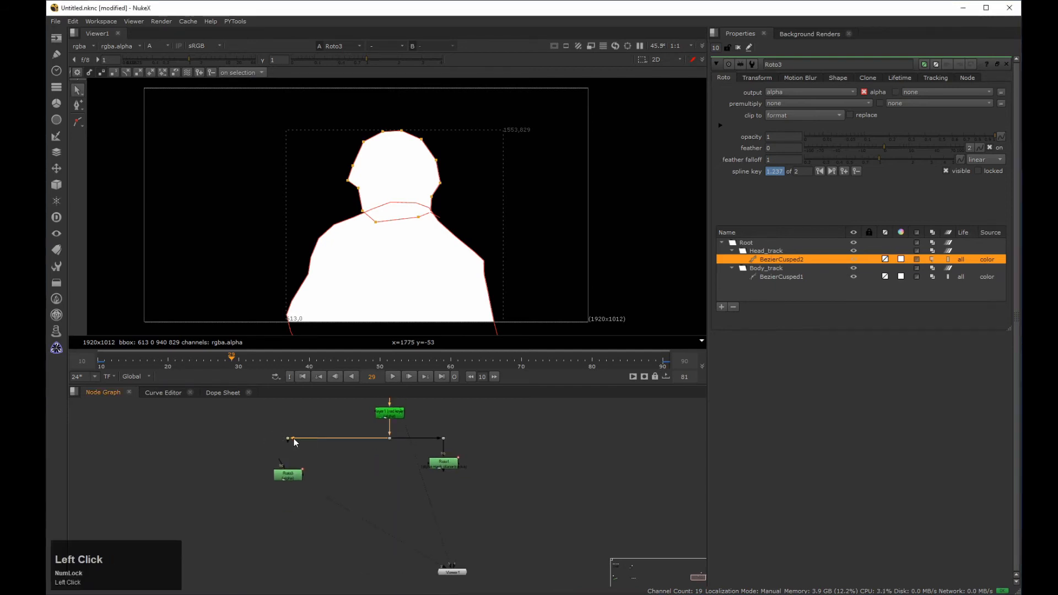
pyautogui.press('Tab')
pyautogui.write('chan')
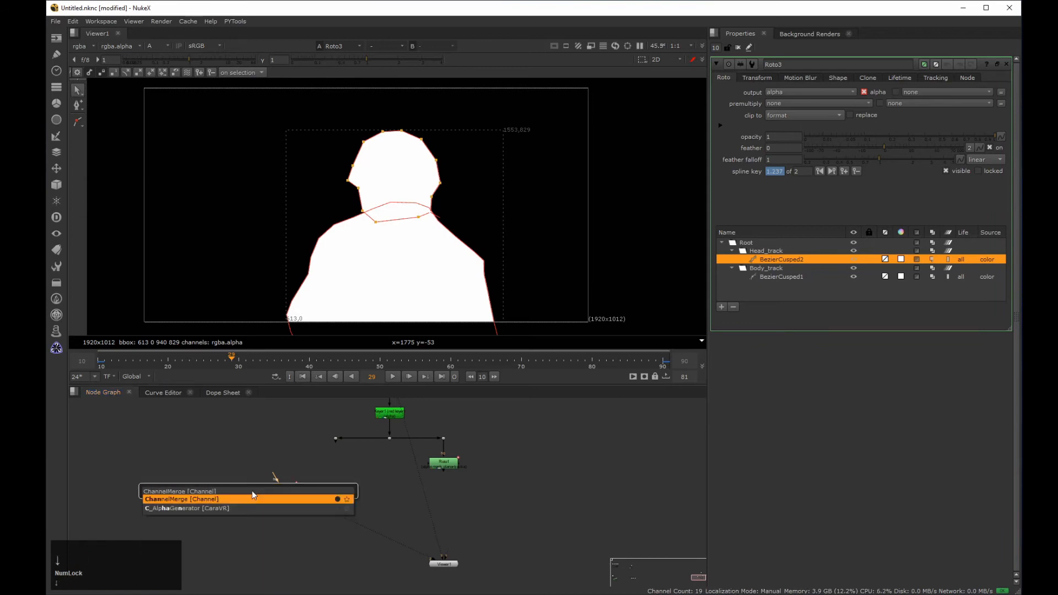
pyautogui.press('Return')
pyautogui.moveTo(346, 472); pyautogui.dragTo(322, 522)
# Step: Set the ChannelMerge operation to stencil and snap the nodes to the grid
pyautogui.click(787, 104)
pyautogui.click(787, 126)
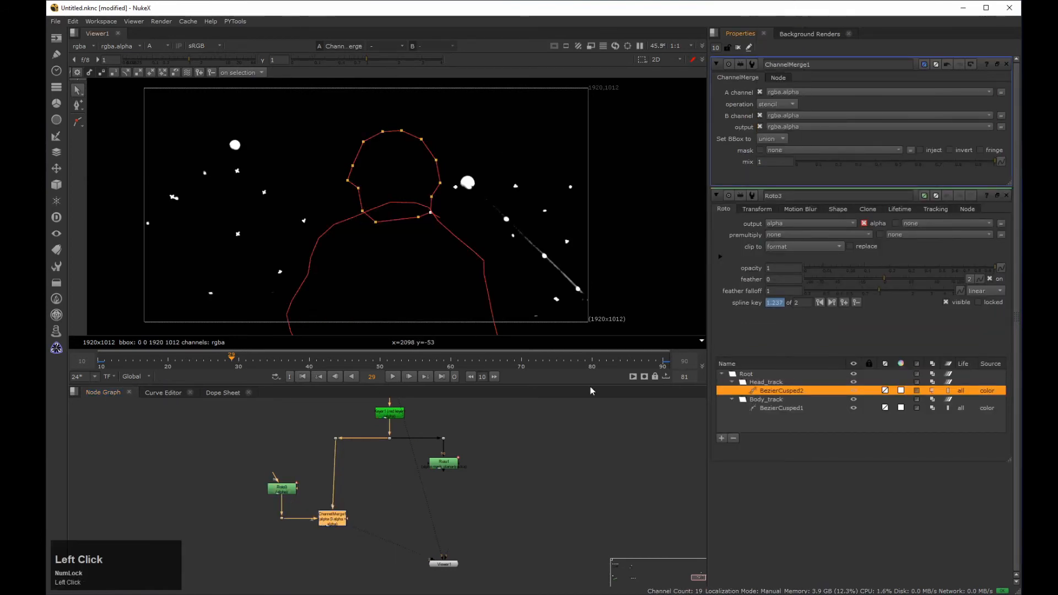
pyautogui.click(384, 502)
pyautogui.press('\\')
# Step: Play the stencilled alpha from the first frame with the roto overlays hidden
pyautogui.click(303, 378)
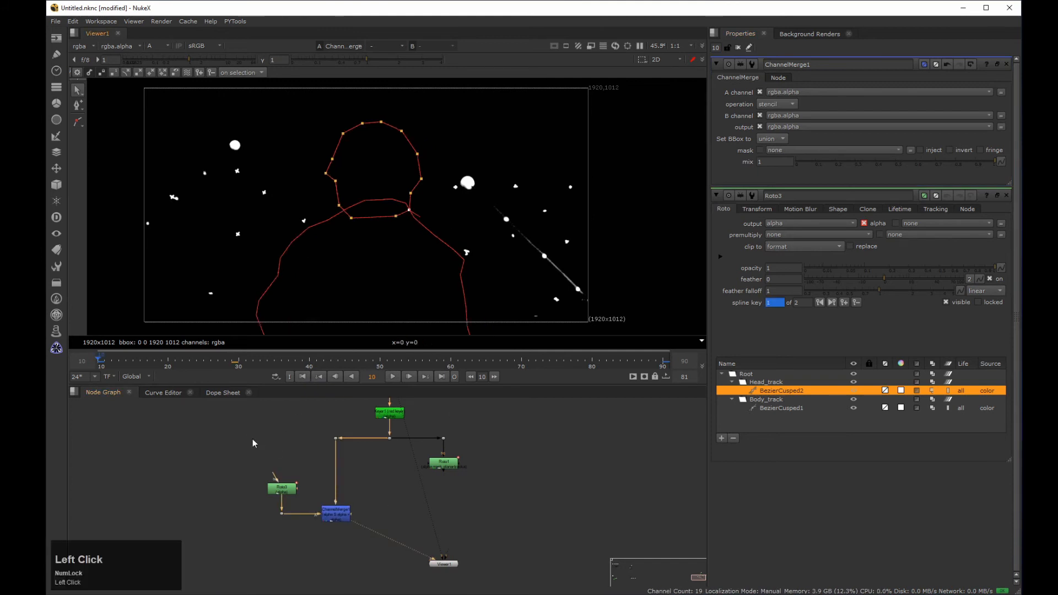
pyautogui.press('q')
pyautogui.press('l')
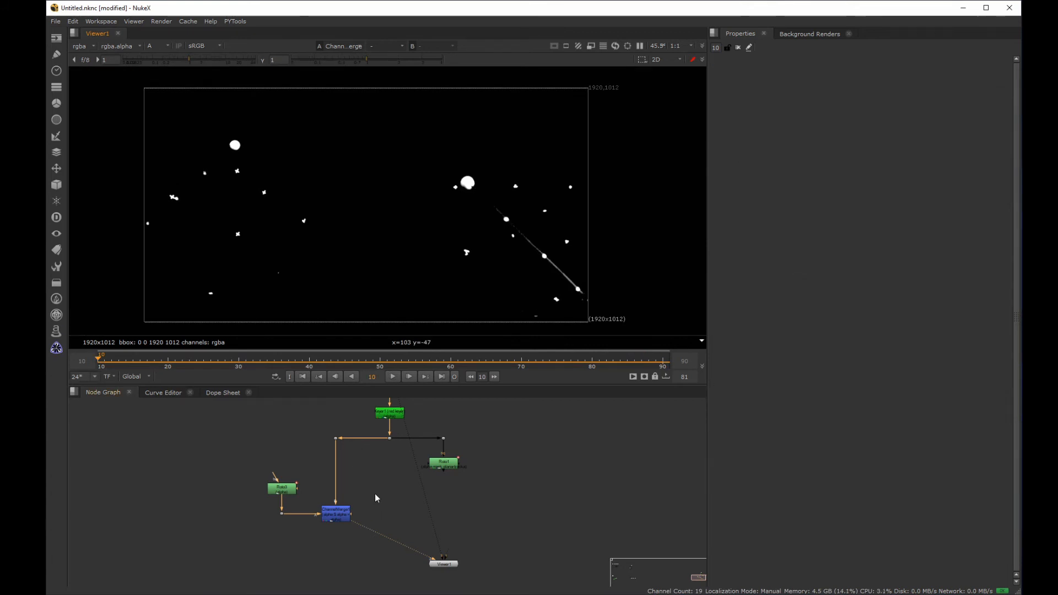
# Step: Compare the ChannelMerge alpha with the unmasked key by switching repeatedly between the two viewer inputs
pyautogui.click(343, 508)
pyautogui.moveTo(353, 478); pyautogui.dragTo(418, 431)
pyautogui.press('3')
pyautogui.press('2')
pyautogui.press('3')
pyautogui.press('2')
pyautogui.press('3')
pyautogui.press('2')
pyautogui.press('3')
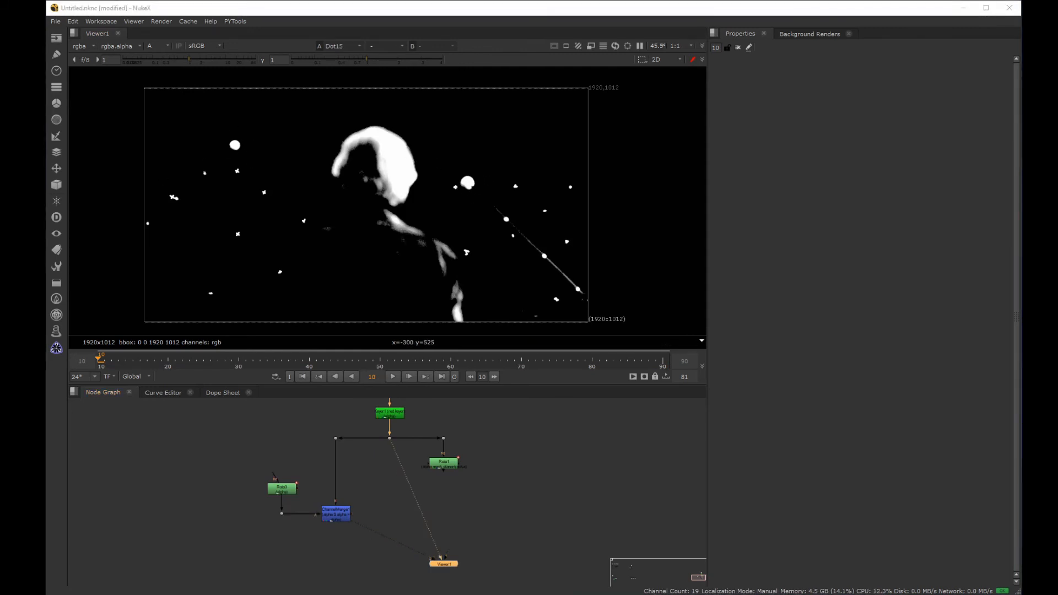
# Step: Group Roto3's Head_track and Body_track layers inside a new layer named Tracked_masks and collapse it
pyautogui.doubleClick(282, 489)
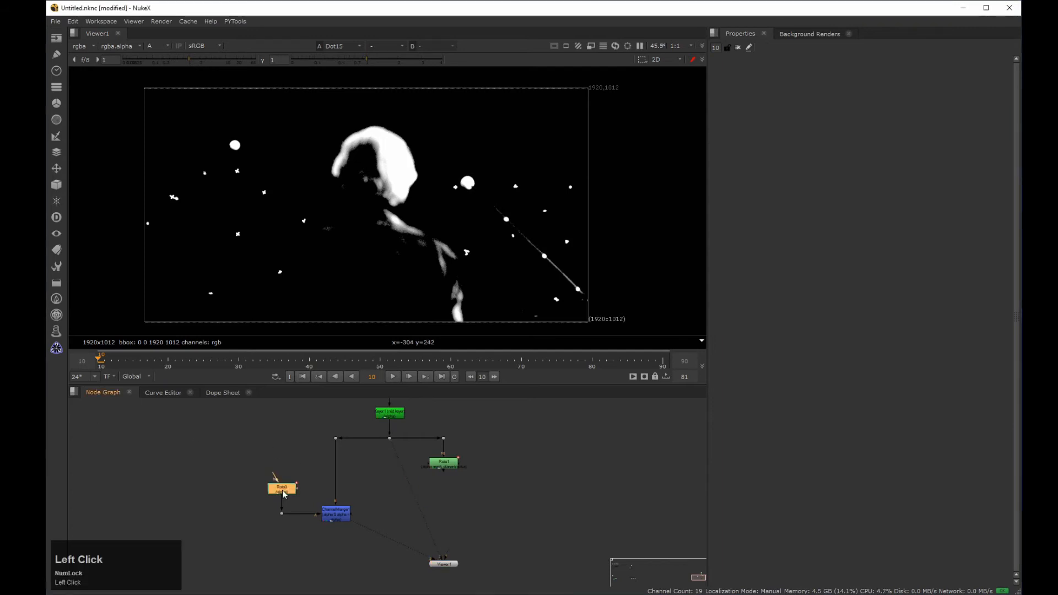
pyautogui.click(743, 214)
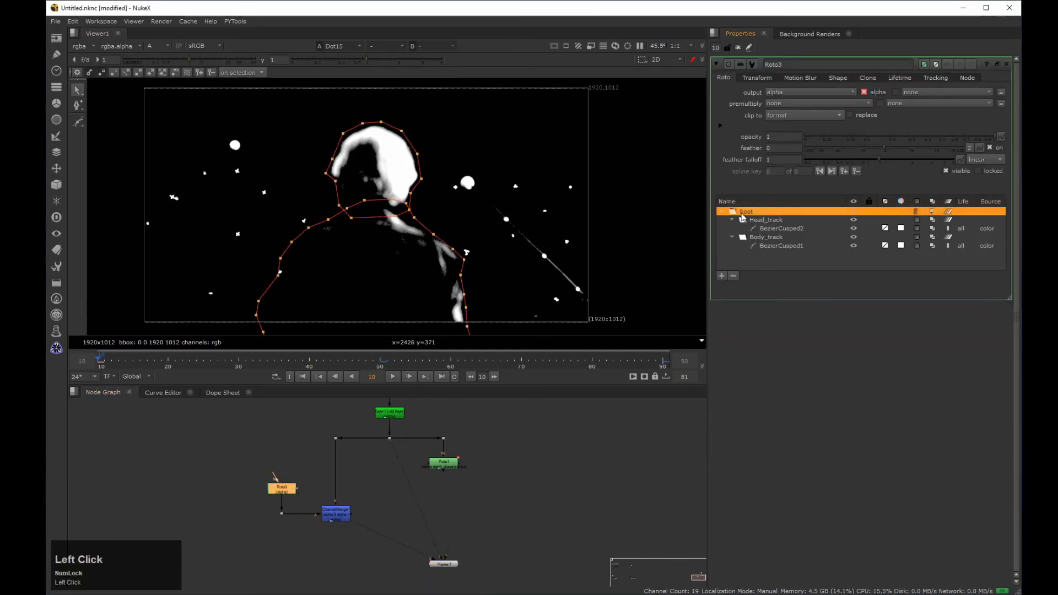
pyautogui.click(722, 276)
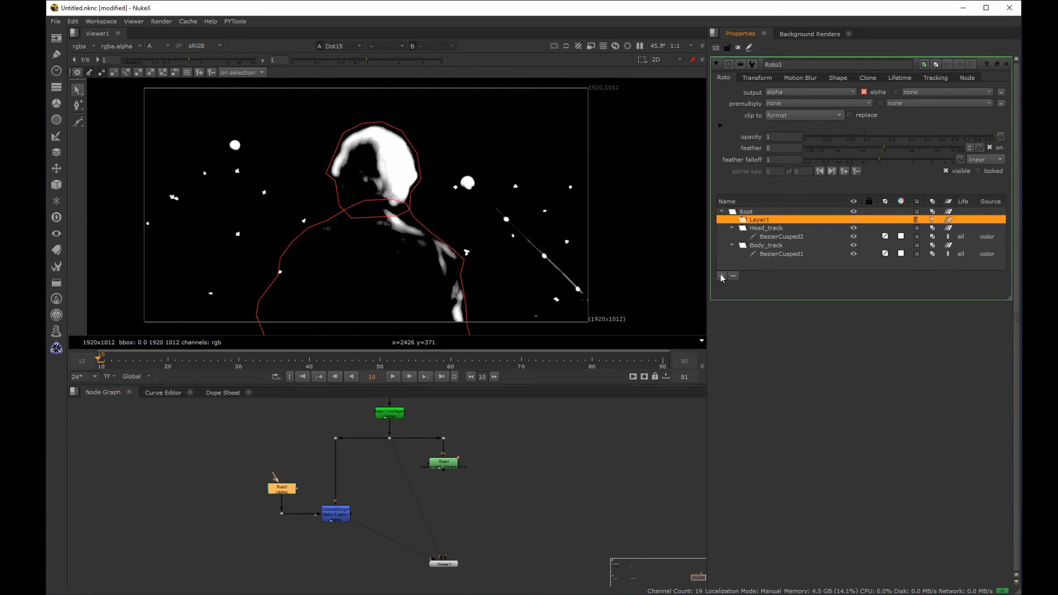
pyautogui.click(764, 228)
pyautogui.keyDown('shift'); pyautogui.click(765, 246); pyautogui.keyUp('shift')
pyautogui.moveTo(764, 229); pyautogui.dragTo(764, 221)
pyautogui.doubleClick(764, 220)
pyautogui.write('Tracked_masks')
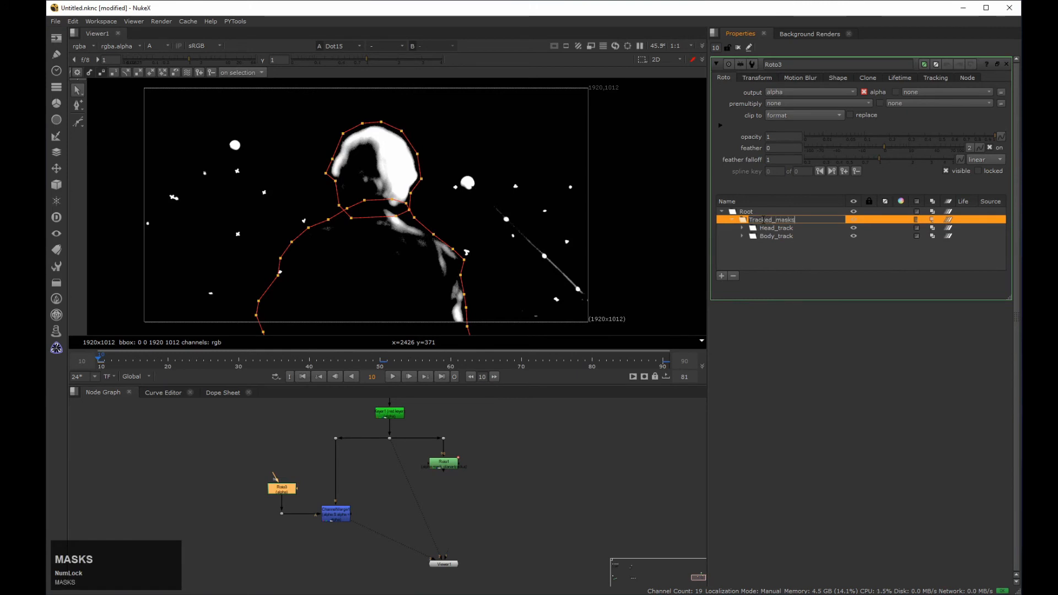
pyautogui.press('Return')
pyautogui.click(732, 220)
# Step: Add another layer under Root named Manual_masks and select it
pyautogui.click(746, 213)
pyautogui.click(722, 277)
pyautogui.doubleClick(758, 221)
pyautogui.write('Manual_masks')
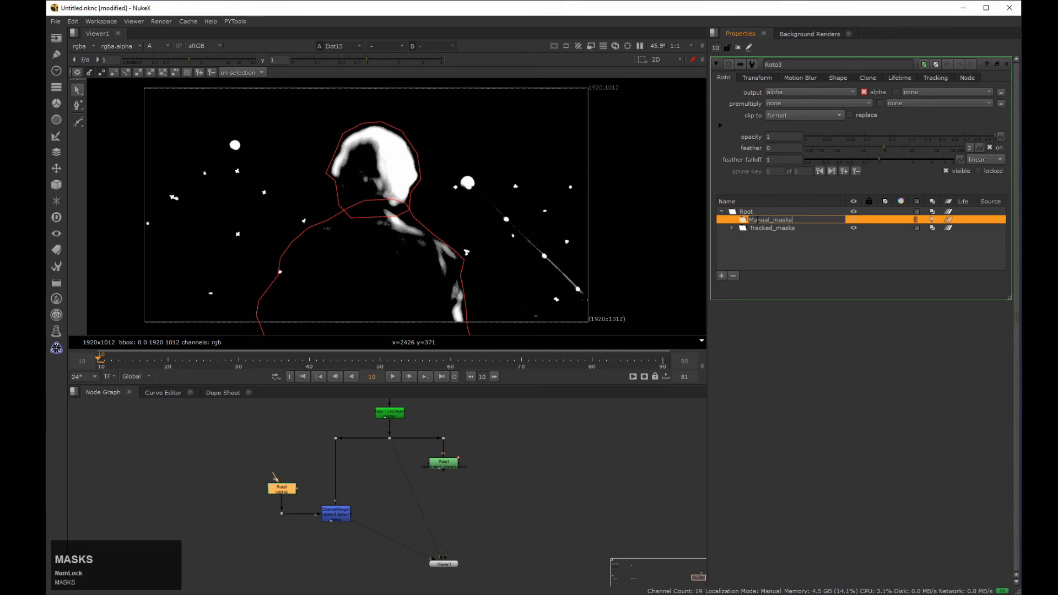
pyautogui.press('Return')
pyautogui.click(762, 222)
# Step: Draw an ellipse mask around the white ball left of the head at frame 10 within the Manual_masks layer
pyautogui.moveTo(242, 137); pyautogui.dragTo(207, 134, button='middle')
pyautogui.click(78, 122)
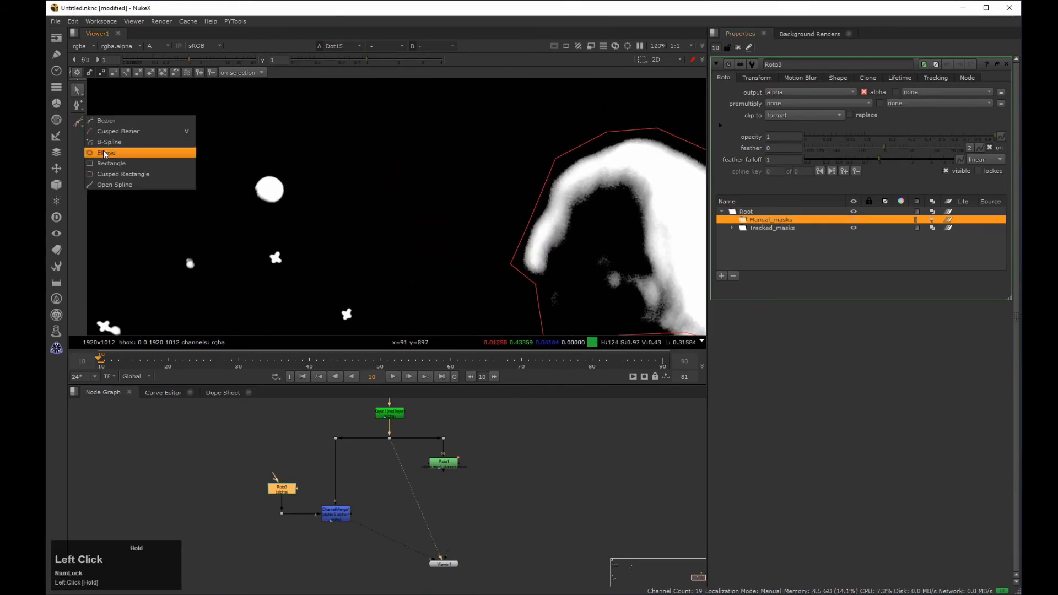
pyautogui.click(127, 154)
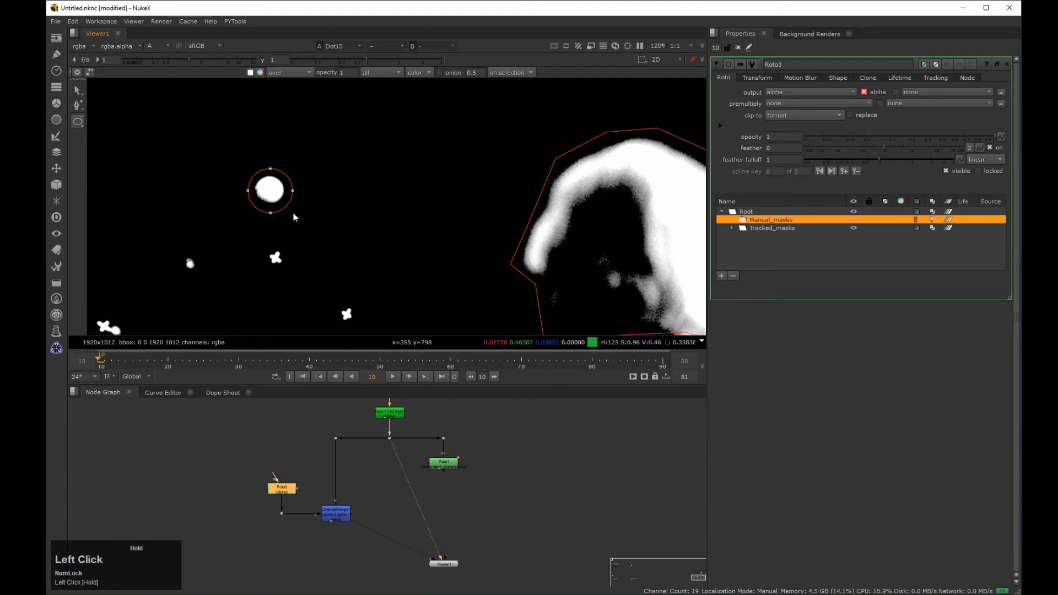
pyautogui.moveTo(294, 217); pyautogui.dragTo(292, 221)
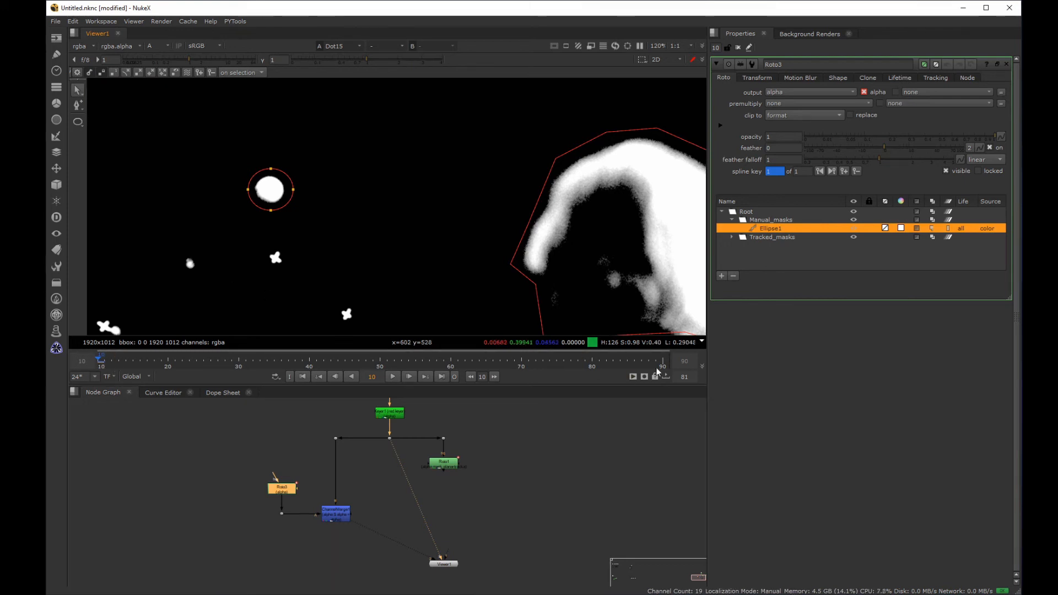
# Step: Move the ellipse back over the ball at frame 90 to keyframe its end position
pyautogui.moveTo(648, 363); pyautogui.dragTo(664, 361)
pyautogui.moveTo(277, 190); pyautogui.dragTo(293, 170)
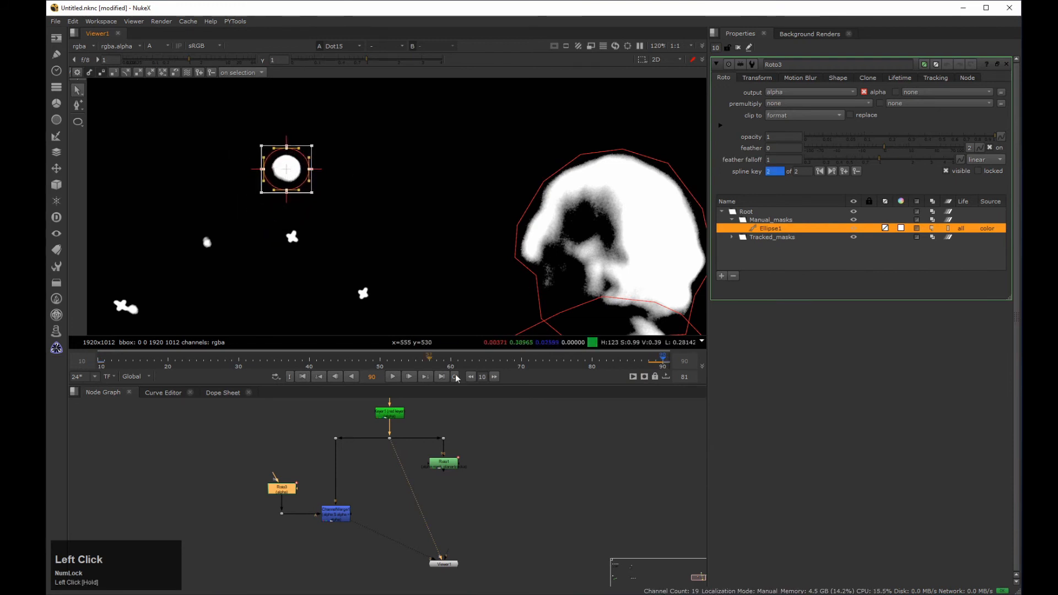
pyautogui.moveTo(635, 363); pyautogui.dragTo(672, 368)
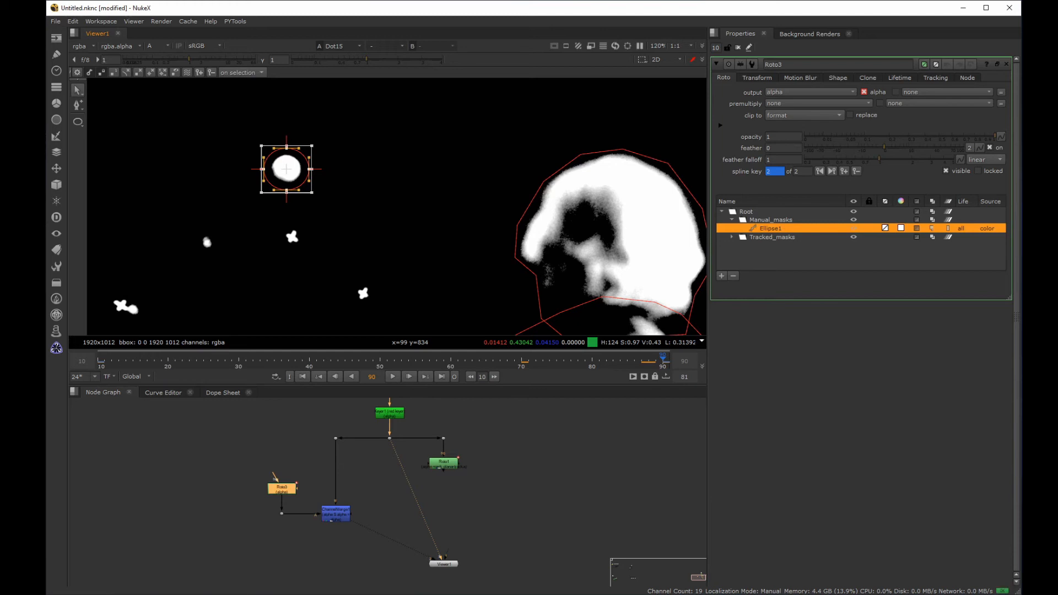
# Step: Reposition the ellipse over the moving ball at intermediate frames, including 30, 50 and 70
pyautogui.click(380, 359)
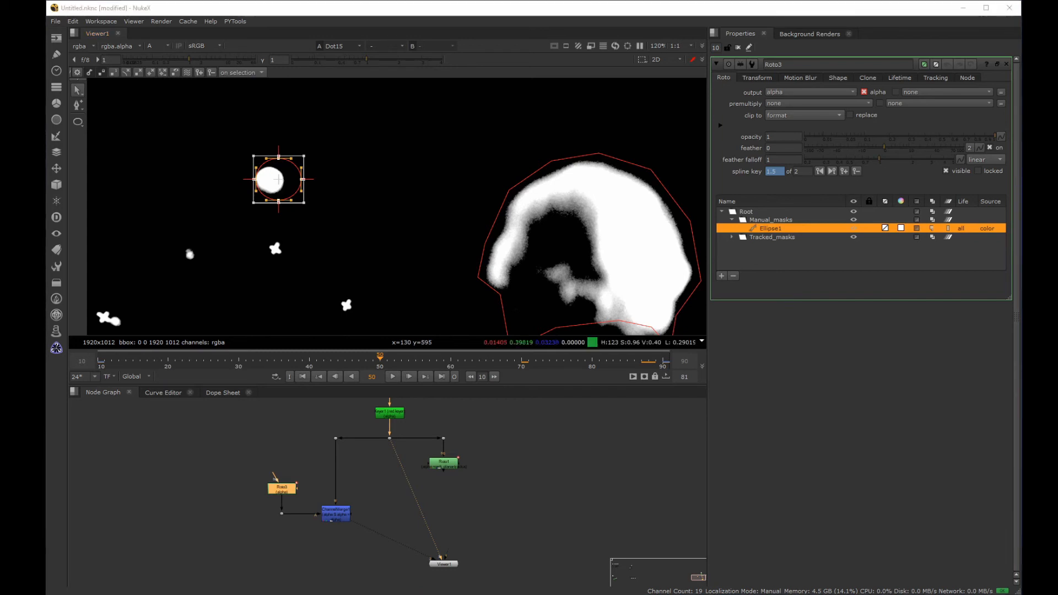
pyautogui.moveTo(279, 182); pyautogui.dragTo(270, 182)
pyautogui.hotkey('alt', 'Left')
pyautogui.hotkey('alt', 'Left')
pyautogui.moveTo(272, 183)
pyautogui.mouseDown()
pyautogui.moveTo(270, 192)
pyautogui.moveTo(286, 168)
pyautogui.mouseUp()
pyautogui.hotkey('alt', 'Left')
pyautogui.hotkey('alt', 'Right')
pyautogui.hotkey('alt', 'Right')
pyautogui.hotkey('alt', 'Right')
pyautogui.hotkey('alt', 'Right')
pyautogui.hotkey('alt', 'Right')
pyautogui.hotkey('alt', 'Right')
pyautogui.moveTo(574, 362); pyautogui.dragTo(597, 362)
# Step: Check the ellipse's fit on the ball by stepping through its keyframes from frame 10 to frame 70
pyautogui.click(101, 359)
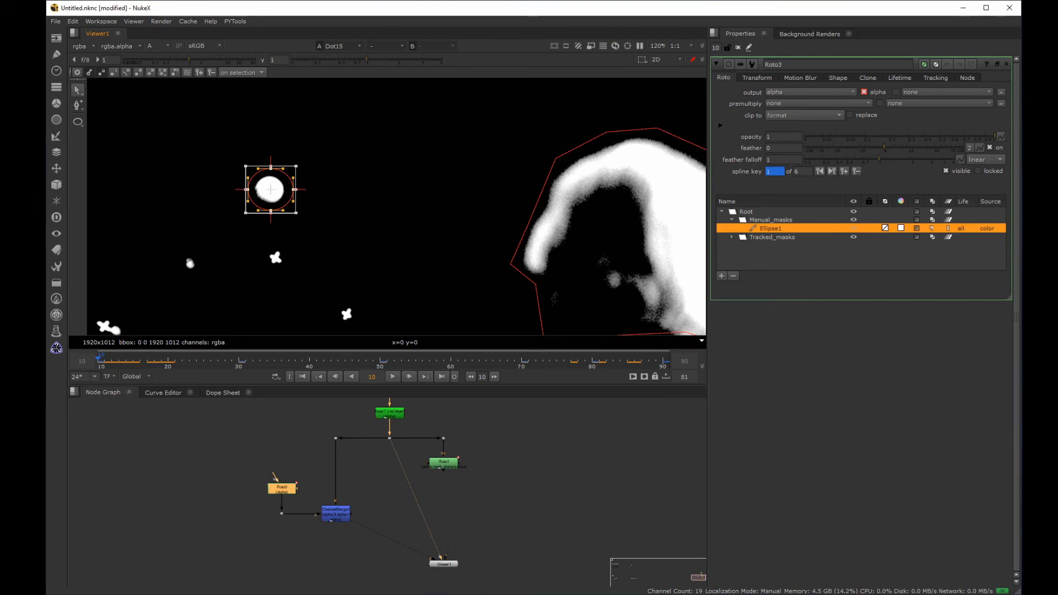
pyautogui.hotkey('alt', 'Right')
pyautogui.hotkey('alt', 'Right')
pyautogui.hotkey('alt', 'Right')
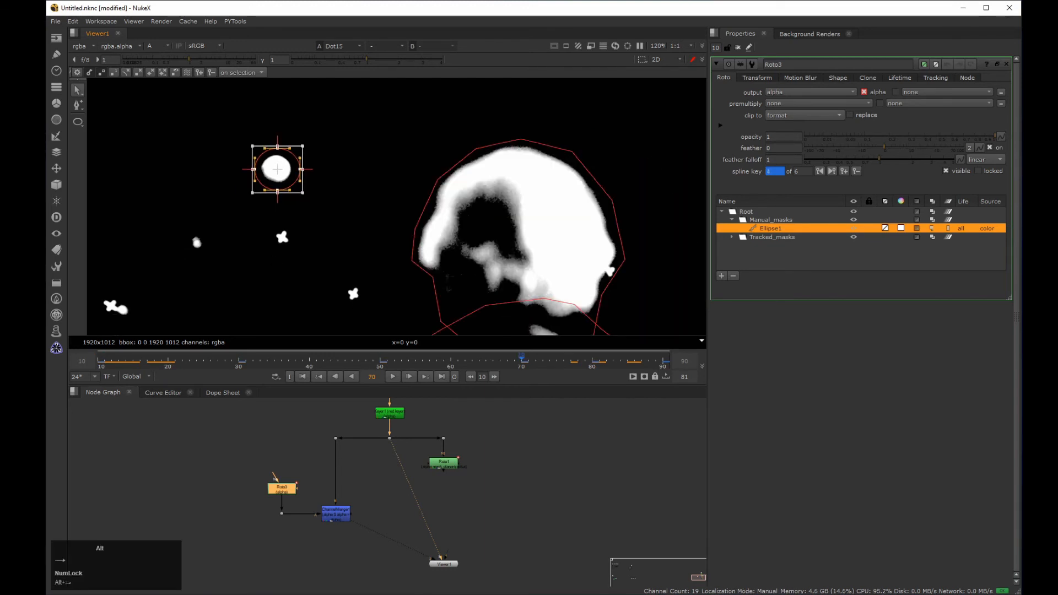
# Step: Draw a second ellipse mask at frame 10 around the ball to the right of the head
pyautogui.moveTo(607, 190); pyautogui.dragTo(356, 184, button='middle')
pyautogui.scroll(-4, 355, 184)
pyautogui.scroll(5, 607, 237)
pyautogui.click(100, 360)
pyautogui.click(78, 122)
pyautogui.moveTo(440, 202)
pyautogui.mouseDown()
pyautogui.moveTo(381, 255)
pyautogui.moveTo(437, 212)
pyautogui.moveTo(410, 231)
pyautogui.moveTo(424, 210)
pyautogui.mouseUp()
# Step: Keyframe the second ellipse's position along the shot, going through frames 90, 50 and 30
pyautogui.click(663, 360)
pyautogui.click(380, 360)
pyautogui.click(239, 361)
pyautogui.hotkey('alt', 'Right')
pyautogui.hotkey('alt', 'Right')
# Step: Play the ChannelMerge alpha from frame 10 in an enlarged viewer to review the manual masks
pyautogui.hotkey('ctrl', 'Left')
pyautogui.moveTo(488, 362); pyautogui.dragTo(104, 367)
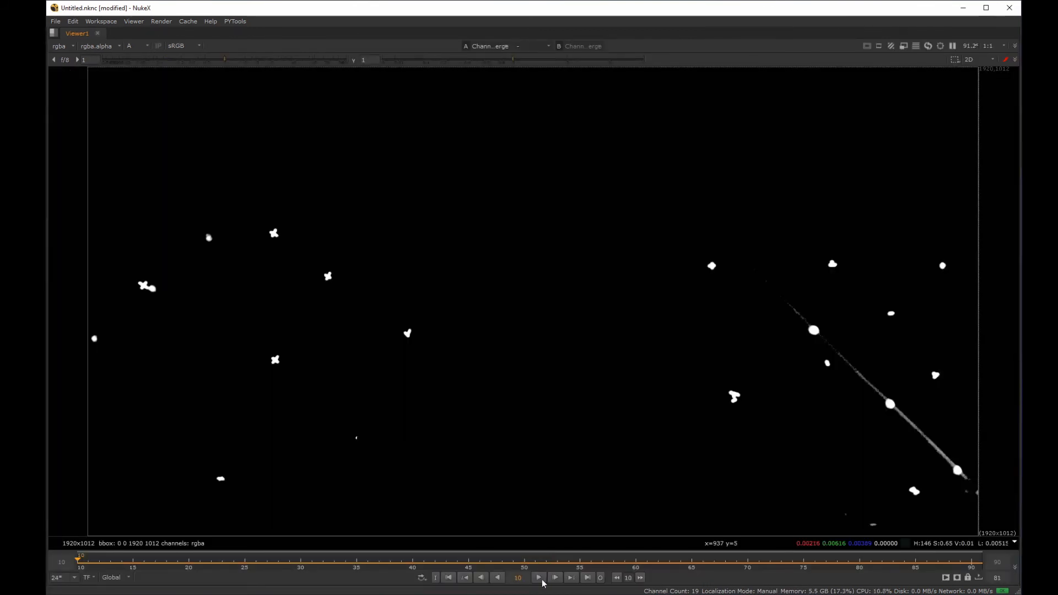
pyautogui.click(541, 580)
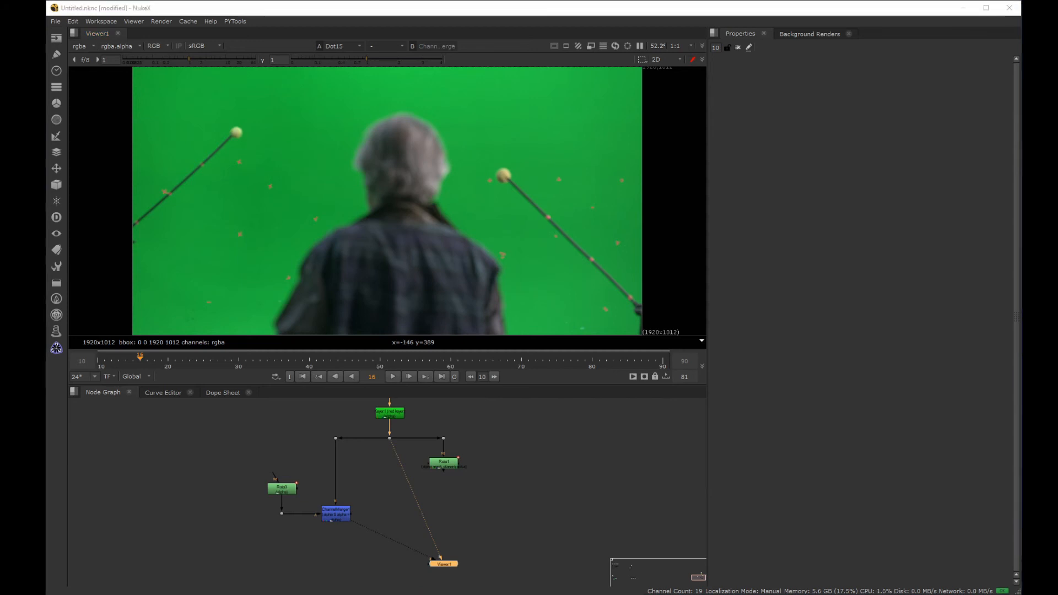
# Step: Add an Invert node below the ChannelMerge and limit its channels to alpha
pyautogui.moveTo(369, 494); pyautogui.dragTo(312, 534)
pyautogui.press('Tab')
pyautogui.write('inv')
pyautogui.press('Return')
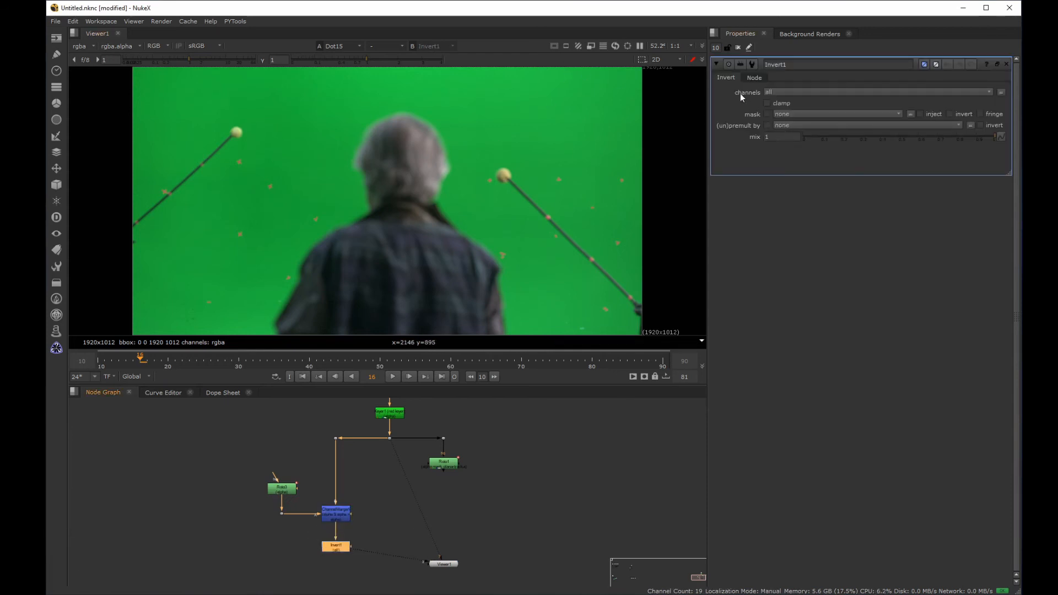
pyautogui.click(766, 93)
pyautogui.click(789, 144)
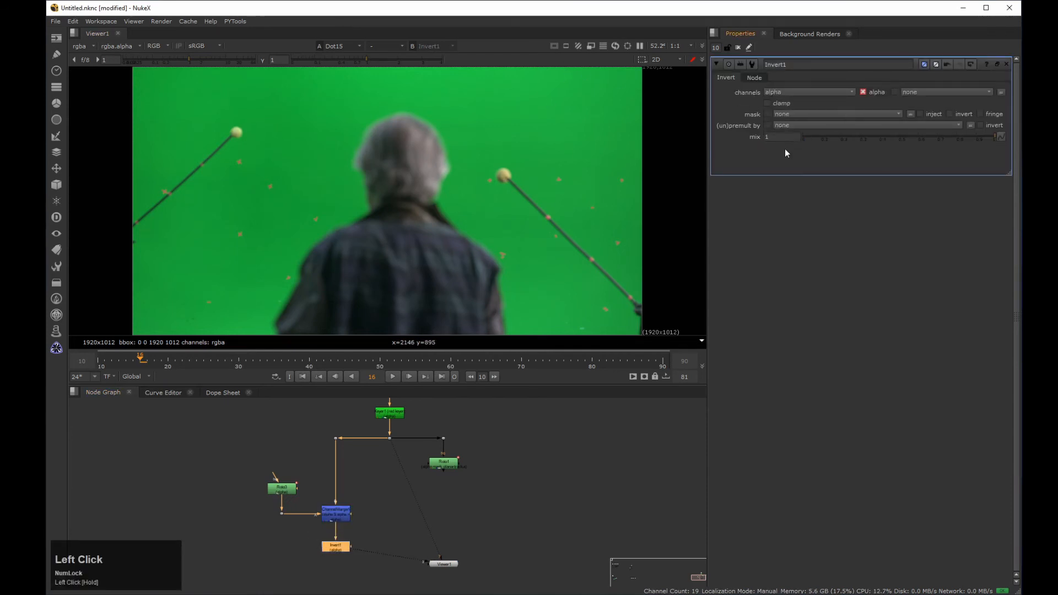
# Step: View the Invert node's output, checking its alpha and returning to the colour image
pyautogui.moveTo(376, 526); pyautogui.dragTo(319, 553)
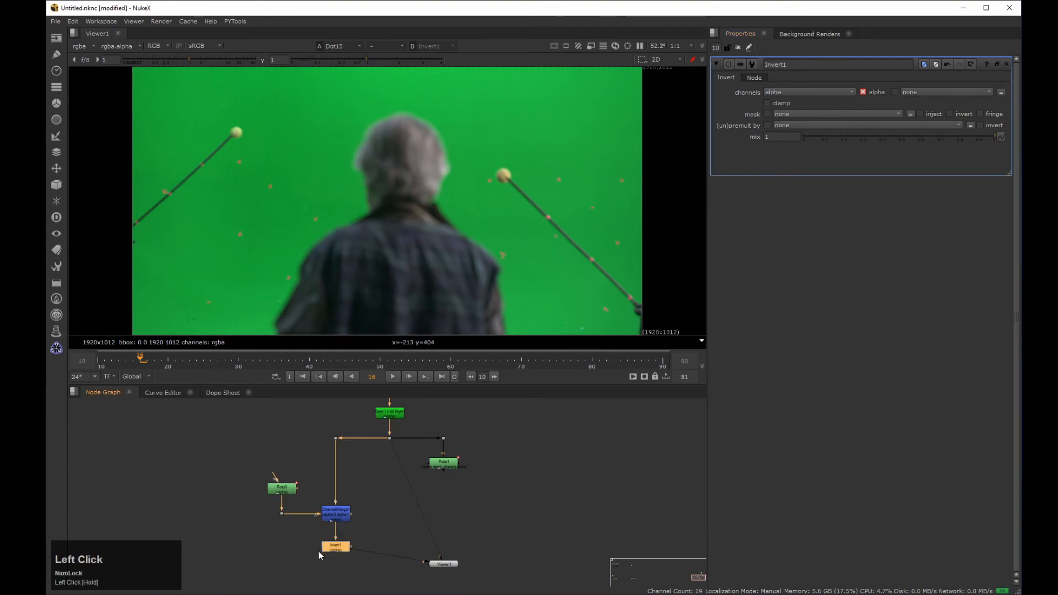
pyautogui.press('1')
pyautogui.press('a')
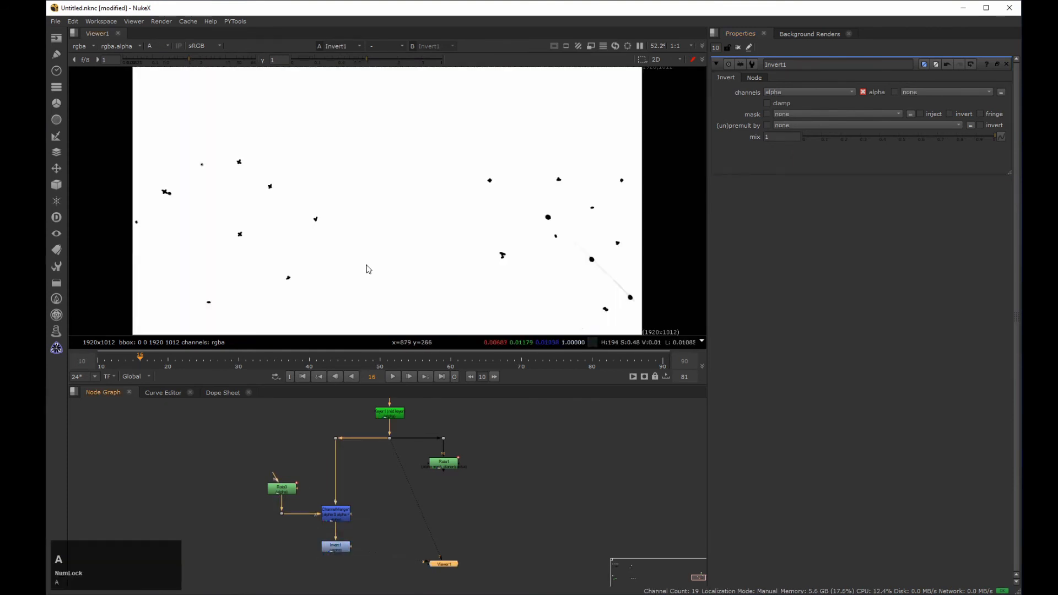
pyautogui.press('a')
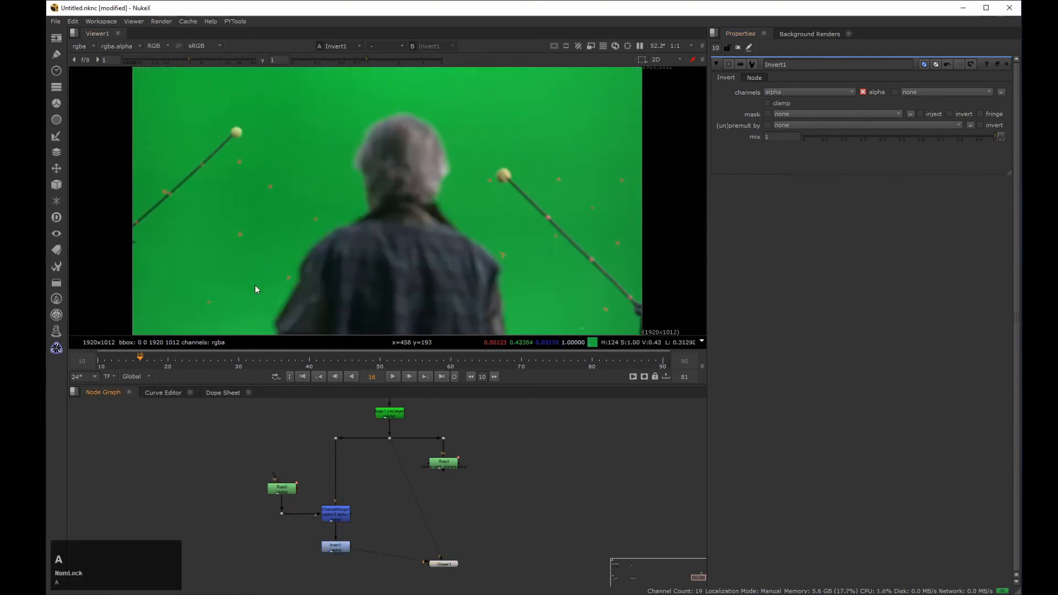
# Step: Add a Premult node below the Invert to cut the tracking markers out of the plate
pyautogui.moveTo(362, 539); pyautogui.dragTo(289, 570)
pyautogui.press('Tab')
pyautogui.write('premult')
pyautogui.press('Return')
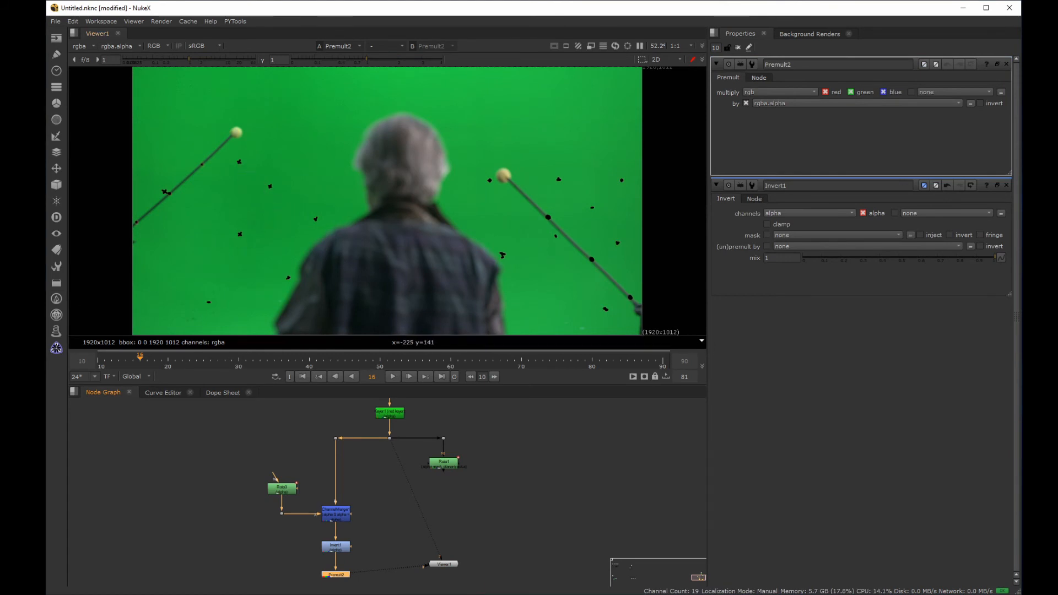
pyautogui.moveTo(265, 172); pyautogui.dragTo(316, 176, button='middle')
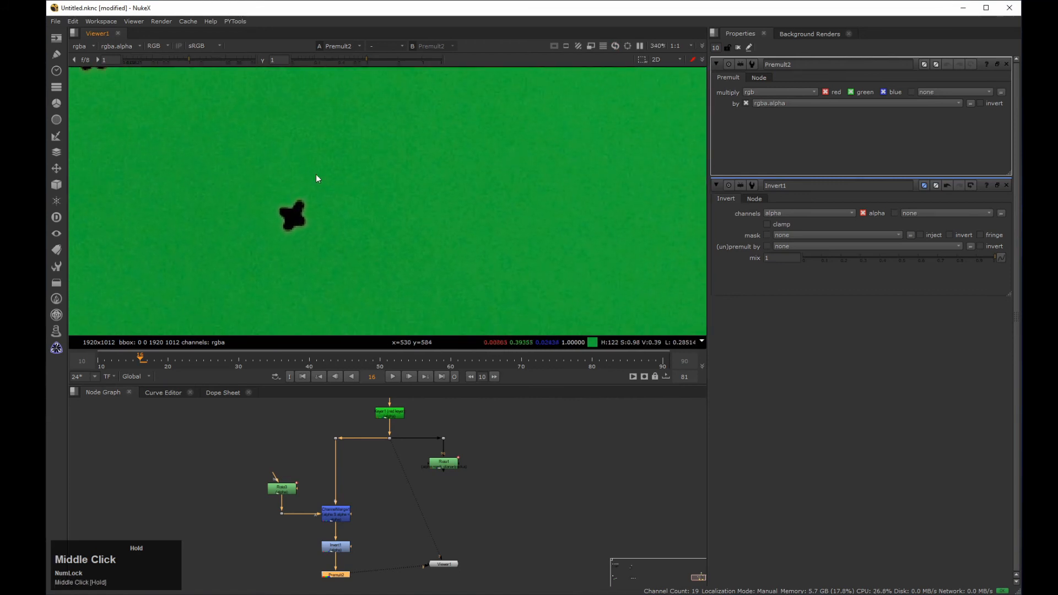
# Step: Try adjusting the Keyer's range and inserting an Erode (filter) node above the ChannelMerge, and delete the Erode
pyautogui.doubleClick(396, 417)
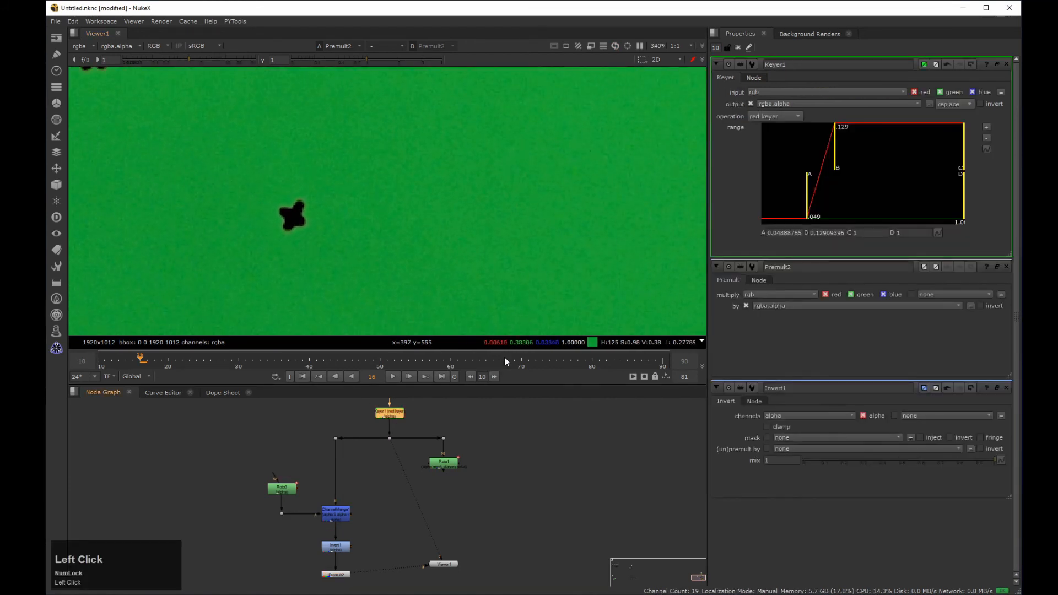
pyautogui.moveTo(807, 182)
pyautogui.mouseDown()
pyautogui.moveTo(831, 182)
pyautogui.moveTo(813, 179)
pyautogui.moveTo(819, 167)
pyautogui.moveTo(846, 167)
pyautogui.moveTo(821, 177)
pyautogui.mouseUp()
pyautogui.click(358, 468)
pyautogui.press('Tab')
pyautogui.write('erode')
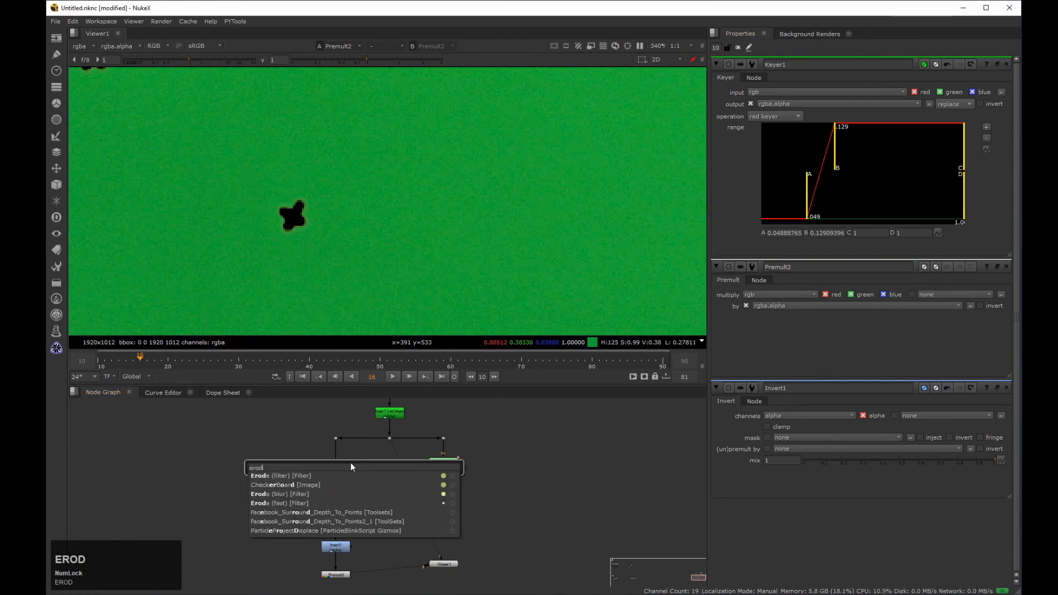
pyautogui.press('Return')
pyautogui.moveTo(368, 469); pyautogui.dragTo(350, 468)
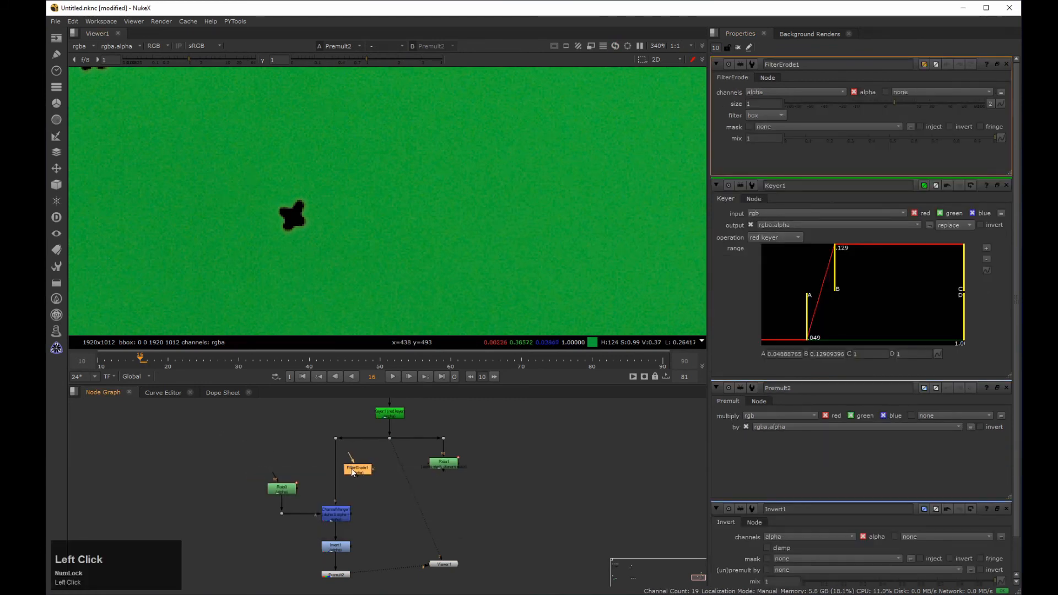
pyautogui.moveTo(881, 104)
pyautogui.mouseDown()
pyautogui.moveTo(872, 101)
pyautogui.moveTo(881, 104)
pyautogui.mouseUp()
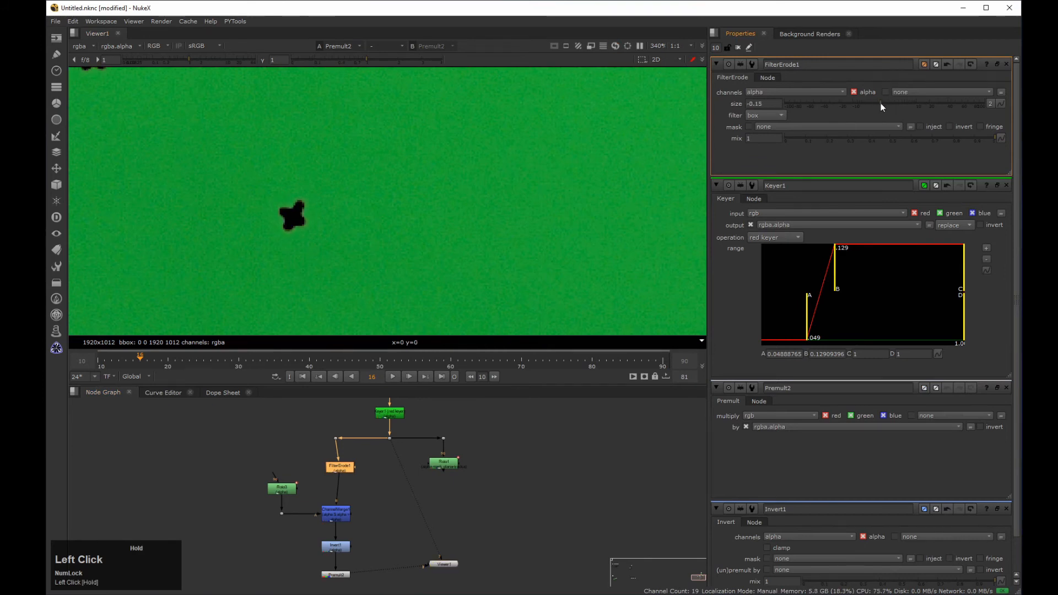
pyautogui.click(346, 470)
pyautogui.press('Delete')
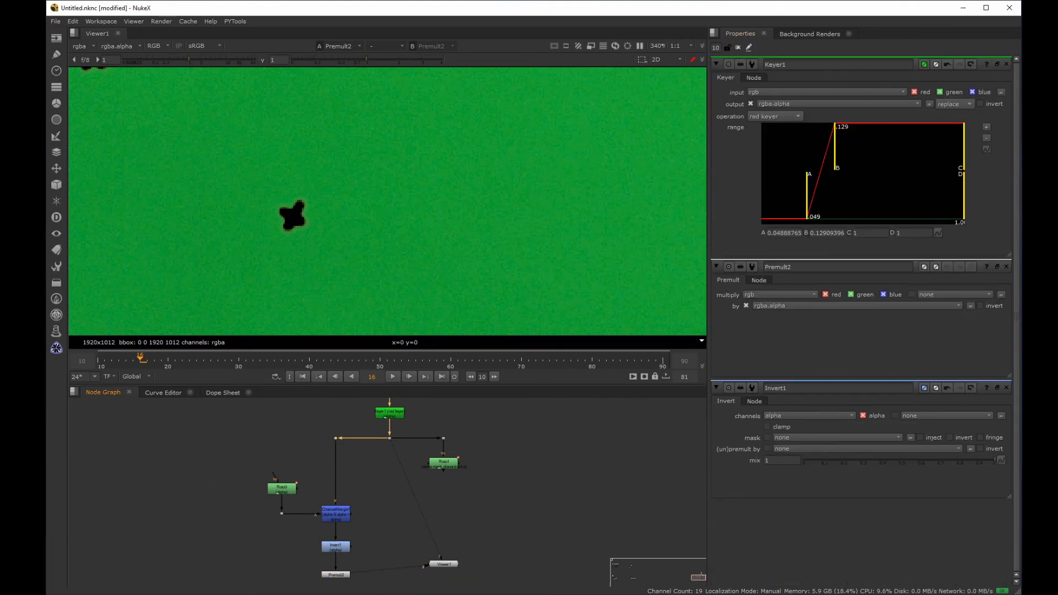
# Step: Make room in the node tree and insert a Clamp node between the Invert and the Premult
pyautogui.moveTo(236, 213); pyautogui.dragTo(274, 239, button='middle')
pyautogui.moveTo(342, 241); pyautogui.dragTo(379, 228)
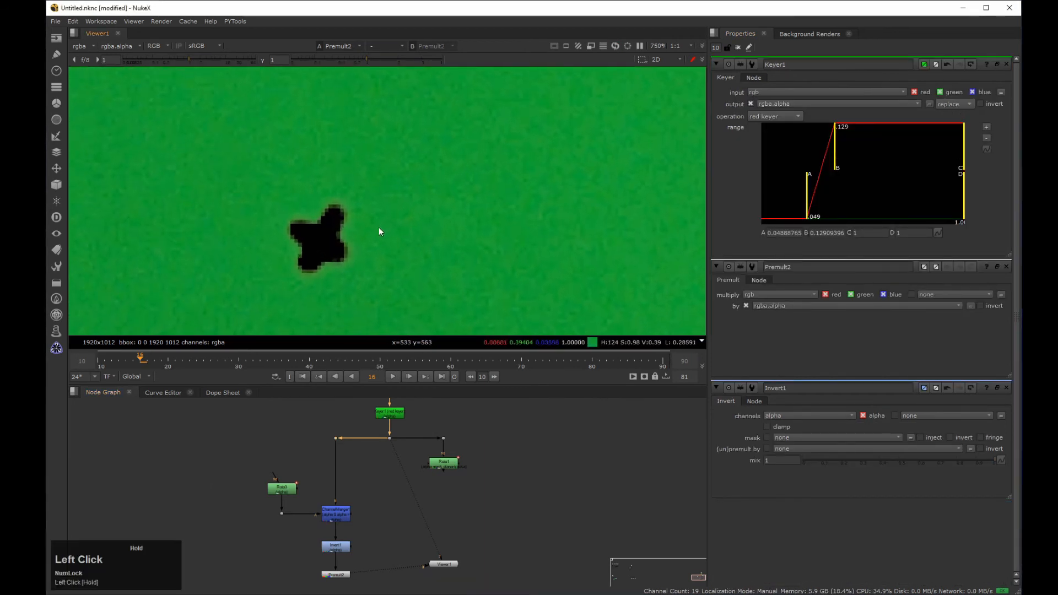
pyautogui.moveTo(379, 232); pyautogui.dragTo(378, 215, button='middle')
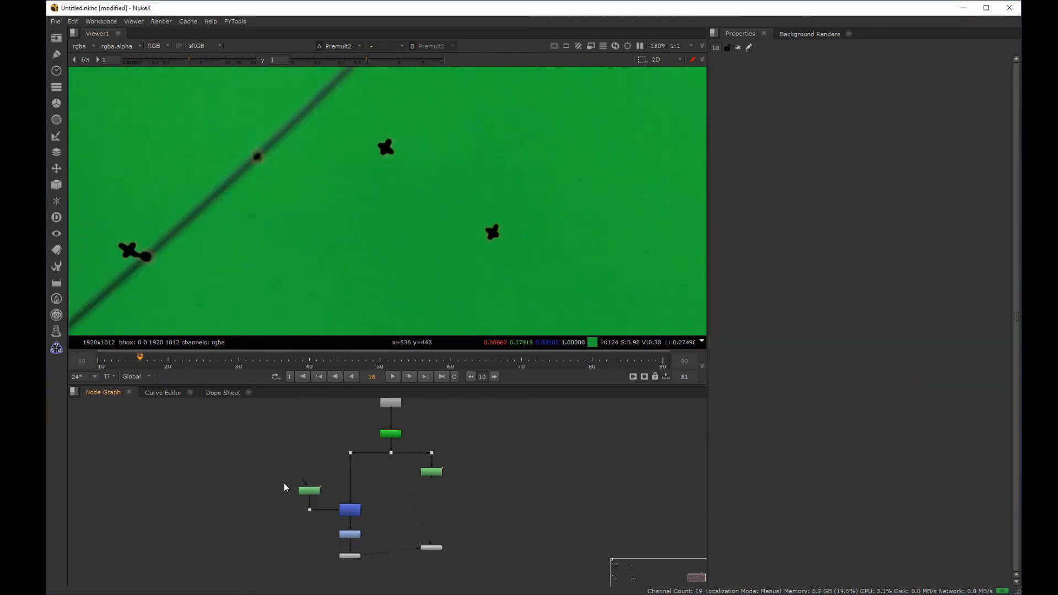
pyautogui.moveTo(285, 487); pyautogui.dragTo(352, 512)
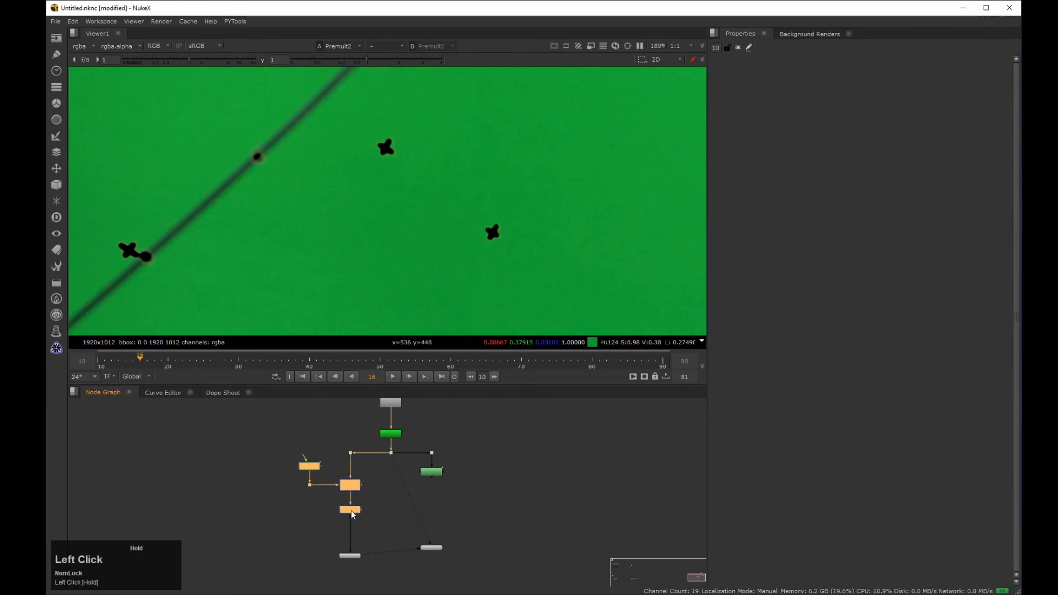
pyautogui.moveTo(352, 511); pyautogui.dragTo(318, 464, button='middle')
pyautogui.scroll(3, 317, 464)
pyautogui.click(366, 432)
pyautogui.press('Tab')
pyautogui.write('clam')
pyautogui.press('Return')
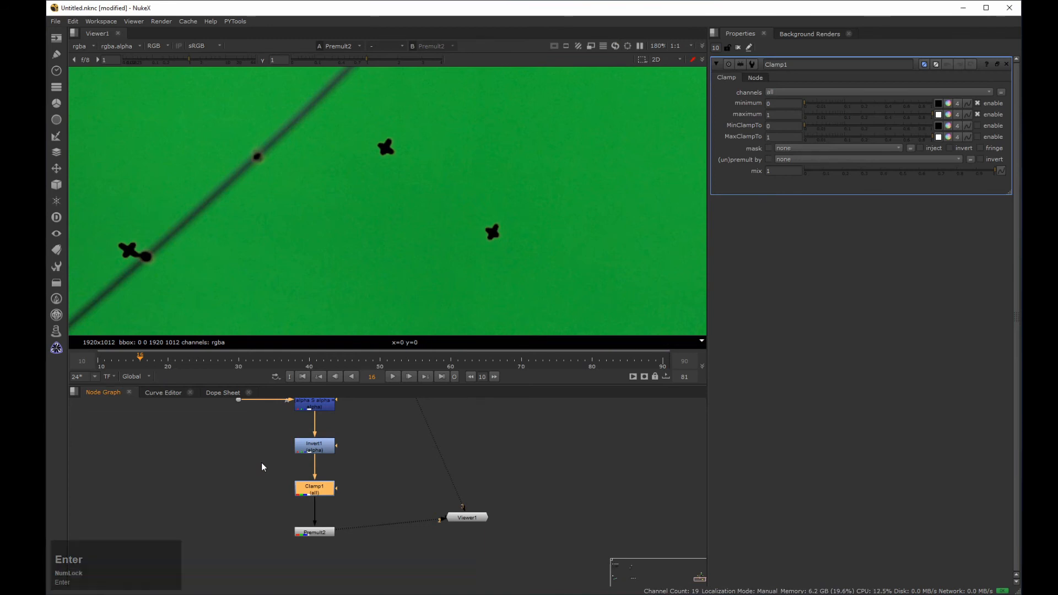
# Step: Set the Clamp to alpha only, disable its minimum, enable MaxClampTo, and set the maximum to 0
pyautogui.click(775, 93)
pyautogui.click(778, 146)
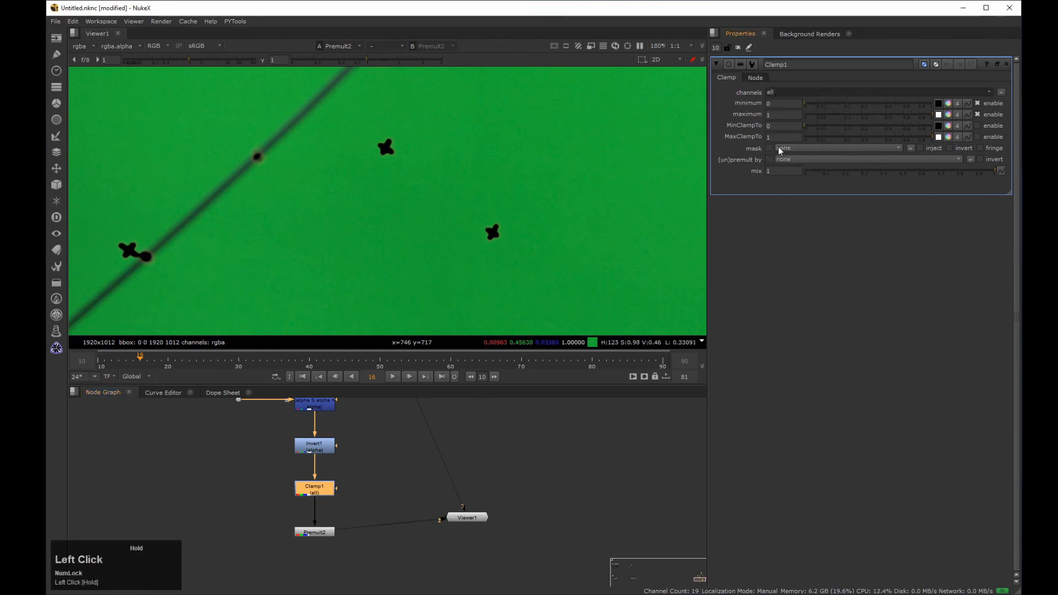
pyautogui.click(978, 103)
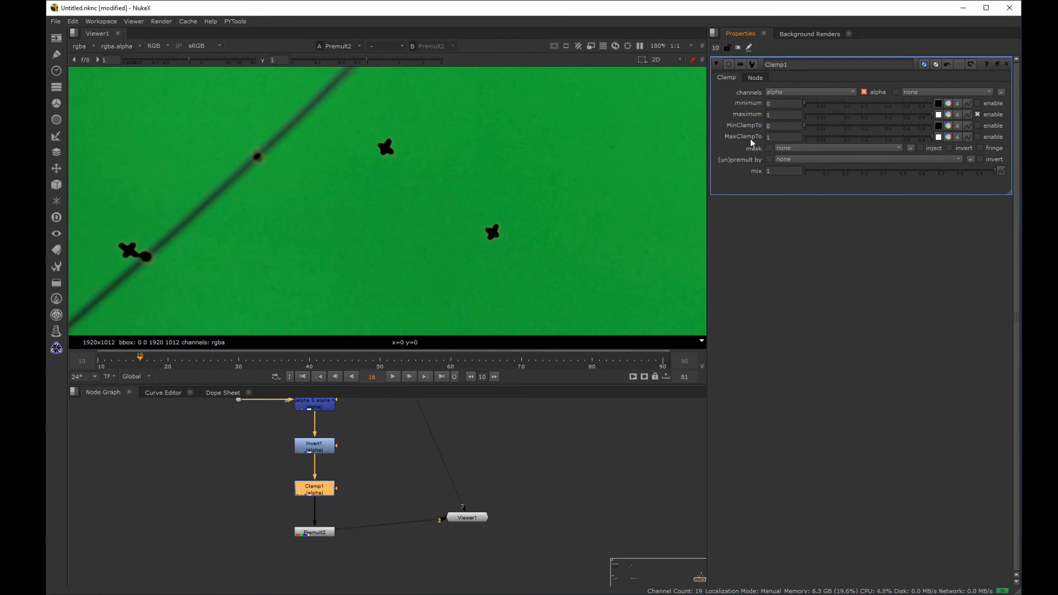
pyautogui.click(979, 136)
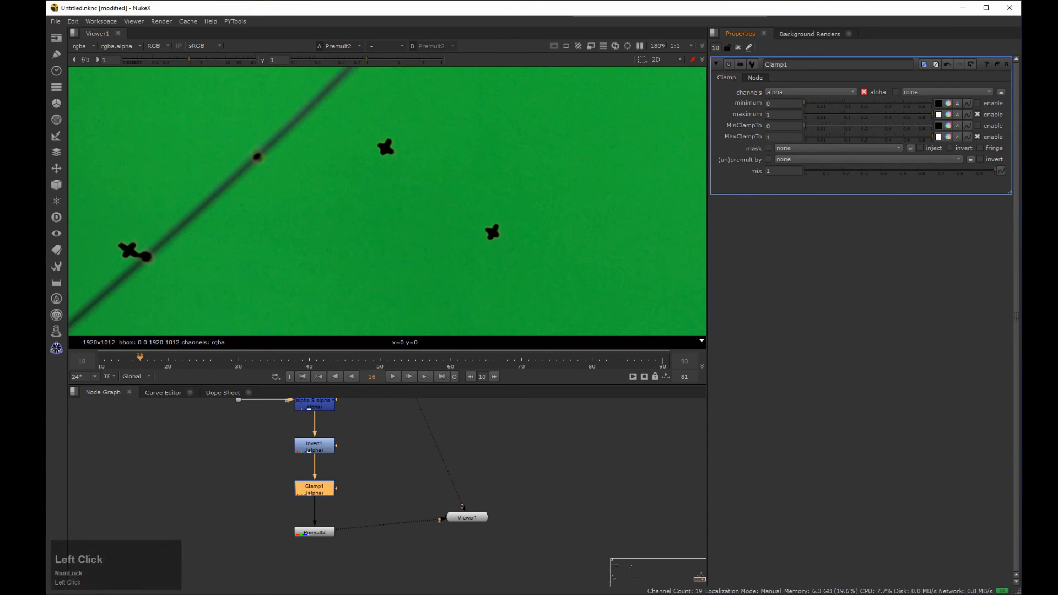
pyautogui.click(783, 114)
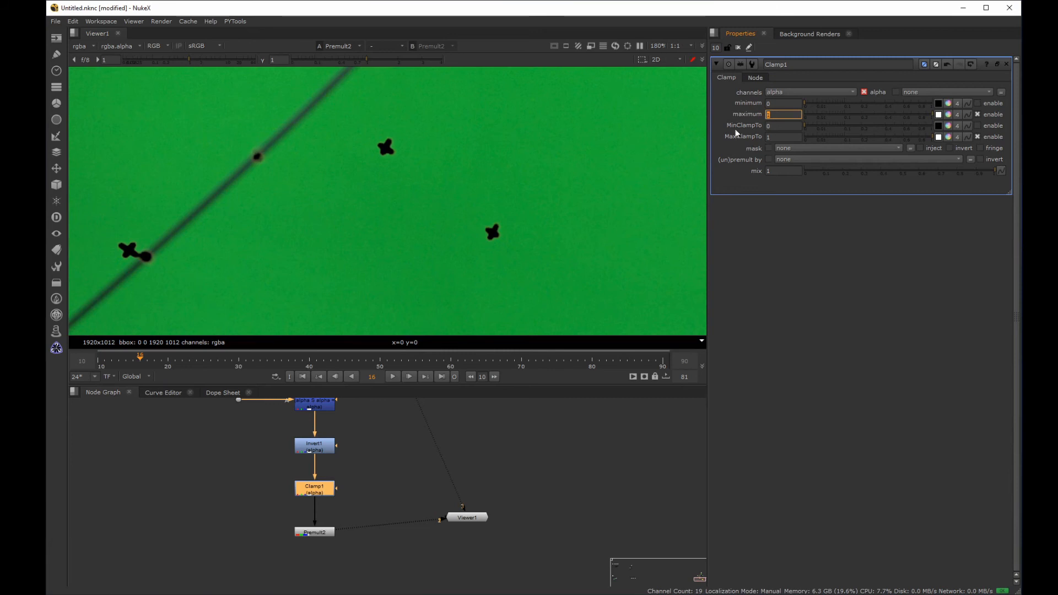
pyautogui.write('0')
pyautogui.press('Return')
# Step: Inspect the edges of the clamped marker holes on both poles and across the green screen
pyautogui.moveTo(333, 200); pyautogui.dragTo(197, 140, button='middle')
pyautogui.moveTo(341, 126); pyautogui.dragTo(119, 194, button='middle')
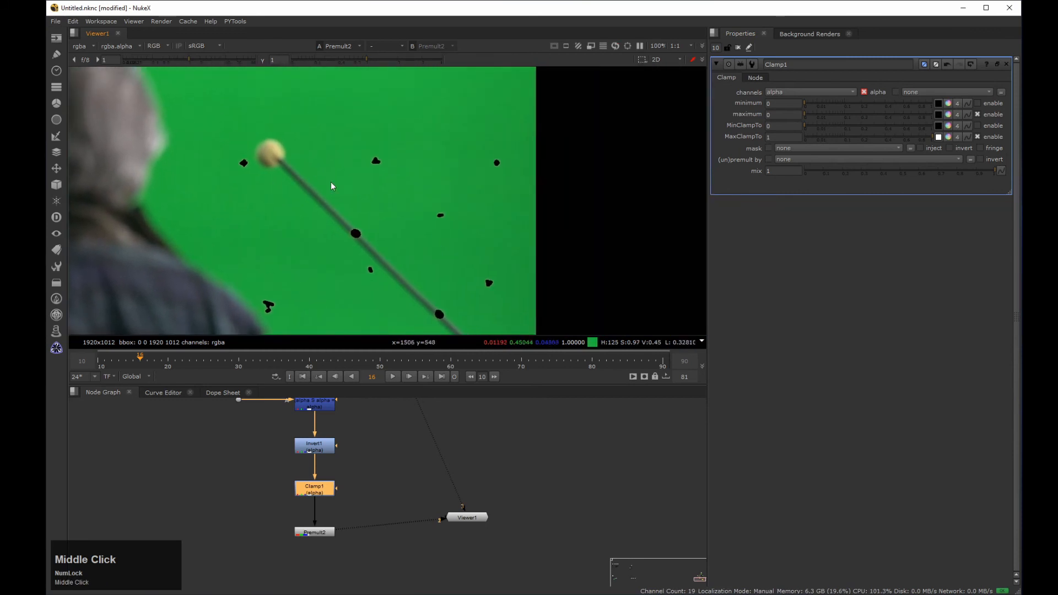
pyautogui.moveTo(335, 183); pyautogui.dragTo(411, 158)
pyautogui.moveTo(341, 197); pyautogui.dragTo(416, 178, button='middle')
pyautogui.scroll(-6, 424, 168)
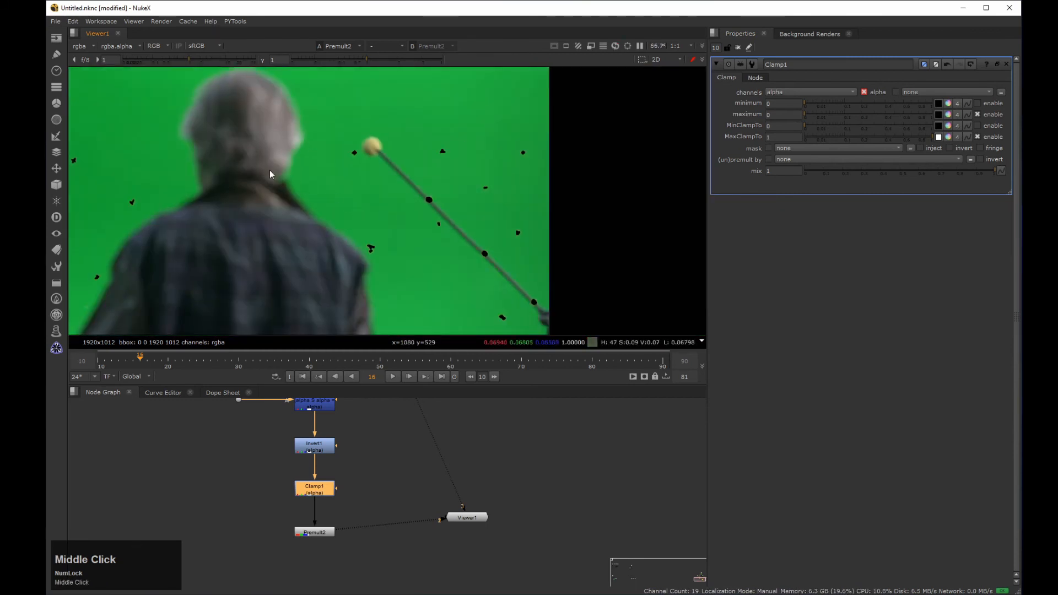
pyautogui.moveTo(269, 170); pyautogui.dragTo(560, 121, button='middle')
pyautogui.moveTo(349, 160); pyautogui.dragTo(392, 137, button='middle')
pyautogui.moveTo(391, 137); pyautogui.dragTo(445, 127)
pyautogui.moveTo(397, 144); pyautogui.dragTo(445, 102, button='middle')
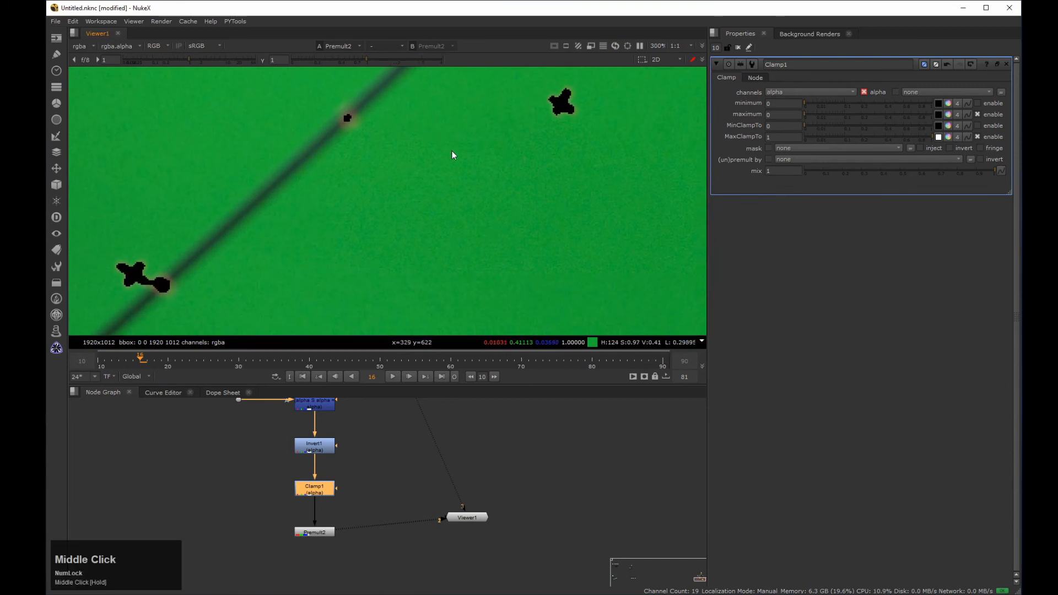
# Step: Lower the red Keyer's B range handle to about 0.081
pyautogui.scroll(-3, 248, 411)
pyautogui.moveTo(237, 406); pyautogui.dragTo(199, 474, button='middle')
pyautogui.scroll(3, 292, 445)
pyautogui.doubleClick(300, 469)
pyautogui.moveTo(835, 168); pyautogui.dragTo(822, 167)
# Step: Move the Roto1 node up closer to the dot that feeds it
pyautogui.scroll(-4, 397, 408)
pyautogui.moveTo(259, 426); pyautogui.dragTo(425, 524)
pyautogui.moveTo(428, 474); pyautogui.dragTo(429, 475)
pyautogui.moveTo(405, 472); pyautogui.dragTo(404, 452)
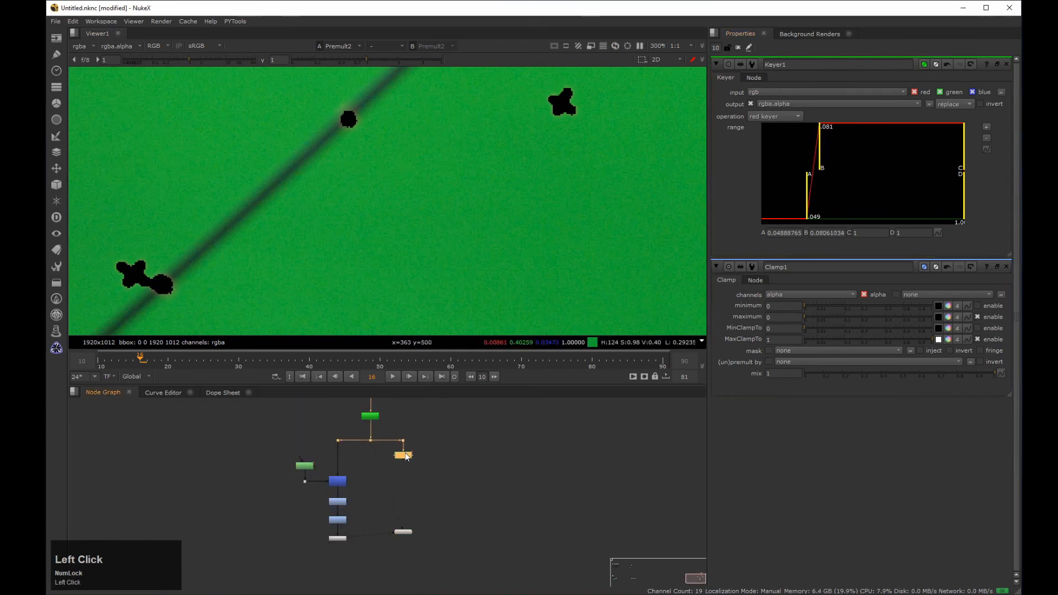
# Step: Insert an Erode (filter) node on the alpha branch above ChannelMerge1 and set its size to -1.8
pyautogui.click(358, 455)
pyautogui.scroll(4, 353, 457)
pyautogui.moveTo(370, 461); pyautogui.dragTo(387, 468, button='middle')
pyautogui.press('Tab')
pyautogui.write('ero')
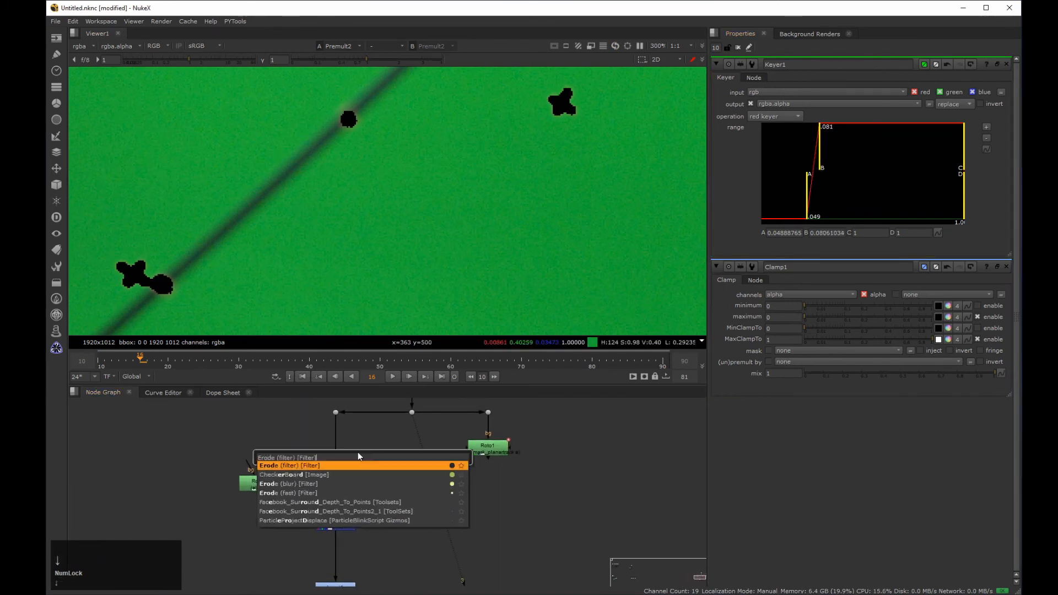
pyautogui.press('Return')
pyautogui.moveTo(359, 461); pyautogui.dragTo(336, 456)
pyautogui.click(871, 103)
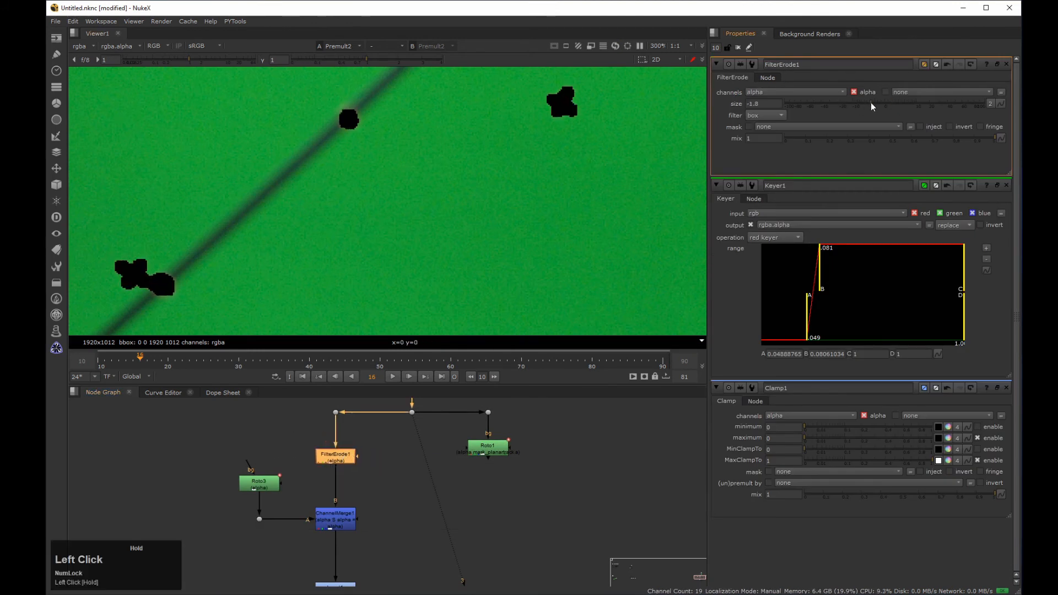
# Step: Examine the enlarged marker holes on both poles and across the green screen for leftover marker edges
pyautogui.scroll(-3, 308, 292)
pyautogui.moveTo(506, 263); pyautogui.dragTo(121, 170, button='middle')
pyautogui.scroll(-2, 276, 214)
pyautogui.moveTo(574, 184); pyautogui.dragTo(319, 173, button='middle')
pyautogui.scroll(3, 426, 173)
pyautogui.moveTo(426, 173); pyautogui.dragTo(401, 169, button='middle')
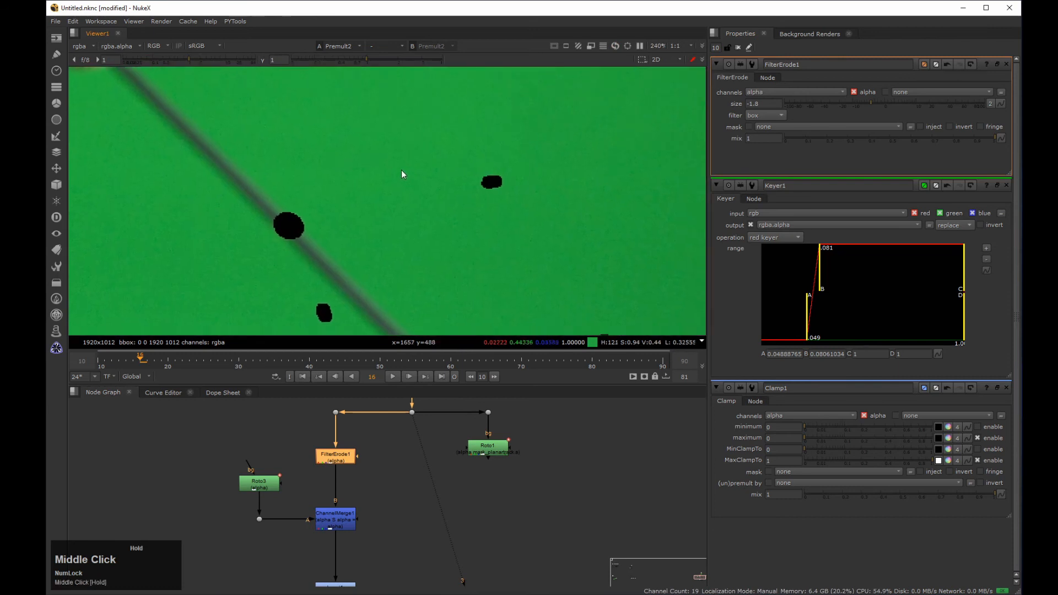
pyautogui.scroll(-5, 402, 170)
pyautogui.moveTo(305, 207); pyautogui.dragTo(516, 186, button='middle')
pyautogui.moveTo(311, 172); pyautogui.dragTo(477, 218, button='middle')
pyautogui.scroll(2, 408, 156)
pyautogui.moveTo(408, 156); pyautogui.dragTo(486, 185, button='middle')
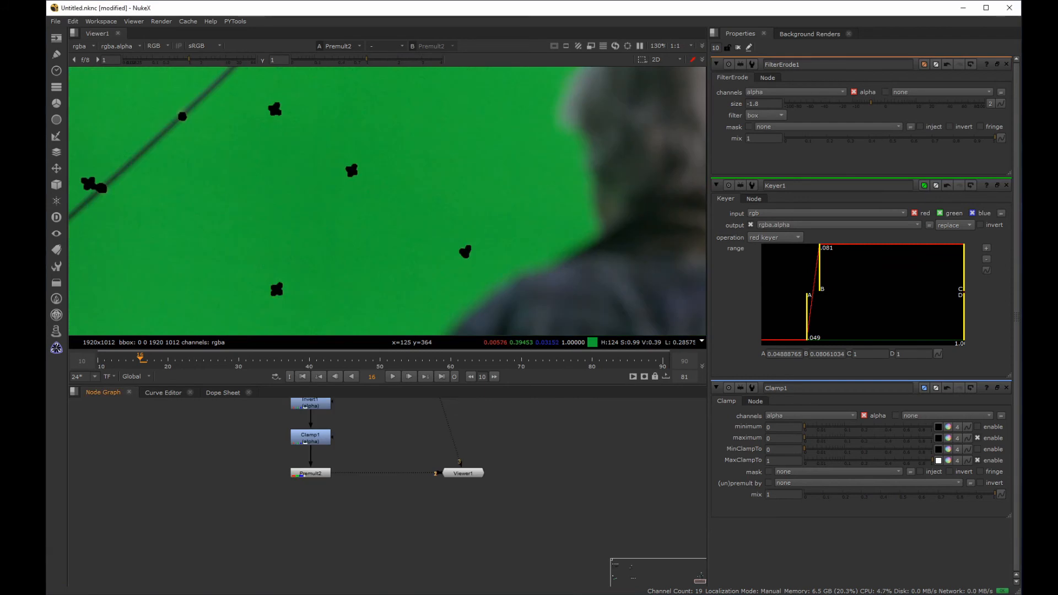
# Step: Add a Blur node after Premult2
pyautogui.click(310, 473)
pyautogui.press('b')
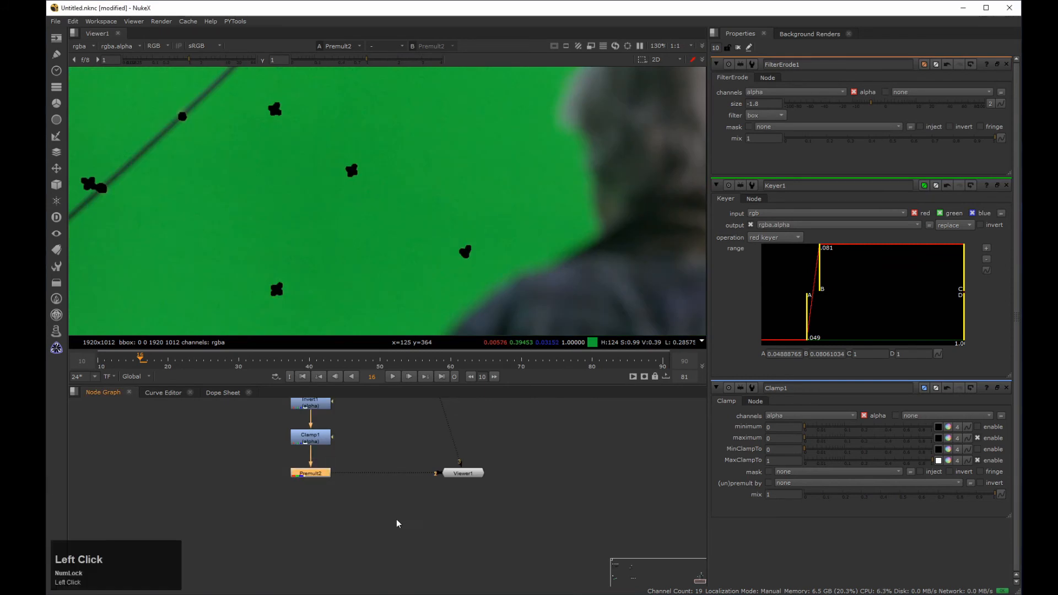
pyautogui.moveTo(771, 92); pyautogui.dragTo(766, 134)
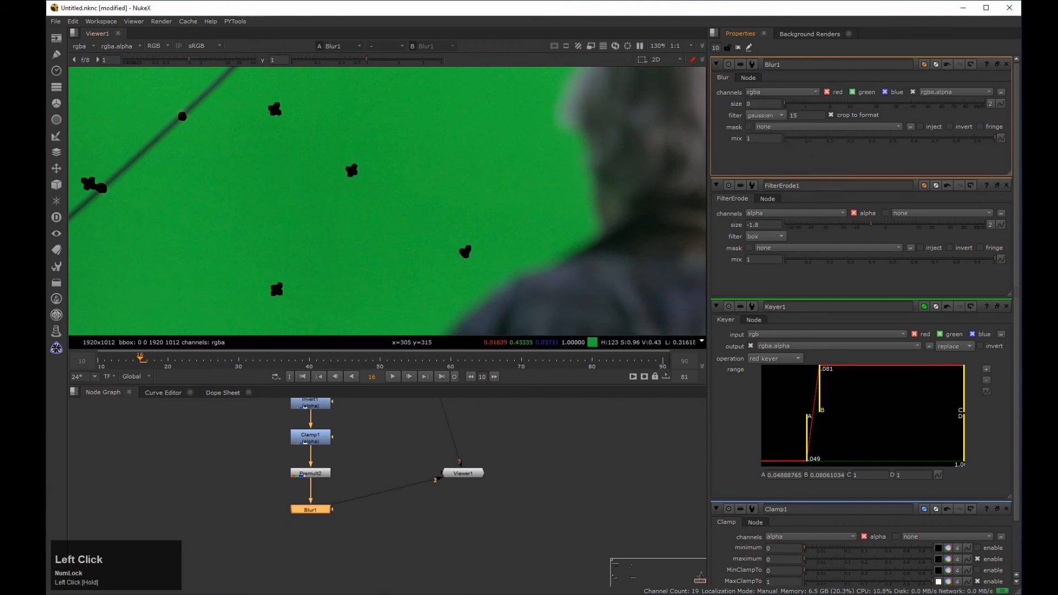
# Step: Add an Unpremult node after the Blur and raise the blur size to about 9.8 to fill the marker holes
pyautogui.moveTo(236, 493); pyautogui.dragTo(381, 551)
pyautogui.press('Tab')
pyautogui.write('unp')
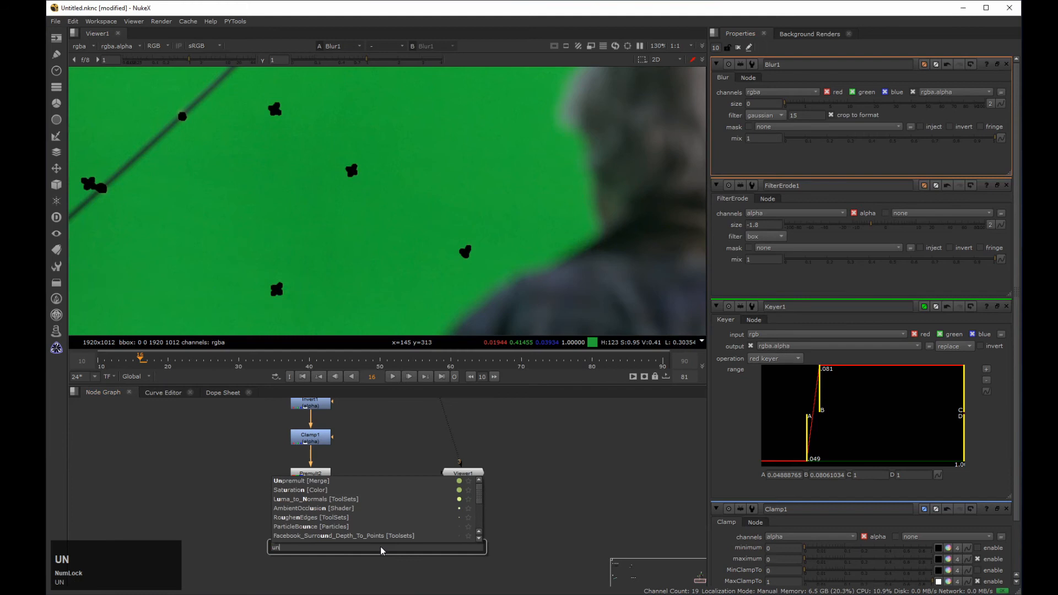
pyautogui.press('Return')
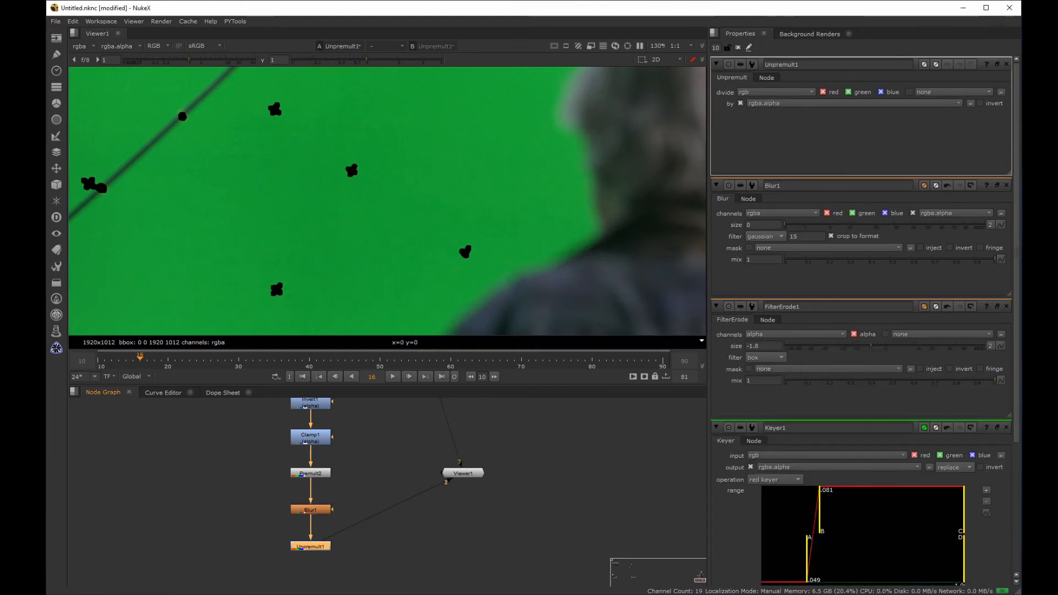
pyautogui.moveTo(790, 223); pyautogui.dragTo(841, 223)
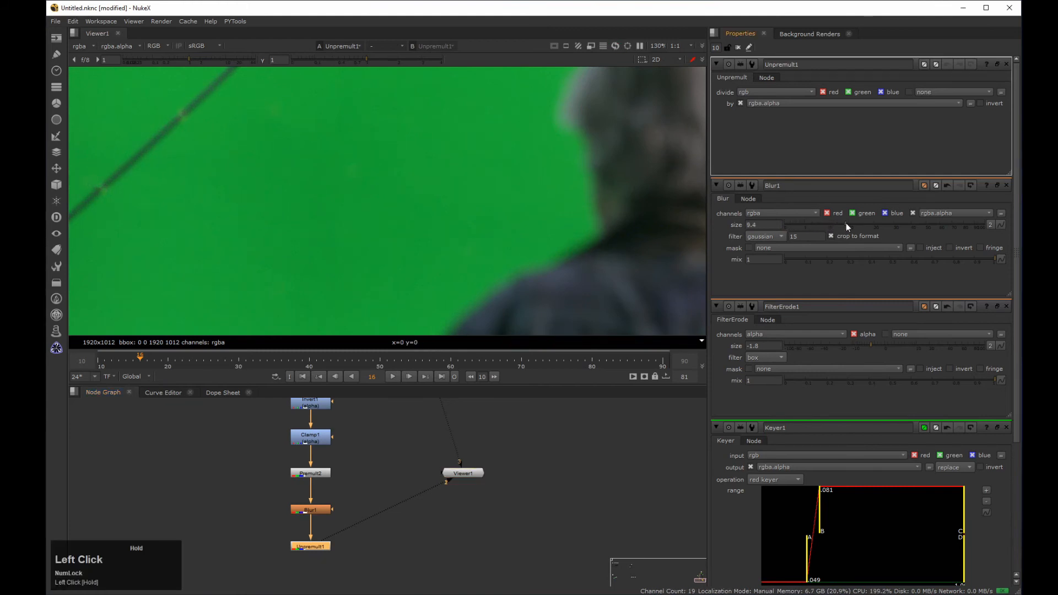
pyautogui.moveTo(287, 219); pyautogui.dragTo(415, 190, button='middle')
# Step: Compare the image with Blur1 disabled and enabled, in full frame and close up near the pole
pyautogui.click(310, 510)
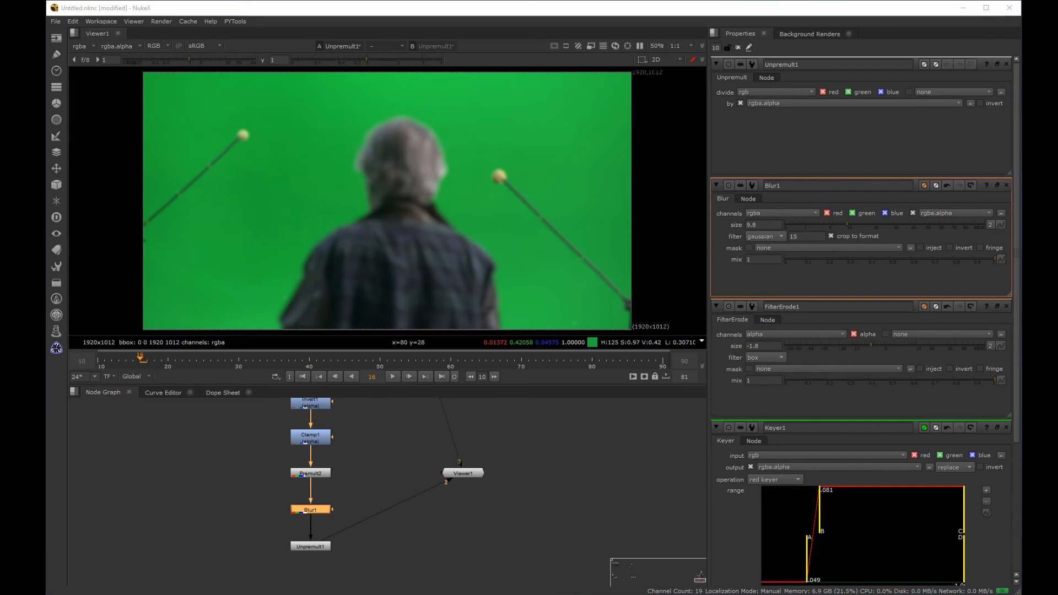
pyautogui.moveTo(273, 521); pyautogui.dragTo(386, 487)
pyautogui.press('d')
pyautogui.press('d')
pyautogui.press('d')
pyautogui.press('d')
pyautogui.press('d')
pyautogui.press('d')
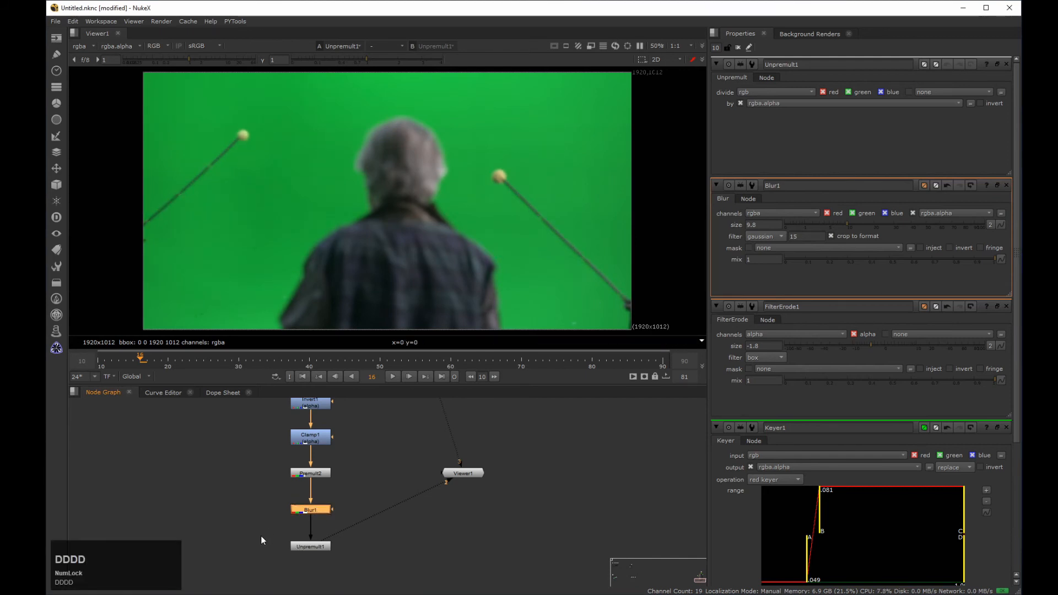
pyautogui.moveTo(322, 183); pyautogui.dragTo(376, 189, button='middle')
pyautogui.press('d')
pyautogui.press('d')
pyautogui.press('d')
pyautogui.press('d')
pyautogui.press('d')
pyautogui.press('d')
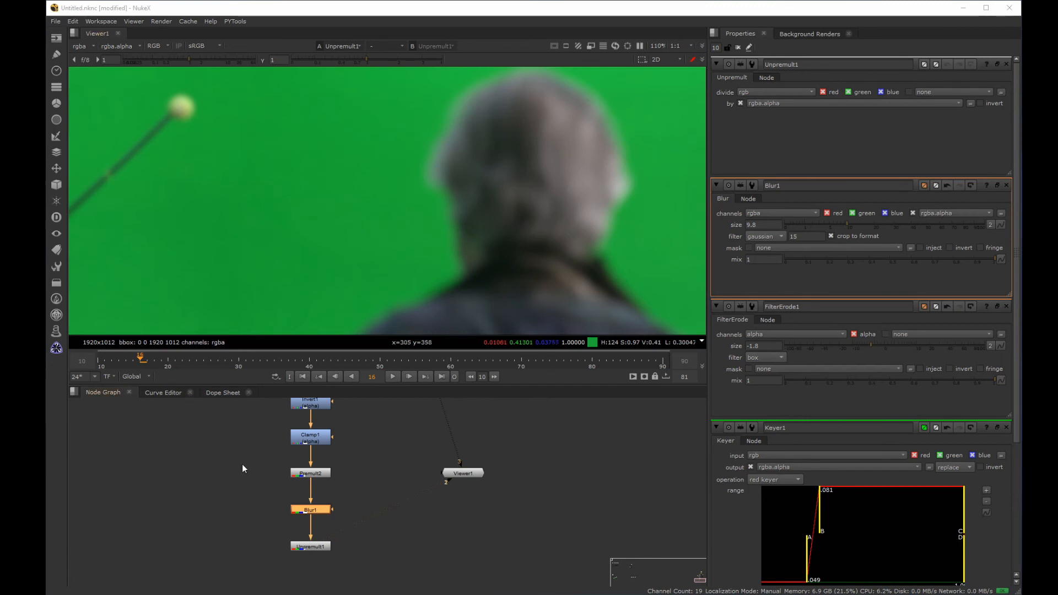
# Step: Insert a Copy node after Unpremult1 and route its A input through dots from the alpha between ChannelMerge1 and Invert1
pyautogui.moveTo(259, 453); pyautogui.dragTo(236, 470, button='middle')
pyautogui.moveTo(266, 432); pyautogui.dragTo(290, 477, button='middle')
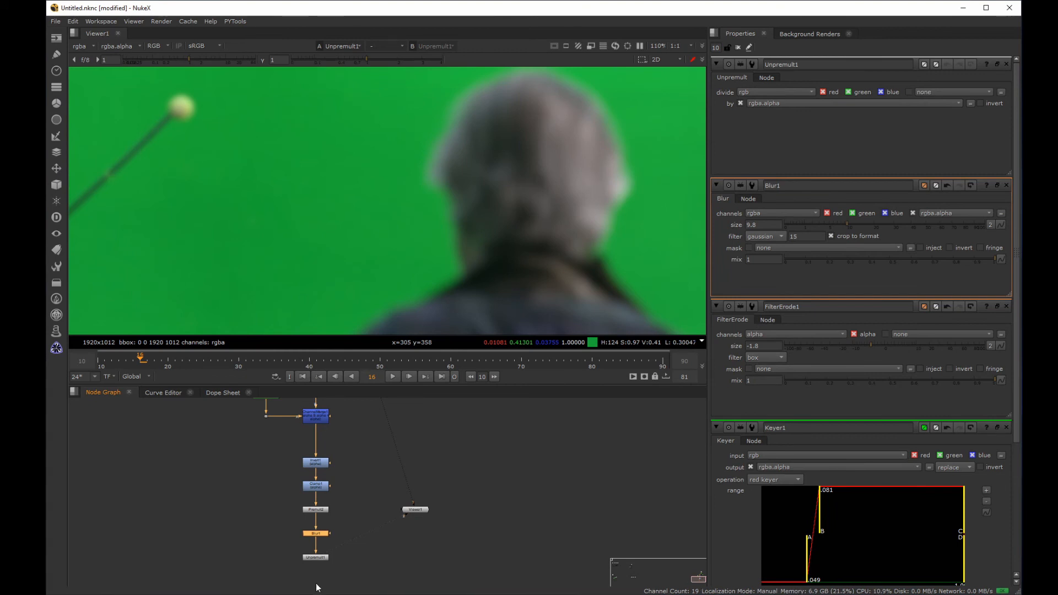
pyautogui.press('k')
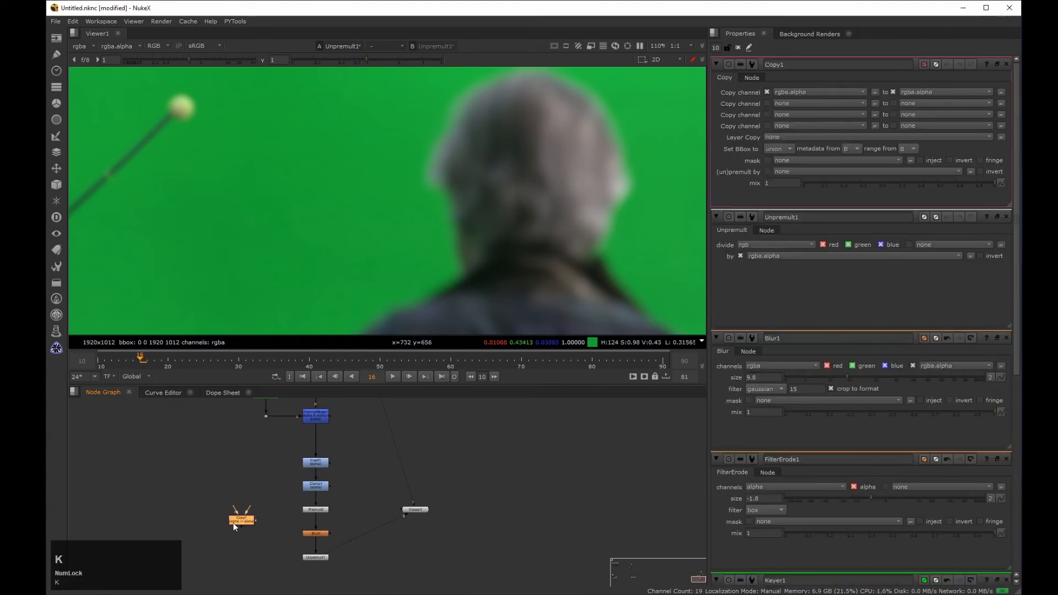
pyautogui.moveTo(315, 441); pyautogui.dragTo(247, 510)
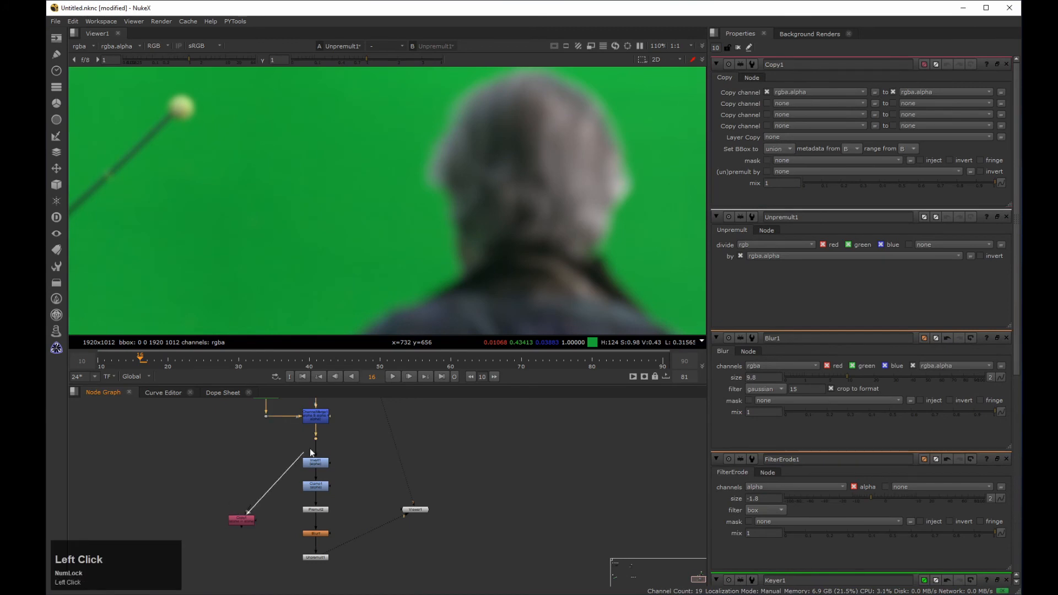
pyautogui.moveTo(235, 521); pyautogui.dragTo(231, 461, button='middle')
pyautogui.moveTo(237, 460); pyautogui.dragTo(318, 525)
pyautogui.keyDown('ctrl'); pyautogui.moveTo(267, 455); pyautogui.dragTo(239, 533); pyautogui.keyUp('ctrl')
pyautogui.moveTo(361, 522); pyautogui.dragTo(280, 551)
# Step: Add a Premult node after the Copy and view the isolated marker patches
pyautogui.press('Tab')
pyautogui.write('premult')
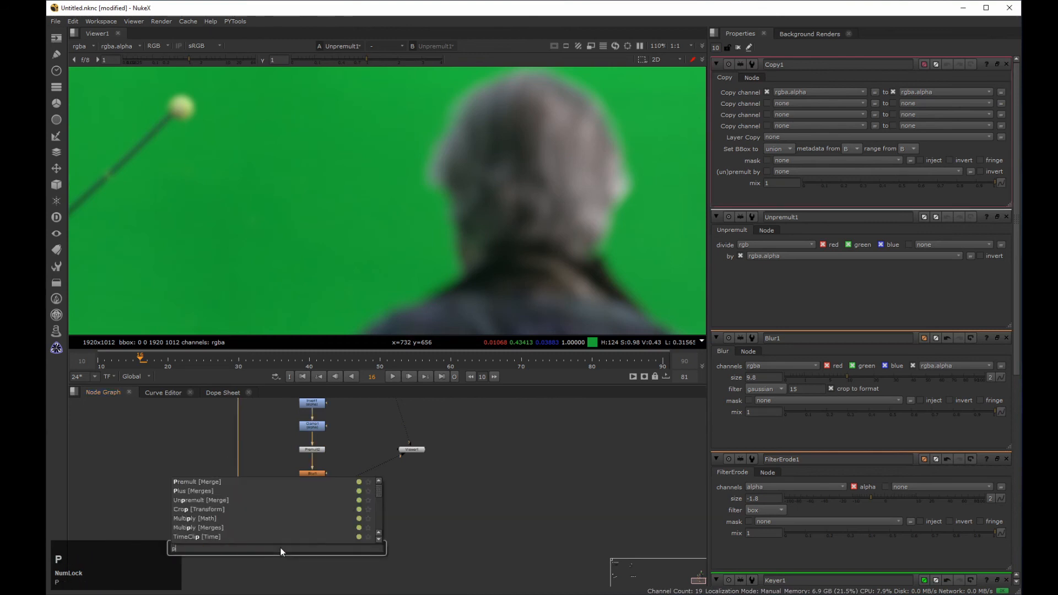
pyautogui.press('Return')
pyautogui.moveTo(363, 540); pyautogui.dragTo(276, 572)
pyautogui.press('2')
pyautogui.middleClick(250, 204)
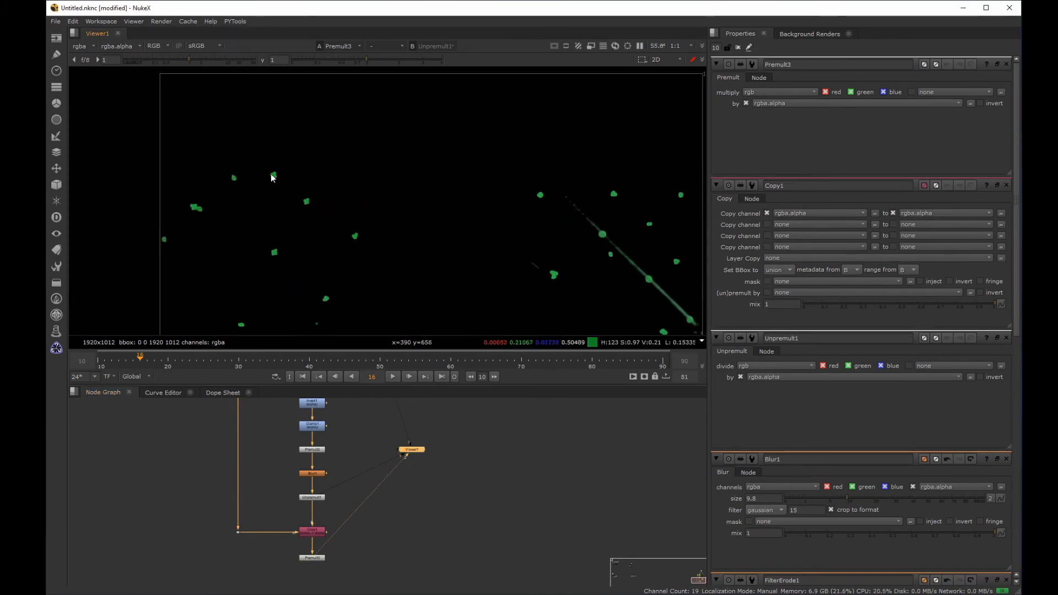
# Step: Merge the premultiplied marker patches over the original plate from the dot at the head of the branch
pyautogui.scroll(-2, 378, 426)
pyautogui.moveTo(355, 449); pyautogui.dragTo(304, 501, button='middle')
pyautogui.scroll(-2, 326, 453)
pyautogui.moveTo(332, 480); pyautogui.dragTo(392, 513)
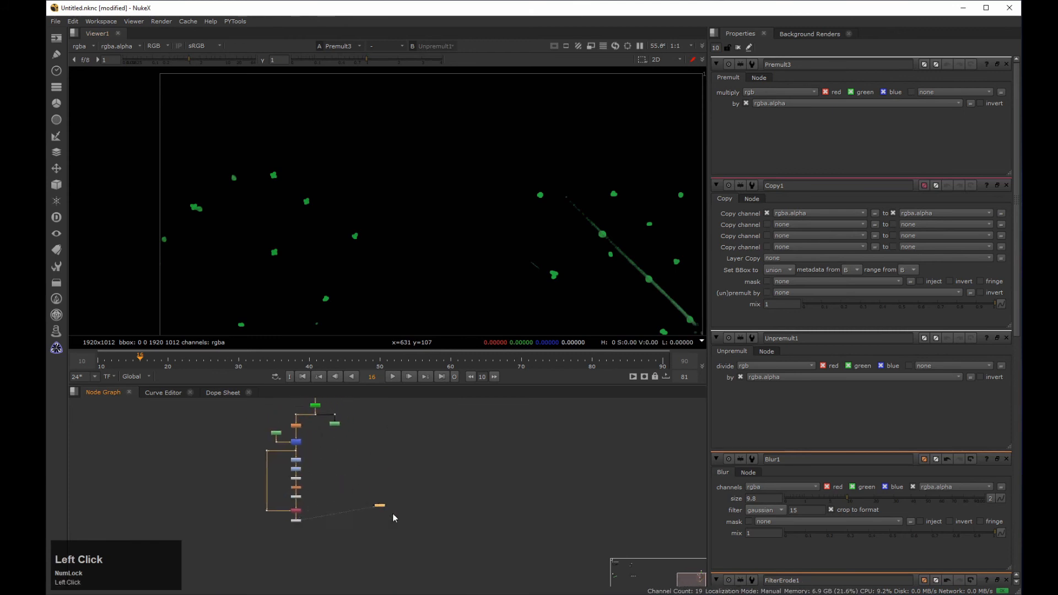
pyautogui.press('1')
pyautogui.click(296, 521)
pyautogui.keyDown('shift'); pyautogui.moveTo(310, 428); pyautogui.dragTo(324, 409); pyautogui.keyUp('shift')
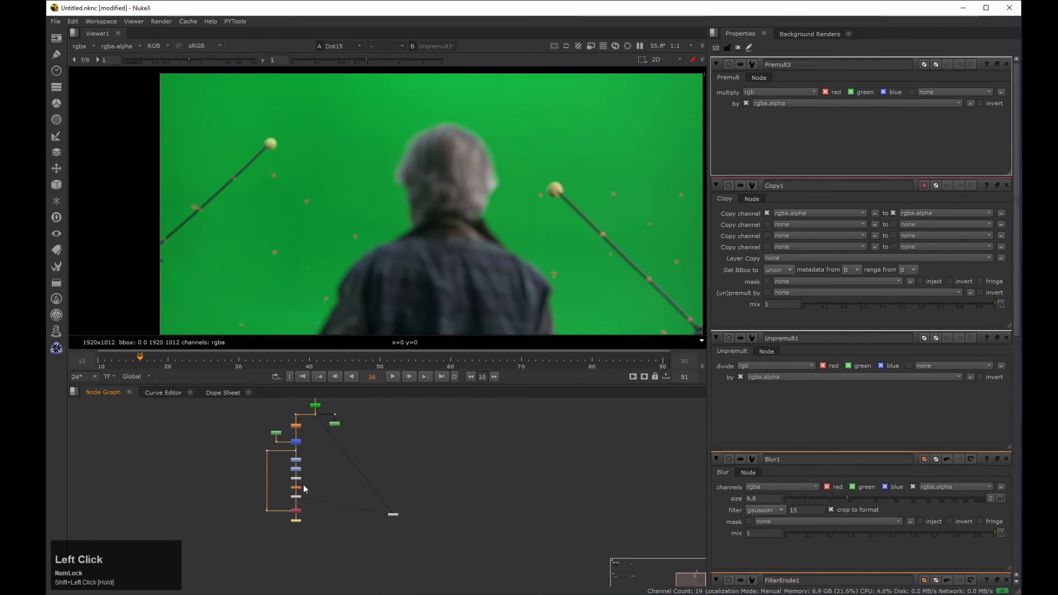
pyautogui.press('m')
# Step: Place the Merge beside the branch's lower end, route its patch input through a dot below Premult3, and view the merged result
pyautogui.moveTo(318, 496); pyautogui.dragTo(331, 482, button='middle')
pyautogui.scroll(3, 331, 482)
pyautogui.moveTo(325, 540); pyautogui.dragTo(337, 486, button='middle')
pyautogui.moveTo(337, 472)
pyautogui.mouseDown()
pyautogui.moveTo(337, 501)
pyautogui.moveTo(293, 498)
pyautogui.moveTo(352, 456)
pyautogui.mouseUp()
pyautogui.keyDown('alt'); pyautogui.moveTo(359, 411); pyautogui.dragTo(315, 571); pyautogui.keyUp('alt')
pyautogui.moveTo(324, 467); pyautogui.dragTo(293, 473)
pyautogui.scroll(-4, 347, 484)
pyautogui.moveTo(340, 574); pyautogui.dragTo(356, 499, button='middle')
pyautogui.scroll(3, 361, 504)
pyautogui.moveTo(363, 508); pyautogui.dragTo(308, 555)
pyautogui.press('1')
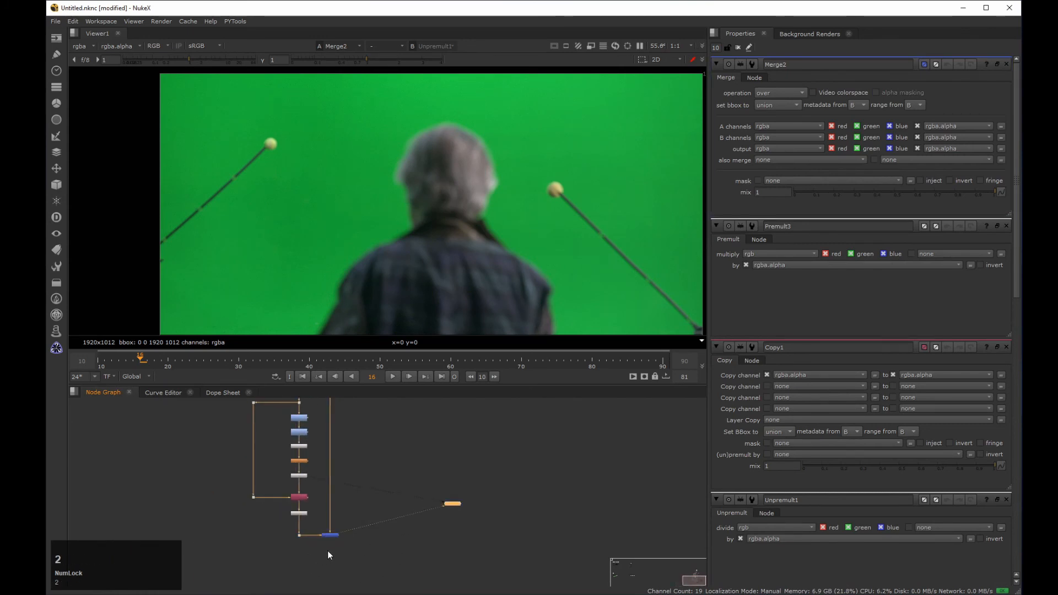
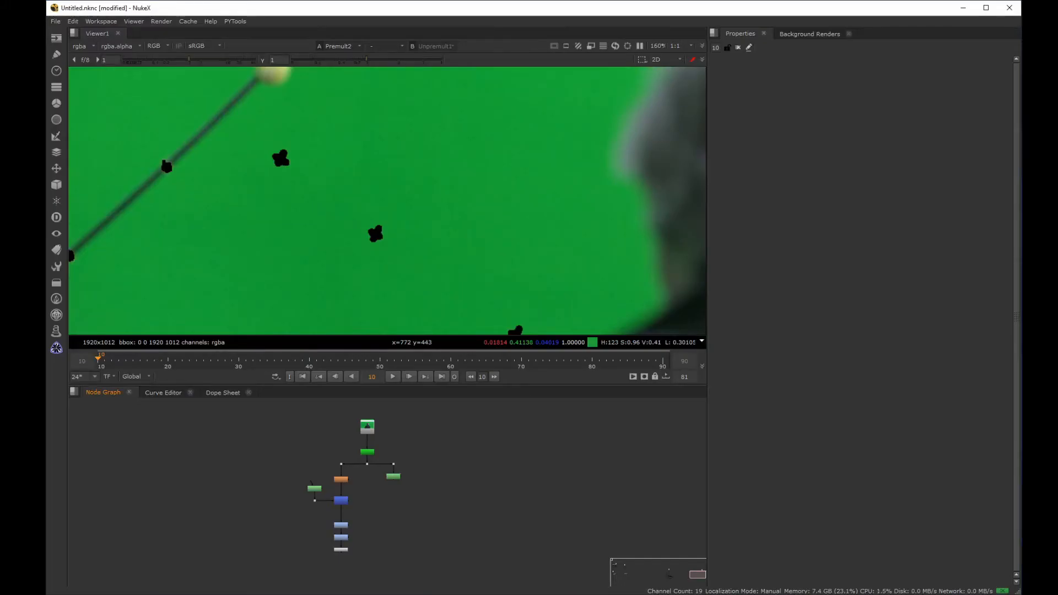
# Step: Add an edgeExtend node beneath Premult4 and view its output
pyautogui.click(416, 550)
pyautogui.press('Tab')
pyautogui.write('edge')
pyautogui.press('Return')
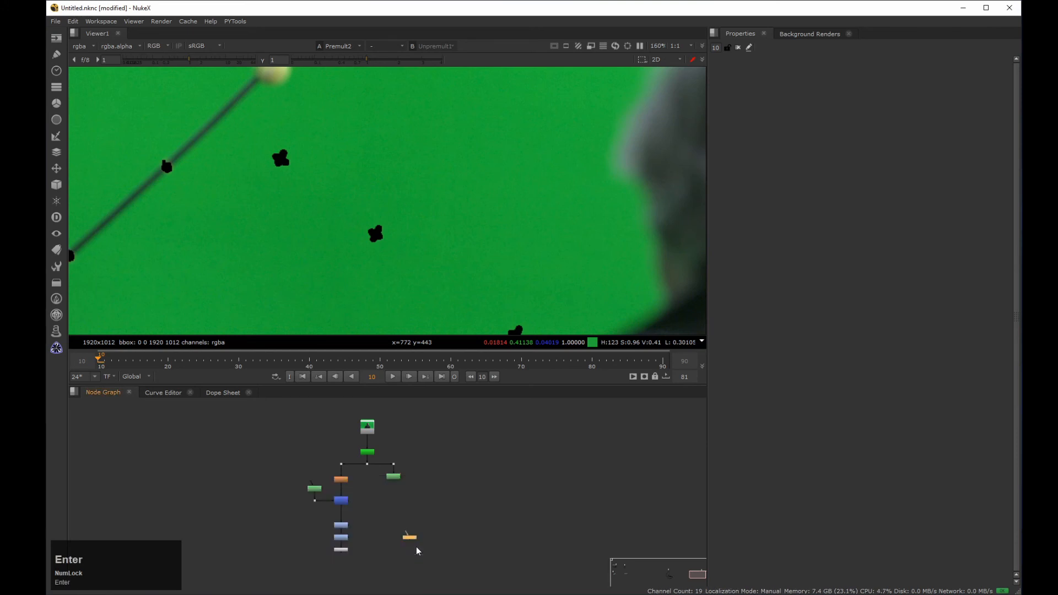
pyautogui.moveTo(386, 537); pyautogui.dragTo(411, 484, button='middle')
pyautogui.scroll(4, 410, 475)
pyautogui.moveTo(482, 500); pyautogui.dragTo(305, 536)
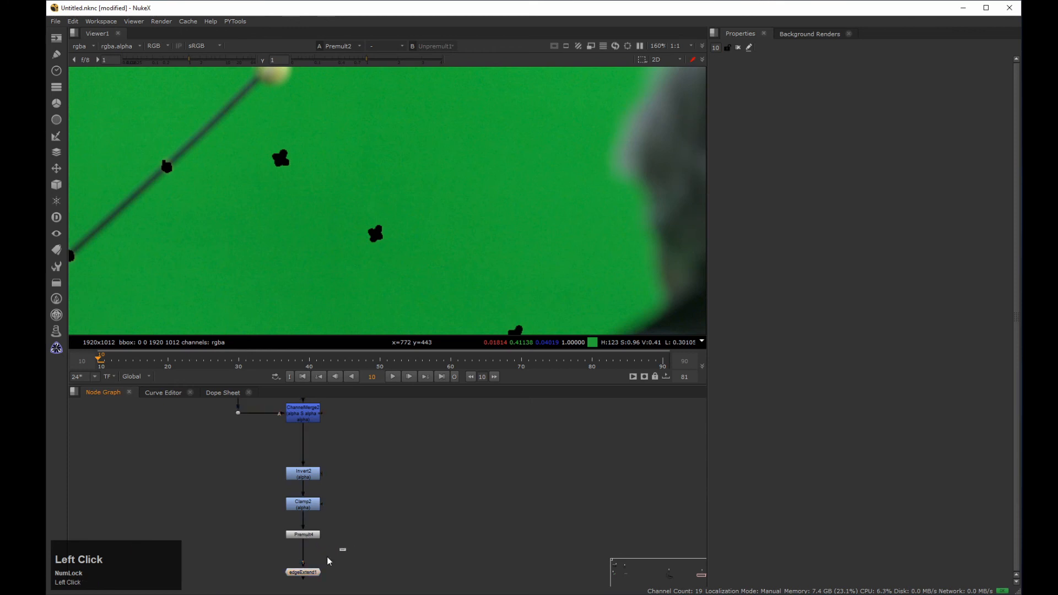
pyautogui.press('1')
# Step: Set edgeExtend1's firstPassBlur to about 11.4 and toggle the node to compare the filled marker holes
pyautogui.doubleClick(309, 572)
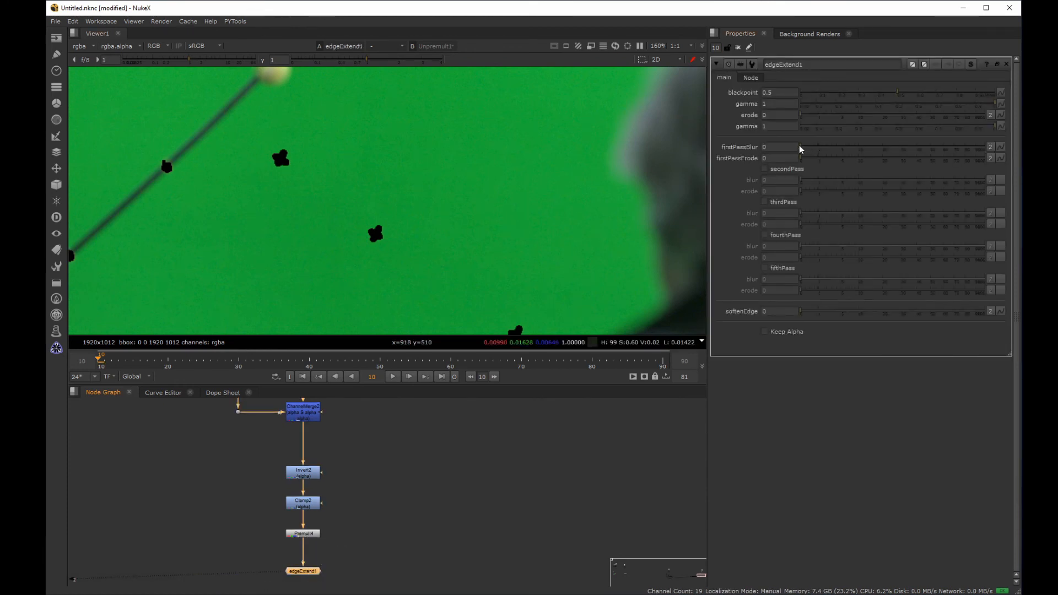
pyautogui.moveTo(803, 146); pyautogui.dragTo(862, 149)
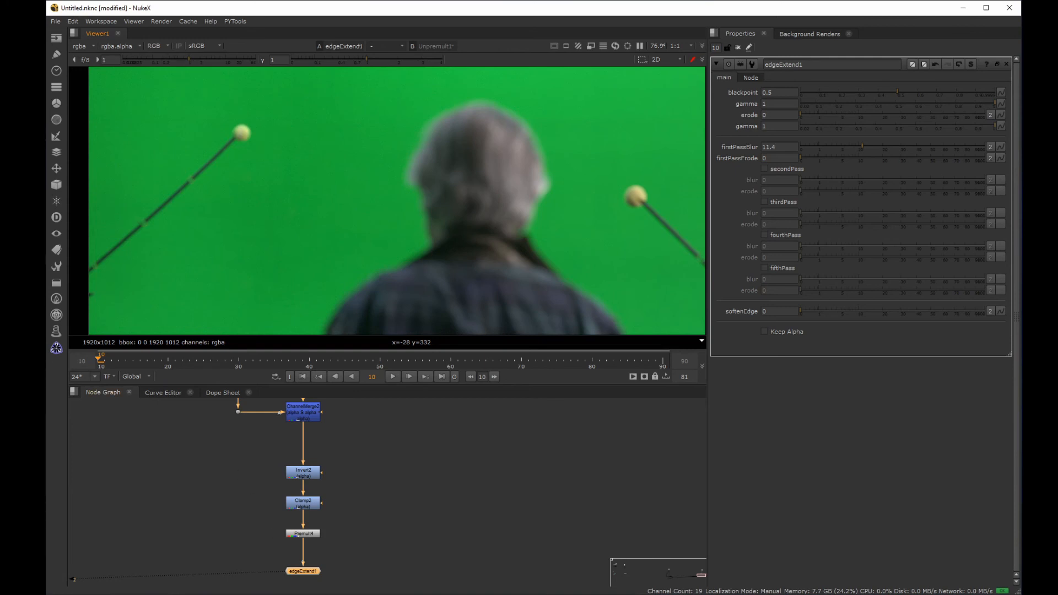
pyautogui.click(276, 594)
pyautogui.press('d')
pyautogui.press('d')
pyautogui.press('d')
pyautogui.press('d')
pyautogui.press('d')
pyautogui.press('d')
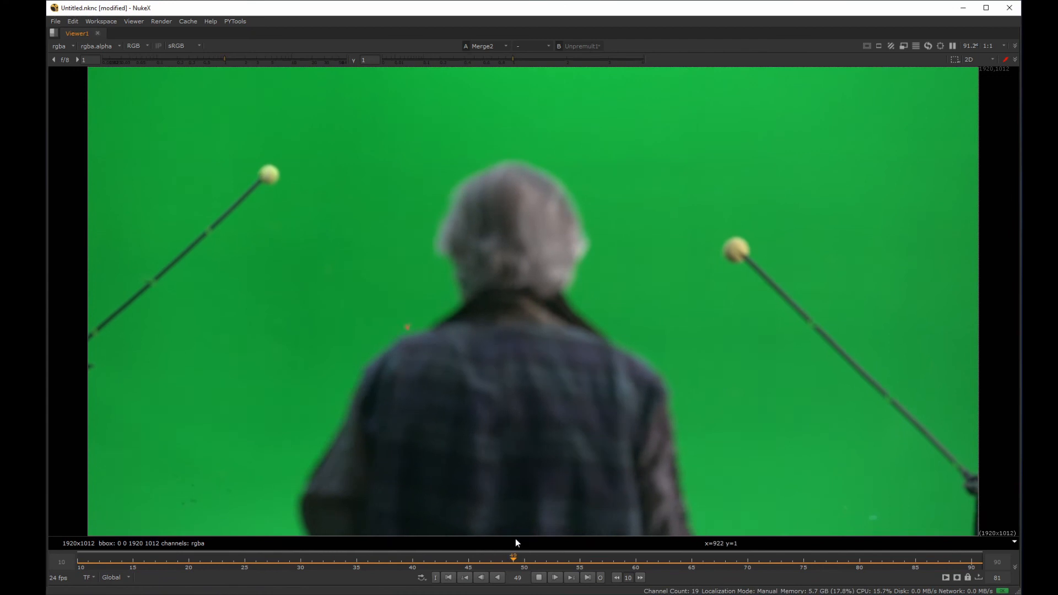
# Step: Examine the merged result around frames 45 to 48 for a leftover marker at the edge of the man's arm
pyautogui.click(539, 579)
pyautogui.moveTo(782, 561); pyautogui.dragTo(489, 561)
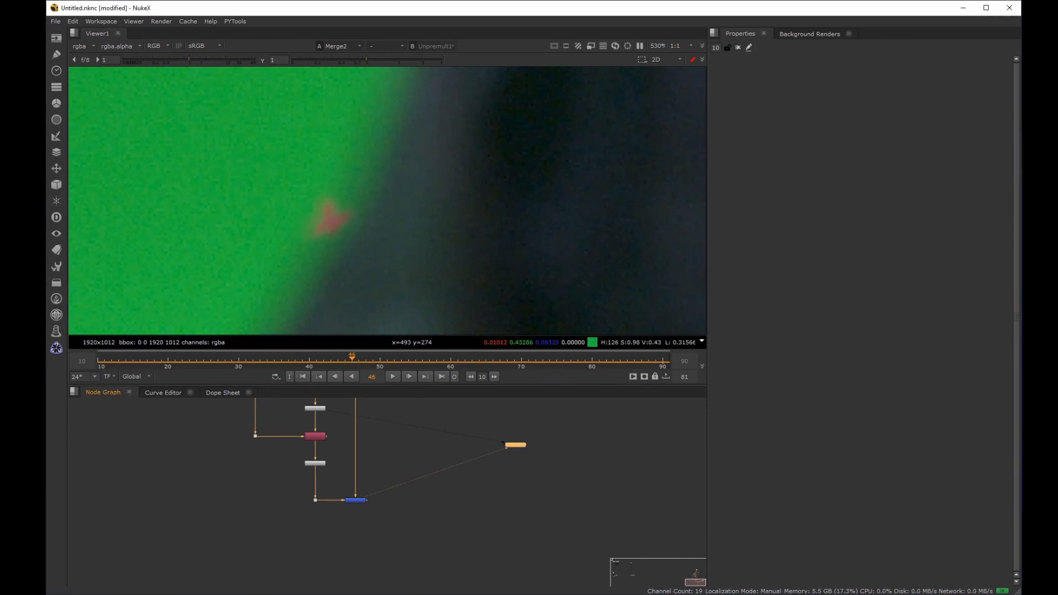
pyautogui.moveTo(352, 360); pyautogui.dragTo(346, 360)
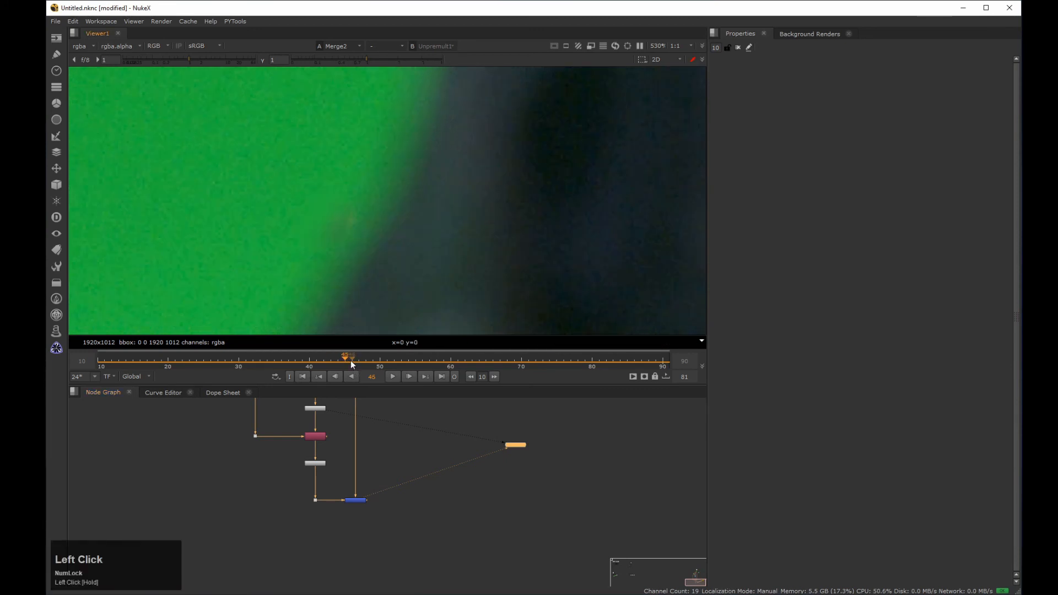
pyautogui.press('Right')
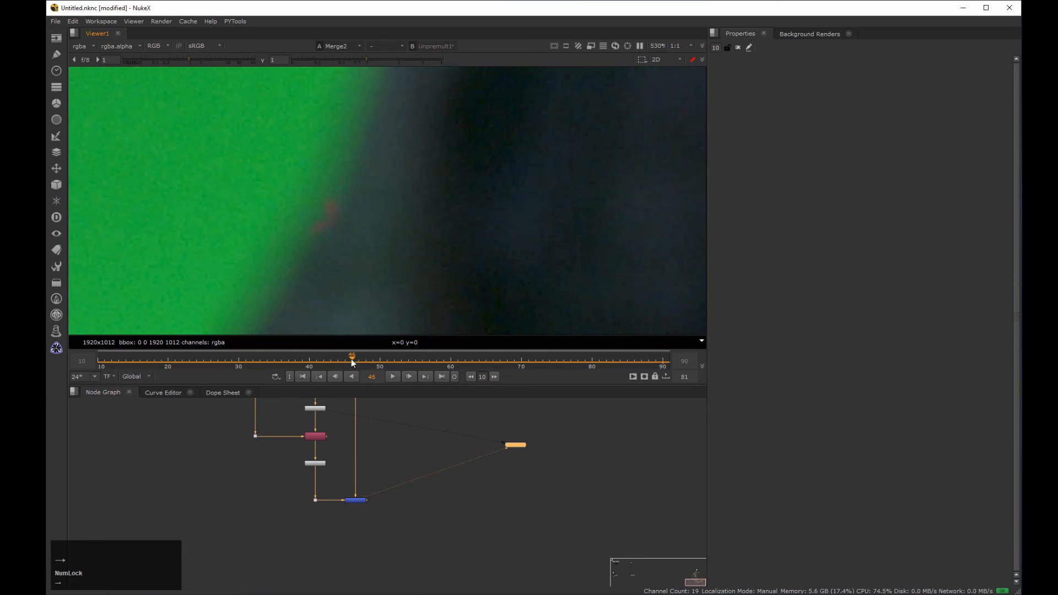
pyautogui.press('Right')
pyautogui.press('Right')
pyautogui.press('Right')
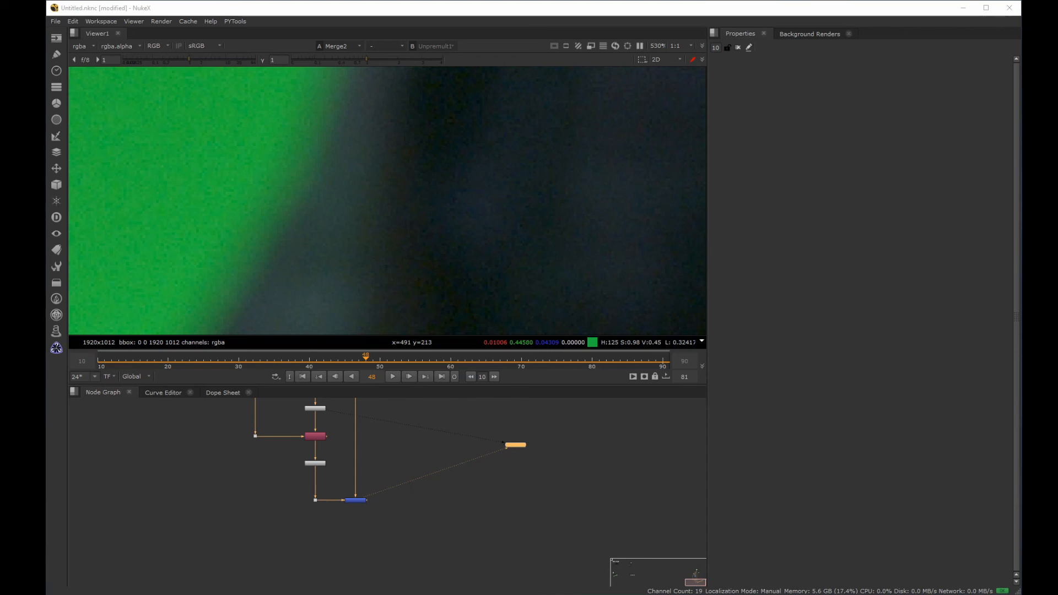
# Step: Add a RotoPaint node below the final Merge and go to frame 46, where the red marker remains
pyautogui.click(357, 500)
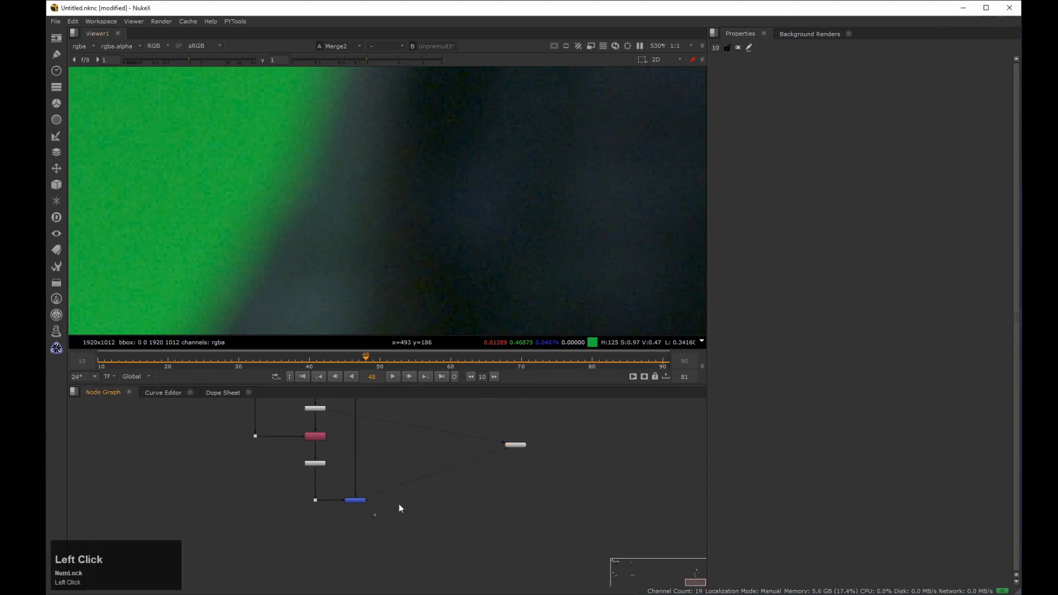
pyautogui.press('p')
pyautogui.moveTo(366, 361); pyautogui.dragTo(353, 362)
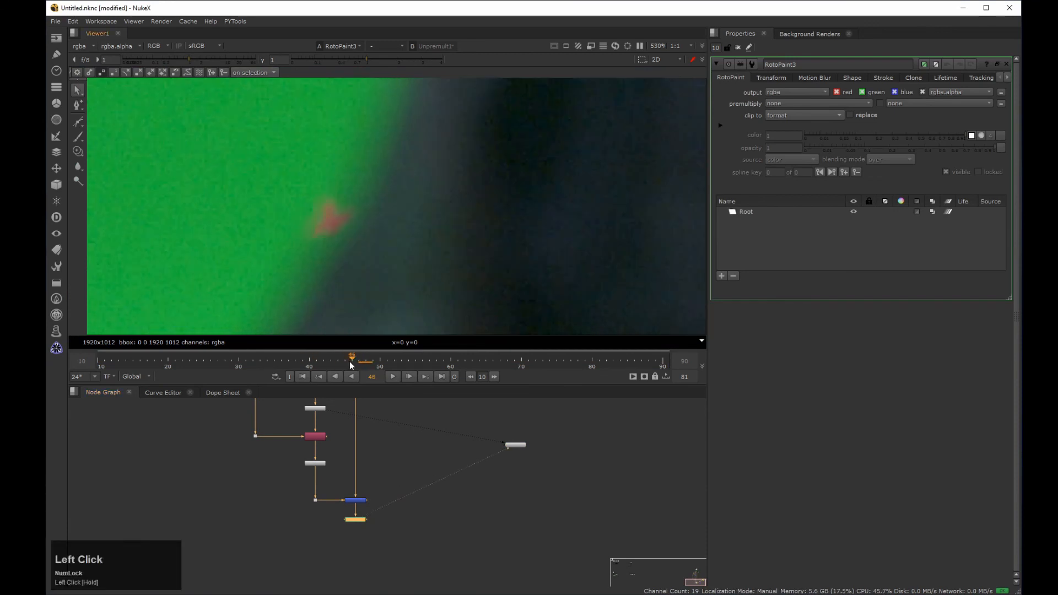
pyautogui.click(356, 521)
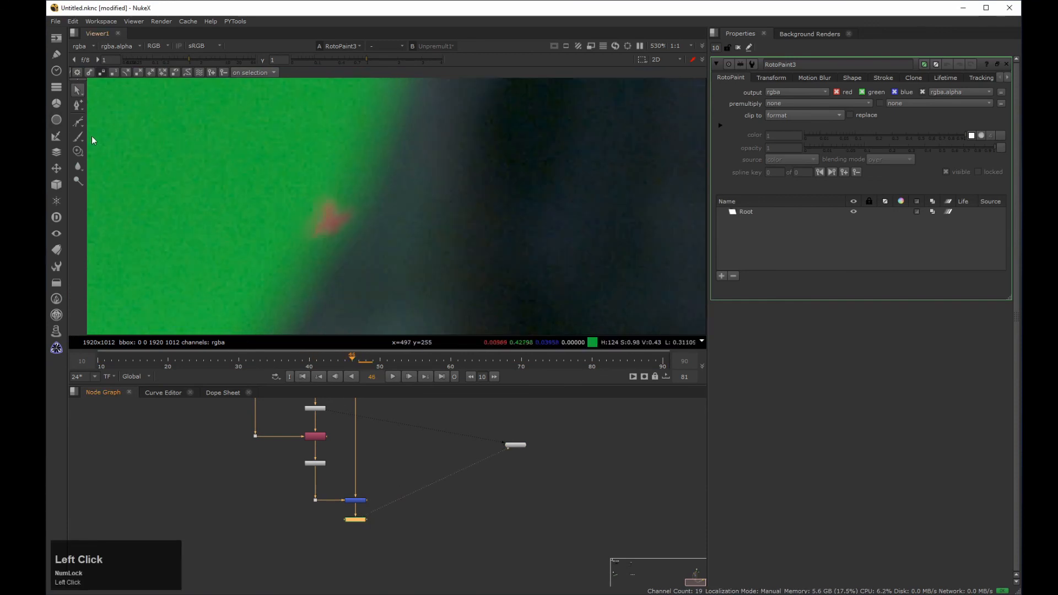
# Step: Draw a closed cusped Bezier shape around the leftover red marker at frame 46
pyautogui.moveTo(77, 122); pyautogui.dragTo(108, 130)
pyautogui.click(326, 249)
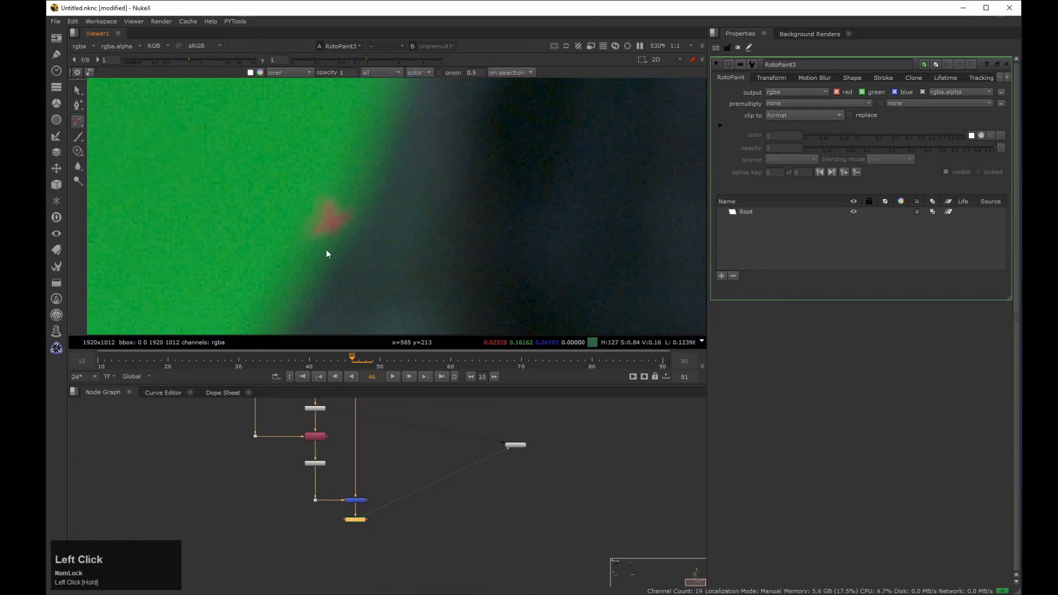
pyautogui.click(349, 230)
pyautogui.click(366, 207)
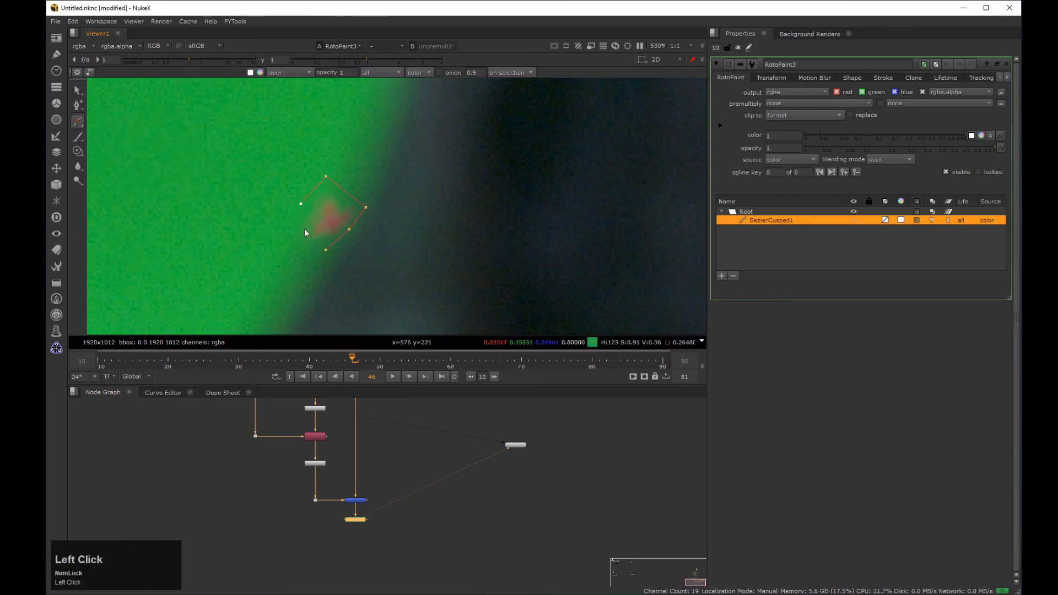
pyautogui.click(301, 203)
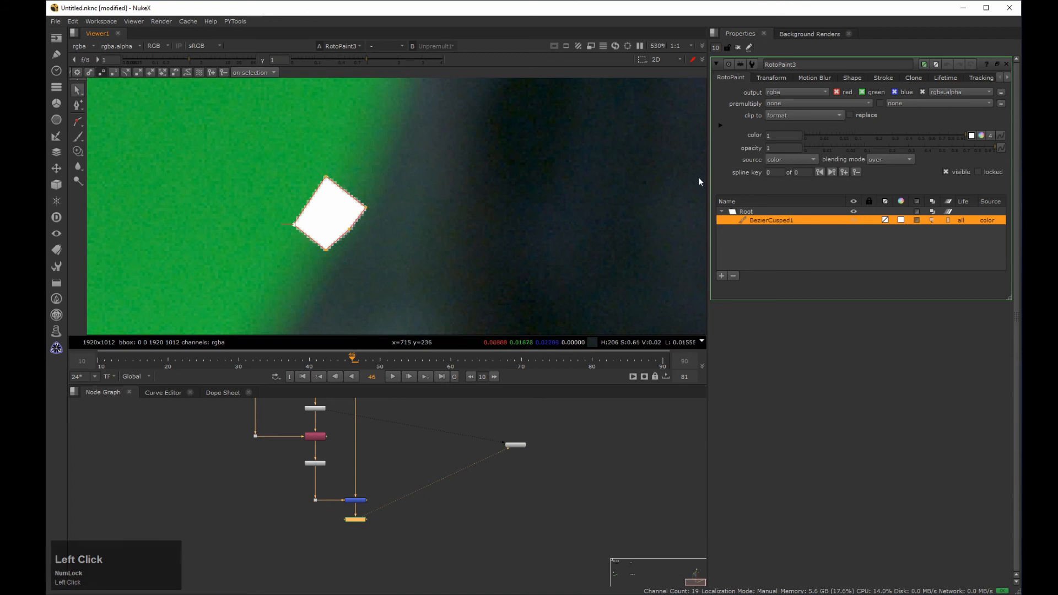
# Step: Set the shape's source to background and reshape its points into a slightly larger outline around the red marker
pyautogui.click(791, 159)
pyautogui.click(770, 180)
pyautogui.moveTo(293, 225); pyautogui.dragTo(324, 262)
pyautogui.moveTo(366, 208)
pyautogui.mouseDown()
pyautogui.moveTo(371, 197)
pyautogui.moveTo(333, 170)
pyautogui.moveTo(375, 192)
pyautogui.mouseUp()
pyautogui.moveTo(353, 233); pyautogui.dragTo(358, 233)
pyautogui.click(288, 234)
pyautogui.click(334, 170)
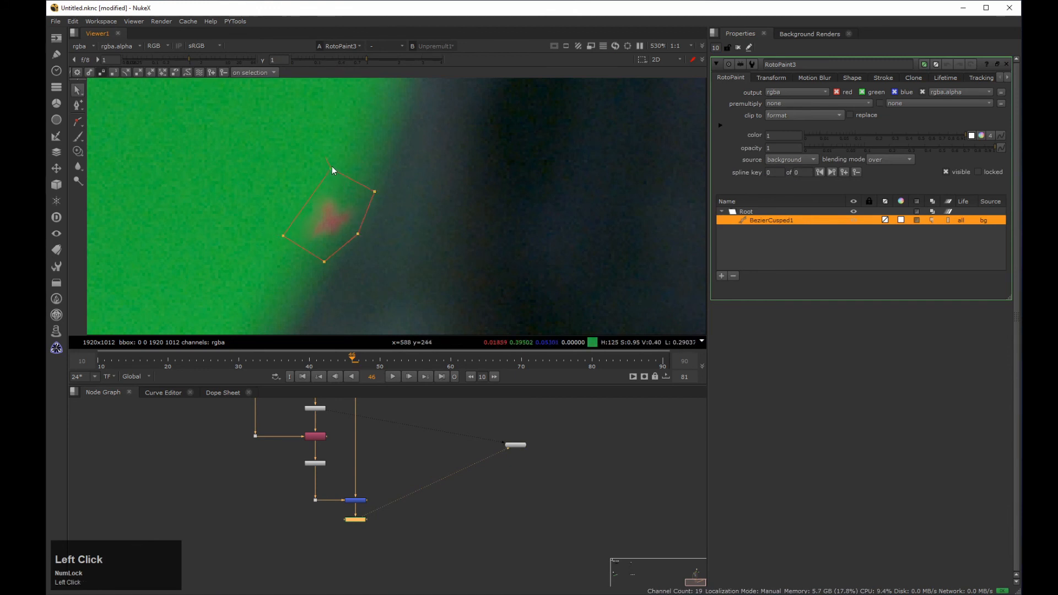
pyautogui.moveTo(361, 252); pyautogui.dragTo(386, 219, button='middle')
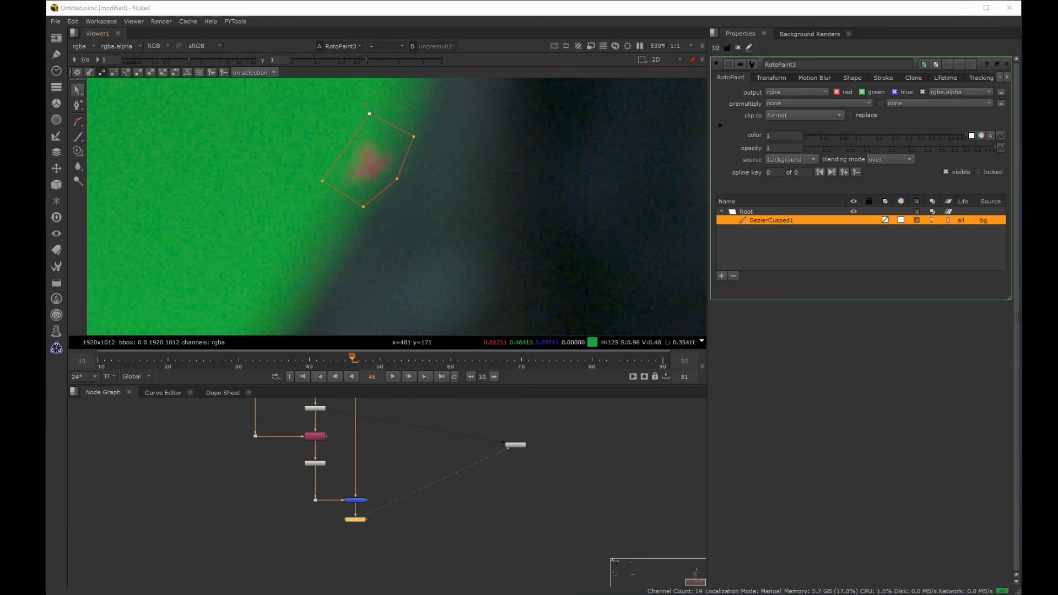
pyautogui.moveTo(347, 149); pyautogui.dragTo(312, 196, button='middle')
pyautogui.moveTo(324, 249); pyautogui.dragTo(327, 256)
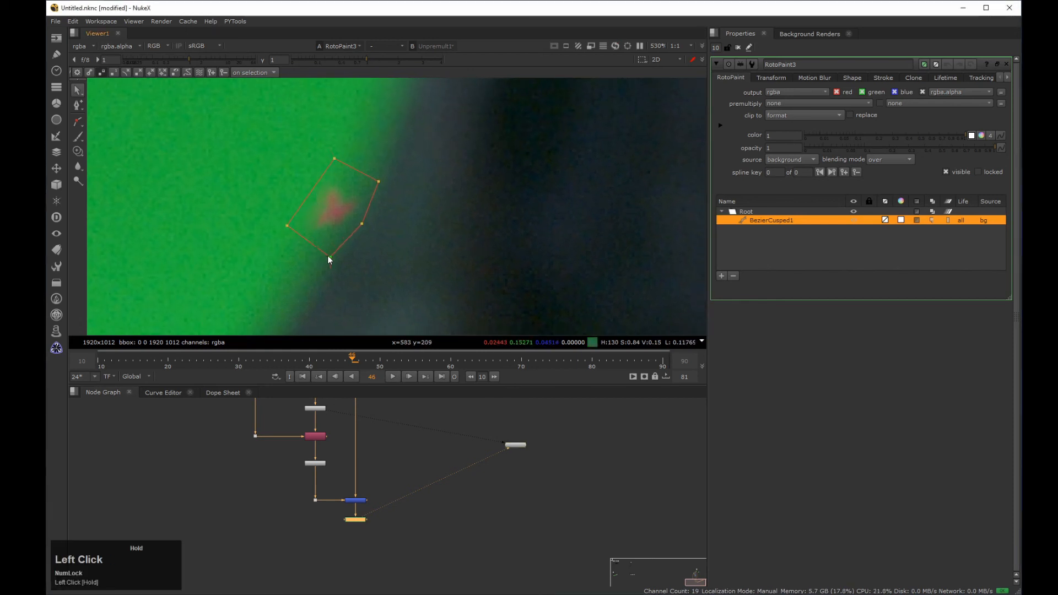
pyautogui.moveTo(380, 181); pyautogui.dragTo(338, 157)
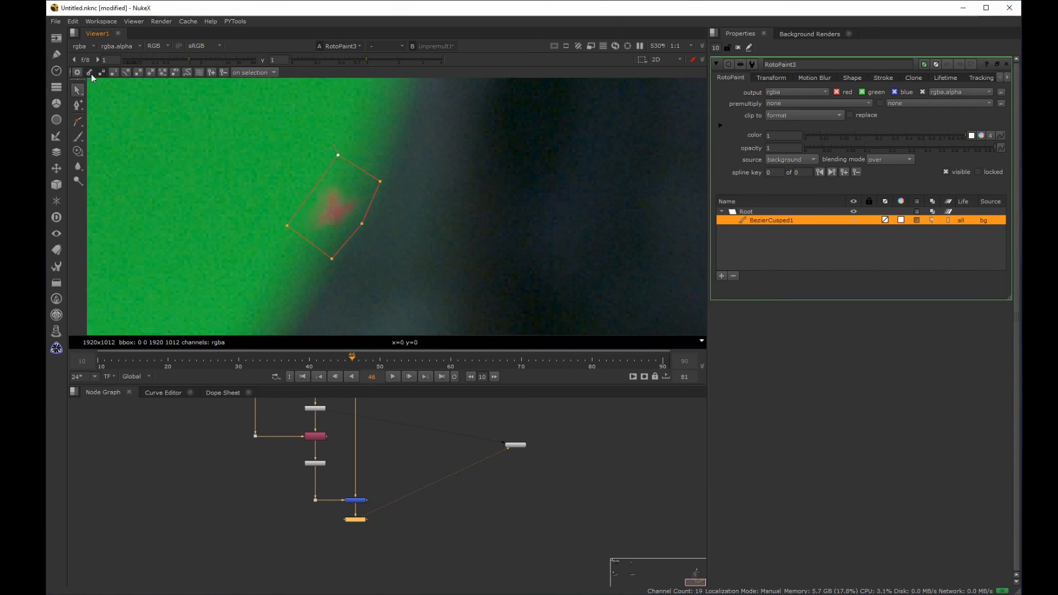
# Step: Set spline keys for the shape on frames 45 to 48, moving it to follow the marker along the arm
pyautogui.click(842, 173)
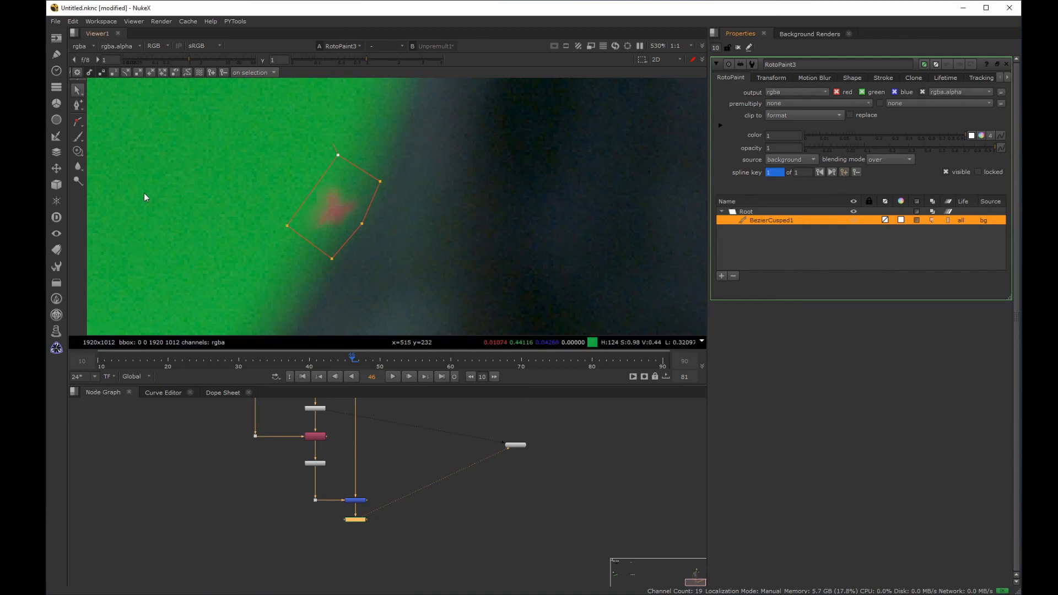
pyautogui.press('Left')
pyautogui.click(389, 201)
pyautogui.moveTo(351, 211); pyautogui.dragTo(370, 219)
pyautogui.press('Right')
pyautogui.press('Right')
pyautogui.moveTo(243, 300); pyautogui.dragTo(462, 146)
pyautogui.moveTo(365, 221); pyautogui.dragTo(265, 192)
pyautogui.press('Left')
pyautogui.press('Right')
pyautogui.press('Right')
pyautogui.click(333, 203)
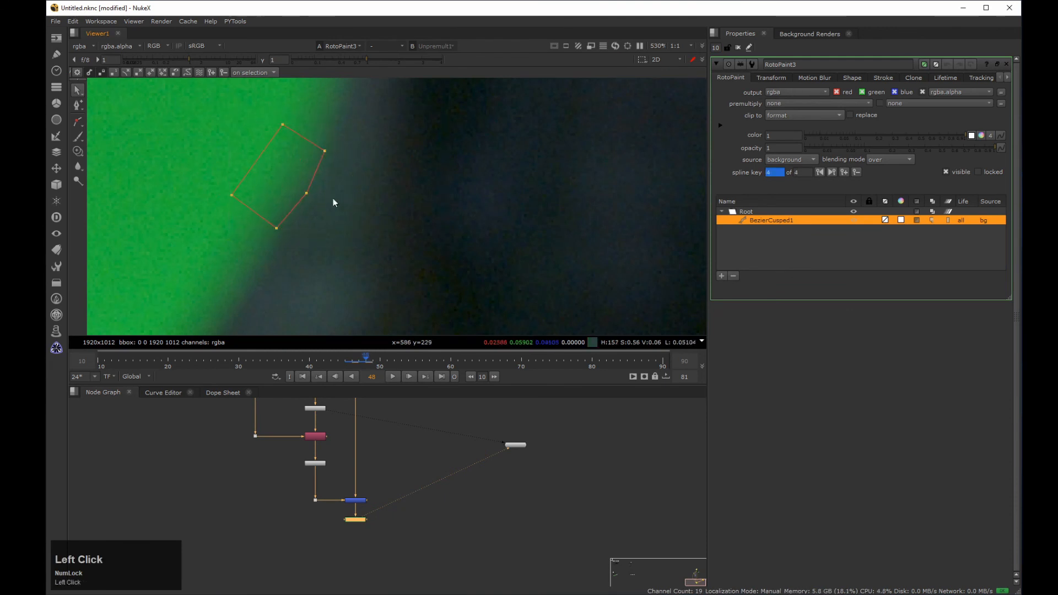
# Step: Refine the shape's arm-side point and check its position across frames 46 to 48
pyautogui.click(307, 194)
pyautogui.press('Left')
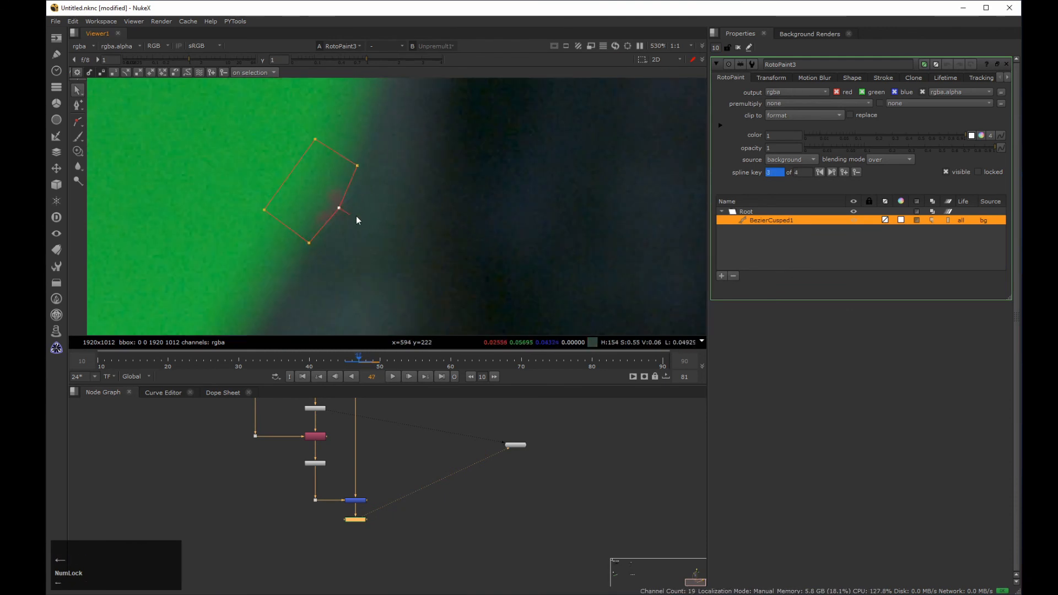
pyautogui.moveTo(338, 209); pyautogui.dragTo(308, 244)
pyautogui.press('Right')
pyautogui.press('Left')
pyautogui.press('Left')
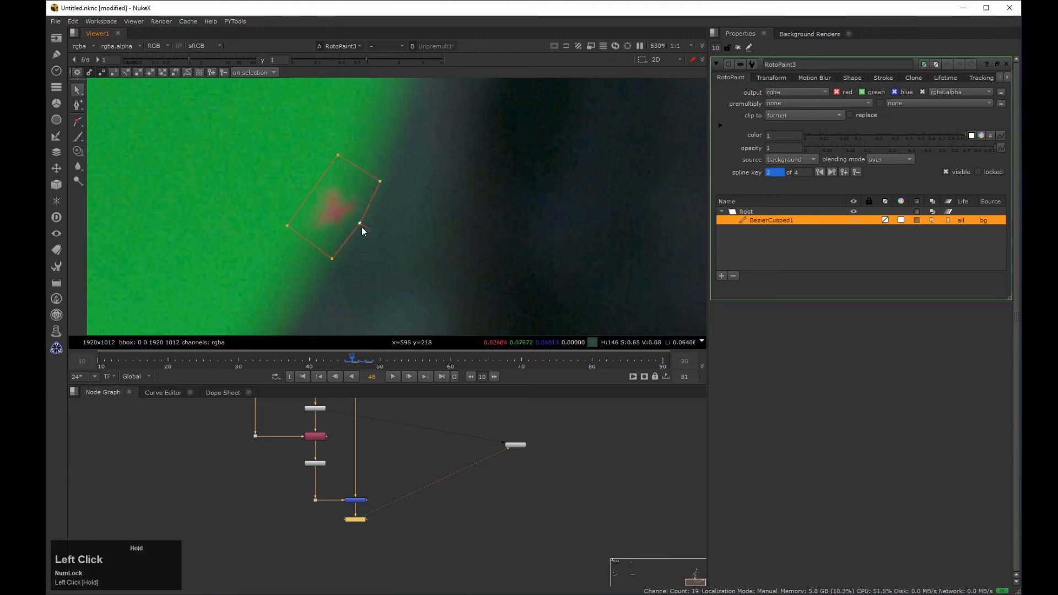
pyautogui.press('Right')
pyautogui.press('Left')
pyautogui.press('Left')
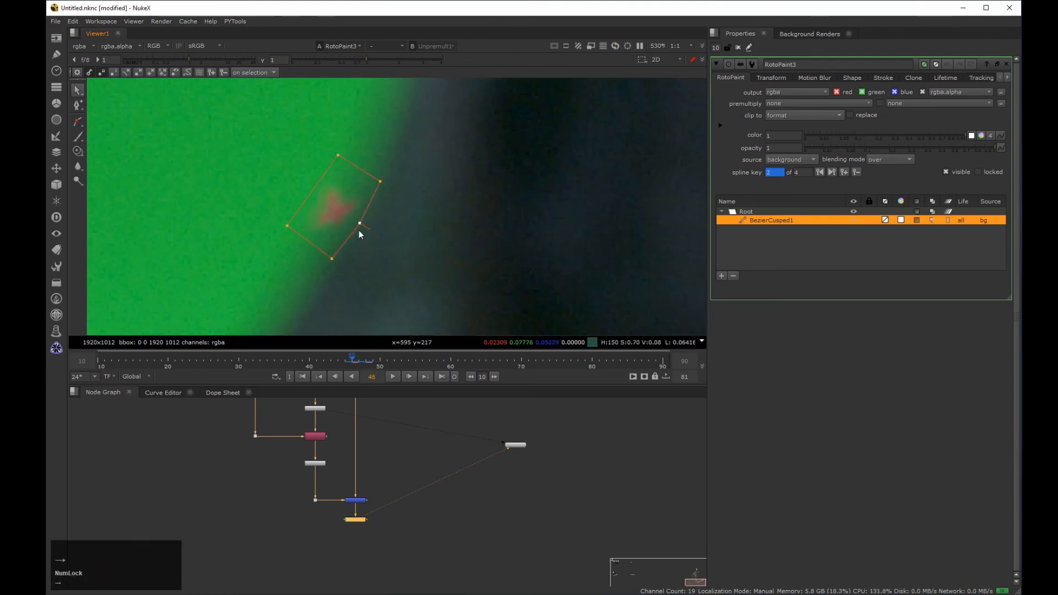
pyautogui.press('Right')
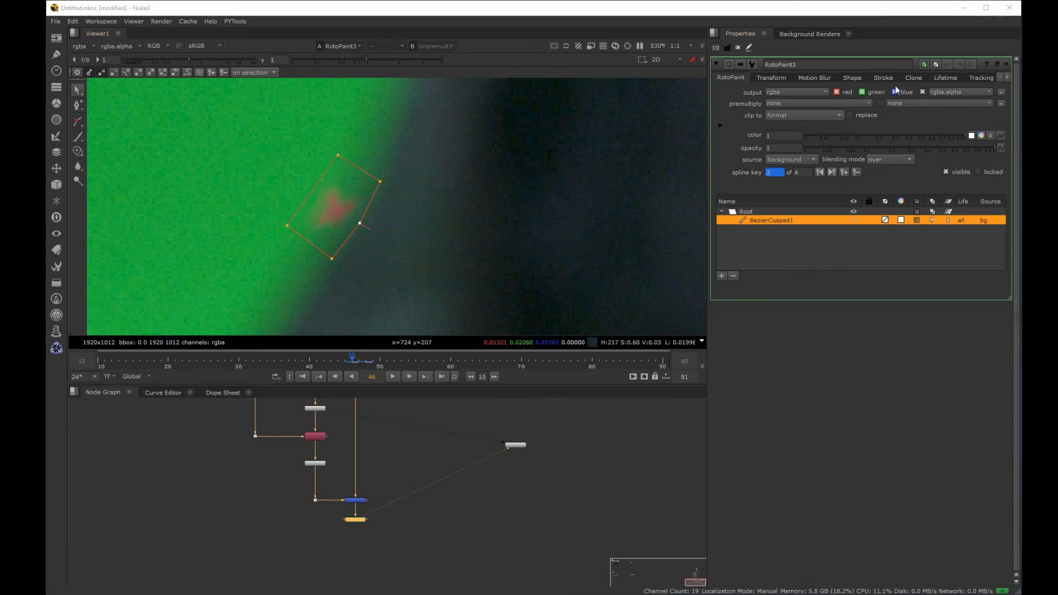
# Step: Offset the shape's clone source to clean arm edge, translating about 15.9 by 27.2 and rotating -1
pyautogui.click(912, 80)
pyautogui.moveTo(521, 168); pyautogui.dragTo(266, 210, button='middle')
pyautogui.keyDown('ctrl'); pyautogui.moveTo(559, 134); pyautogui.dragTo(378, 275); pyautogui.keyUp('ctrl')
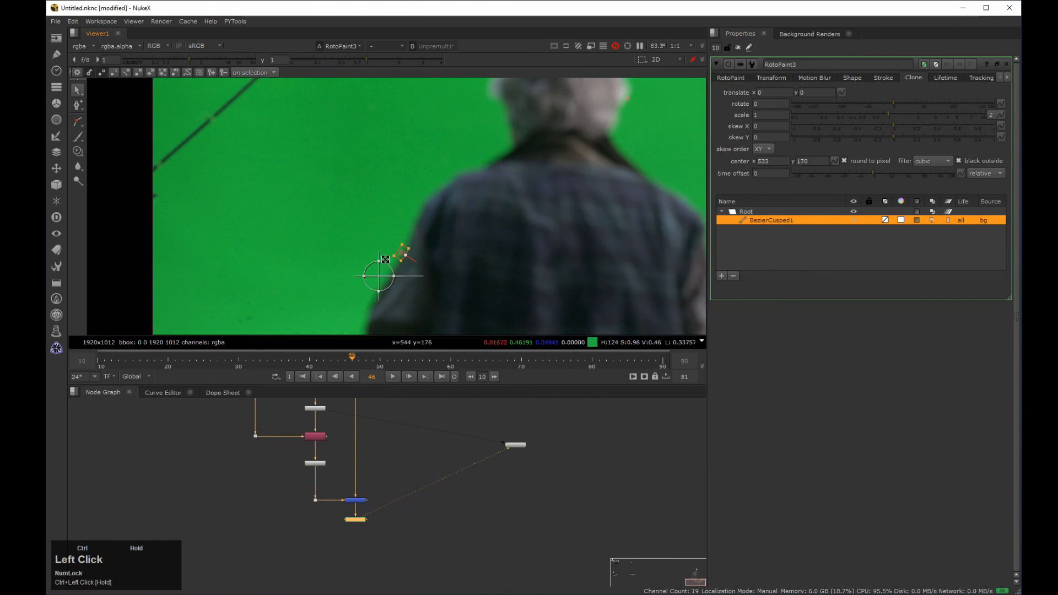
pyautogui.scroll(10, 401, 269)
pyautogui.moveTo(391, 199); pyautogui.dragTo(378, 181, button='middle')
pyautogui.scroll(-5, 378, 180)
pyautogui.moveTo(293, 256)
pyautogui.keyDown('ctrl'); pyautogui.mouseDown()
pyautogui.moveTo(364, 229)
pyautogui.moveTo(352, 231)
pyautogui.mouseUp(); pyautogui.keyUp('ctrl')
pyautogui.scroll(4, 377, 207)
pyautogui.moveTo(358, 207); pyautogui.dragTo(324, 252, button='middle')
pyautogui.moveTo(311, 283)
pyautogui.mouseDown()
pyautogui.moveTo(335, 231)
pyautogui.moveTo(354, 230)
pyautogui.mouseUp()
pyautogui.moveTo(894, 102); pyautogui.dragTo(893, 102)
pyautogui.moveTo(353, 230); pyautogui.dragTo(353, 229)
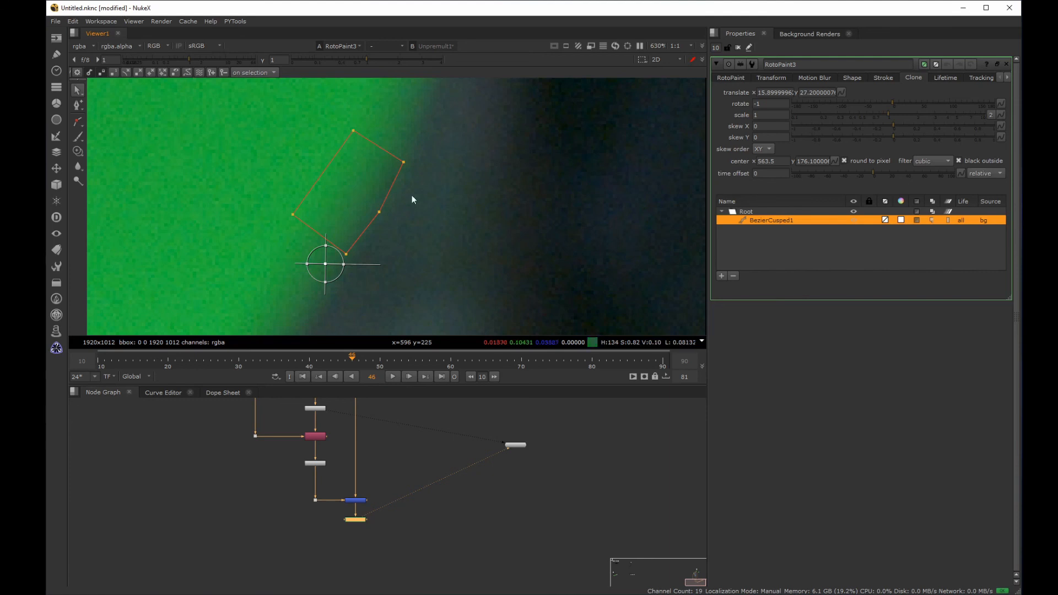
# Step: Turn off round to pixel for the clone, keep the cubic filter, and inspect the patch without overlays
pyautogui.click(844, 162)
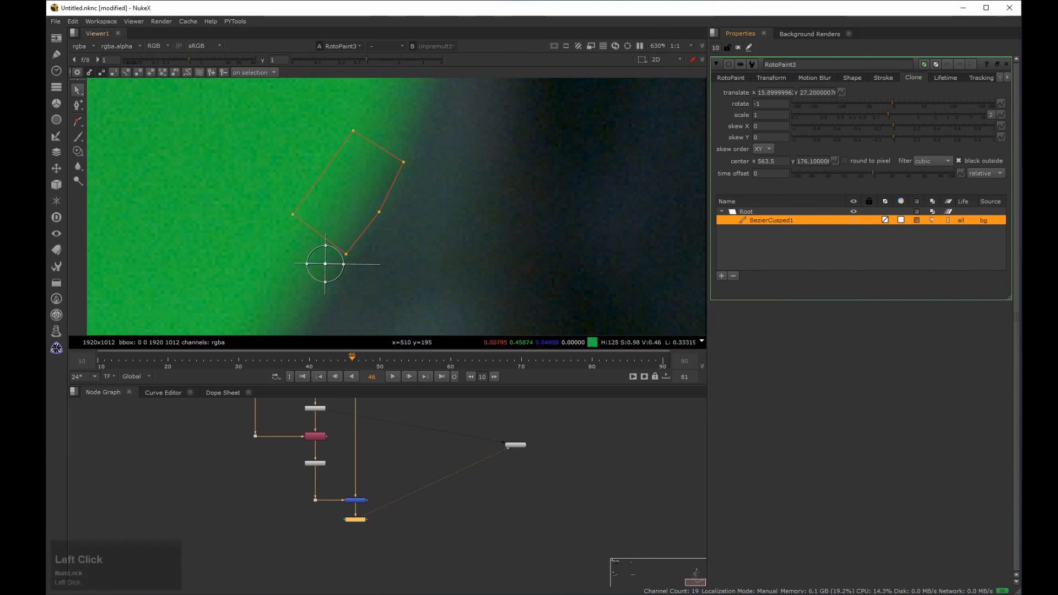
pyautogui.click(928, 161)
pyautogui.click(936, 161)
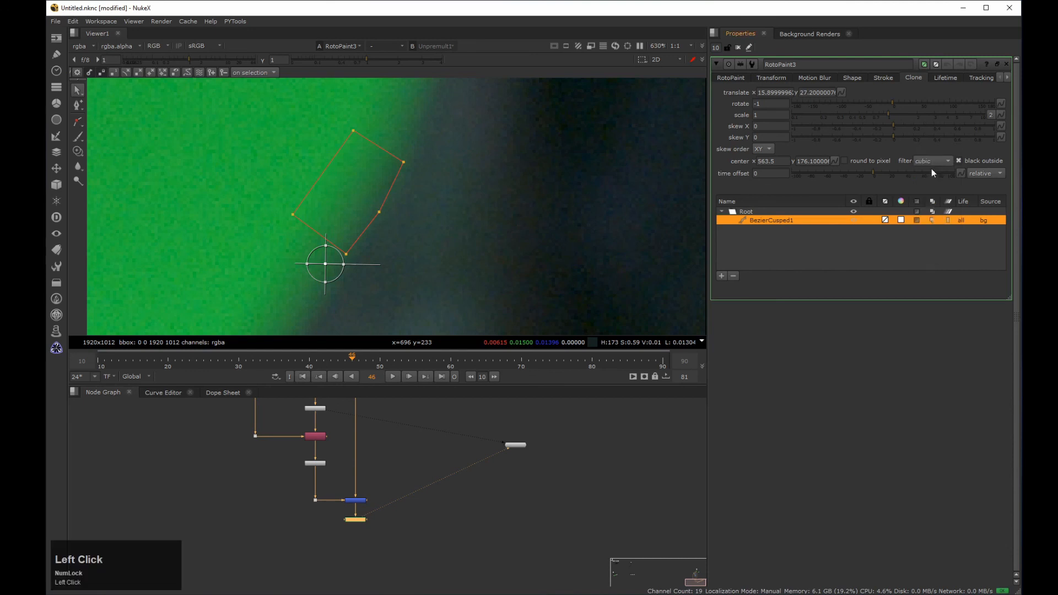
pyautogui.press('q')
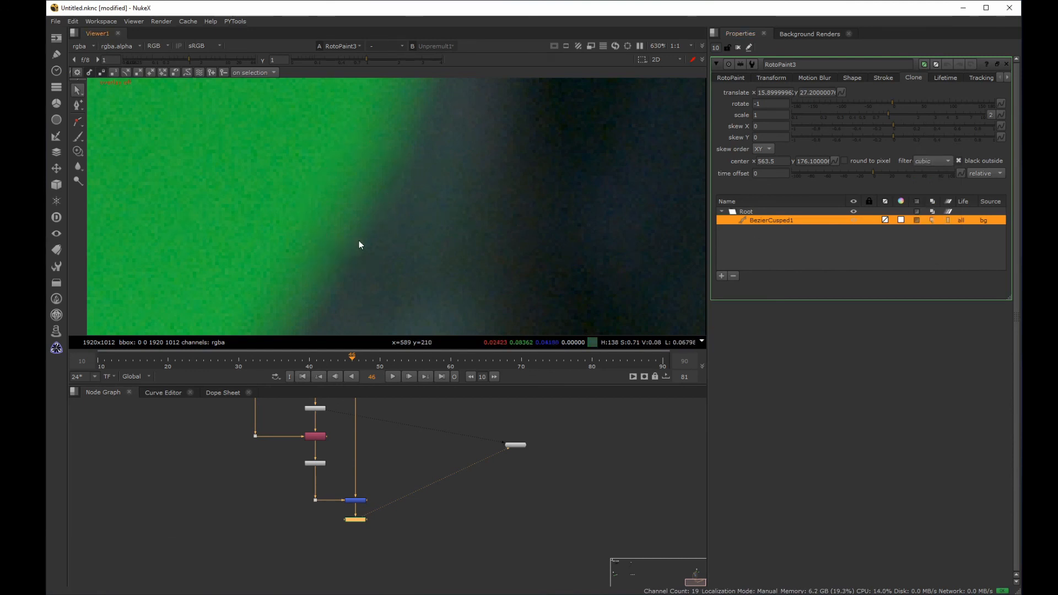
pyautogui.press('q')
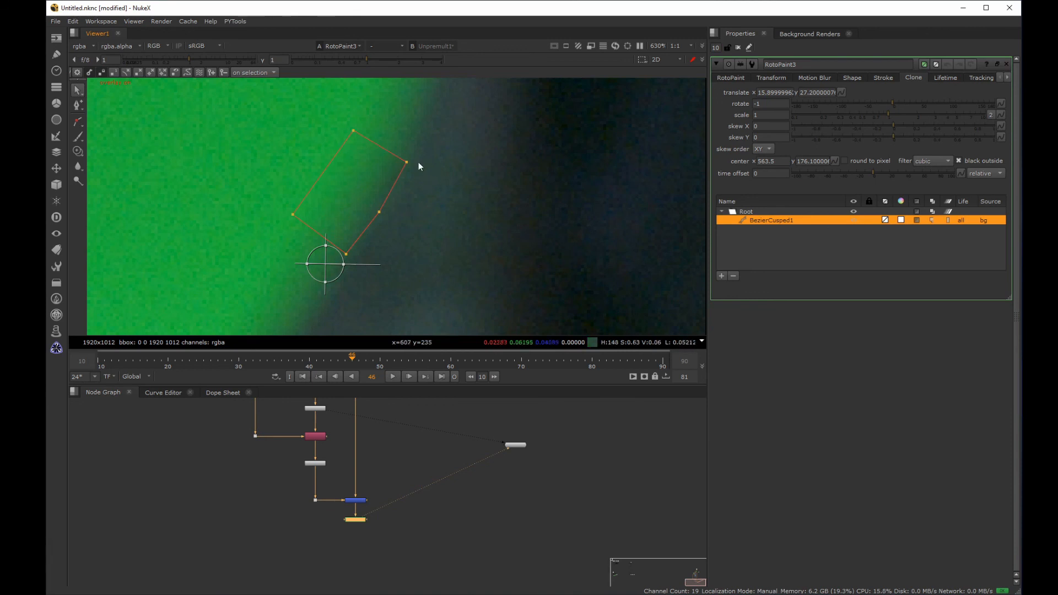
# Step: Try to feather the shape at frame 46 by pulling its feather points outward, and inspect the patch without overlays
pyautogui.keyDown('ctrl'); pyautogui.moveTo(406, 161); pyautogui.dragTo(459, 144); pyautogui.keyUp('ctrl')
pyautogui.keyDown('ctrl'); pyautogui.moveTo(379, 212); pyautogui.dragTo(410, 234); pyautogui.keyUp('ctrl')
pyautogui.keyDown('ctrl'); pyautogui.moveTo(354, 130); pyautogui.dragTo(348, 117); pyautogui.keyUp('ctrl')
pyautogui.keyDown('ctrl'); pyautogui.moveTo(293, 214); pyautogui.dragTo(248, 215); pyautogui.keyUp('ctrl')
pyautogui.click(722, 78)
pyautogui.keyDown('ctrl'); pyautogui.moveTo(346, 254); pyautogui.dragTo(340, 277); pyautogui.keyUp('ctrl')
pyautogui.keyDown('ctrl'); pyautogui.moveTo(410, 235); pyautogui.dragTo(396, 235); pyautogui.keyUp('ctrl')
pyautogui.keyDown('ctrl'); pyautogui.moveTo(459, 144); pyautogui.dragTo(449, 150); pyautogui.keyUp('ctrl')
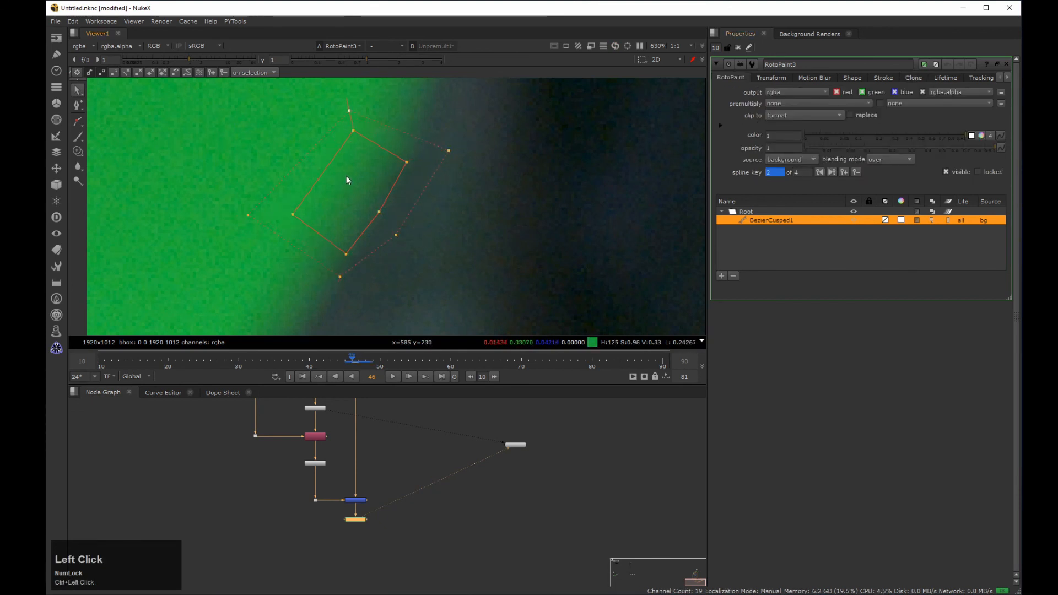
pyautogui.press('q')
pyautogui.press('q')
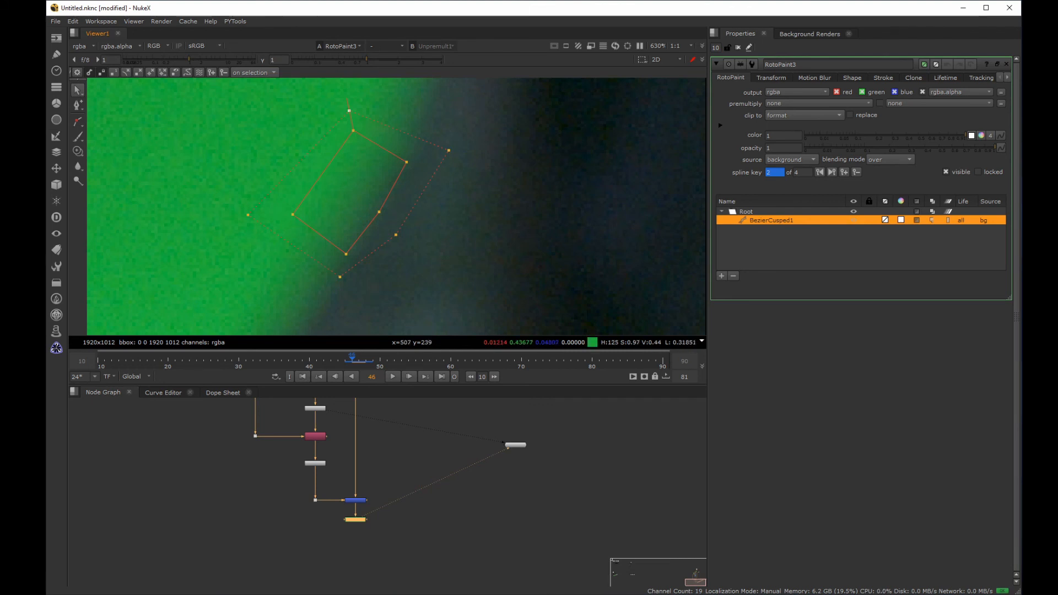
# Step: Check the feather on the neighbouring frames and undo the feather point changes
pyautogui.press('Left')
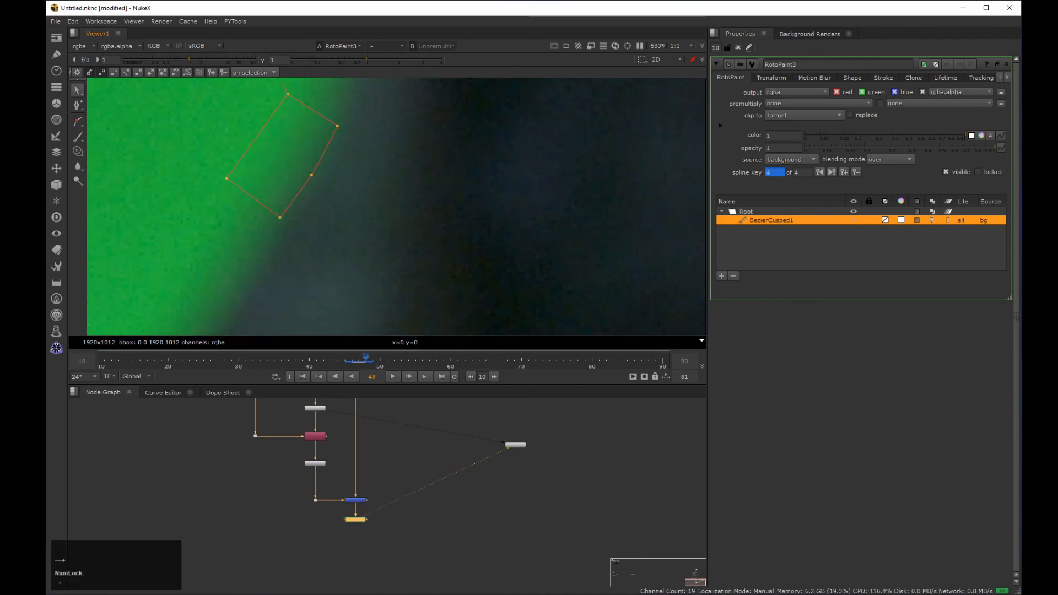
pyautogui.press('Right')
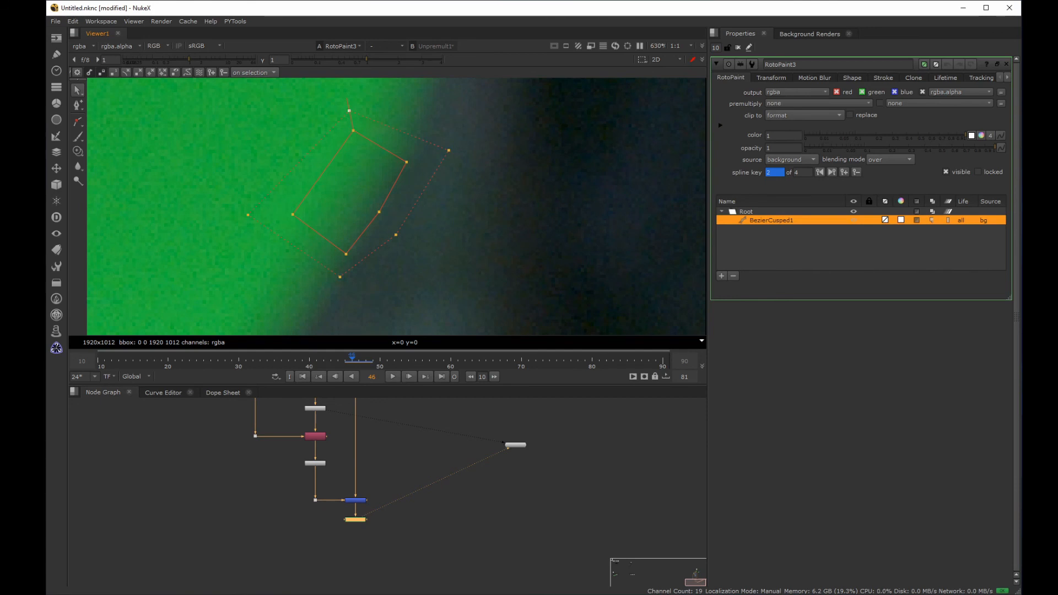
pyautogui.hotkey('ctrl', 'z')
pyautogui.hotkey('ctrl', 'z')
pyautogui.hotkey('ctrl', 'z')
pyautogui.hotkey('ctrl', 'z')
pyautogui.hotkey('ctrl', 'z')
pyautogui.hotkey('ctrl', 'z')
pyautogui.hotkey('ctrl', 'z')
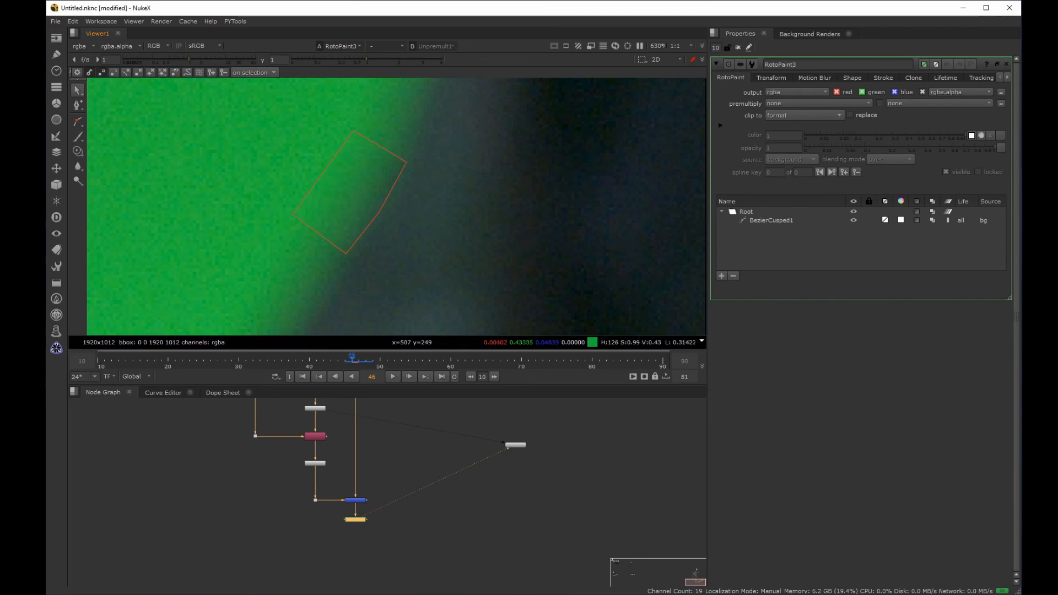
# Step: Enable ripple edit for all frames and feather the clone shape by pulling its feather points outward on every side
pyautogui.click(201, 73)
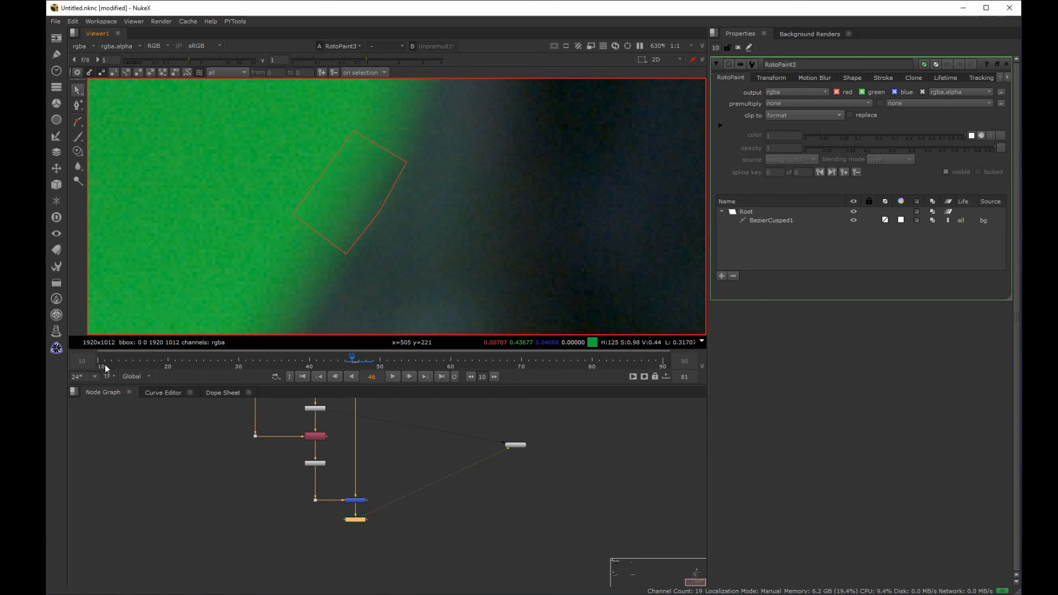
pyautogui.click(378, 163)
pyautogui.keyDown('ctrl'); pyautogui.moveTo(407, 162); pyautogui.dragTo(439, 156); pyautogui.keyUp('ctrl')
pyautogui.keyDown('ctrl'); pyautogui.moveTo(379, 213); pyautogui.dragTo(398, 225); pyautogui.keyUp('ctrl')
pyautogui.keyDown('ctrl'); pyautogui.moveTo(346, 254); pyautogui.dragTo(358, 280); pyautogui.keyUp('ctrl')
pyautogui.keyDown('ctrl'); pyautogui.moveTo(293, 214); pyautogui.dragTo(256, 219); pyautogui.keyUp('ctrl')
pyautogui.keyDown('ctrl'); pyautogui.moveTo(354, 131); pyautogui.dragTo(349, 105); pyautogui.keyUp('ctrl')
pyautogui.moveTo(442, 159); pyautogui.dragTo(444, 152)
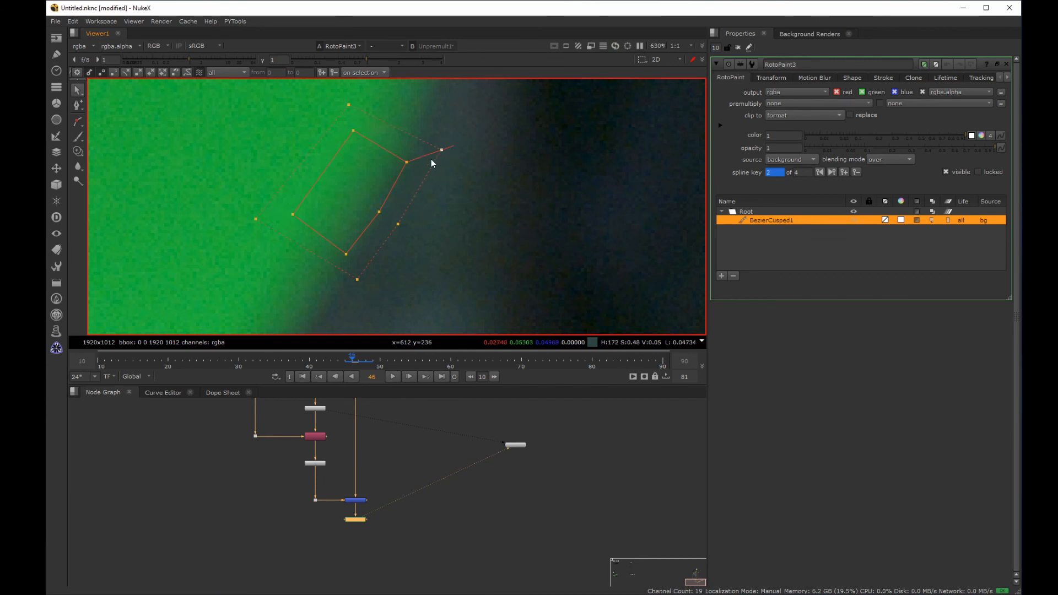
# Step: Check the feathered shape on the frames around 46 and turn off ripple edit
pyautogui.press('Left')
pyautogui.press('Right')
pyautogui.press('Right')
pyautogui.press('Right')
pyautogui.press('Left')
pyautogui.press('Left')
pyautogui.press('Left')
pyautogui.press('Right')
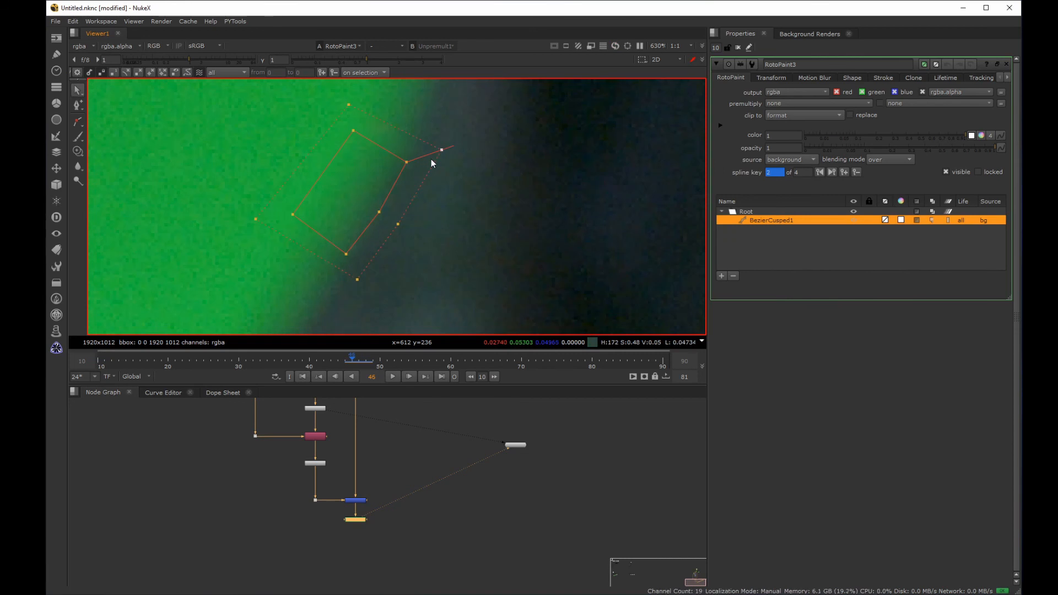
pyautogui.click(199, 70)
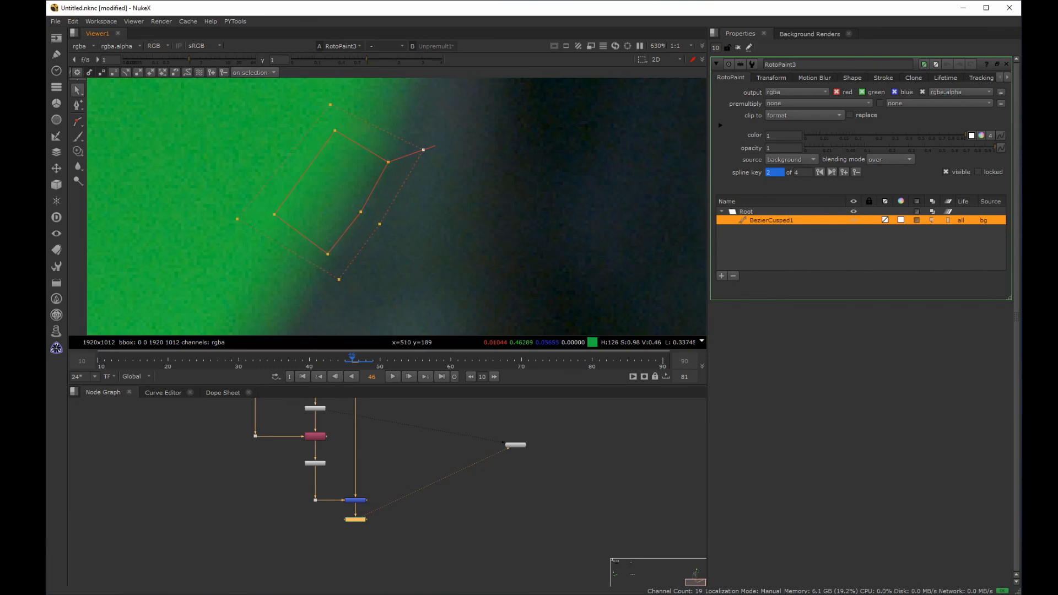
# Step: Hide the overlays and scrub through the frames up to 48 to inspect the cloned arm edge
pyautogui.click(442, 216)
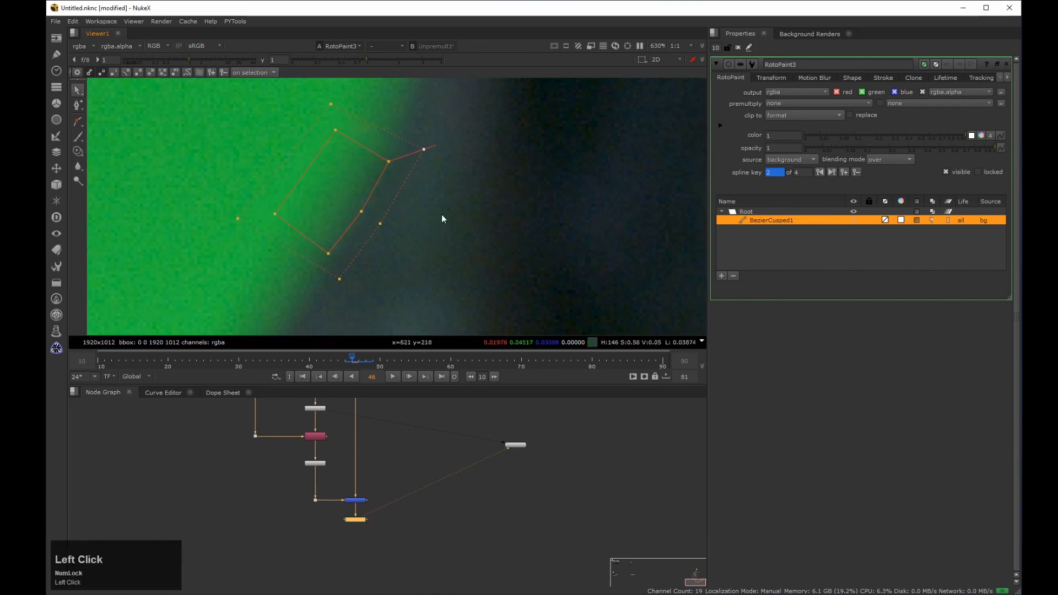
pyautogui.scroll(-2, 442, 215)
pyautogui.moveTo(426, 224); pyautogui.dragTo(412, 234, button='middle')
pyautogui.press('q')
pyautogui.click(352, 359)
pyautogui.moveTo(353, 359)
pyautogui.mouseDown()
pyautogui.moveTo(336, 359)
pyautogui.moveTo(366, 360)
pyautogui.mouseUp()
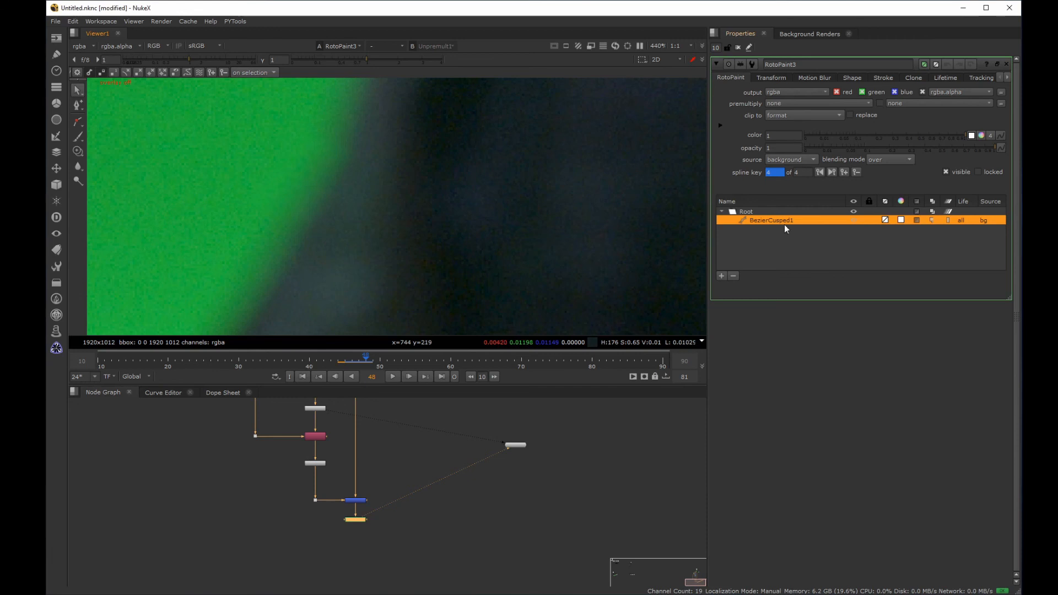
# Step: Limit the clone shape's lifetime to the frame range 45 to 48
pyautogui.click(948, 77)
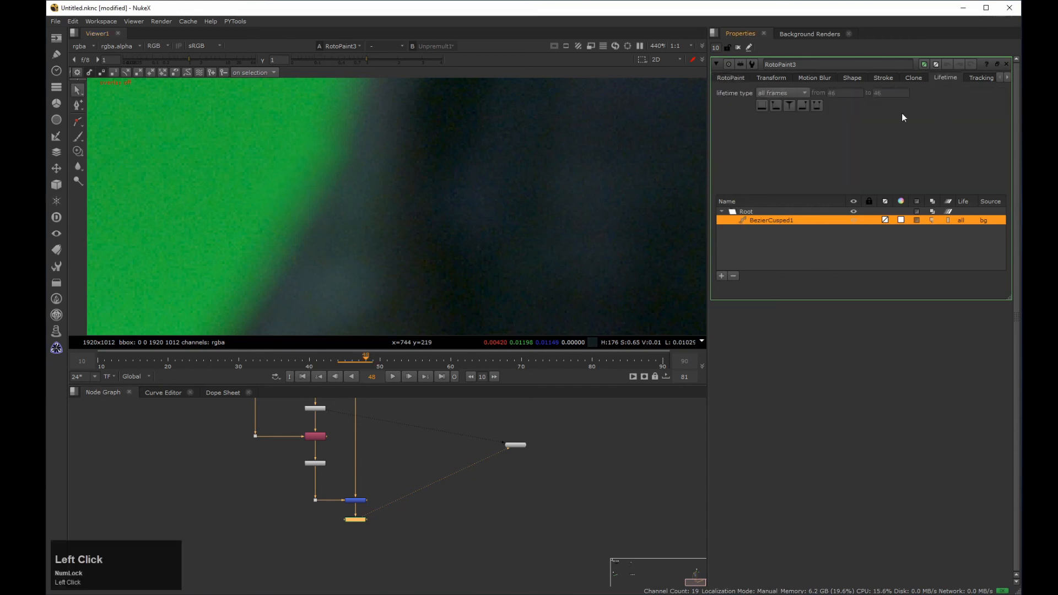
pyautogui.click(791, 92)
pyautogui.moveTo(793, 92); pyautogui.dragTo(802, 134)
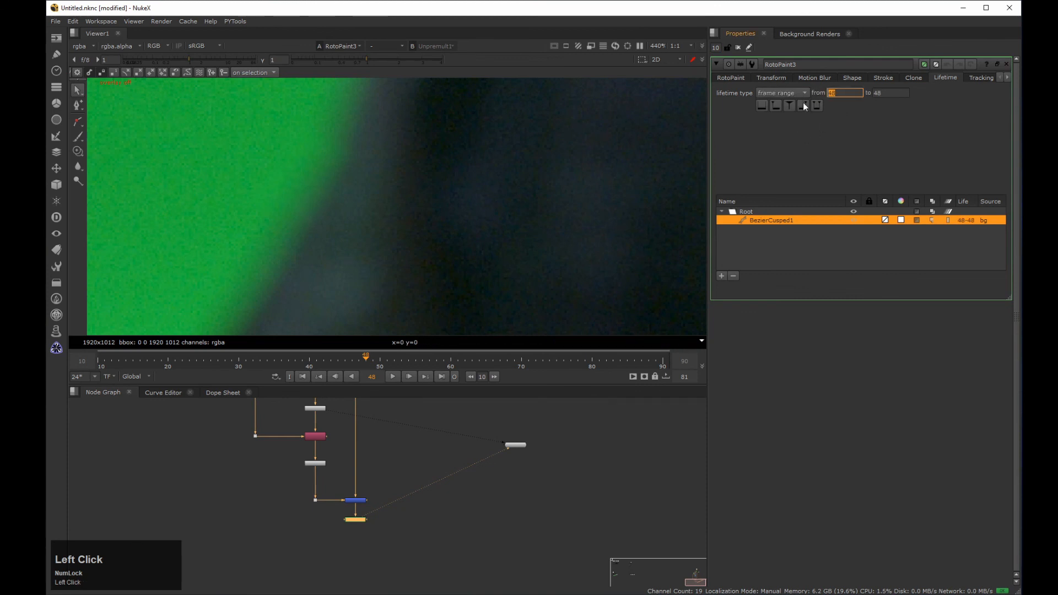
pyautogui.write('45')
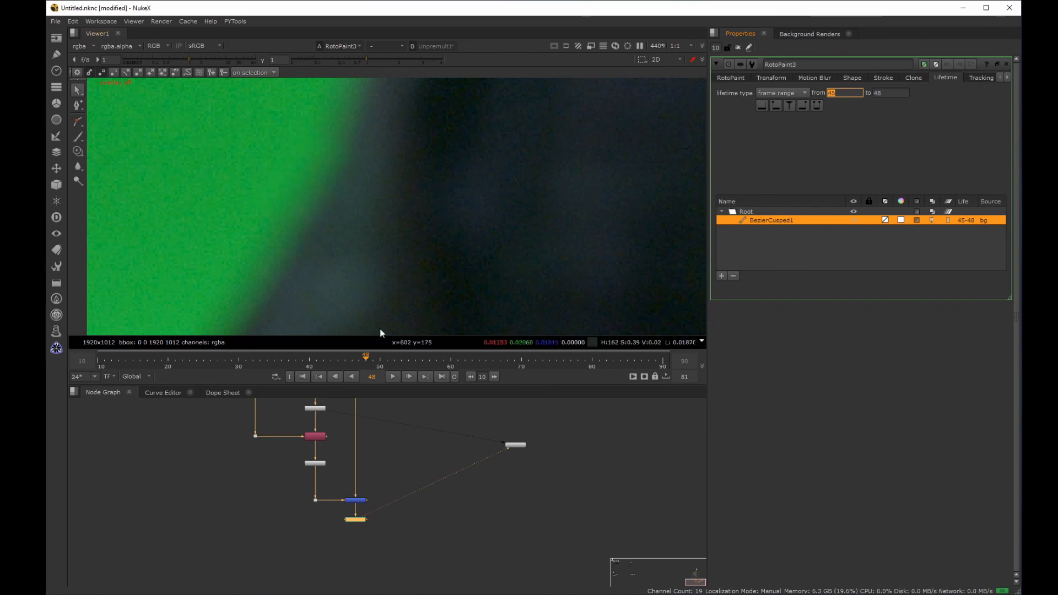
# Step: Restrict the viewer's playback range to frames 40 to 50 and show more of the arm
pyautogui.click(312, 364)
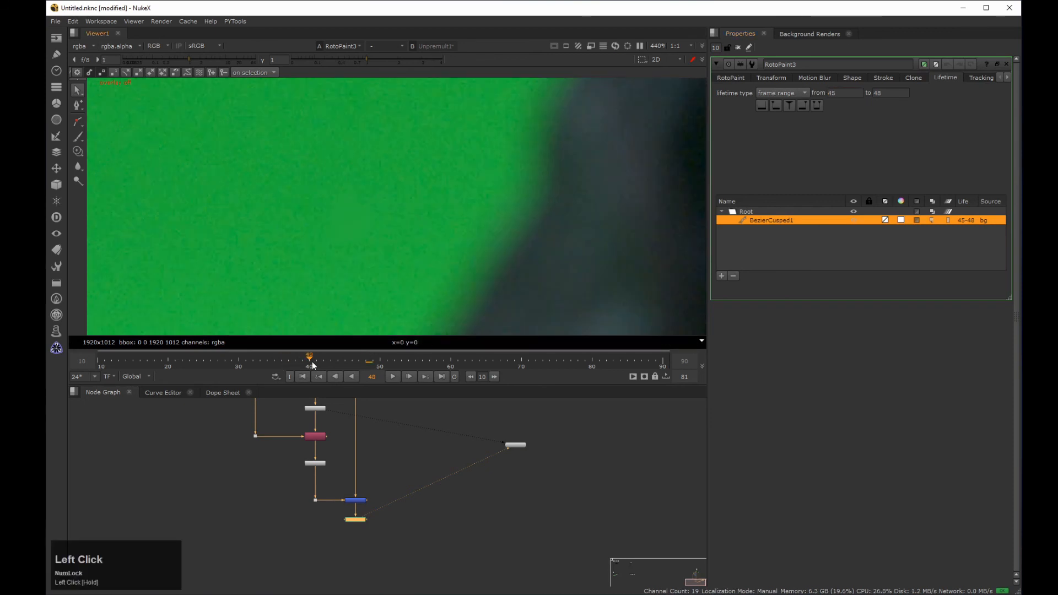
pyautogui.click(381, 363)
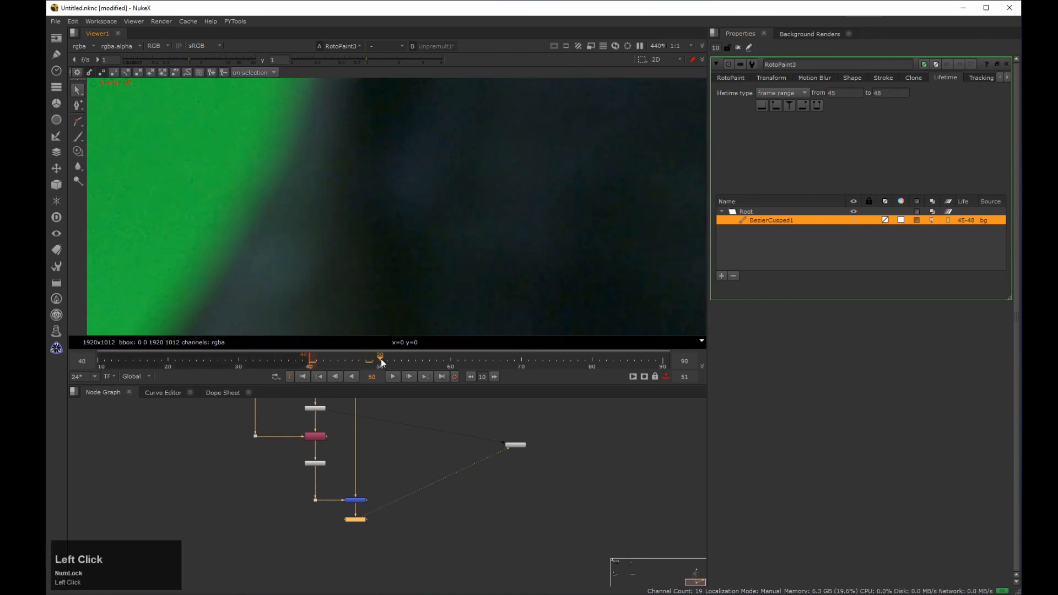
pyautogui.scroll(-1, 420, 244)
pyautogui.scroll(-1, 427, 250)
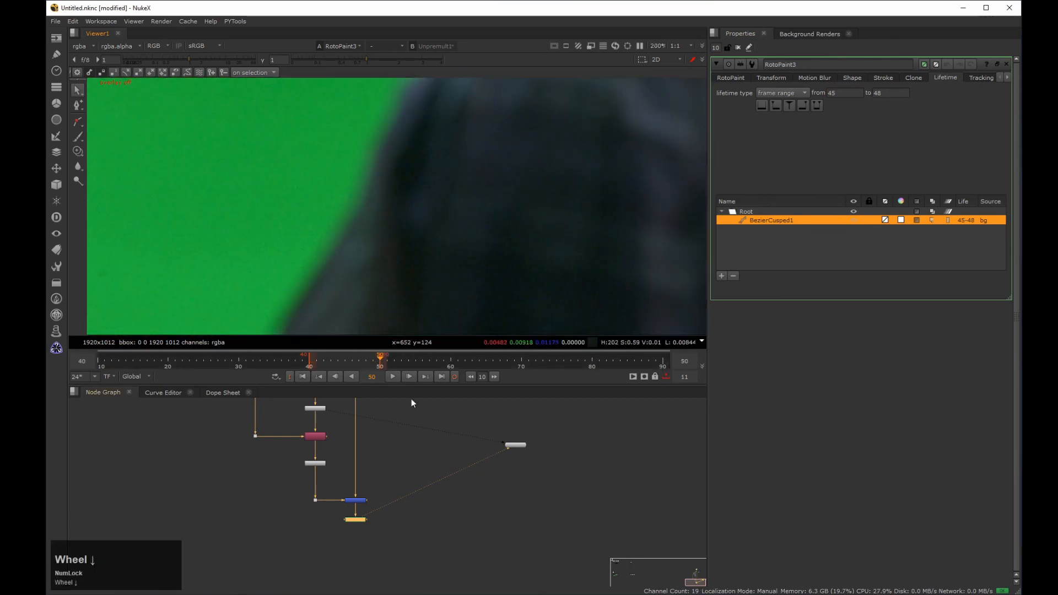
# Step: Play the range with the RotoPaint node enabled and again with it disabled to compare the marker cleanup
pyautogui.click(392, 377)
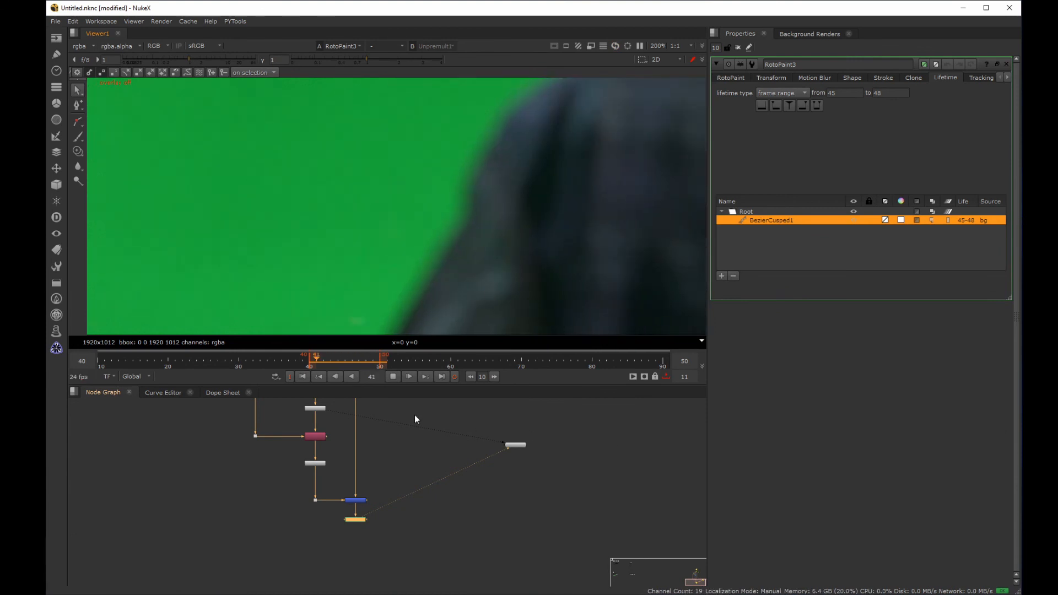
pyautogui.click(397, 378)
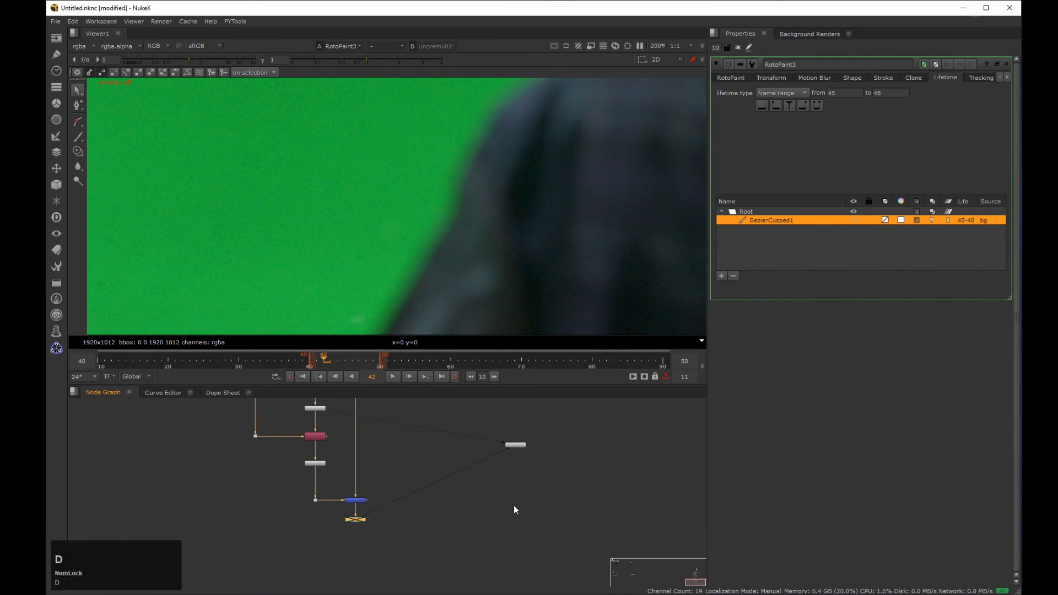
pyautogui.click(393, 377)
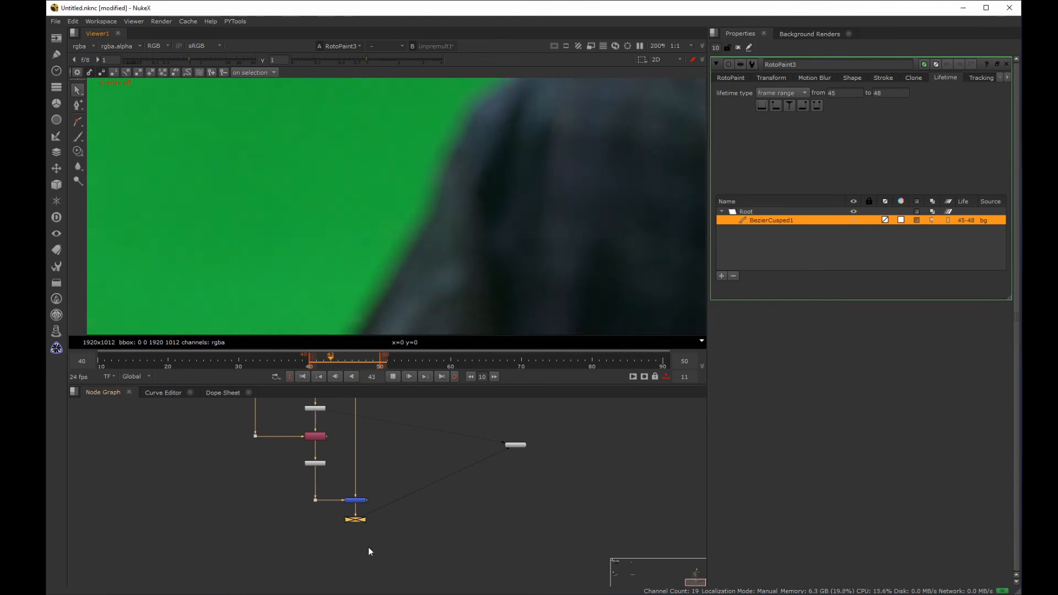
pyautogui.click(389, 519)
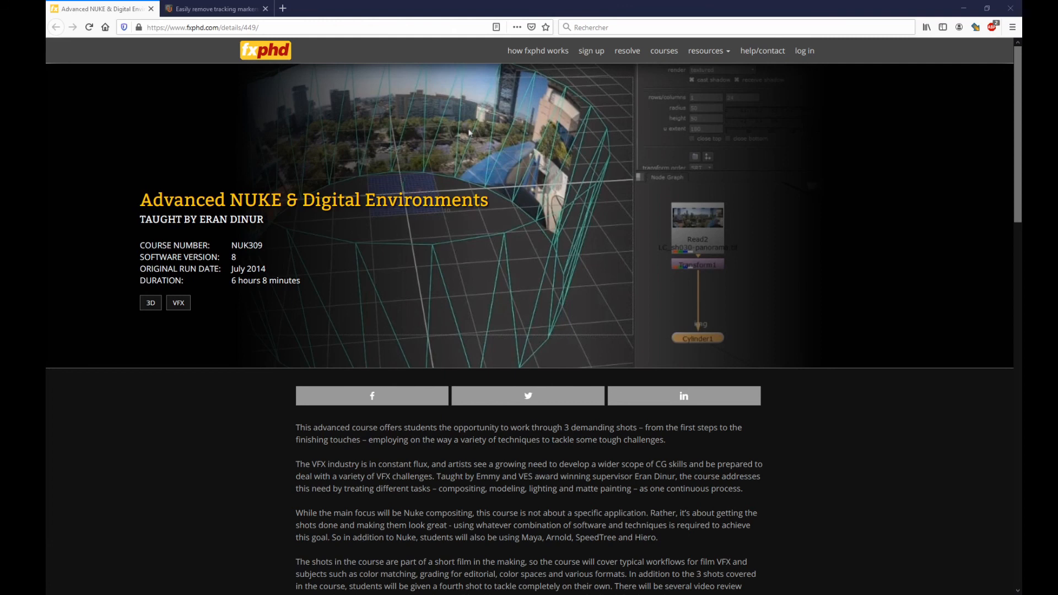
# Step: In the web browser, review the fxphd Advanced NUKE course page and Nukepedia's "Easily remove tracking markers" tutorial
pyautogui.scroll(-10, 469, 132)
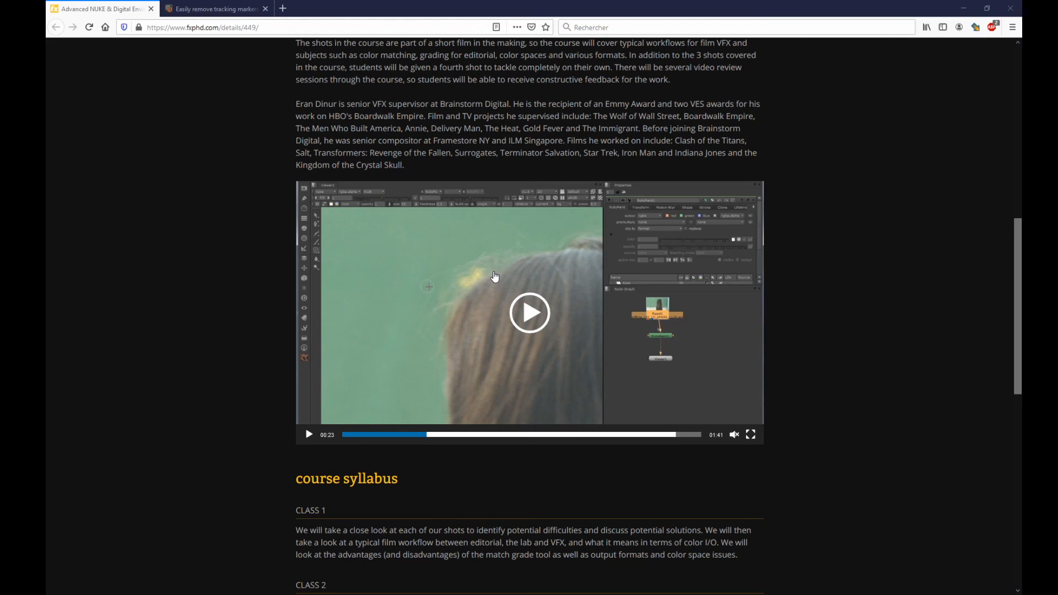
pyautogui.hotkey('ctrl', 'Tab')
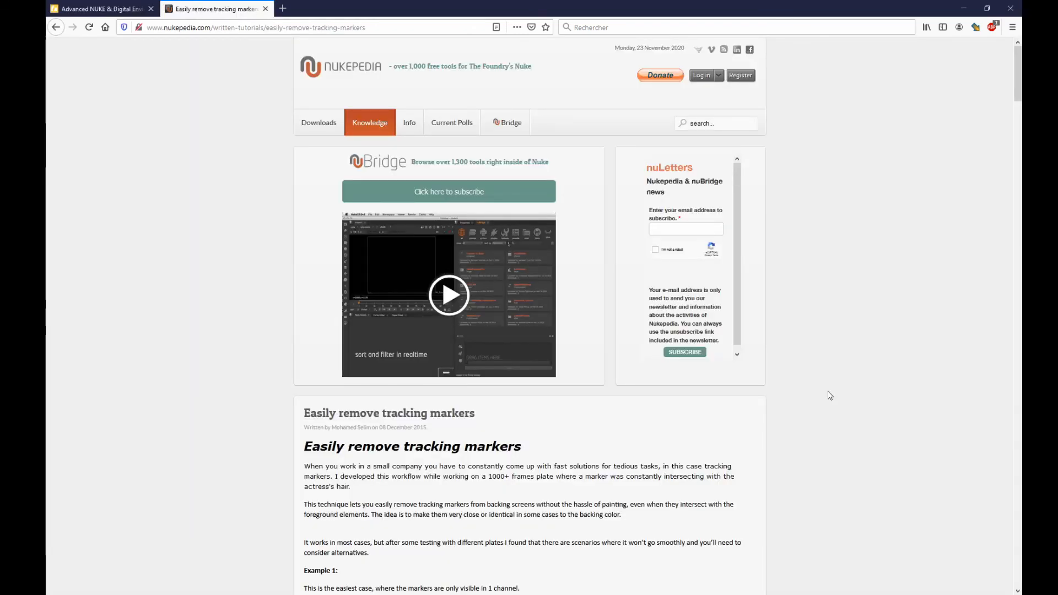
pyautogui.scroll(-10, 830, 395)
pyautogui.scroll(-4, 830, 398)
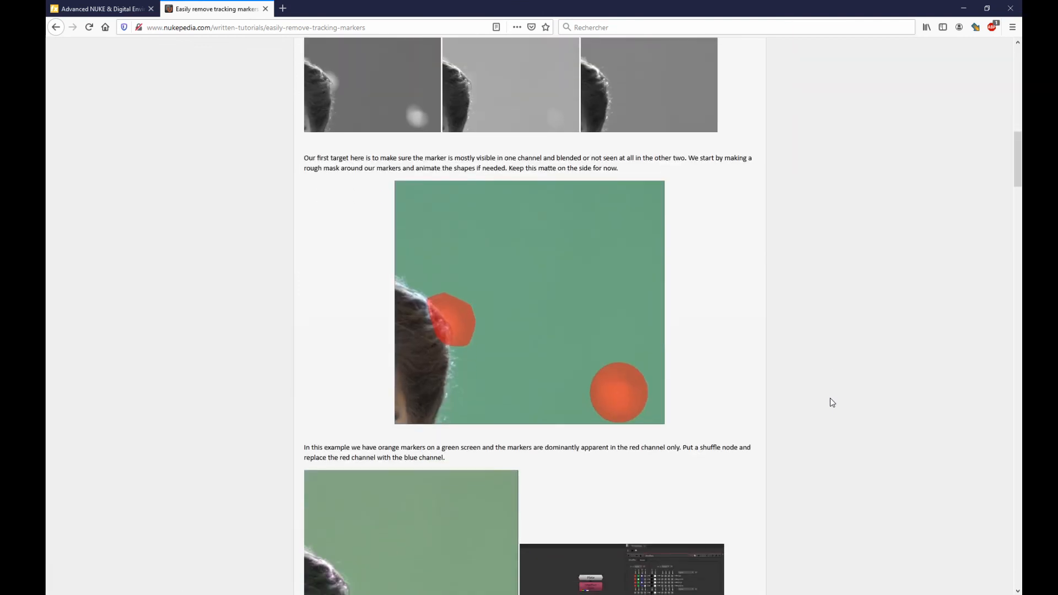
pyautogui.scroll(-11, 830, 398)
pyautogui.scroll(-16, 830, 398)
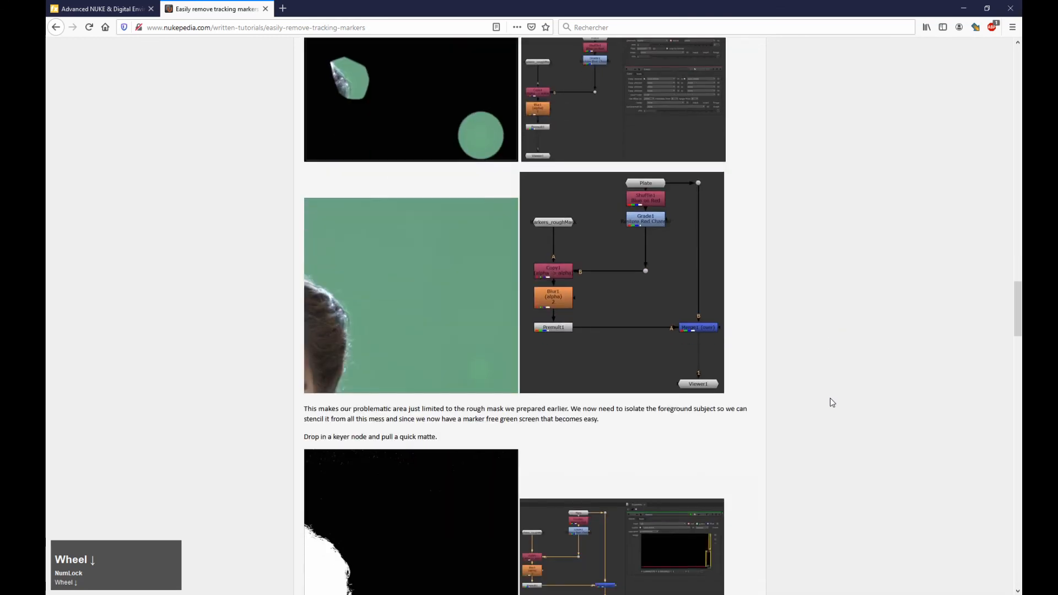
pyautogui.scroll(-8, 830, 398)
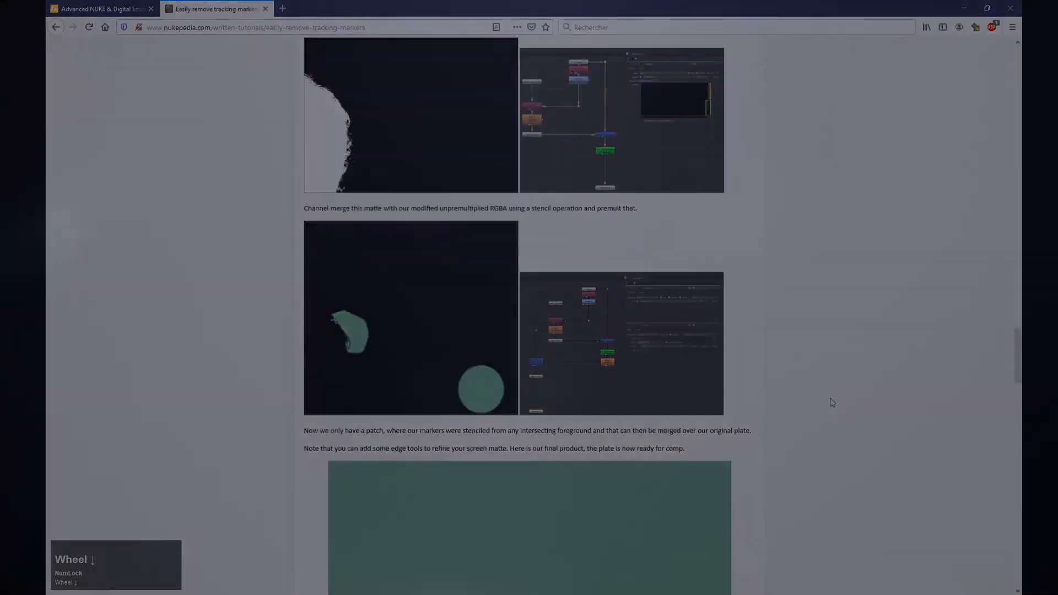